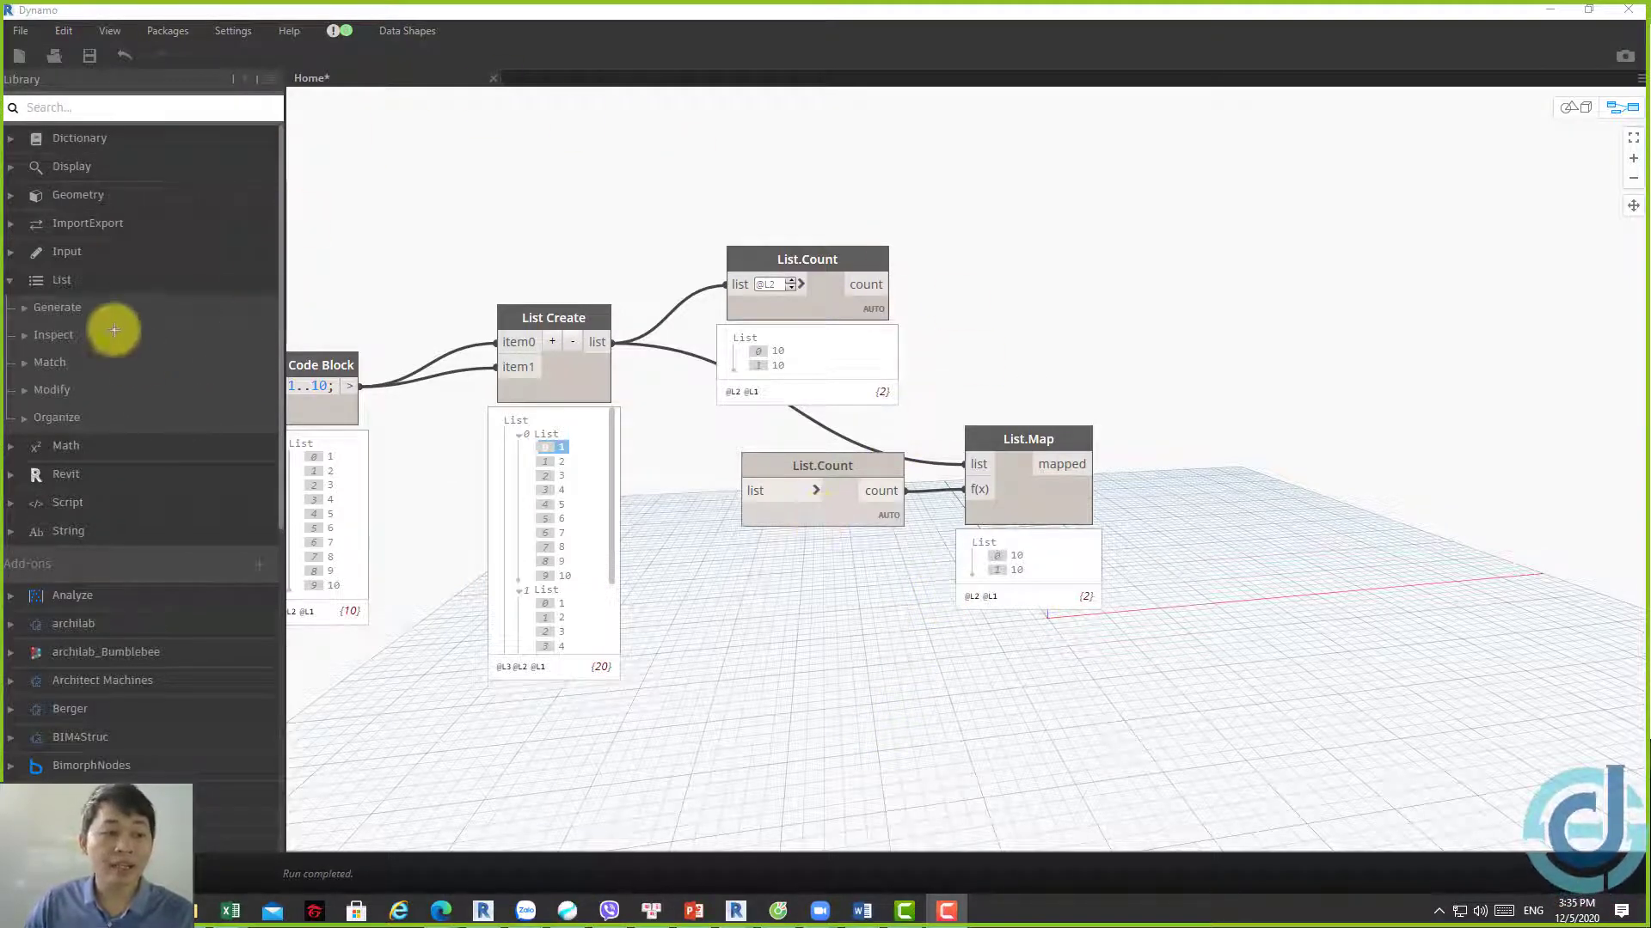
# Annotate the list-generation, list-inspection and list-modifying node groups, then clear the annotations
pyautogui.moveTo(21, 295); pyautogui.dragTo(234, 324)
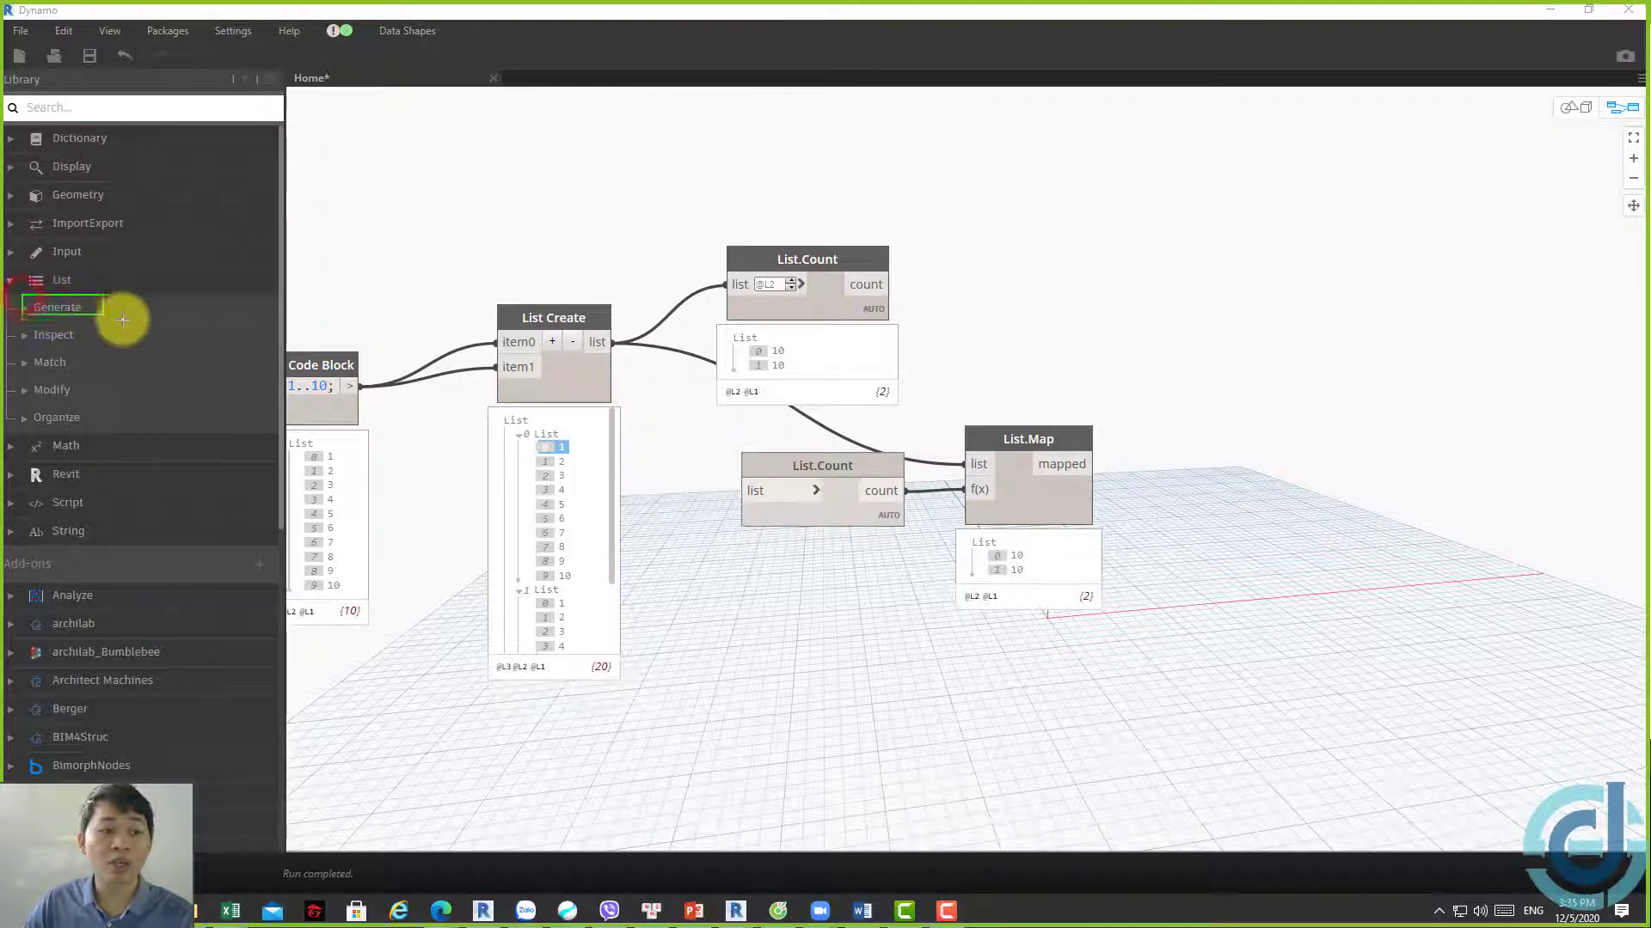
pyautogui.moveTo(20, 327); pyautogui.dragTo(198, 374)
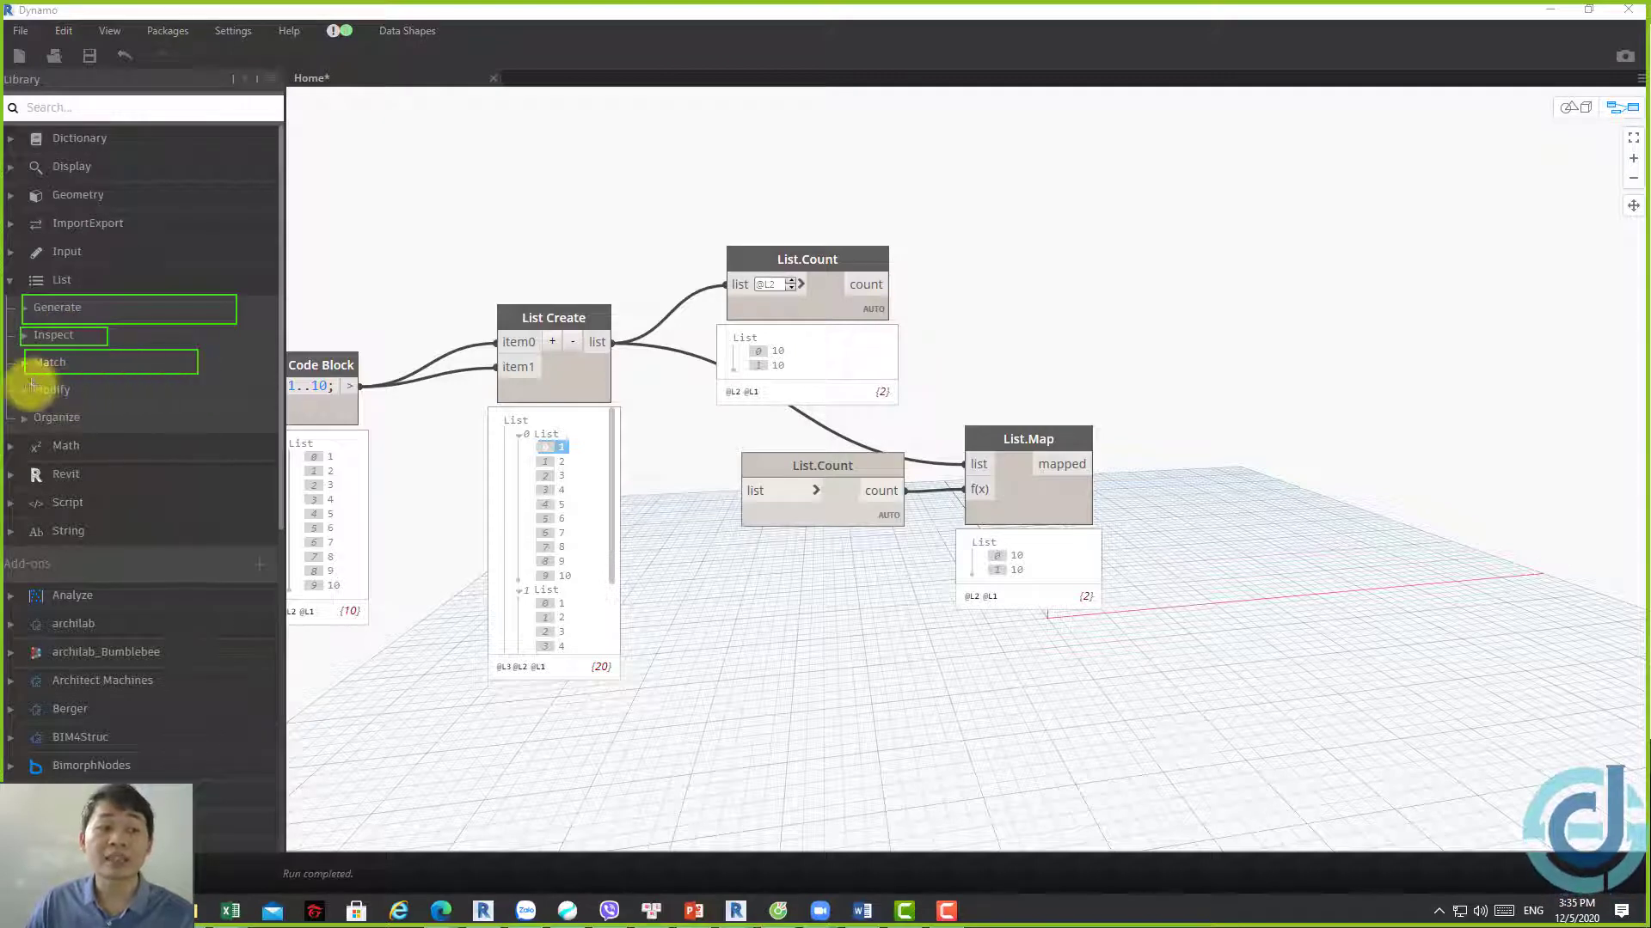
pyautogui.moveTo(22, 380); pyautogui.dragTo(207, 405)
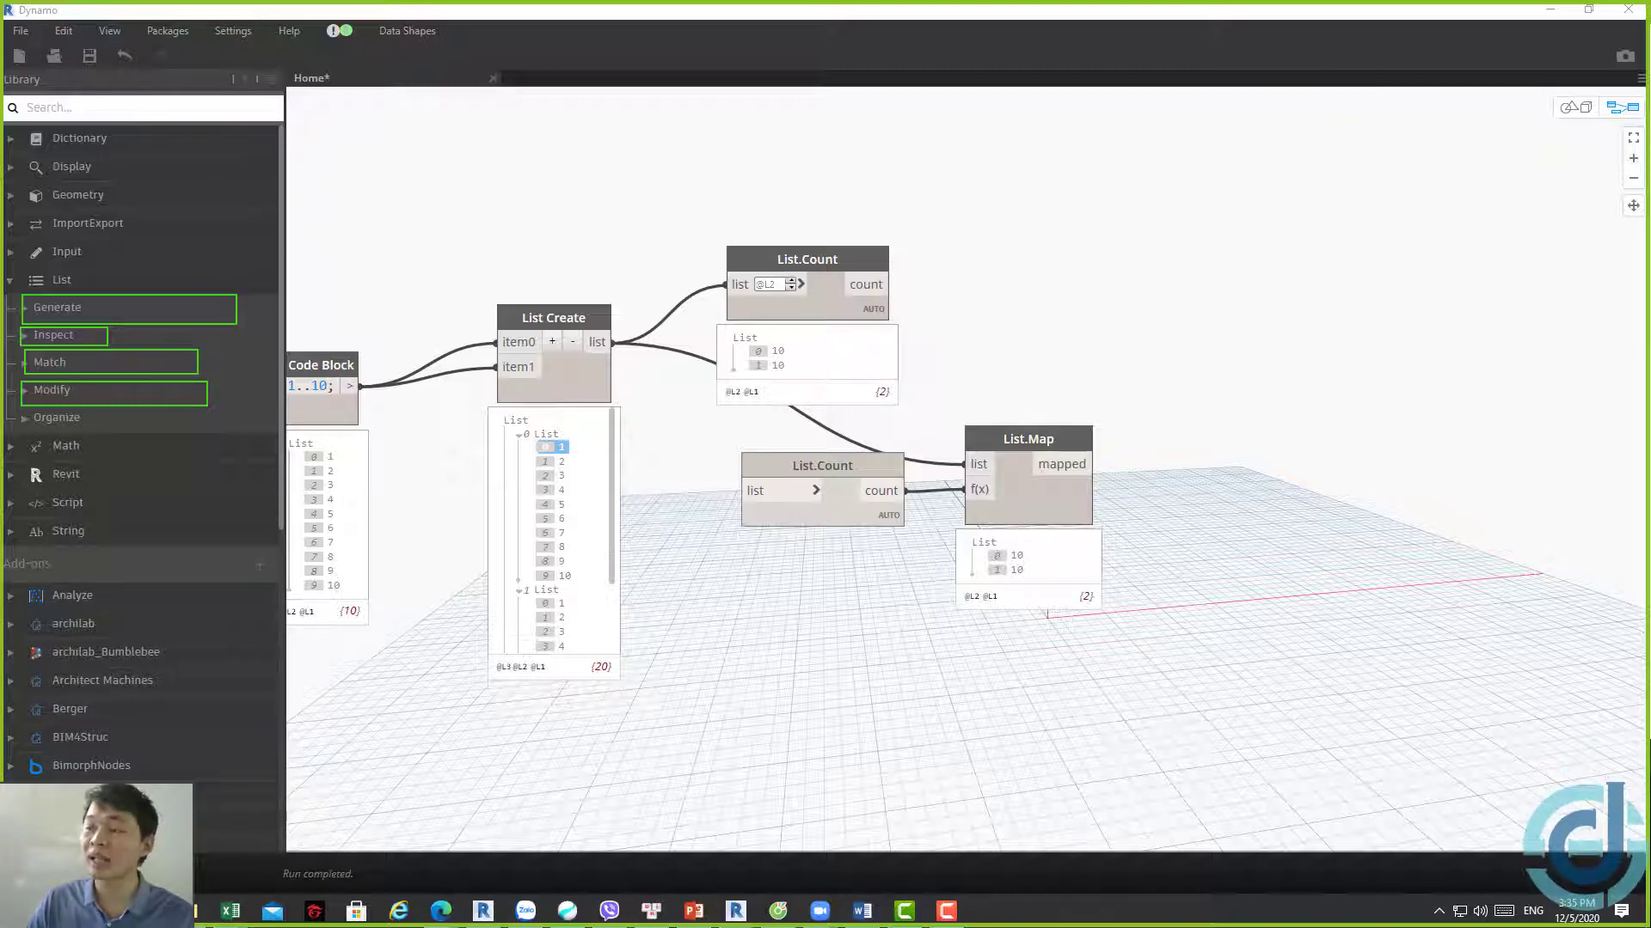
pyautogui.press('Escape')
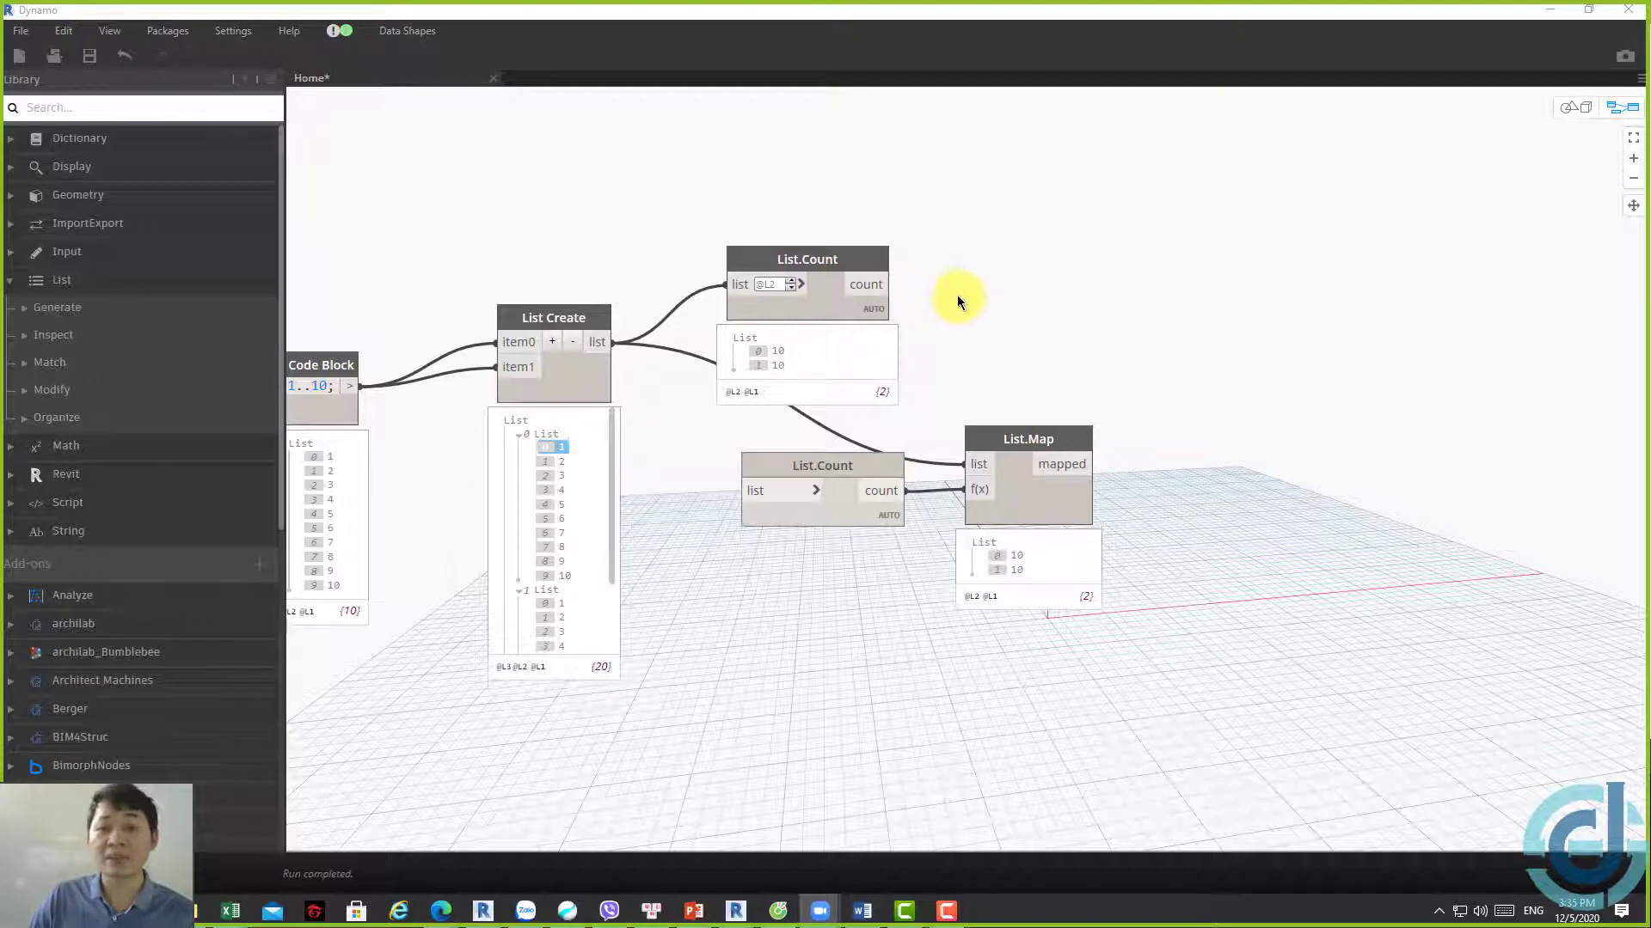
# Nudge List.Map and pan the graph left to free canvas space
pyautogui.moveTo(1014, 440); pyautogui.dragTo(1005, 411)
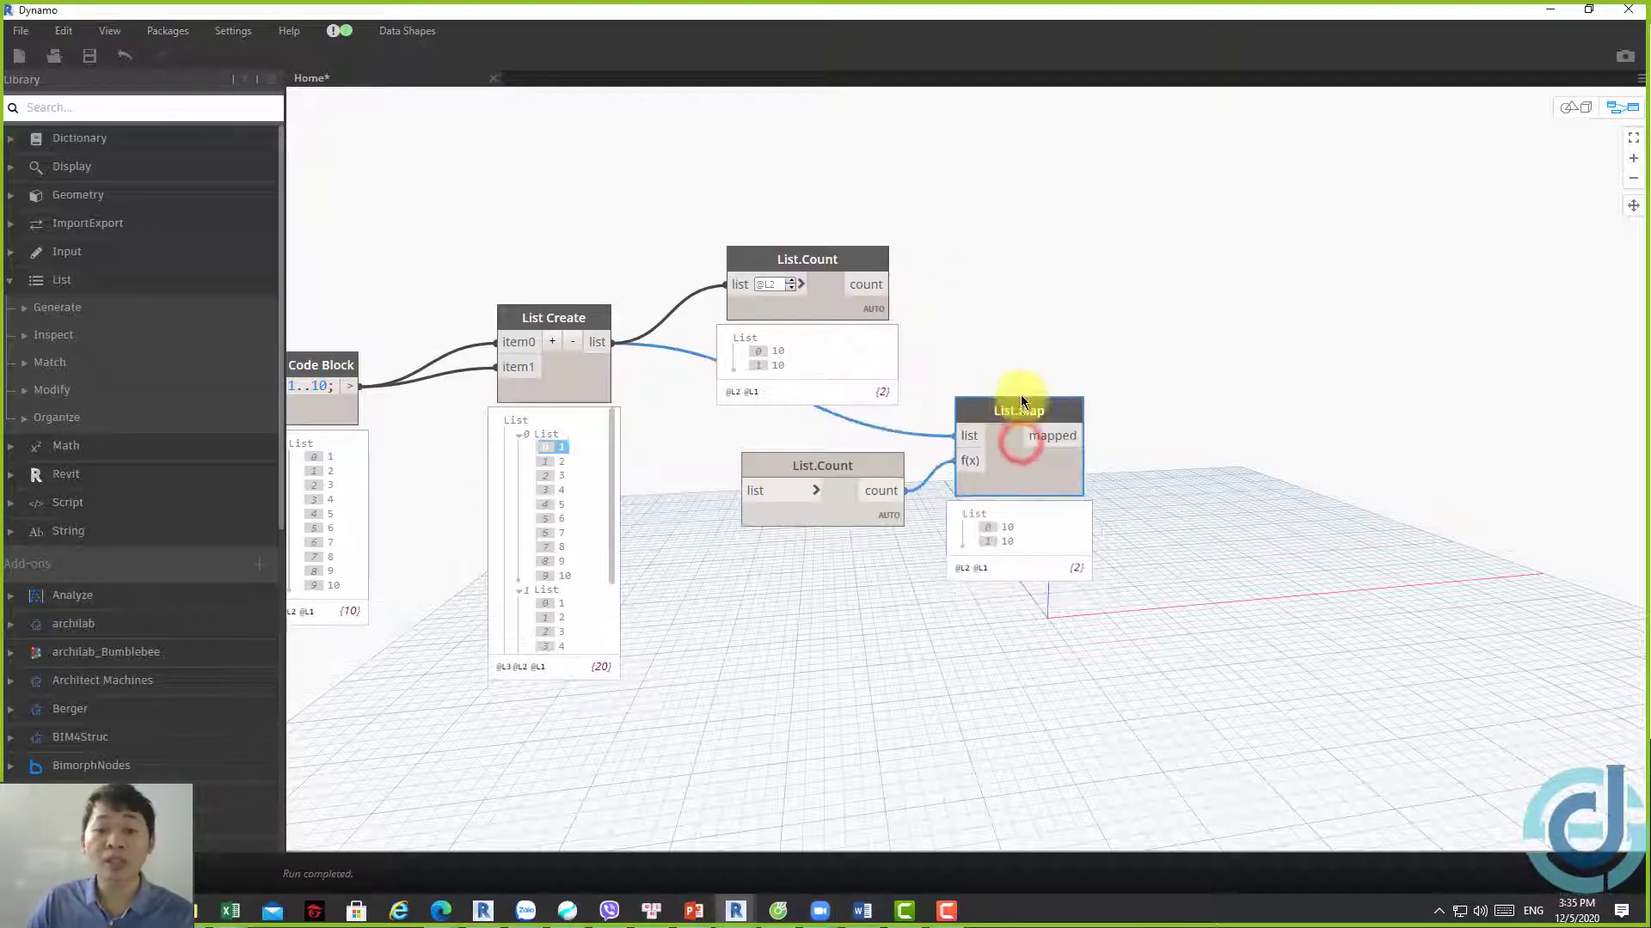
pyautogui.moveTo(1103, 318); pyautogui.dragTo(844, 363, button='middle')
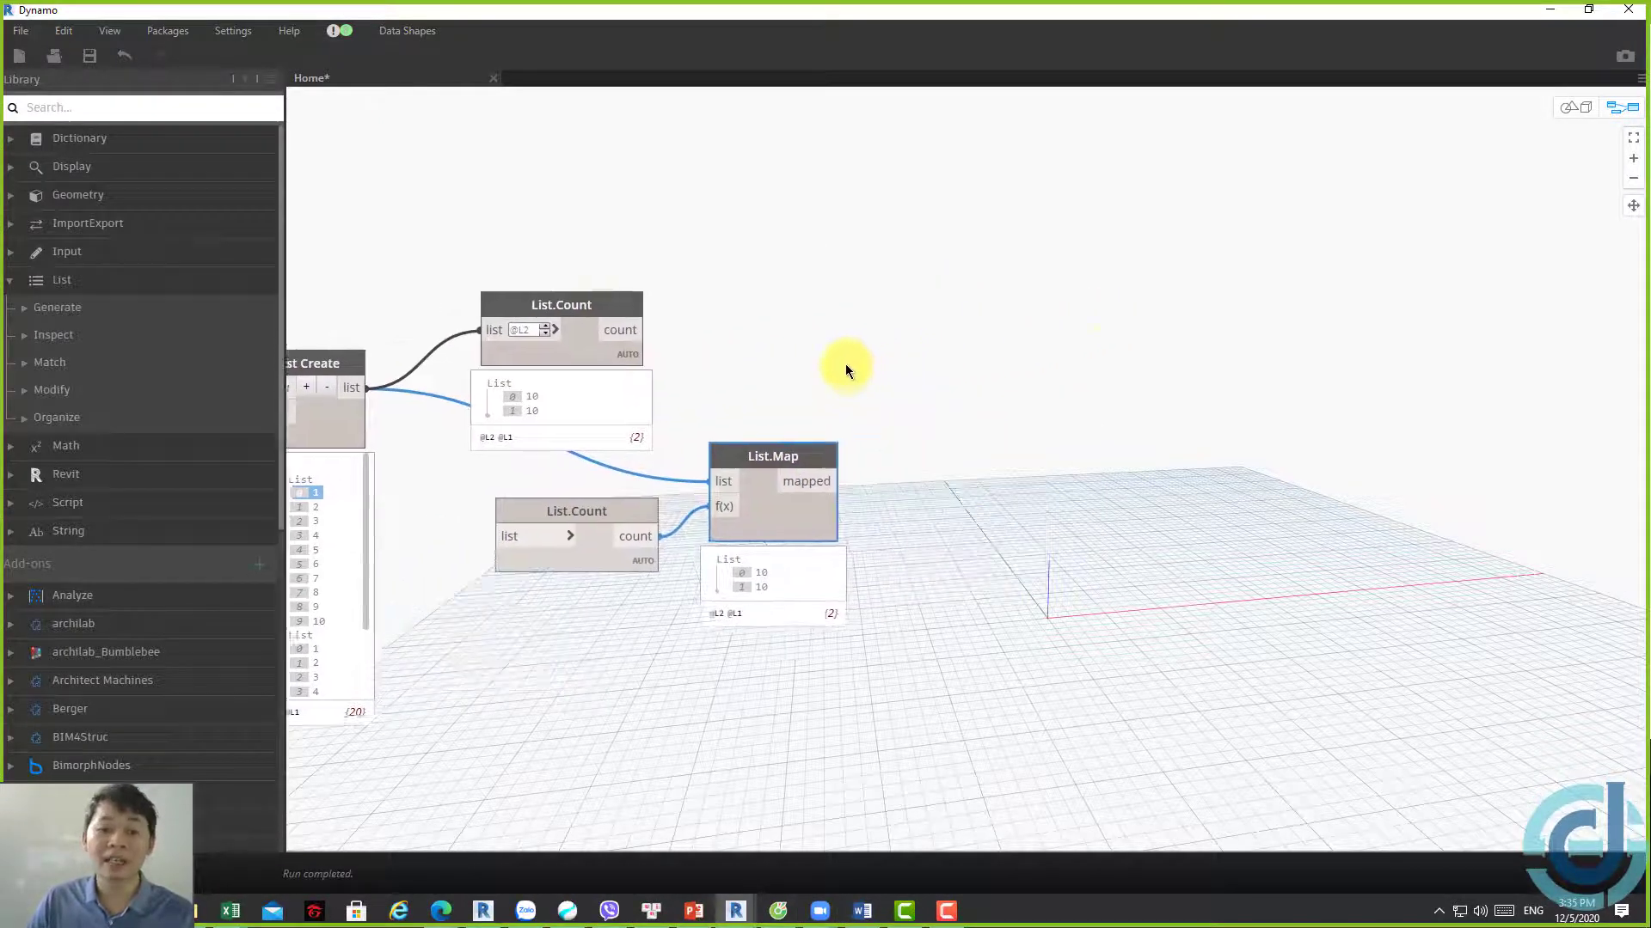
pyautogui.moveTo(1013, 362); pyautogui.dragTo(973, 359, button='middle')
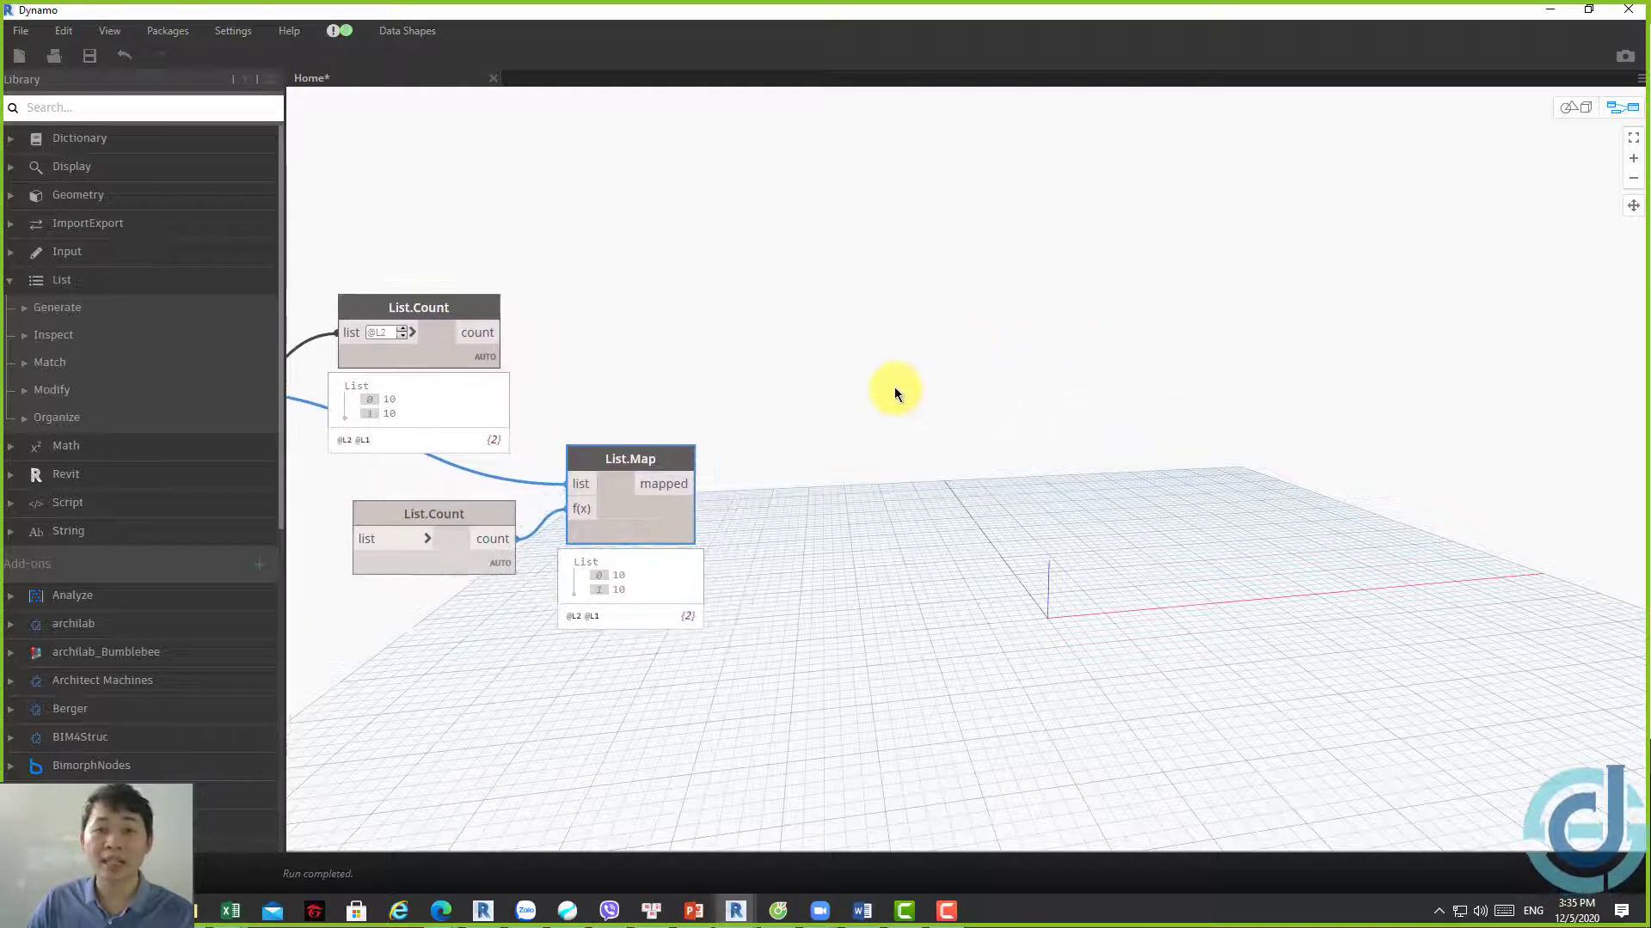
# Expand the List > Modify library group and browse its nodes
pyautogui.click(105, 392)
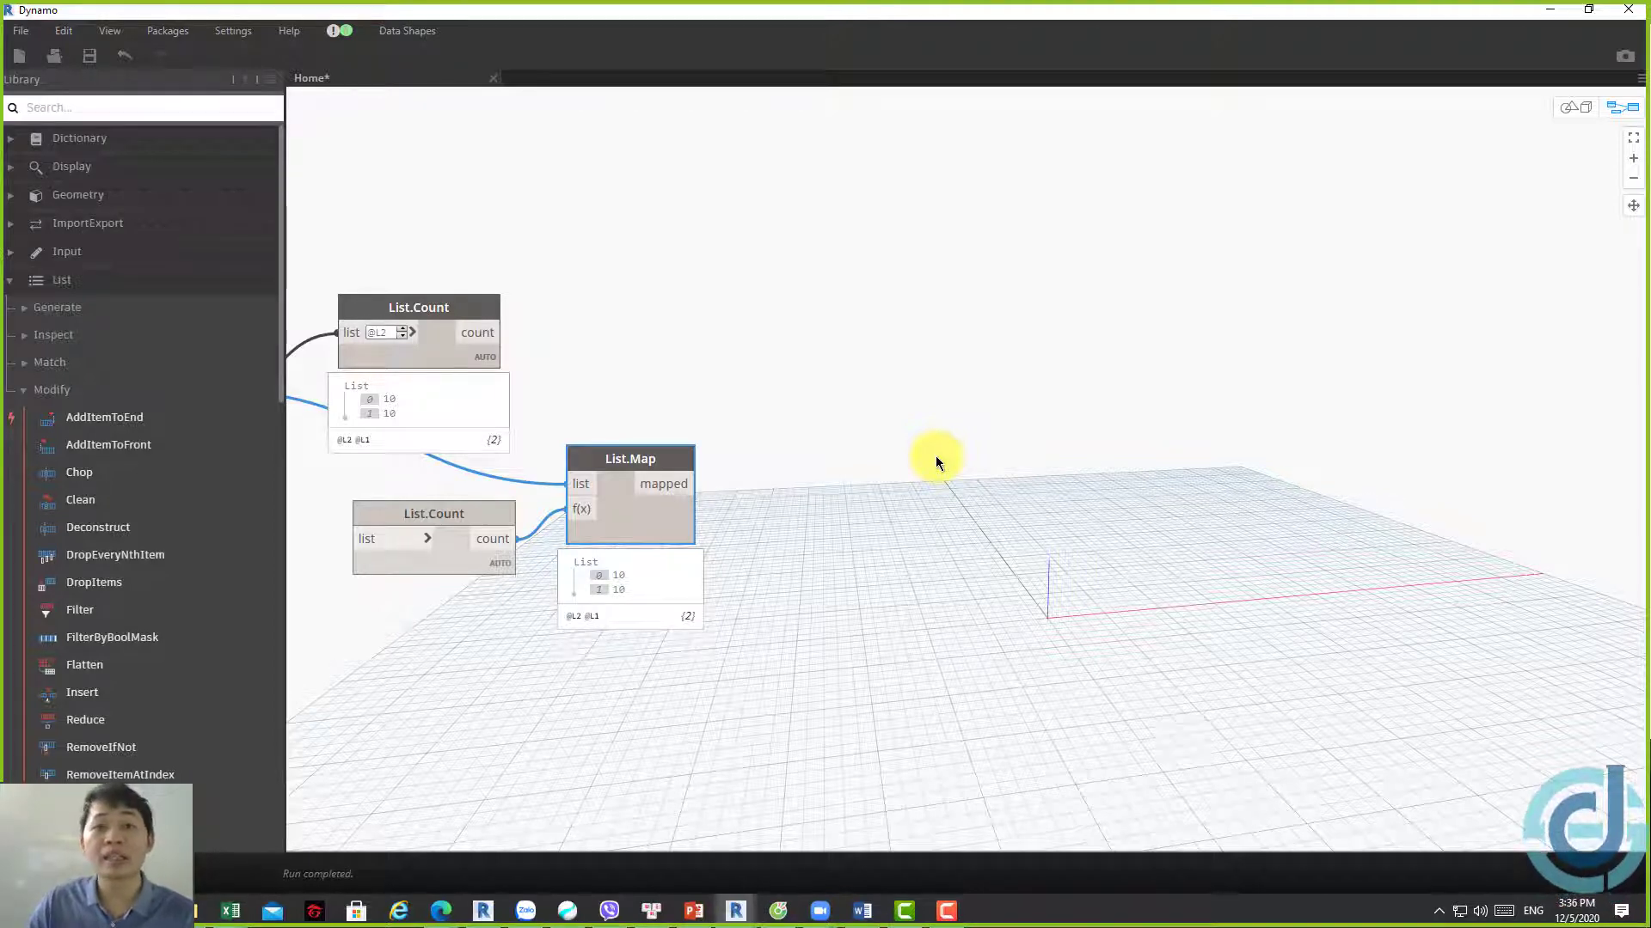
pyautogui.scroll(-3, 223, 424)
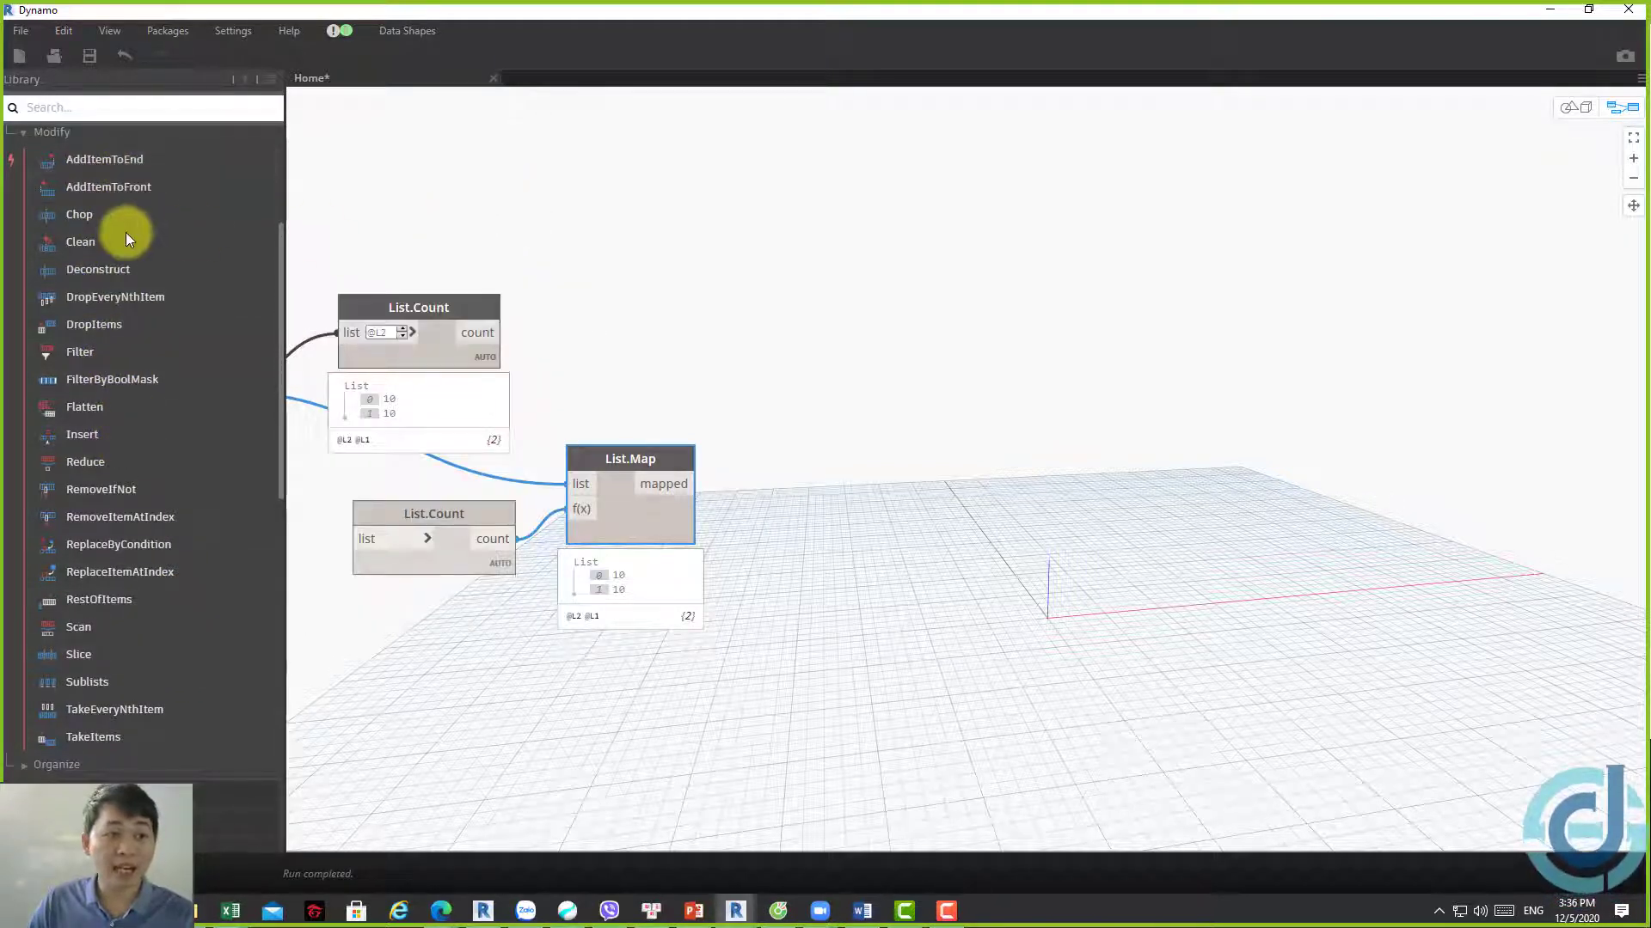
pyautogui.scroll(1, 137, 258)
# Add List.AddItemToEnd and List.AddItemToFront, placing AddItemToFront upper right with AddItemToEnd below
pyautogui.click(138, 257)
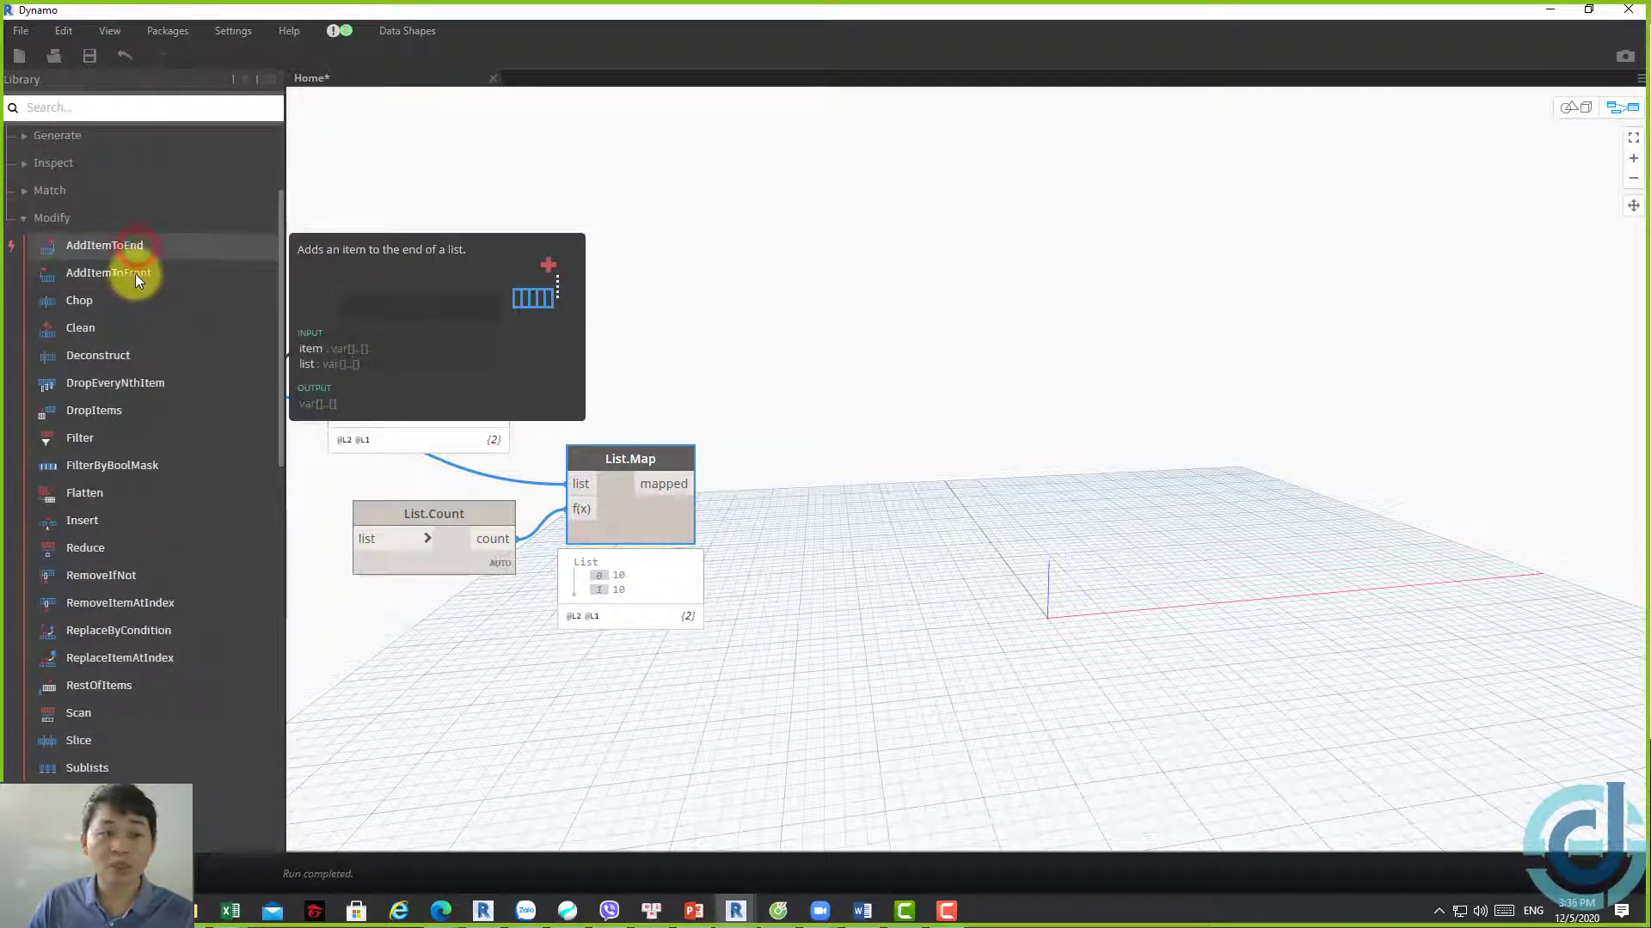
pyautogui.click(137, 272)
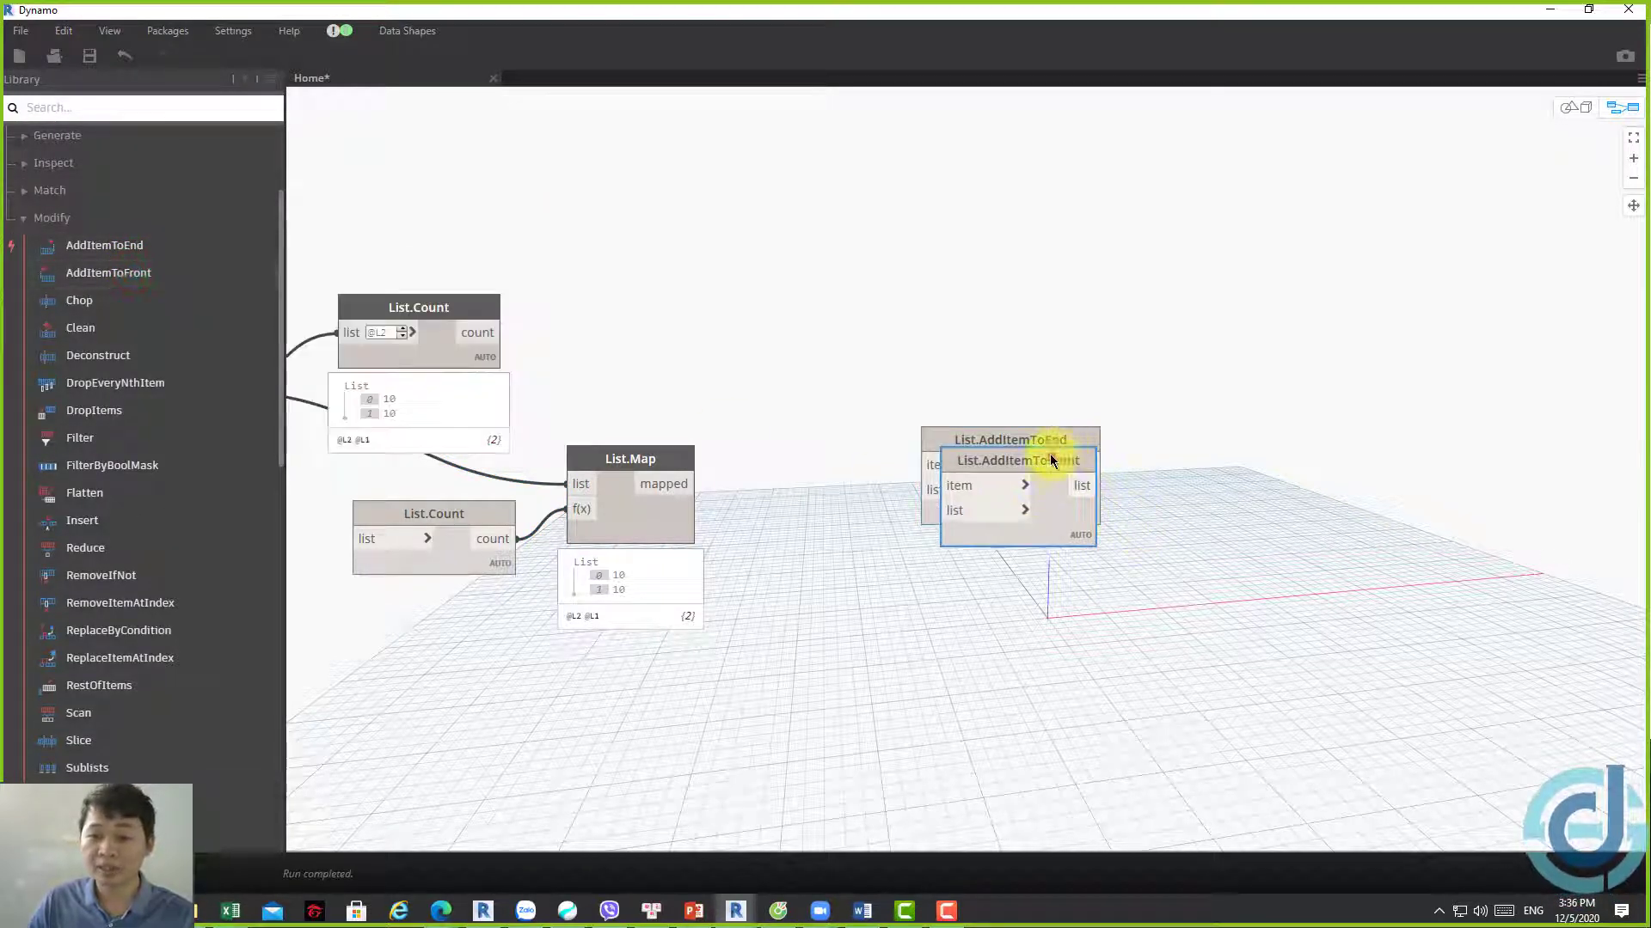
pyautogui.moveTo(1050, 454)
pyautogui.mouseDown()
pyautogui.moveTo(1248, 653)
pyautogui.moveTo(916, 358)
pyautogui.mouseUp()
pyautogui.moveTo(1042, 457); pyautogui.dragTo(1459, 247)
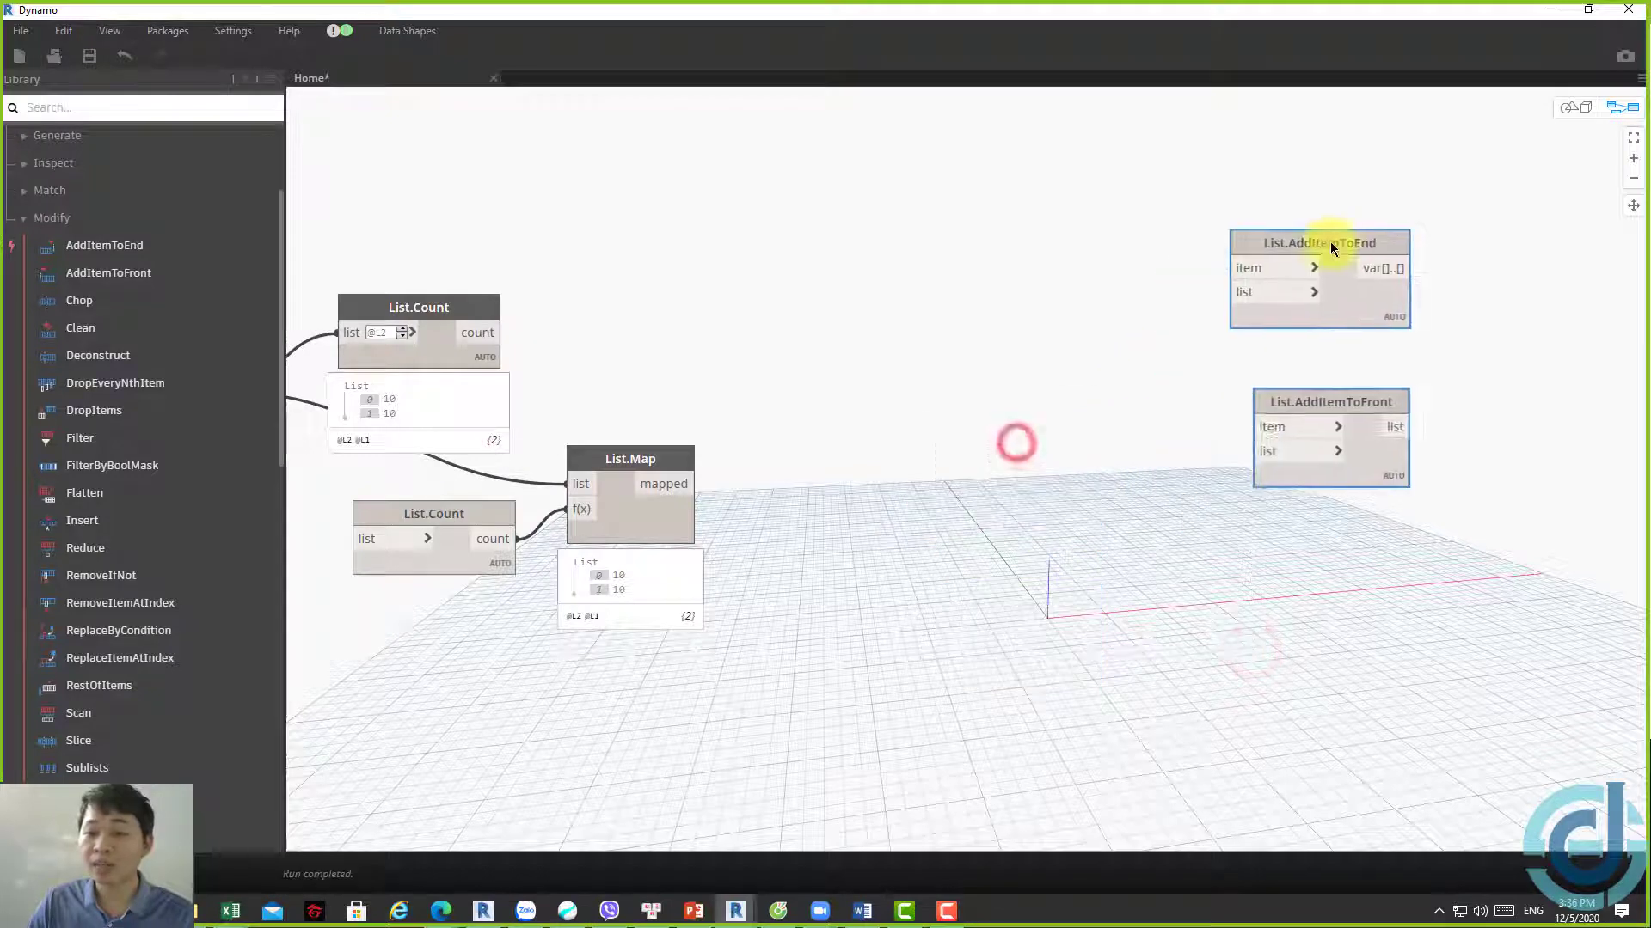
pyautogui.moveTo(1459, 246); pyautogui.dragTo(876, 303, button='middle')
pyautogui.scroll(3, 875, 303)
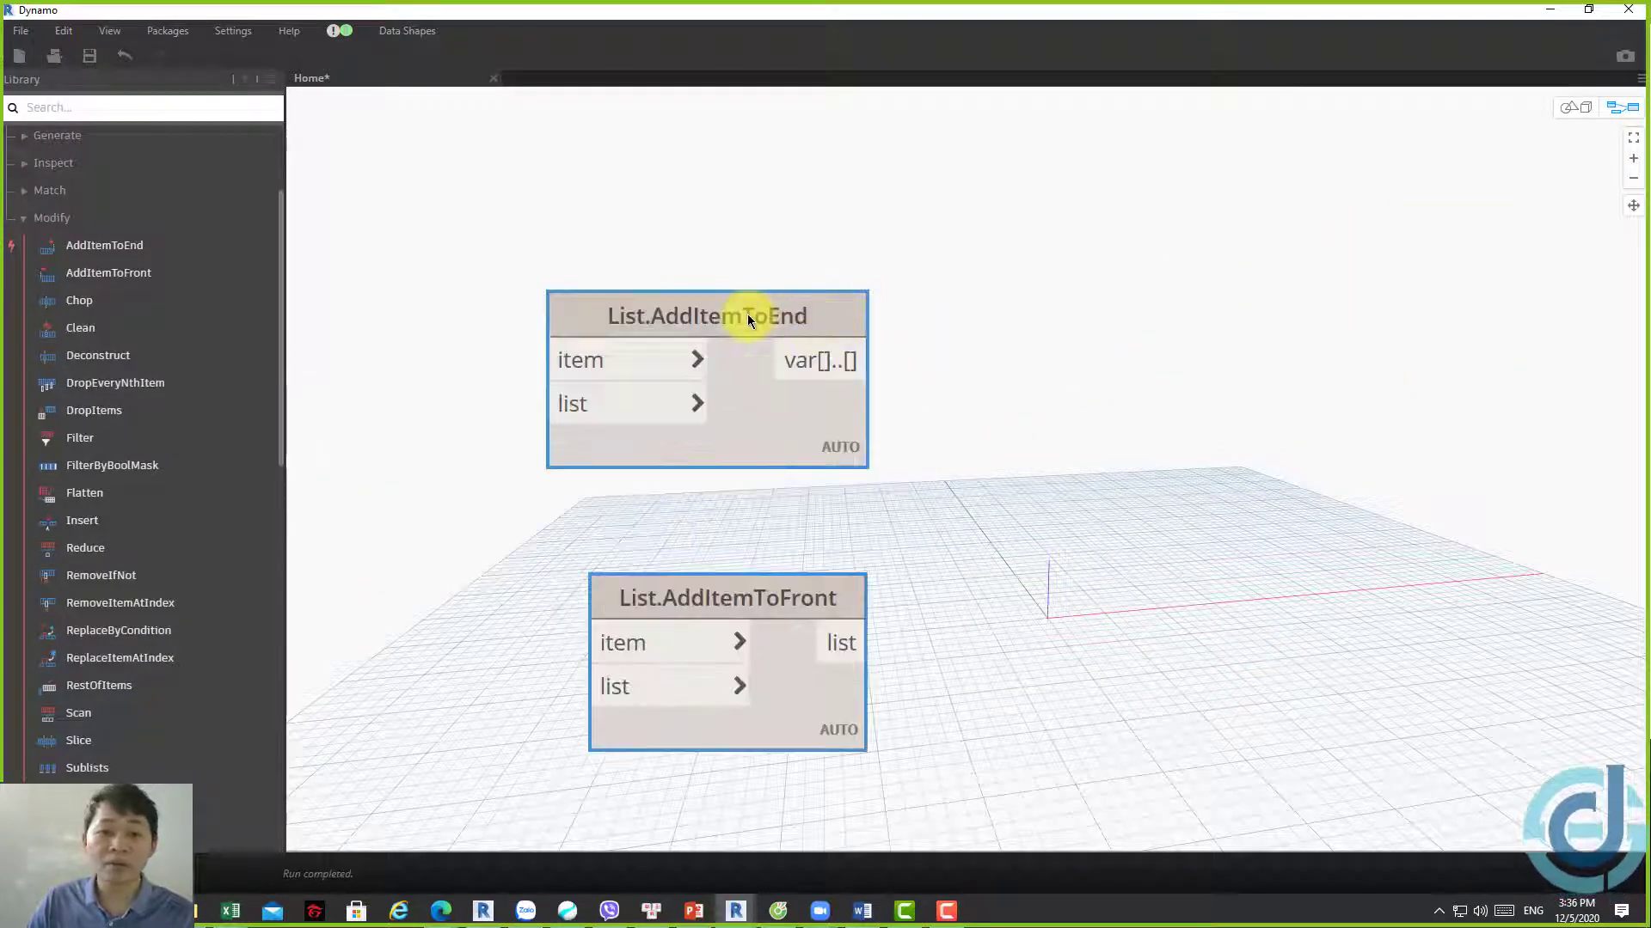
pyautogui.moveTo(739, 319); pyautogui.dragTo(885, 245)
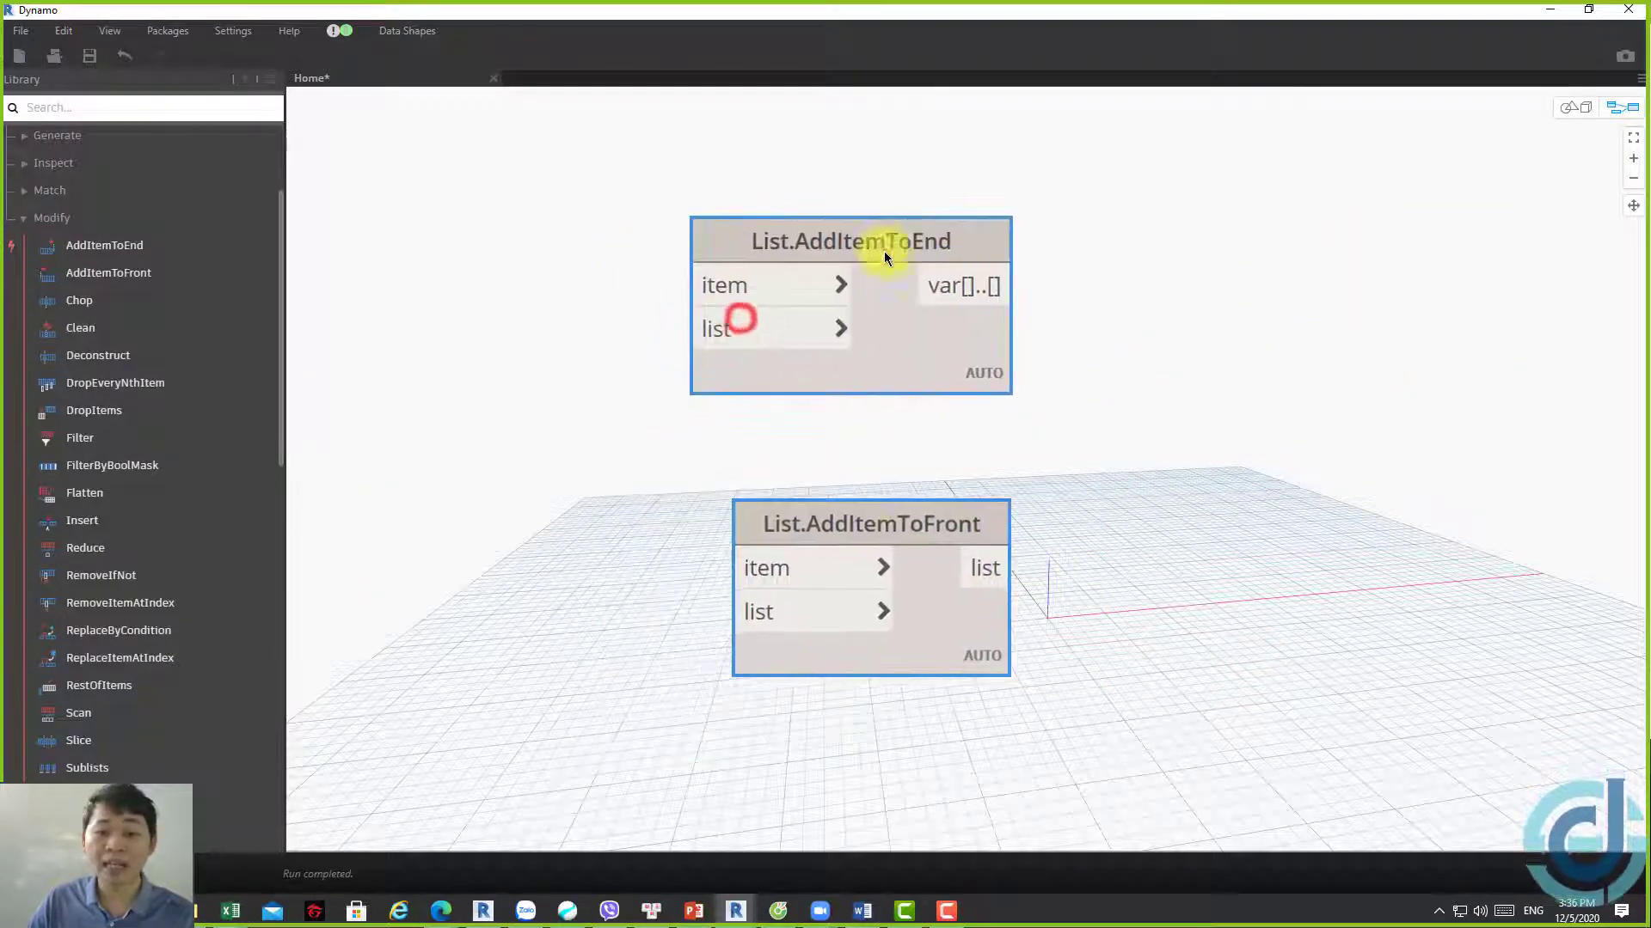
pyautogui.click(1195, 465)
pyautogui.moveTo(916, 538); pyautogui.dragTo(1040, 167)
pyautogui.moveTo(816, 247); pyautogui.dragTo(1203, 413)
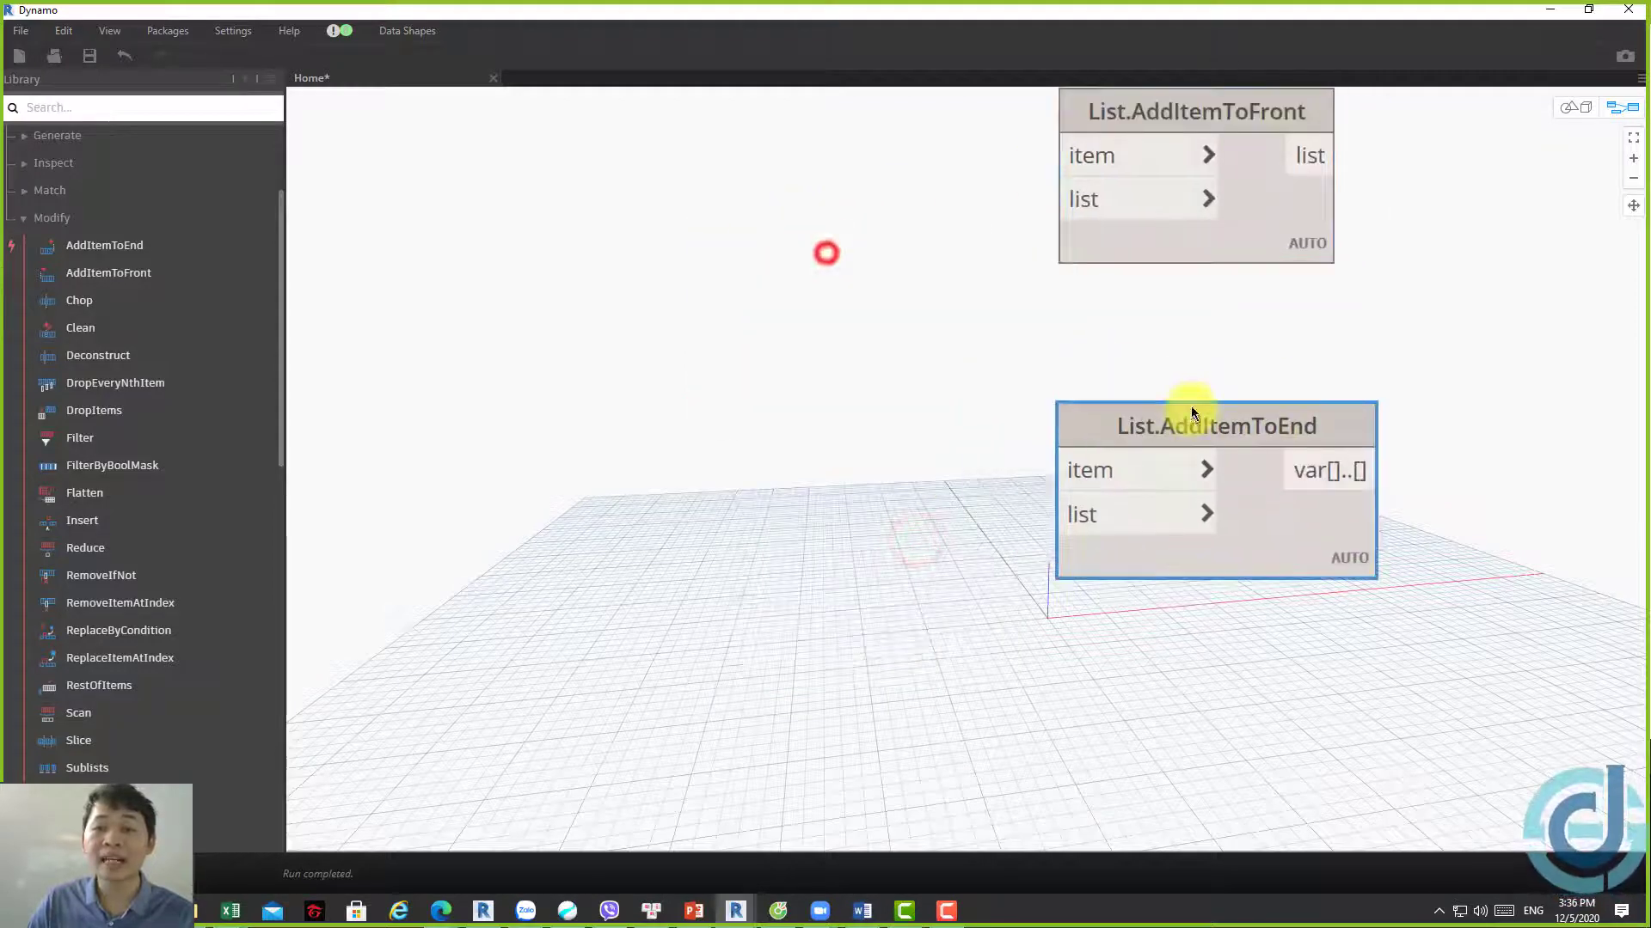
# Create a Code Block with 1..10; and move it up-left
pyautogui.moveTo(987, 397); pyautogui.dragTo(1062, 543, button='middle')
pyautogui.doubleClick(705, 321)
pyautogui.write('1')
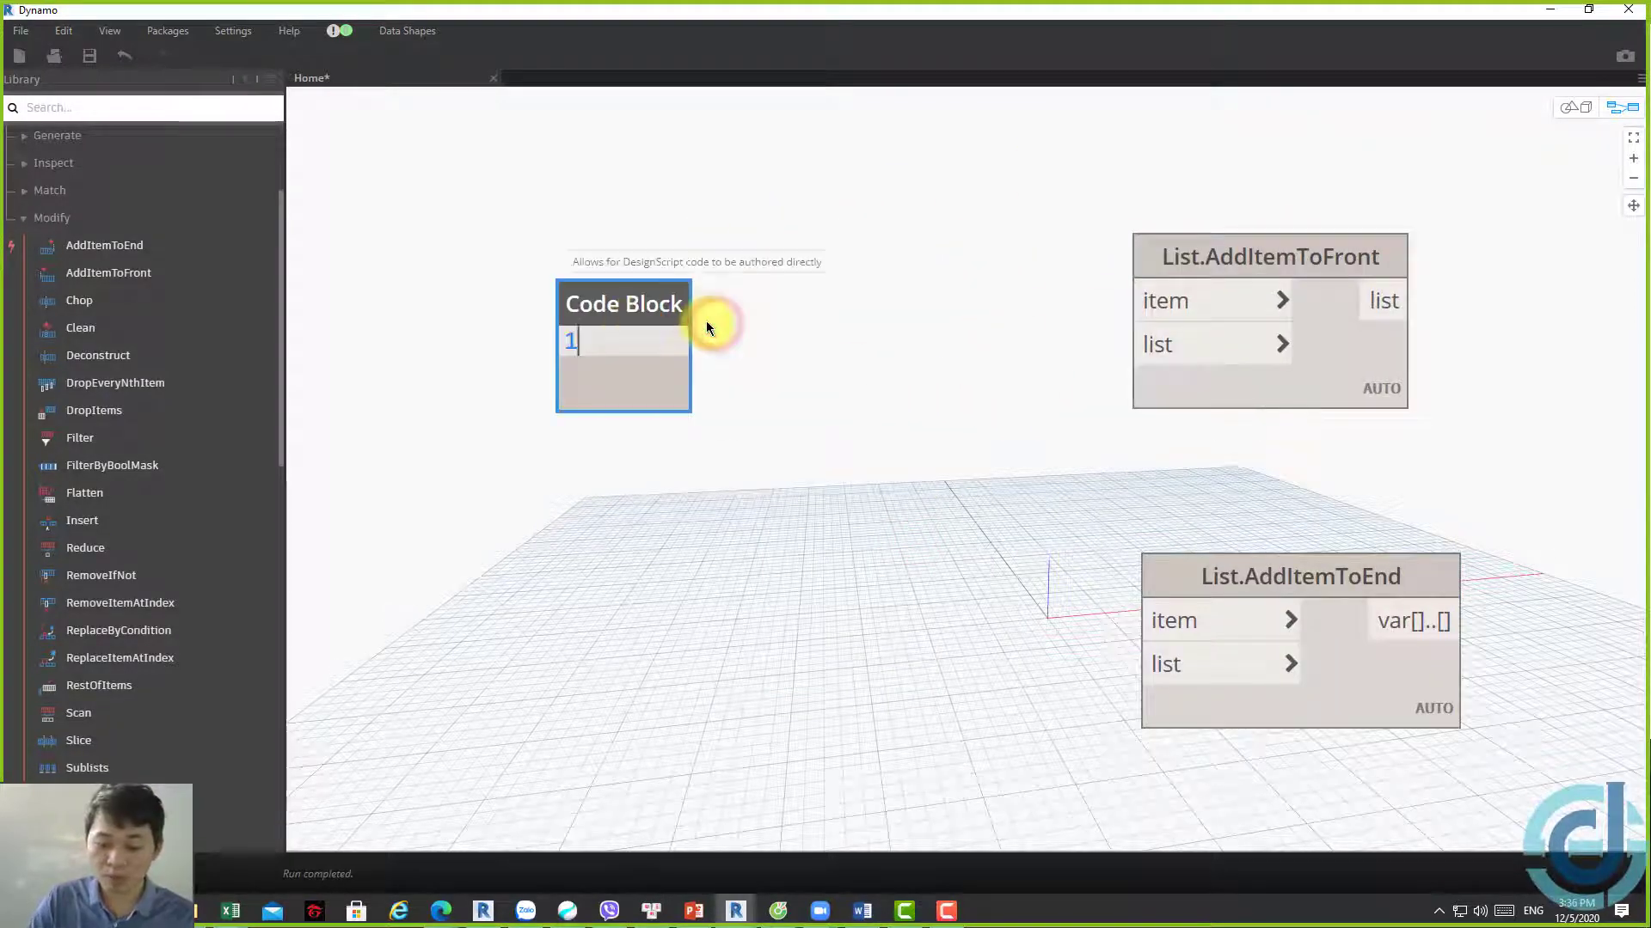
pyautogui.write('..10')
pyautogui.click(825, 384)
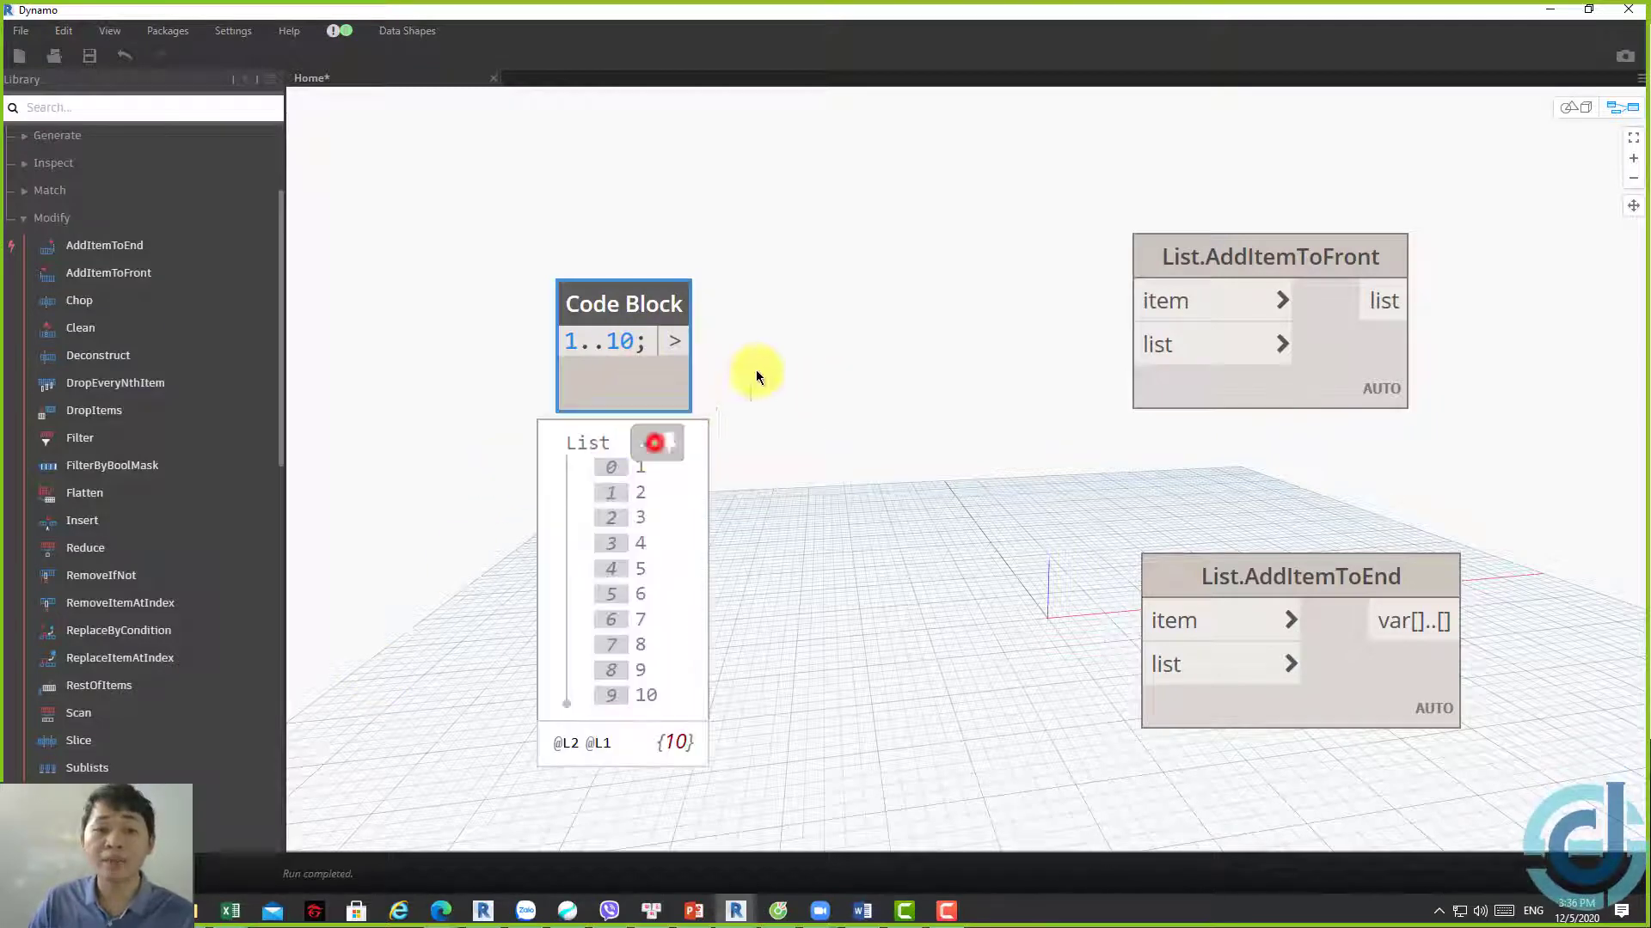
pyautogui.moveTo(643, 362); pyautogui.dragTo(656, 442, button='middle')
pyautogui.moveTo(678, 394); pyautogui.dragTo(636, 273)
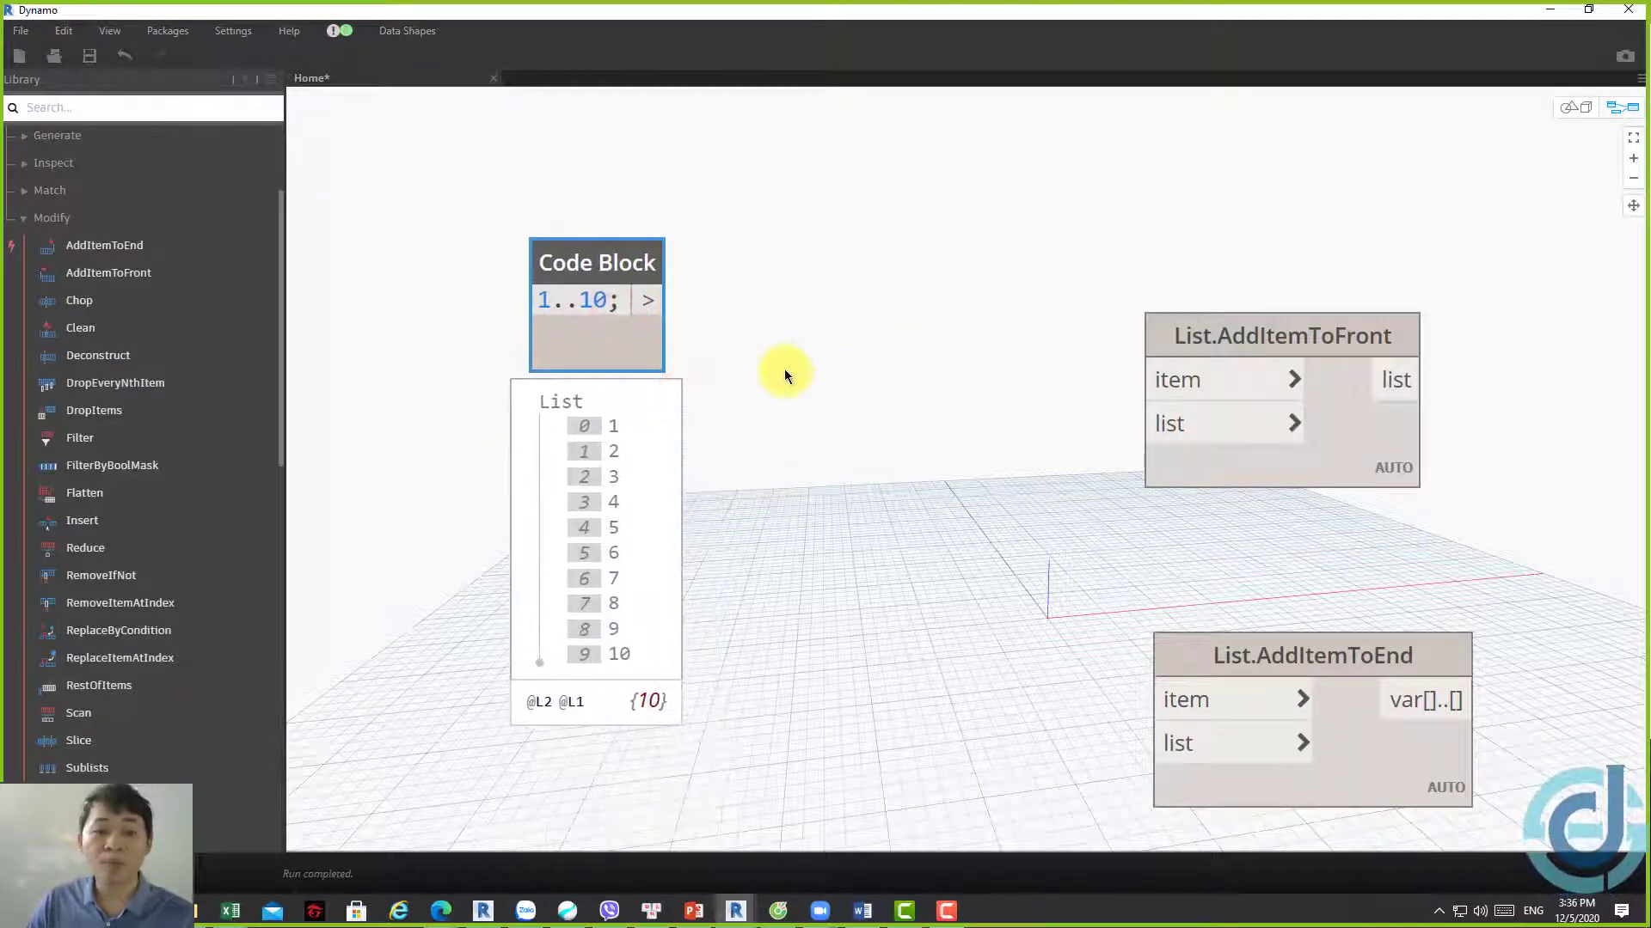
# Create a second Code Block holding the string "Khóa học Nền tảng Dynamo"
pyautogui.doubleClick(872, 529)
pyautogui.write('"')
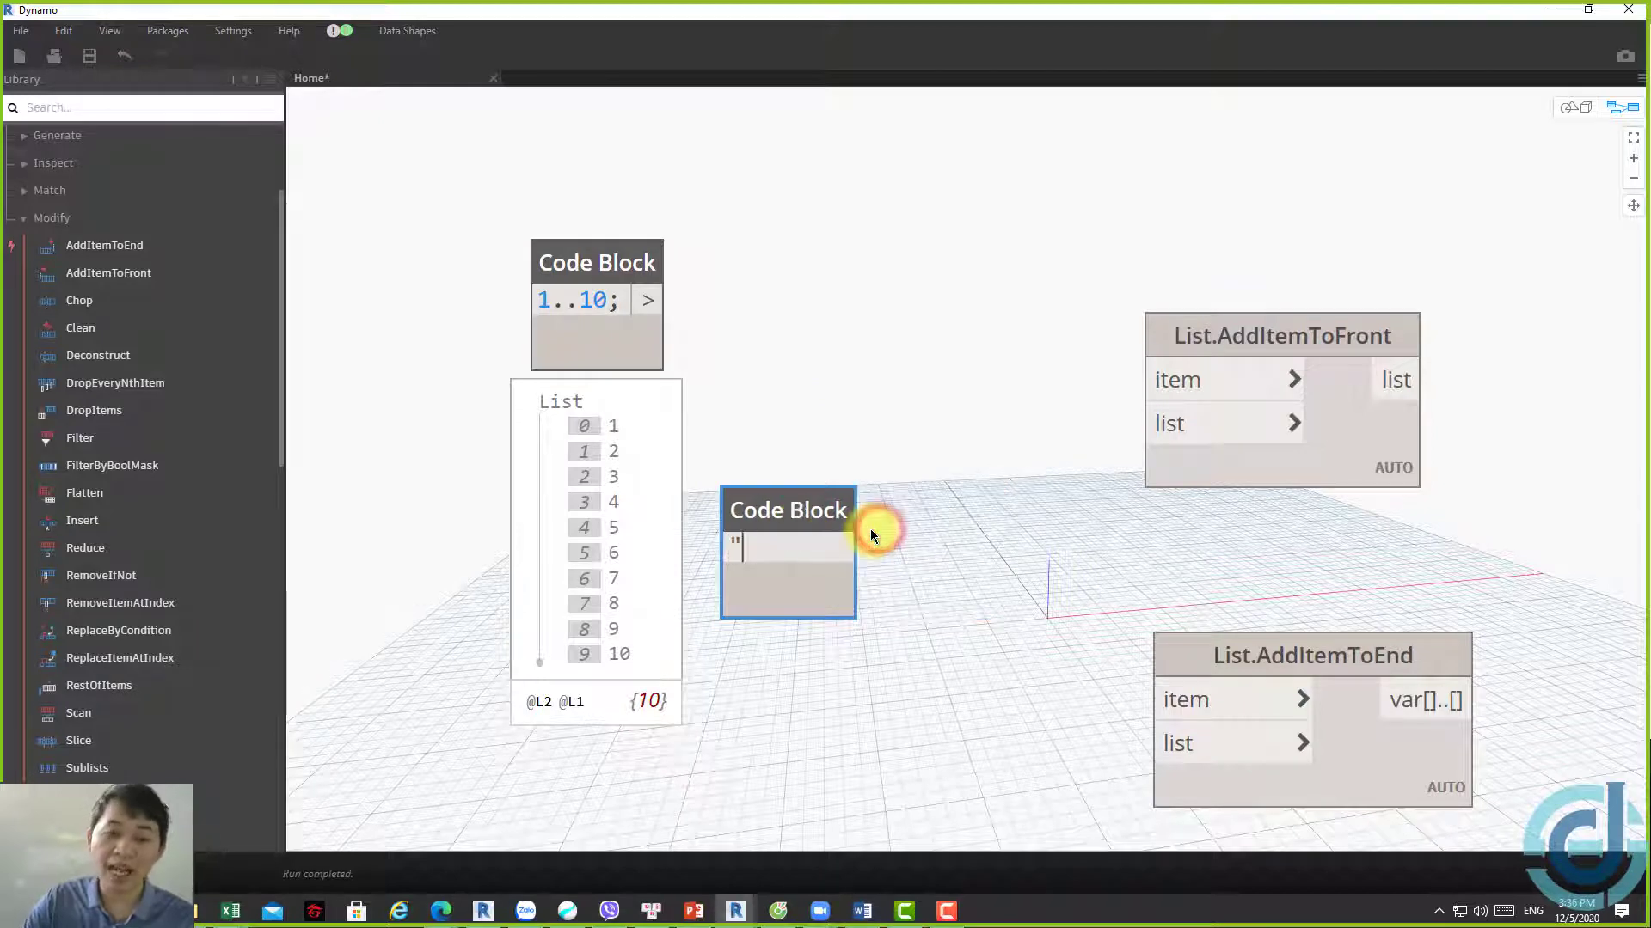
pyautogui.write('a"')
pyautogui.click(925, 383)
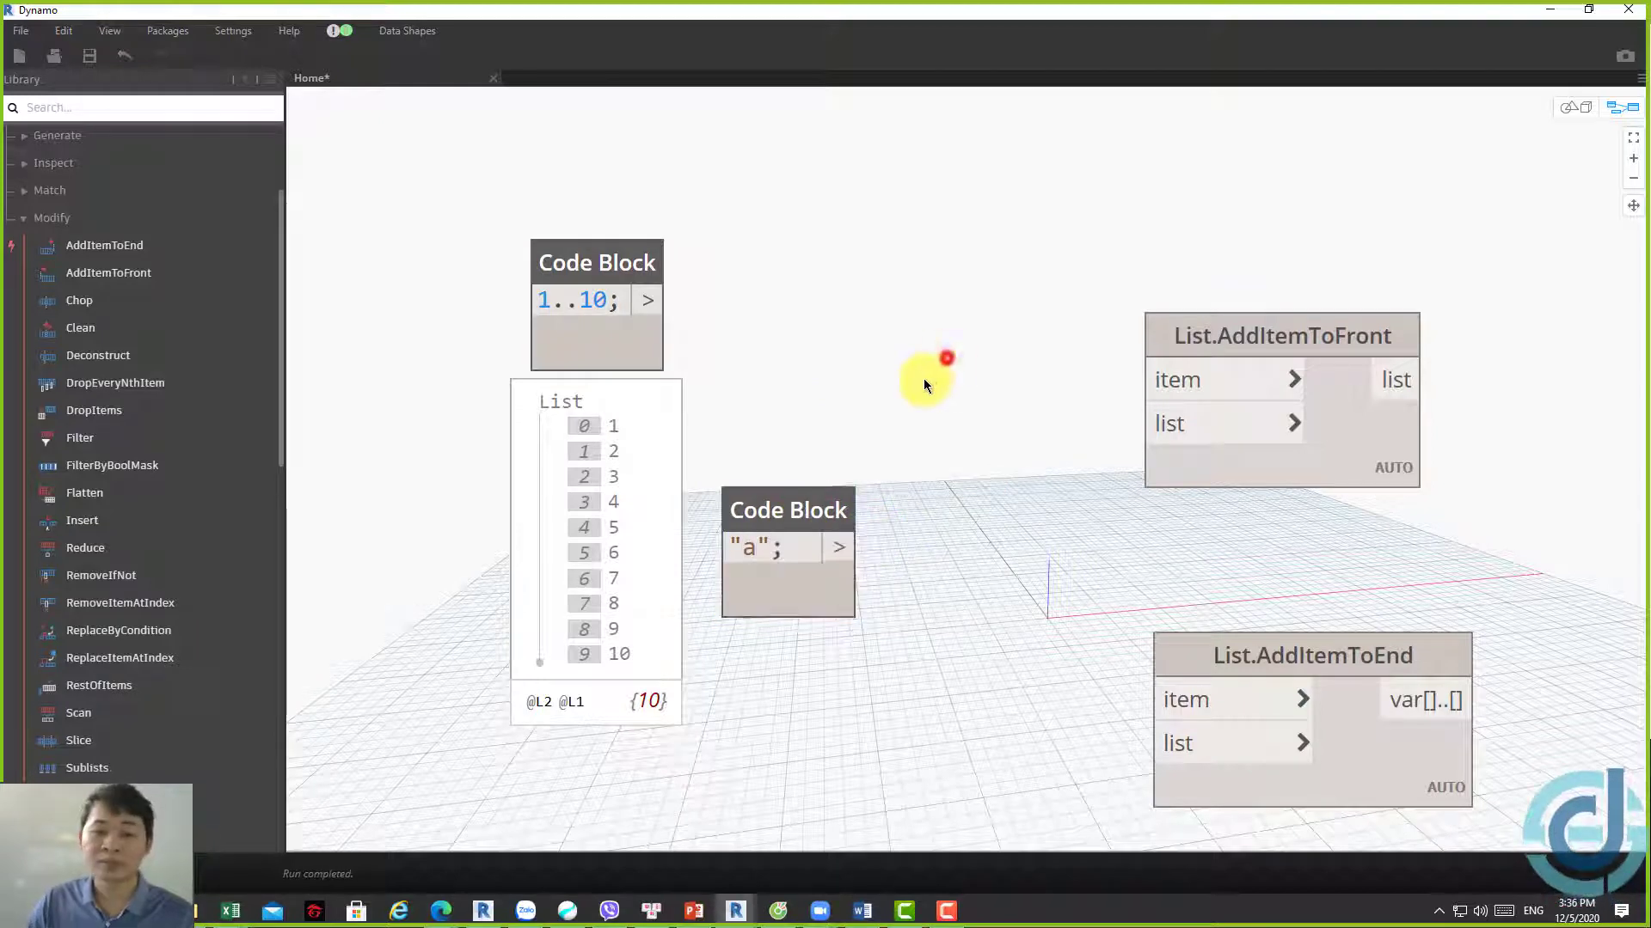
pyautogui.doubleClick(749, 547)
pyautogui.write('b')
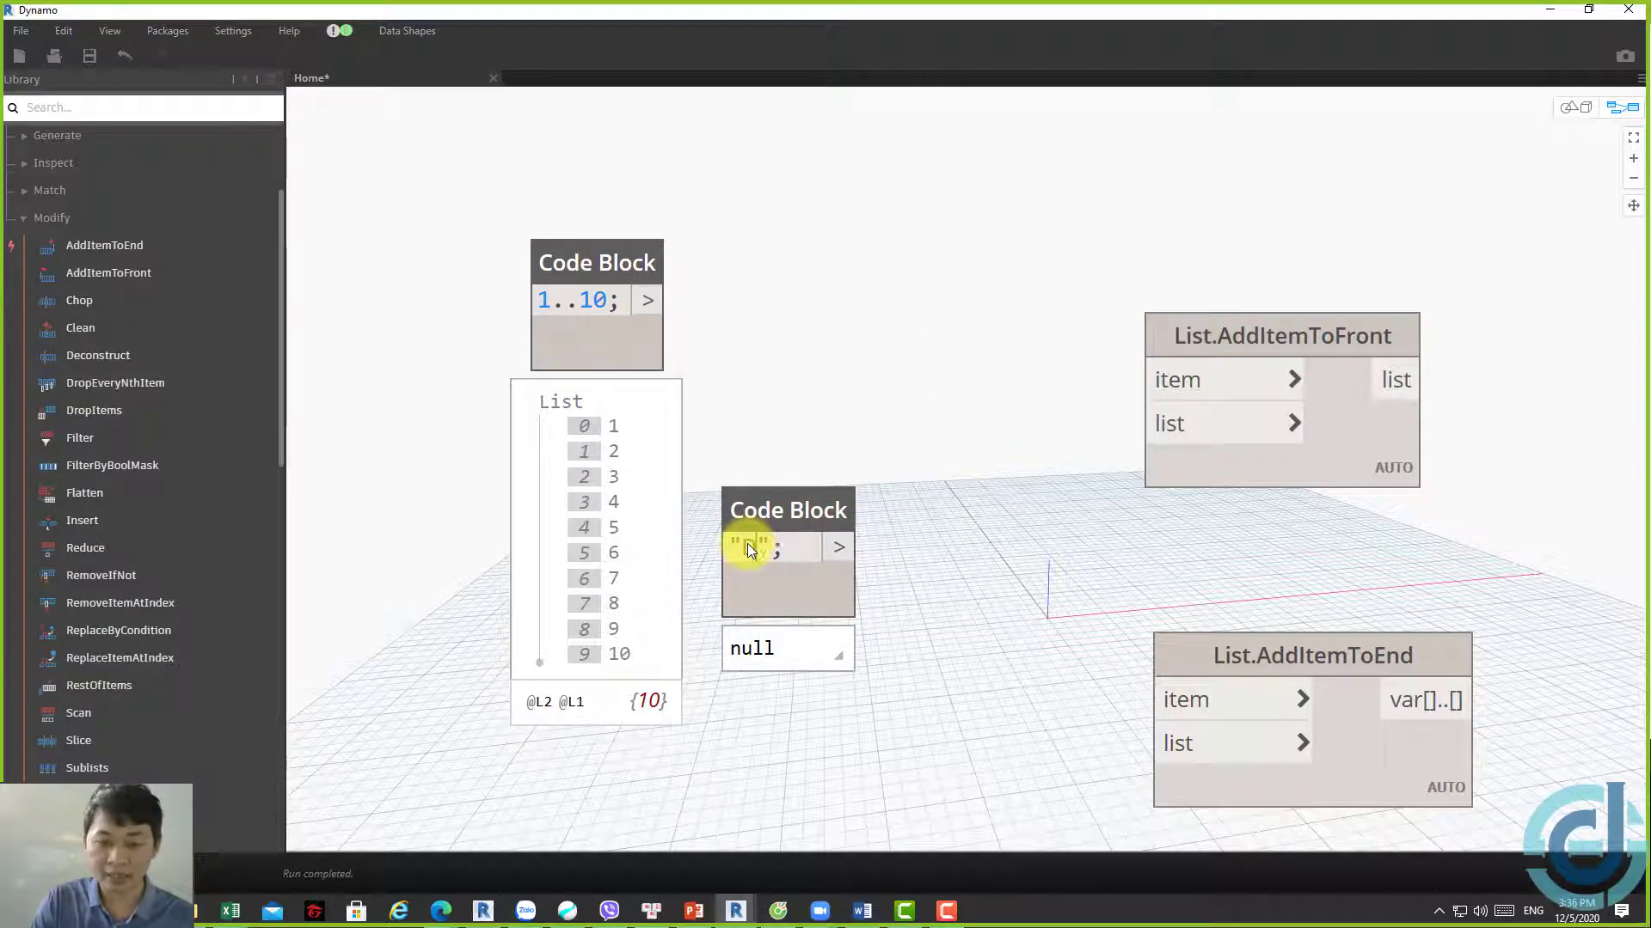
pyautogui.write('óa')
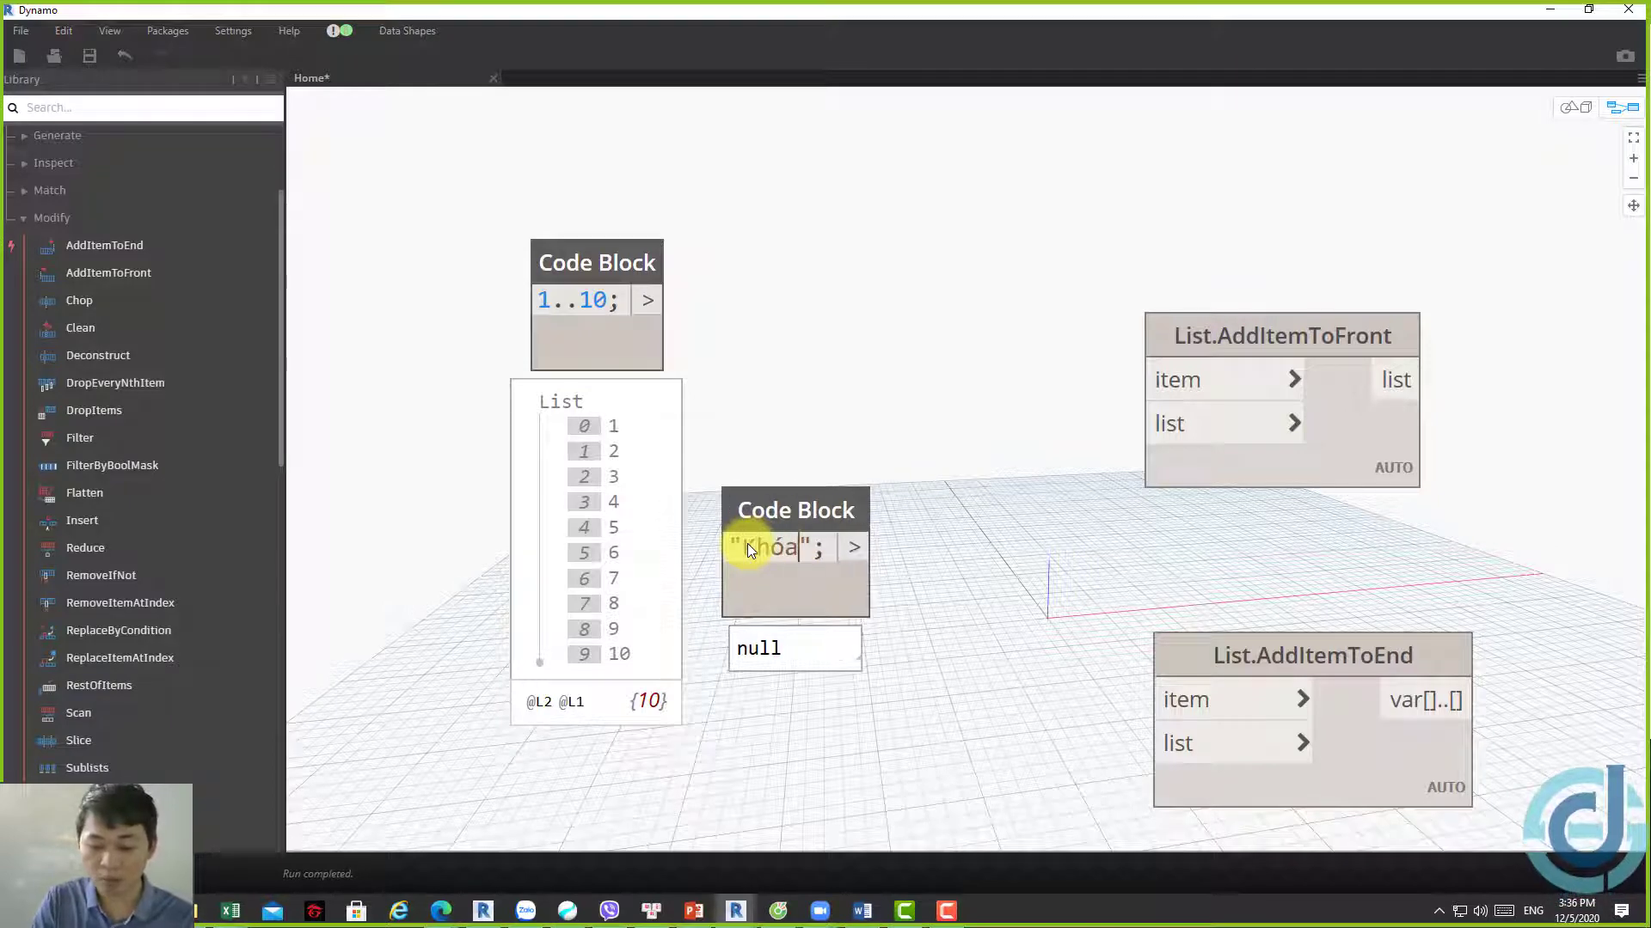
pyautogui.write(' học Nên t')
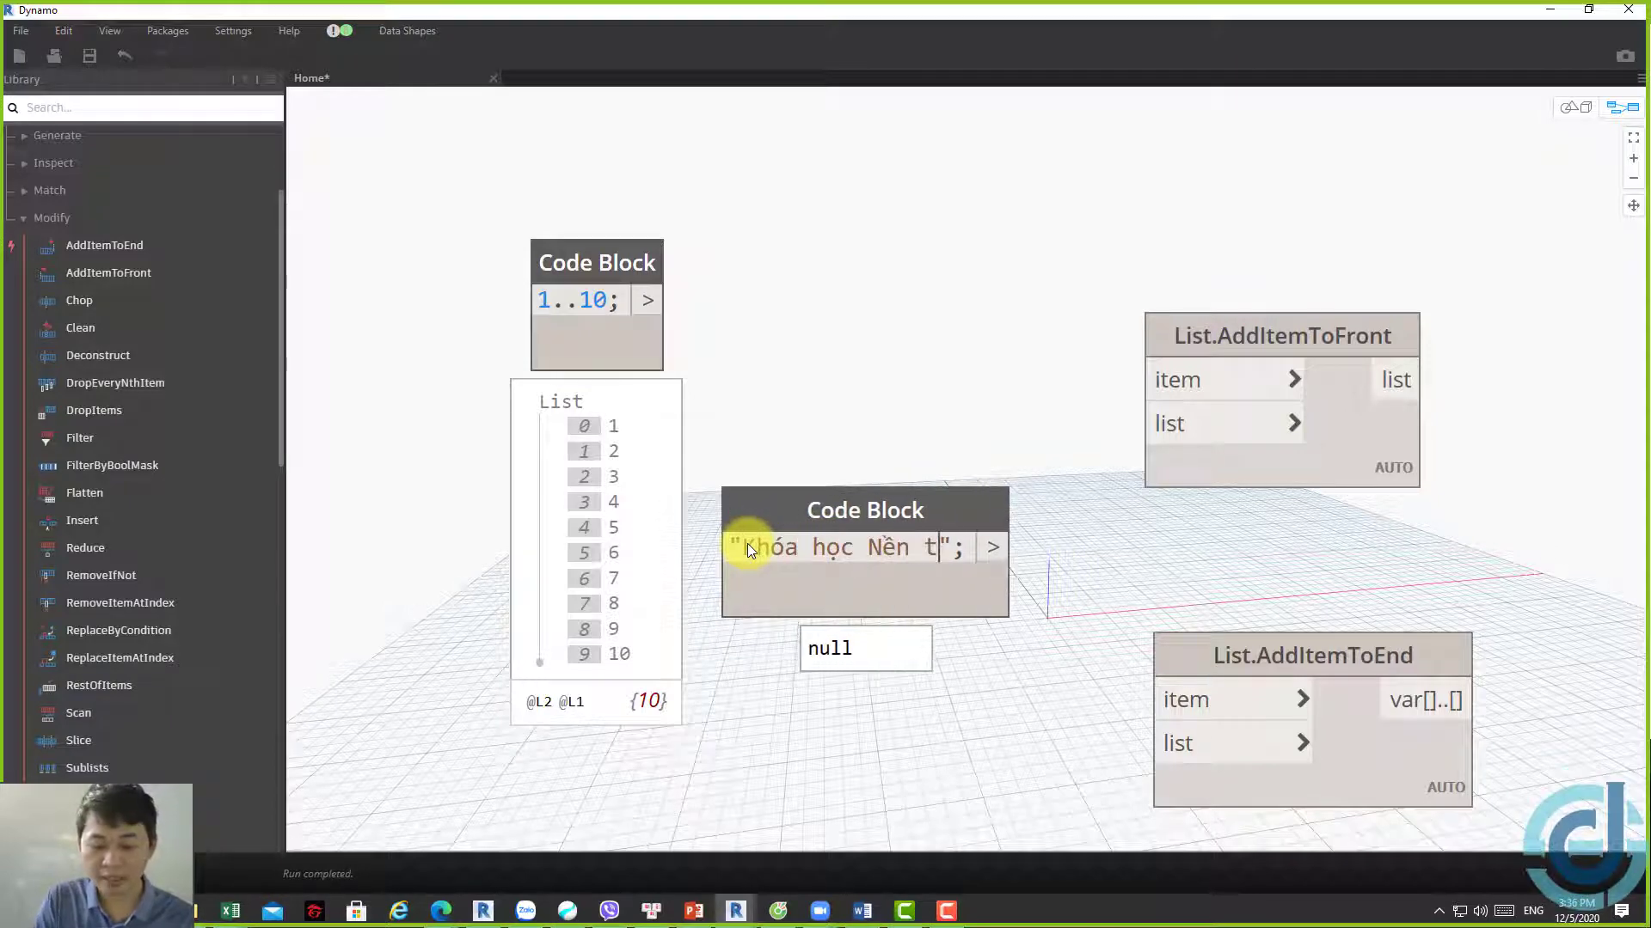
pyautogui.write('angr Dynamo')
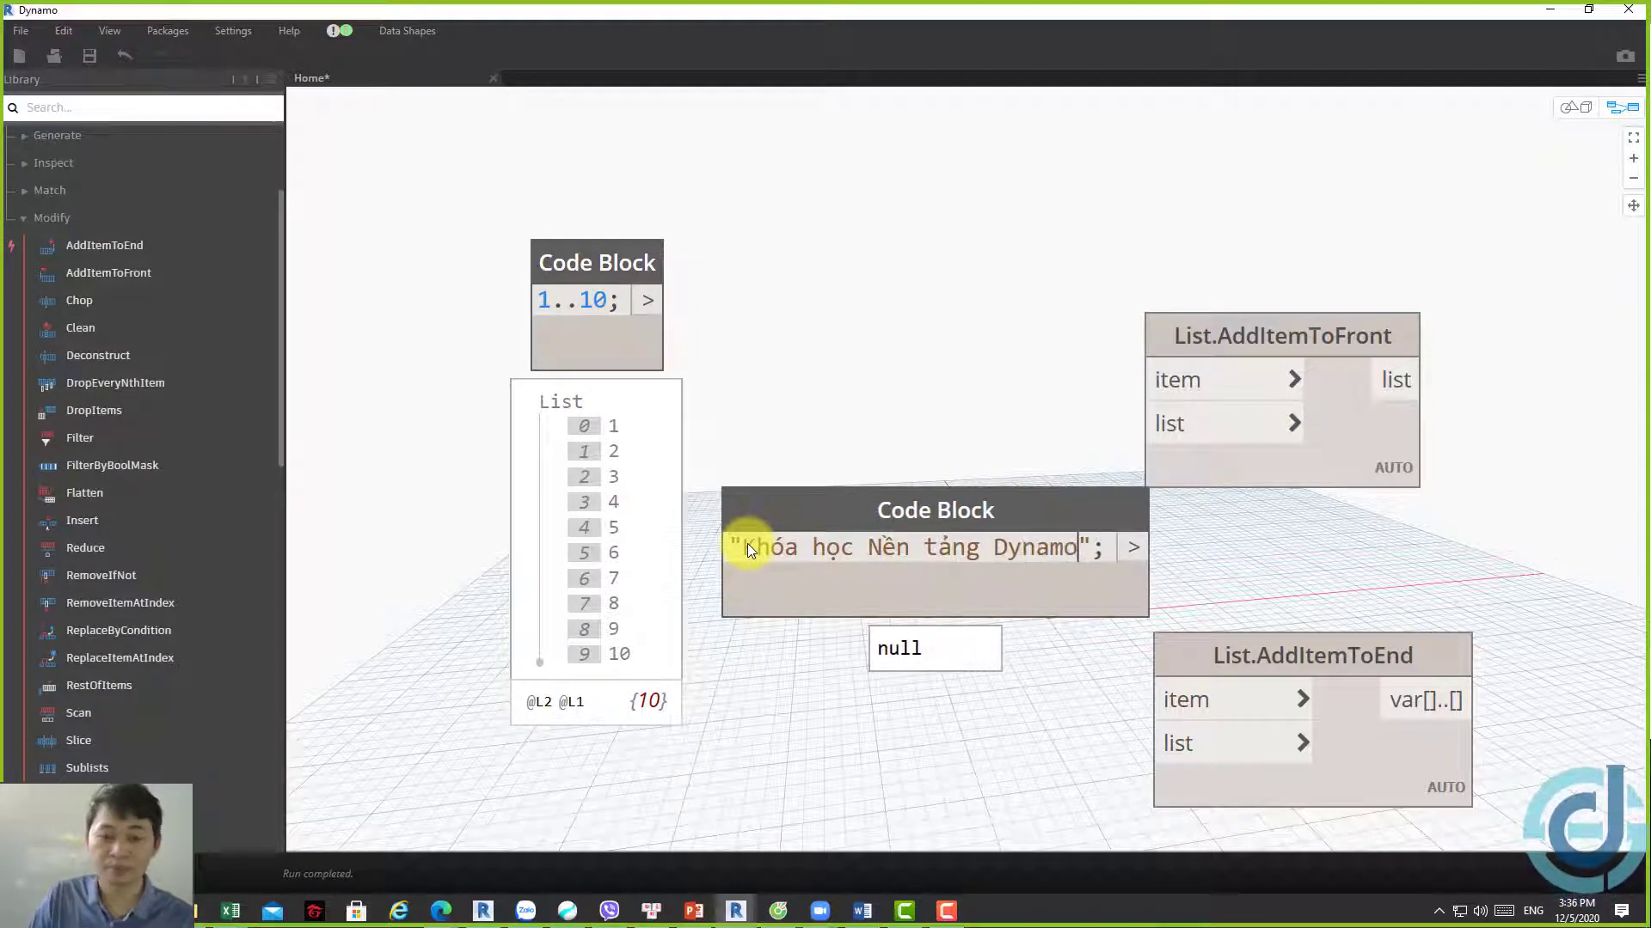
pyautogui.click(753, 384)
# Wire 1..10 into List.AddItemToFront's list input and the text into its item input
pyautogui.scroll(-3, 1126, 312)
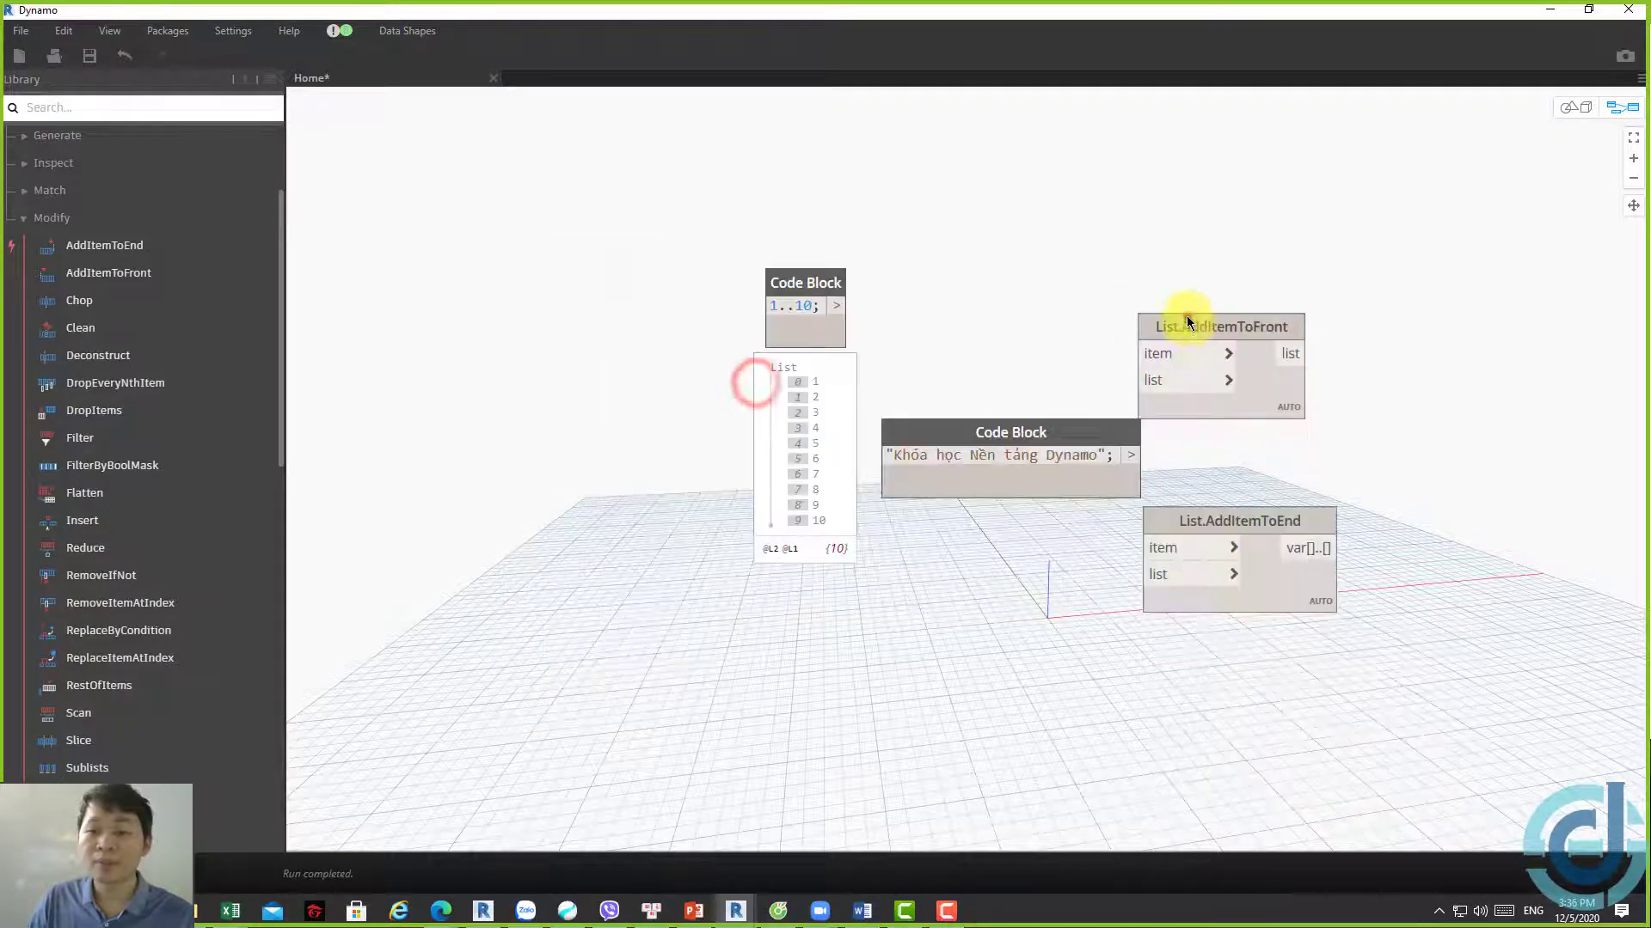
pyautogui.moveTo(1187, 317); pyautogui.dragTo(1294, 306)
pyautogui.moveTo(800, 438)
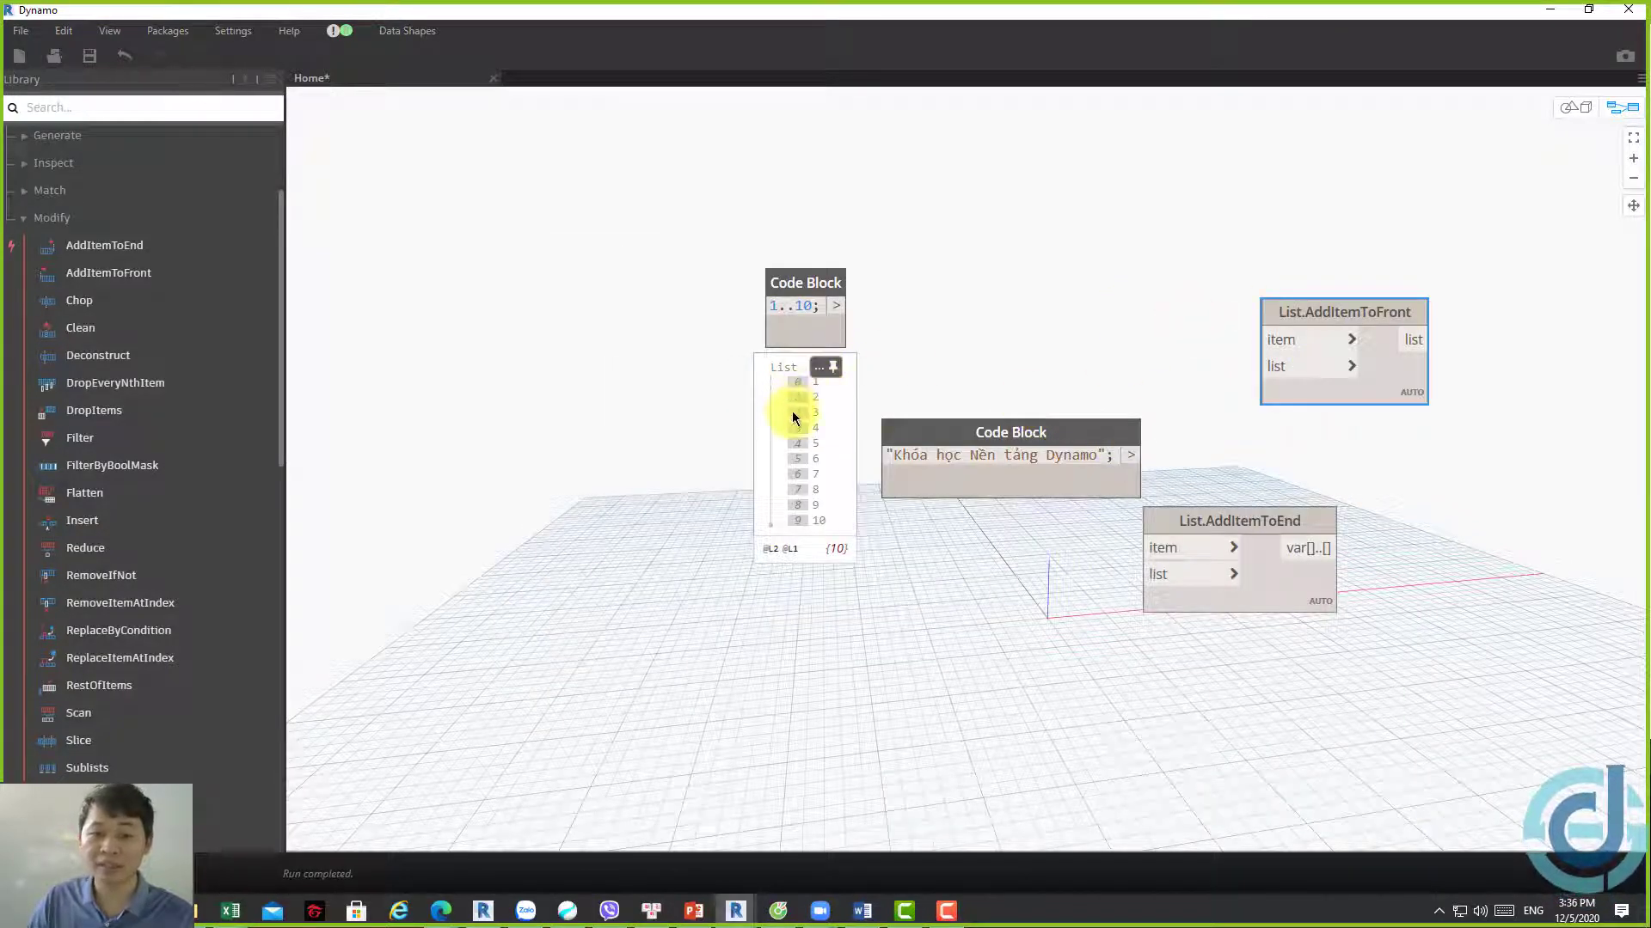
pyautogui.click(839, 306)
pyautogui.click(1260, 367)
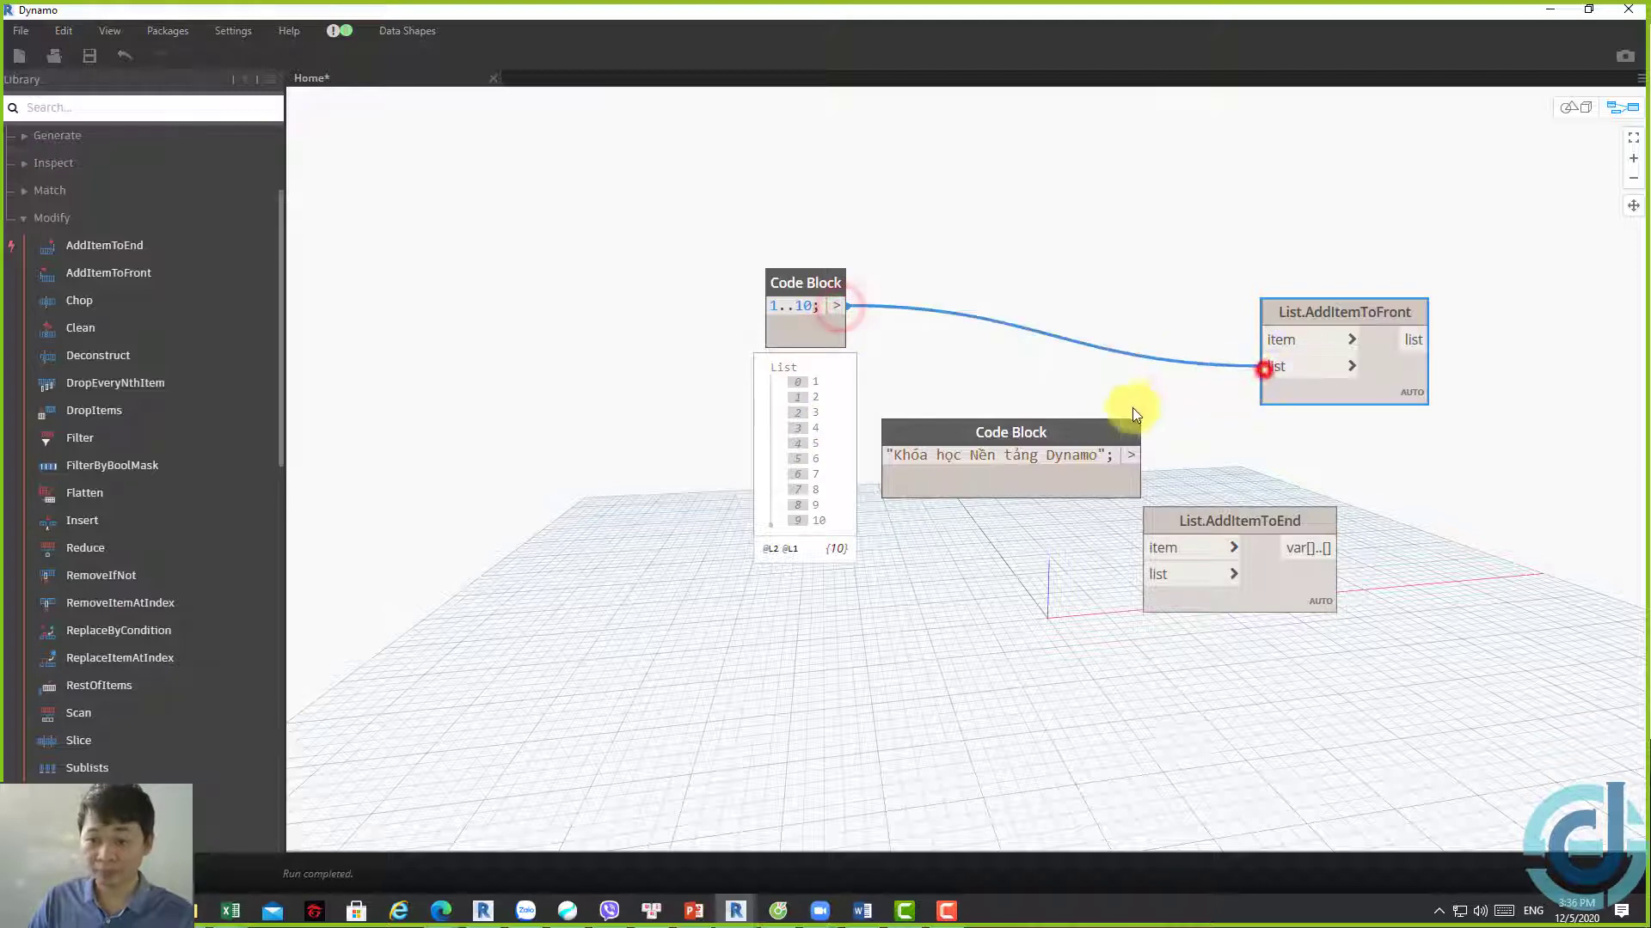
pyautogui.moveTo(1135, 481); pyautogui.dragTo(1083, 427)
pyautogui.moveTo(1051, 373); pyautogui.dragTo(1035, 140)
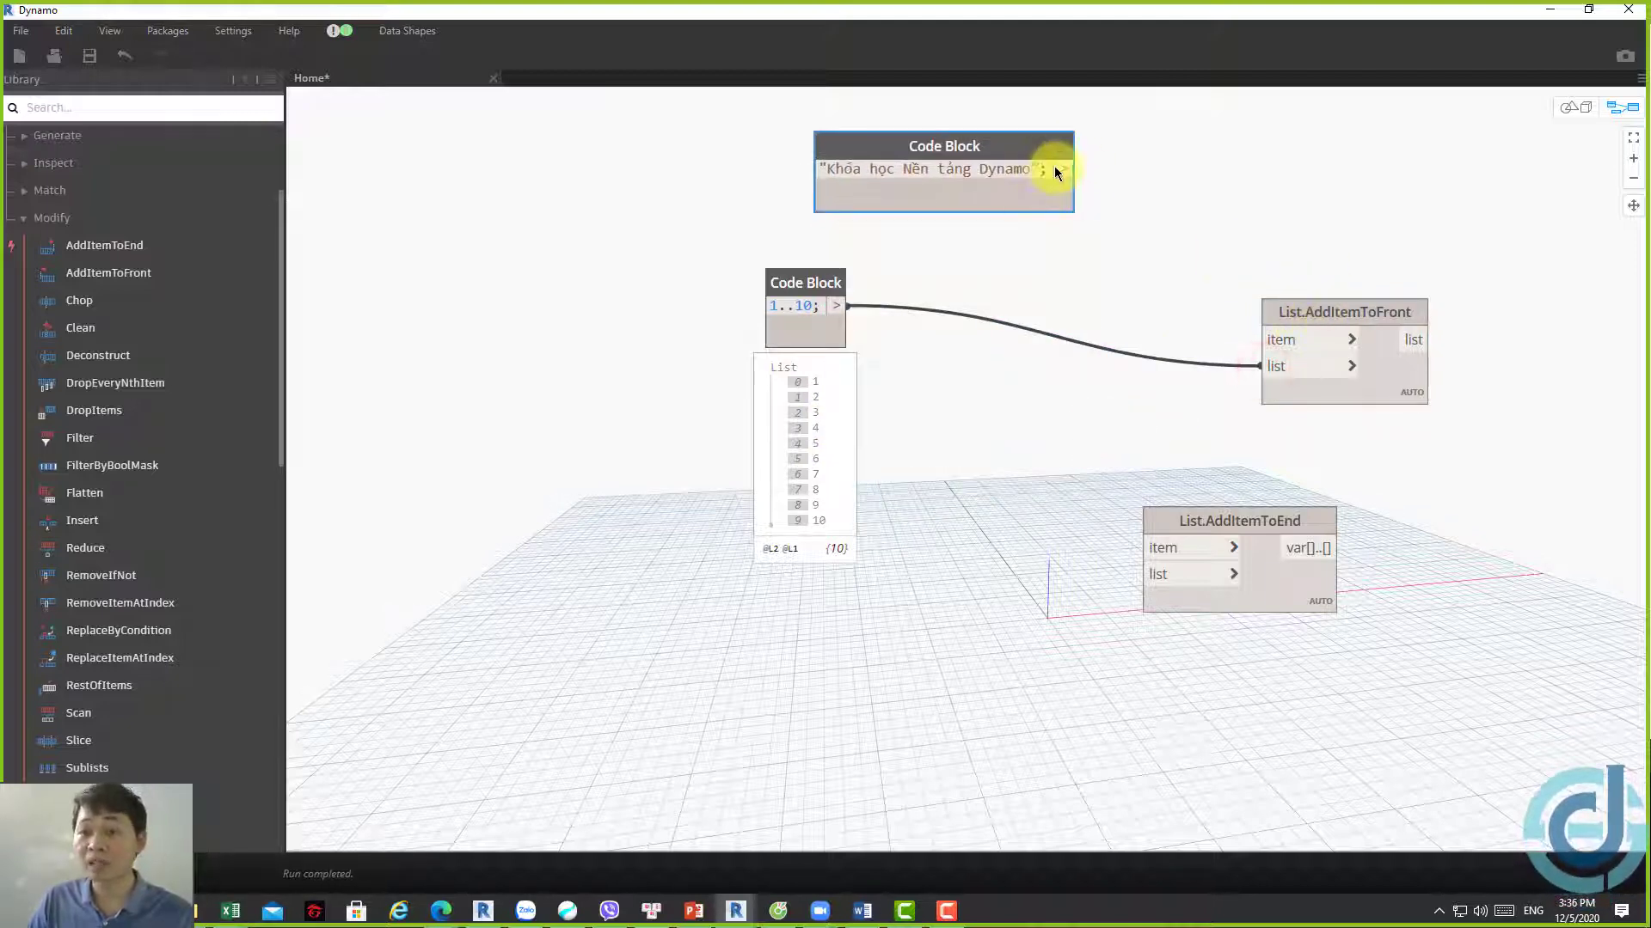
pyautogui.click(1060, 169)
pyautogui.click(1260, 339)
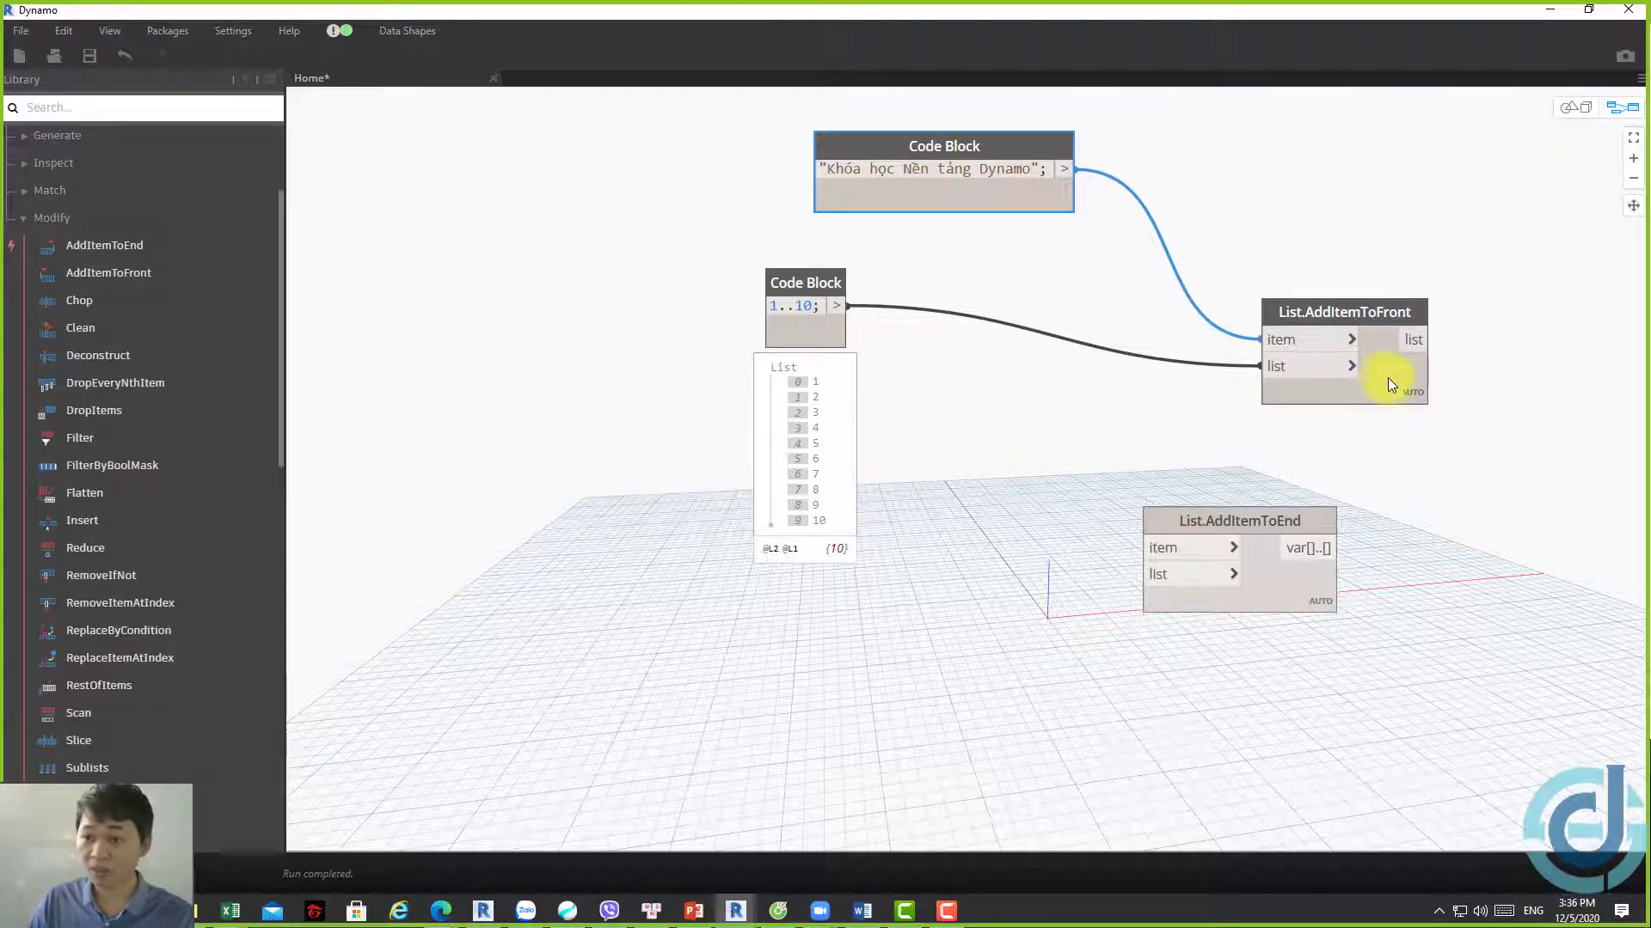
# Expand AddItemToFront's 11-item preview and tidy the node layout
pyautogui.click(1412, 423)
pyautogui.moveTo(1381, 310); pyautogui.dragTo(1357, 121)
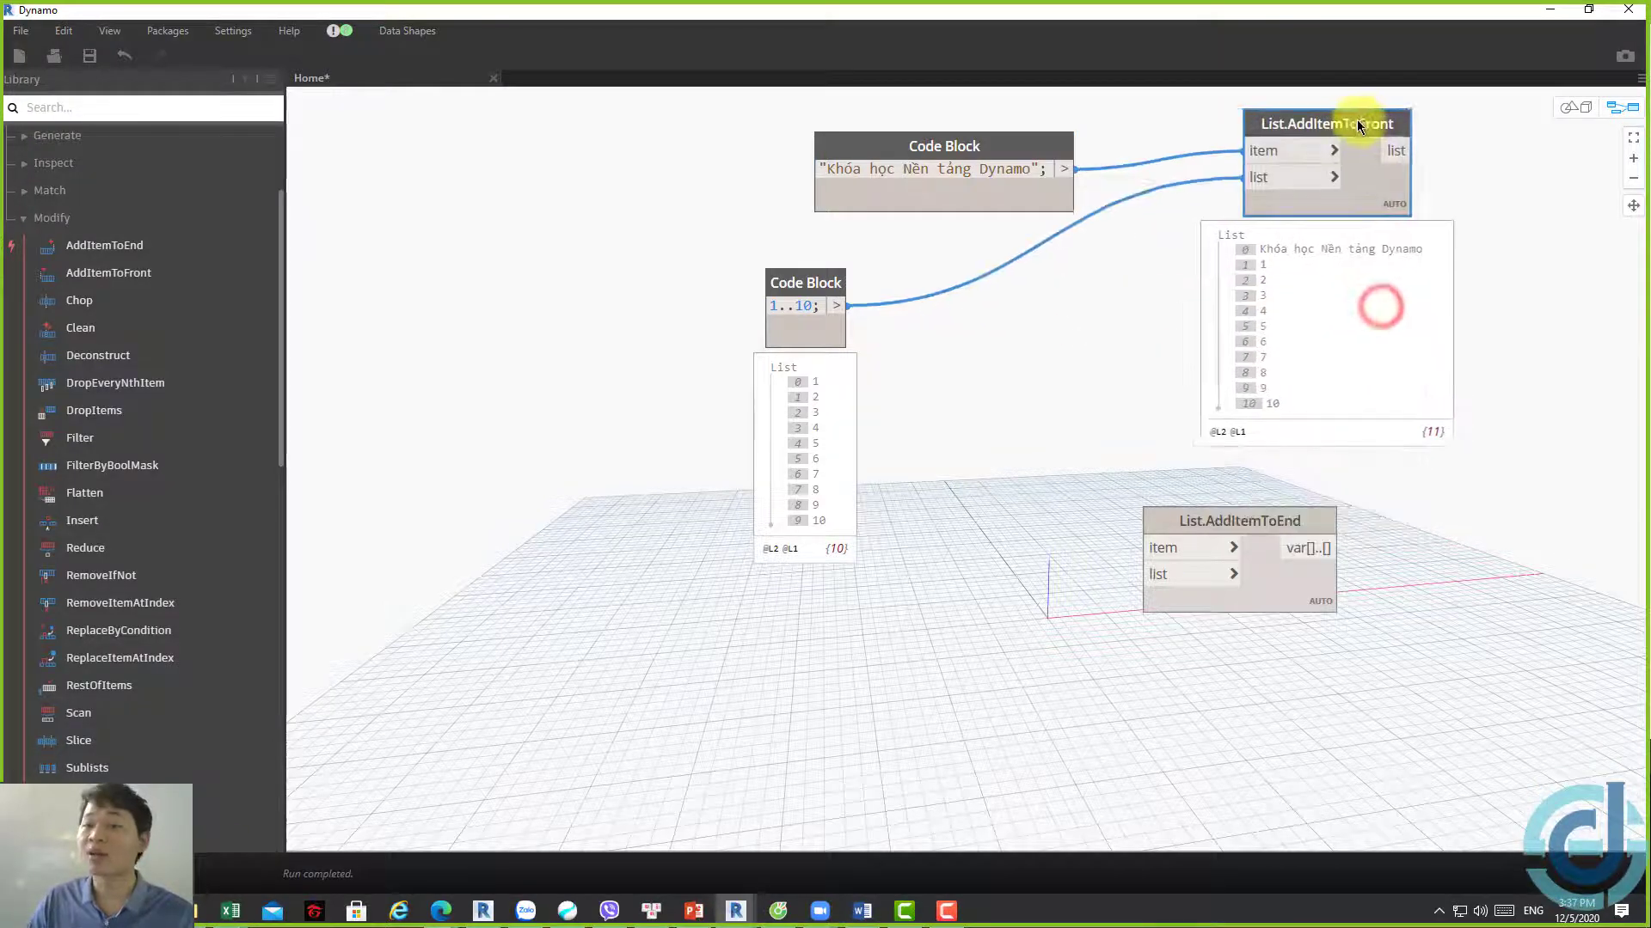
pyautogui.moveTo(1112, 228); pyautogui.dragTo(1046, 250, button='middle')
pyautogui.moveTo(874, 229); pyautogui.dragTo(728, 162)
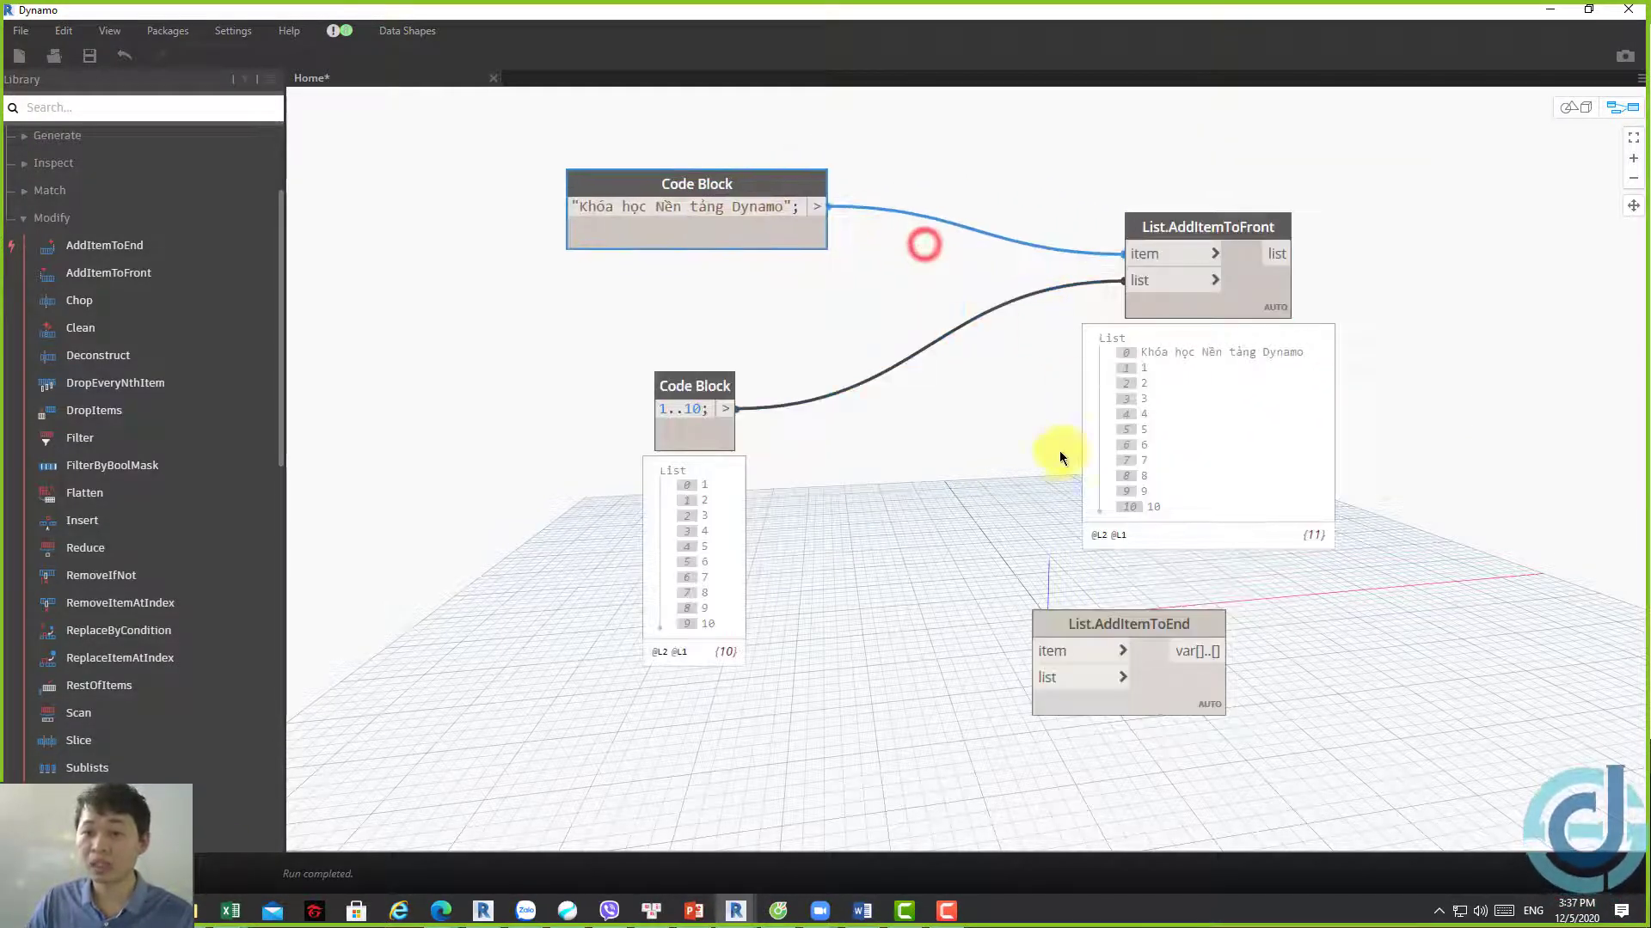
pyautogui.moveTo(886, 373); pyautogui.dragTo(734, 259, button='middle')
pyautogui.moveTo(1014, 533); pyautogui.dragTo(1099, 559)
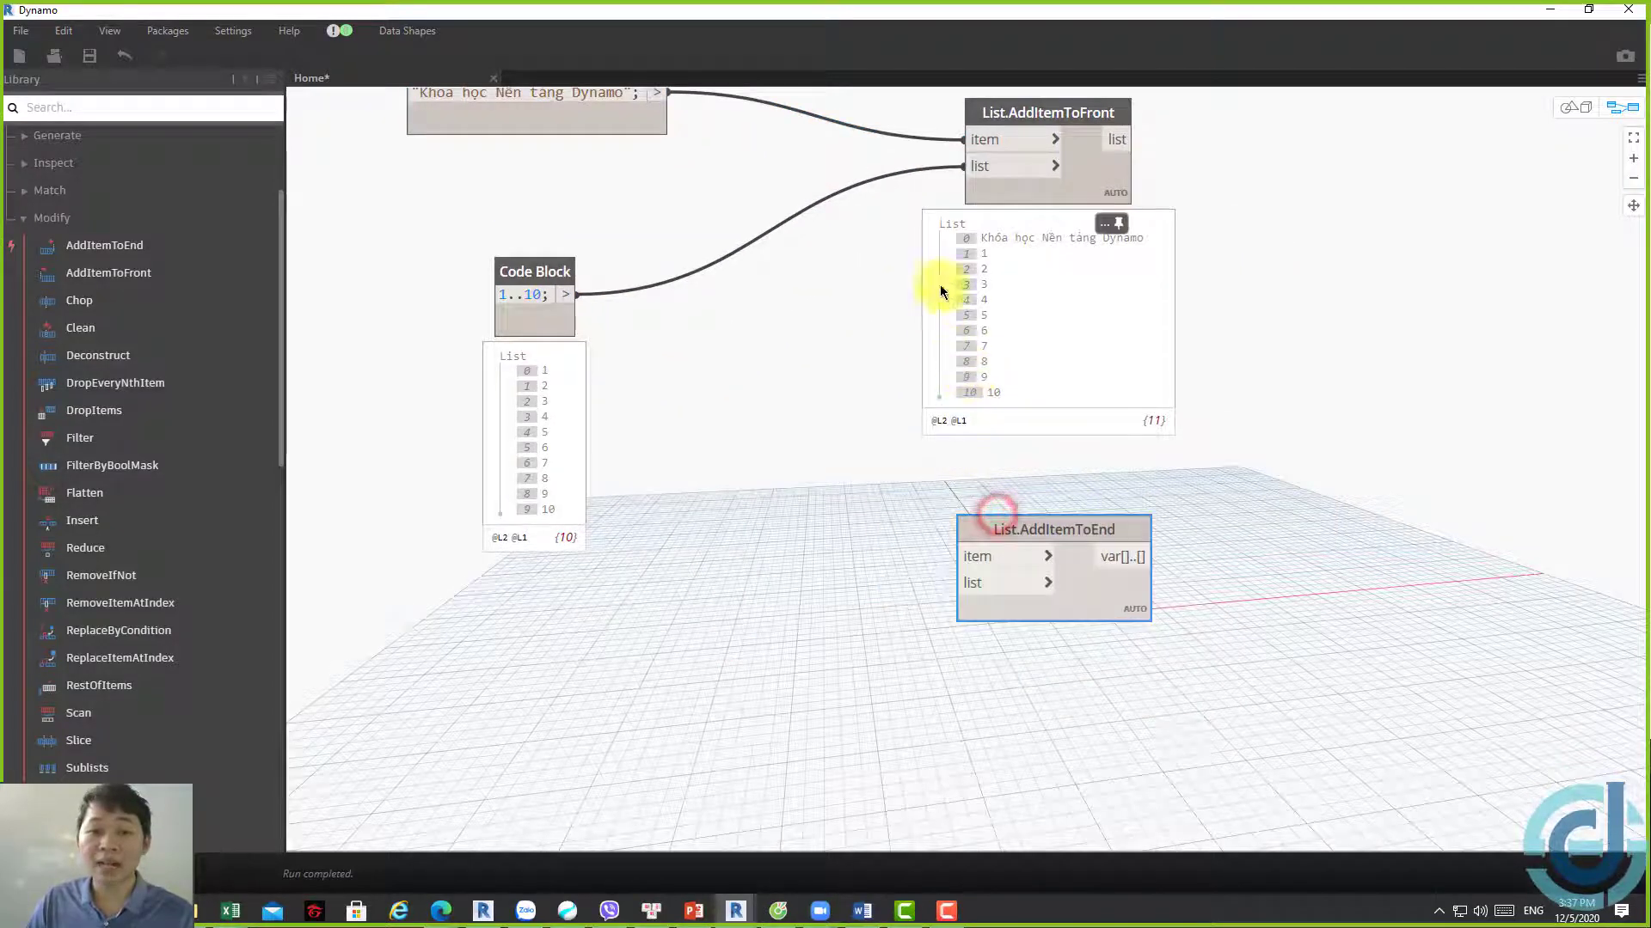
# Wire the text into List.AddItemToEnd's item input and 1..10 into its list, showing the result
pyautogui.click(667, 92)
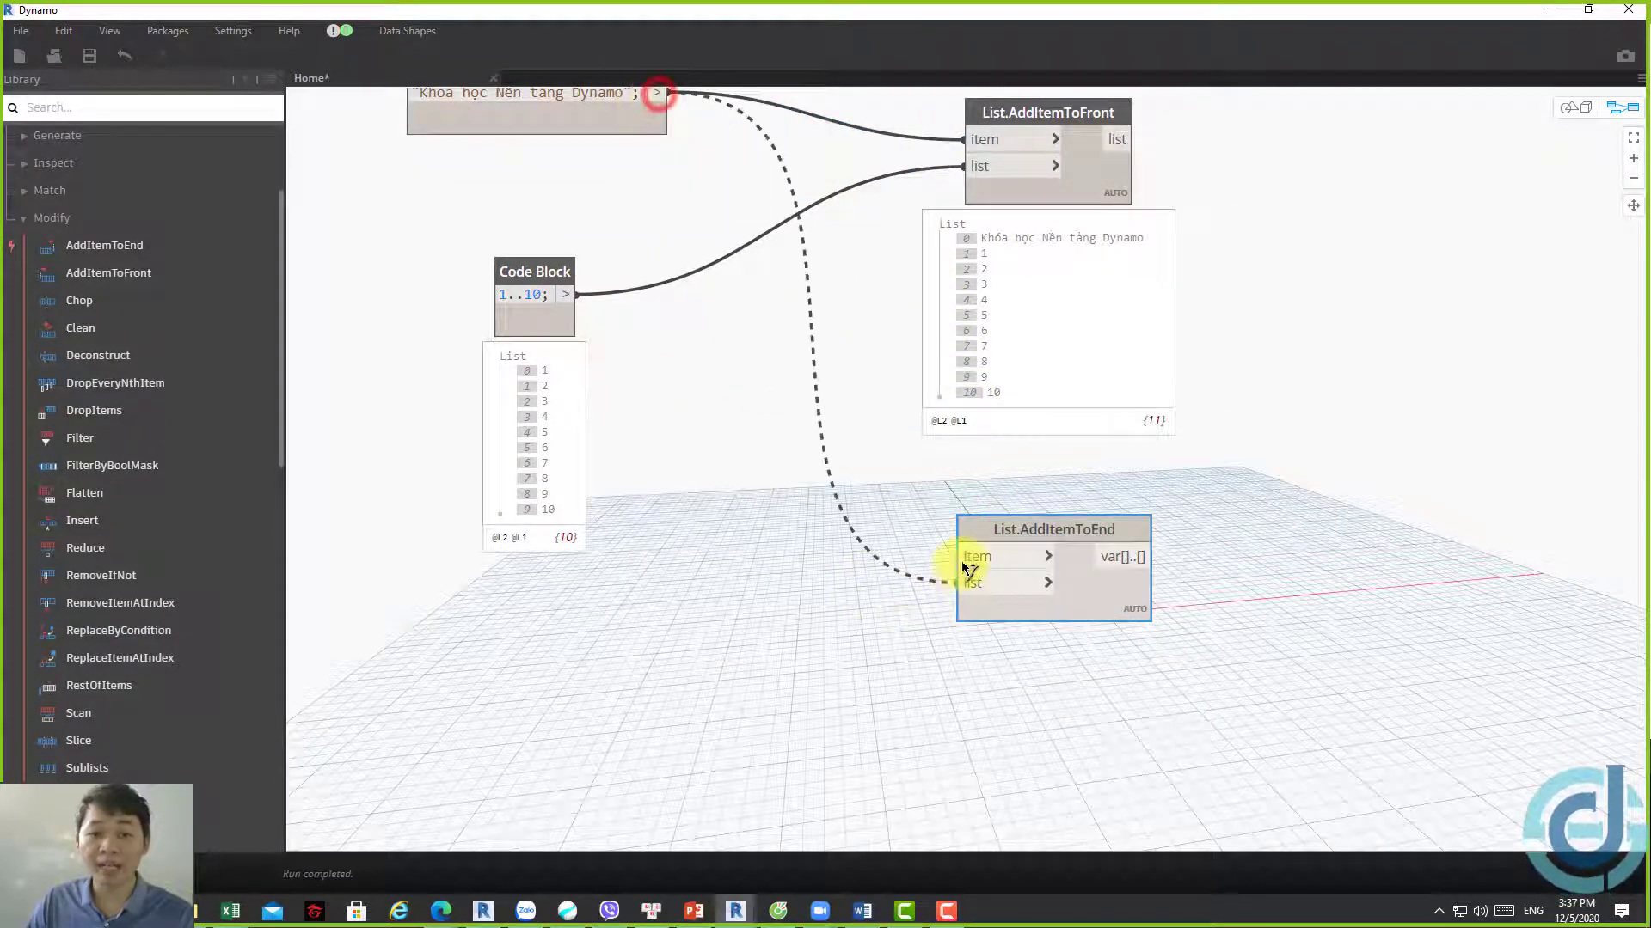
pyautogui.click(964, 558)
pyautogui.click(576, 295)
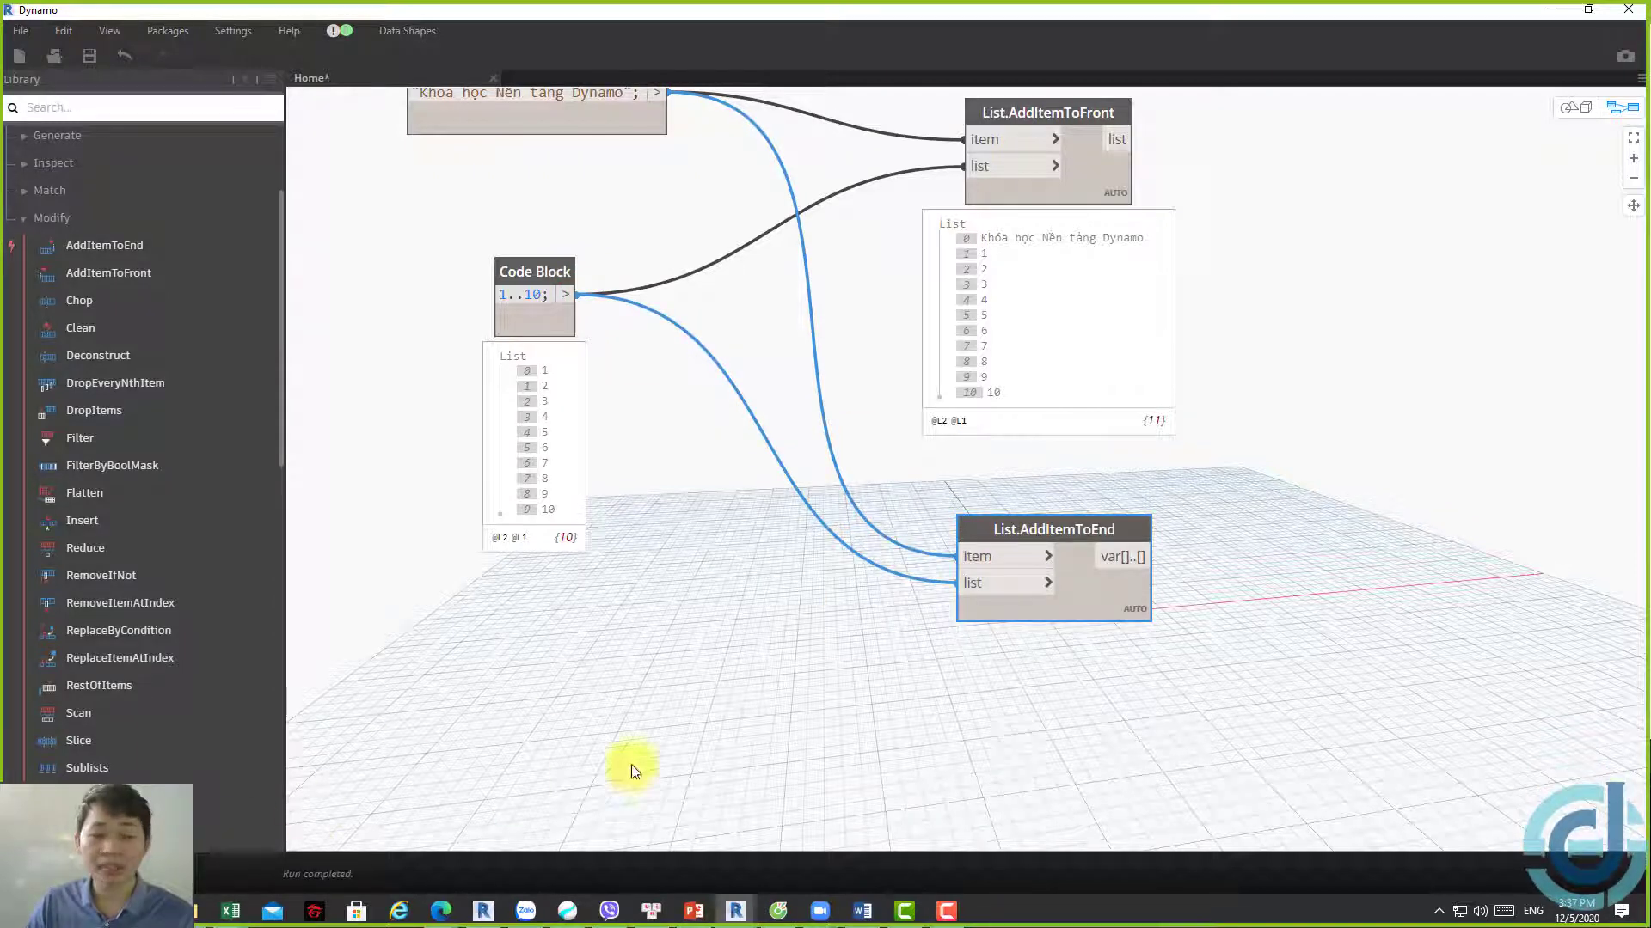
pyautogui.click(1138, 644)
pyautogui.click(1256, 560)
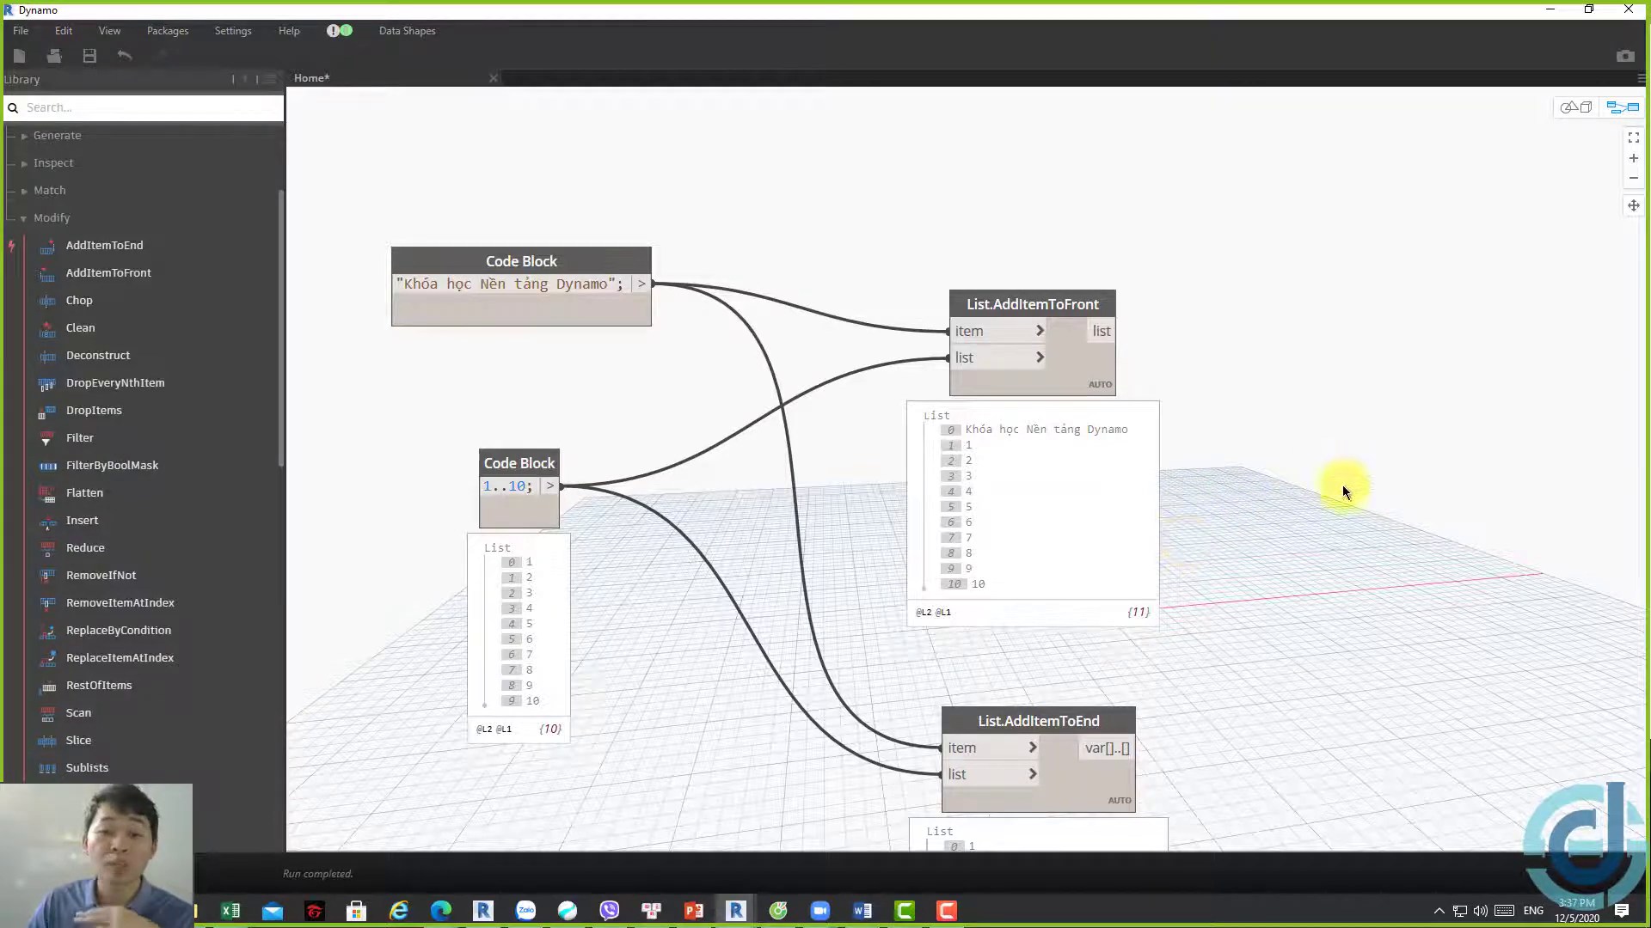
# Rearrange the graph, lowering the 1..10 Code Block, and add a List.Insert node
pyautogui.moveTo(1398, 588); pyautogui.dragTo(1073, 344, button='middle')
pyautogui.scroll(-2, 1027, 413)
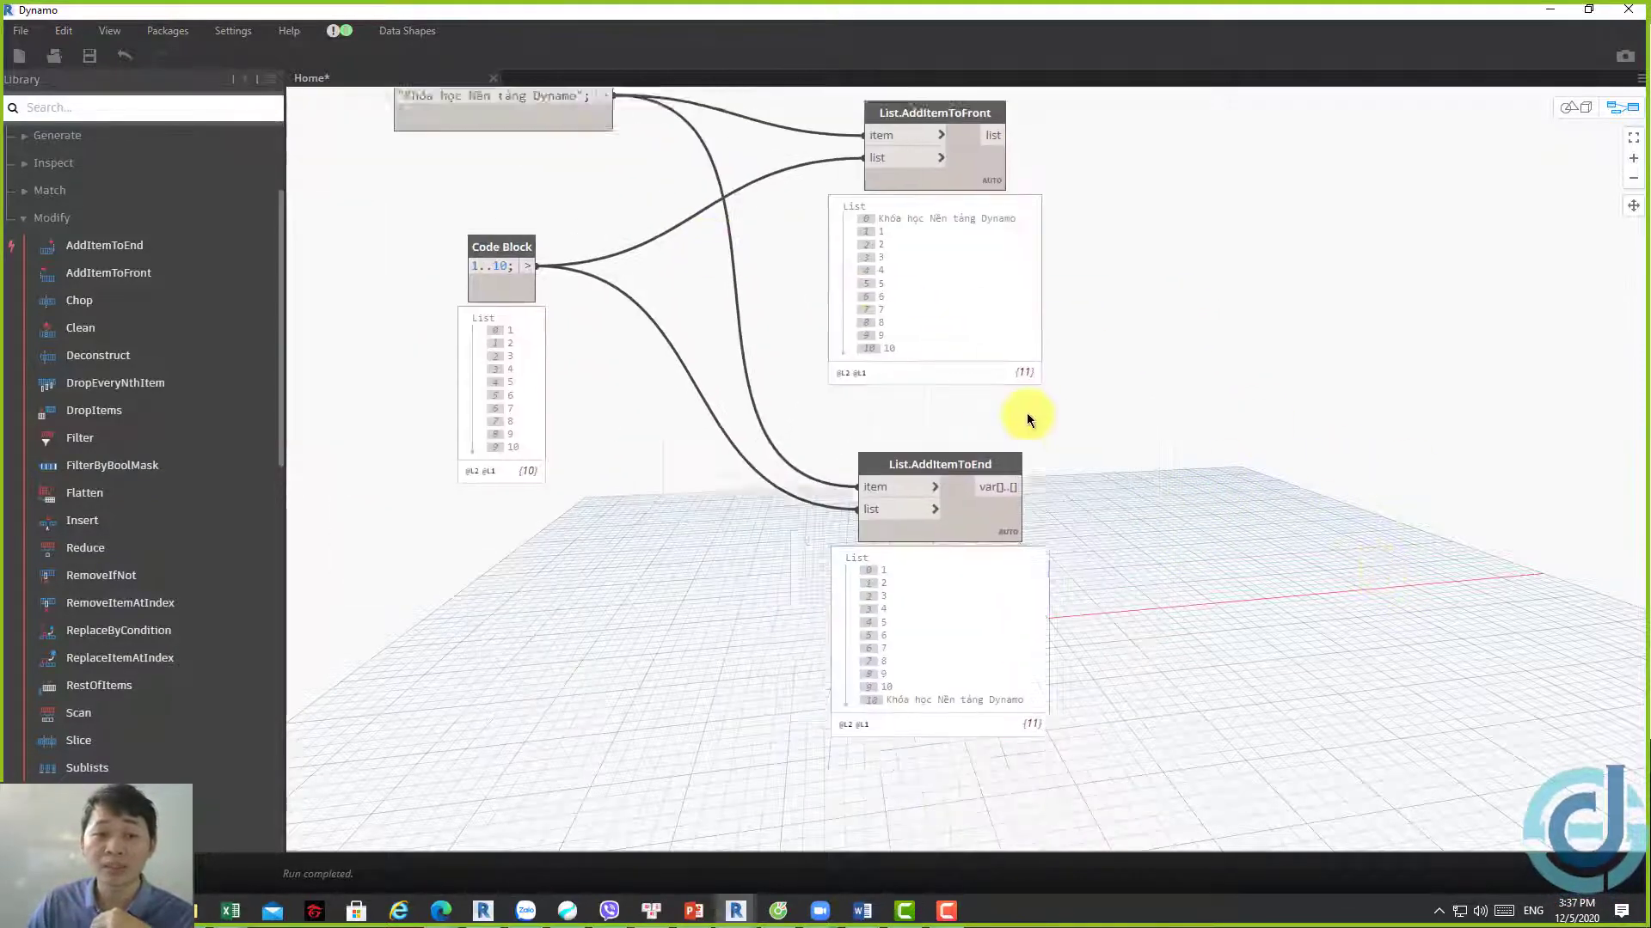
pyautogui.click(816, 419)
pyautogui.moveTo(817, 419); pyautogui.dragTo(817, 492)
pyautogui.moveTo(950, 468); pyautogui.dragTo(742, 407, button='middle')
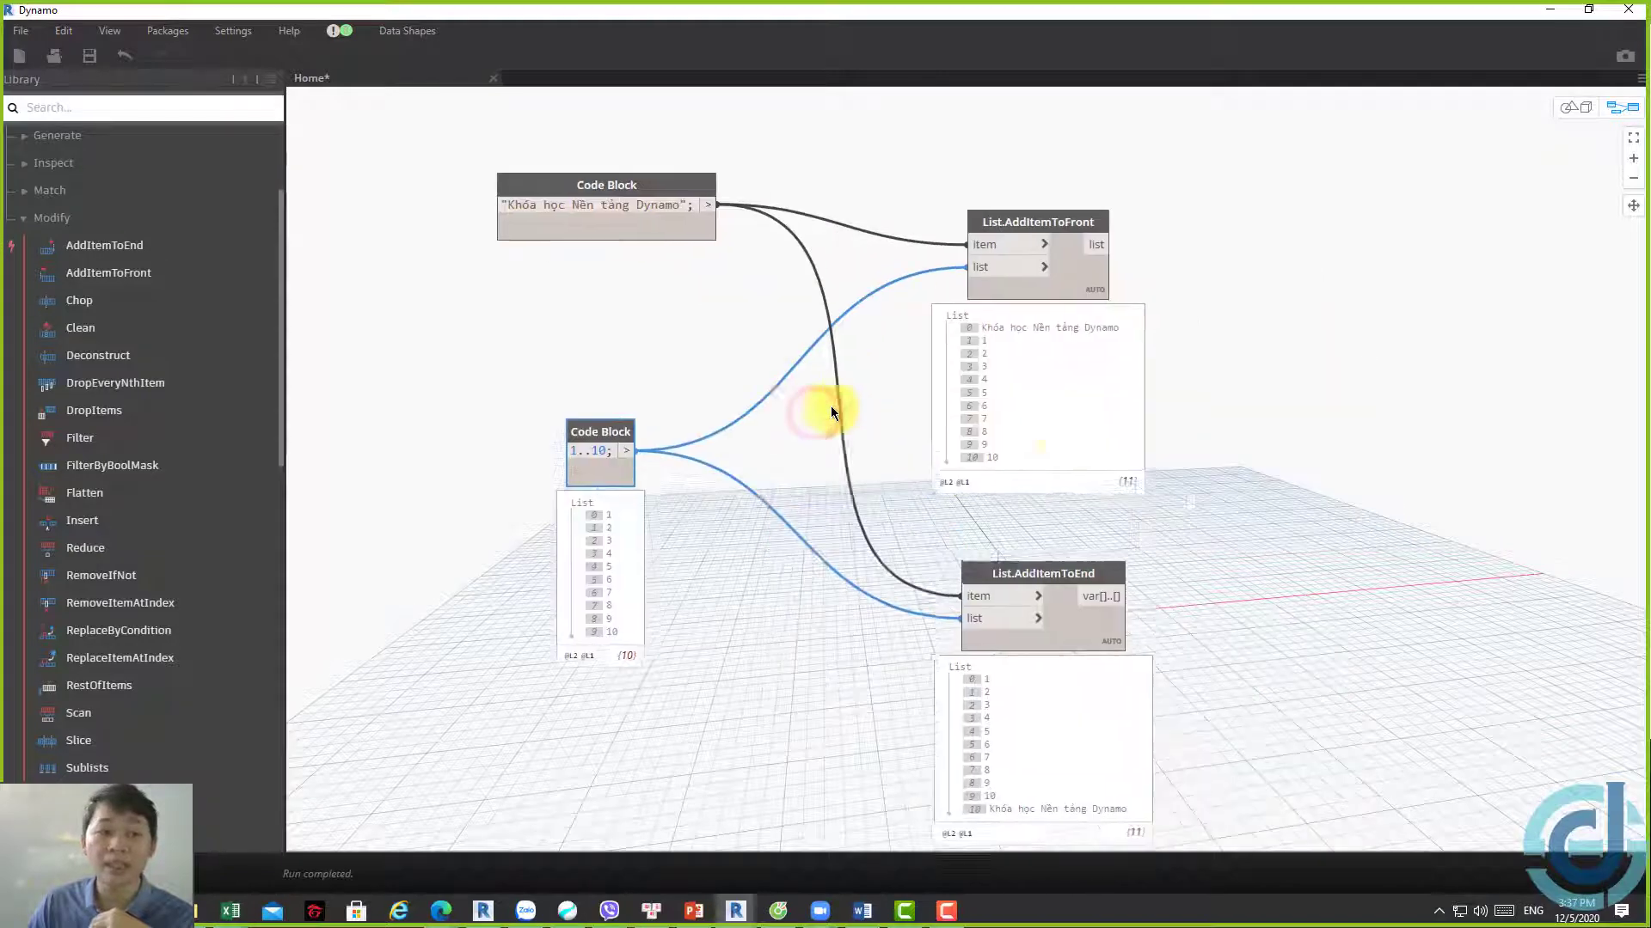
pyautogui.click(1324, 360)
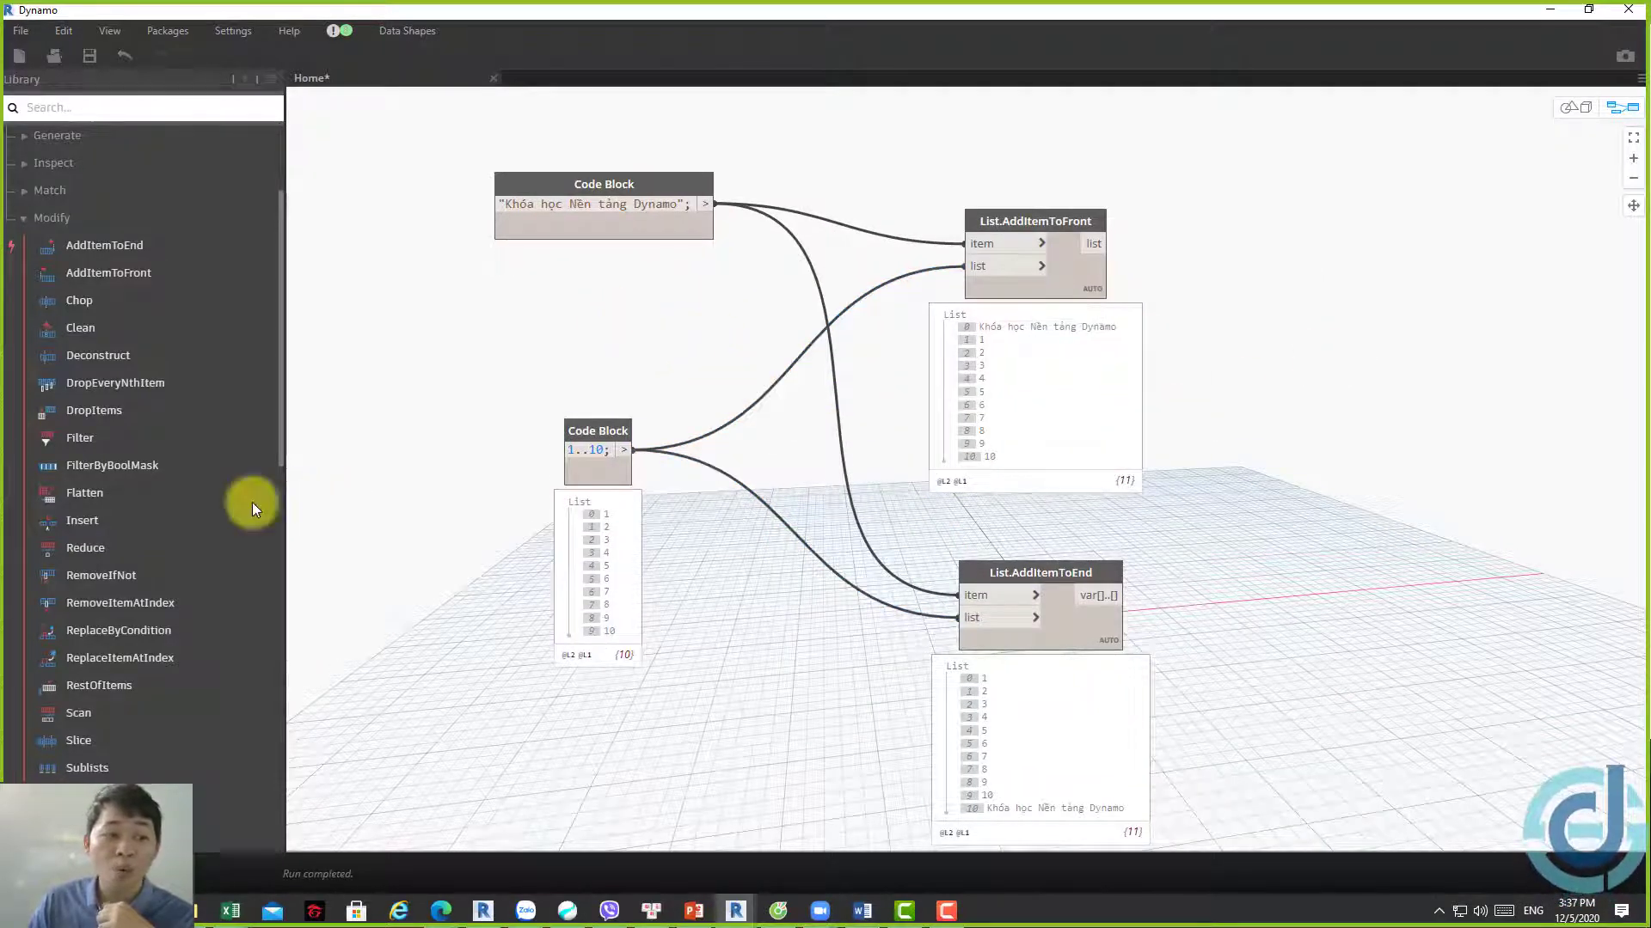
pyautogui.click(148, 519)
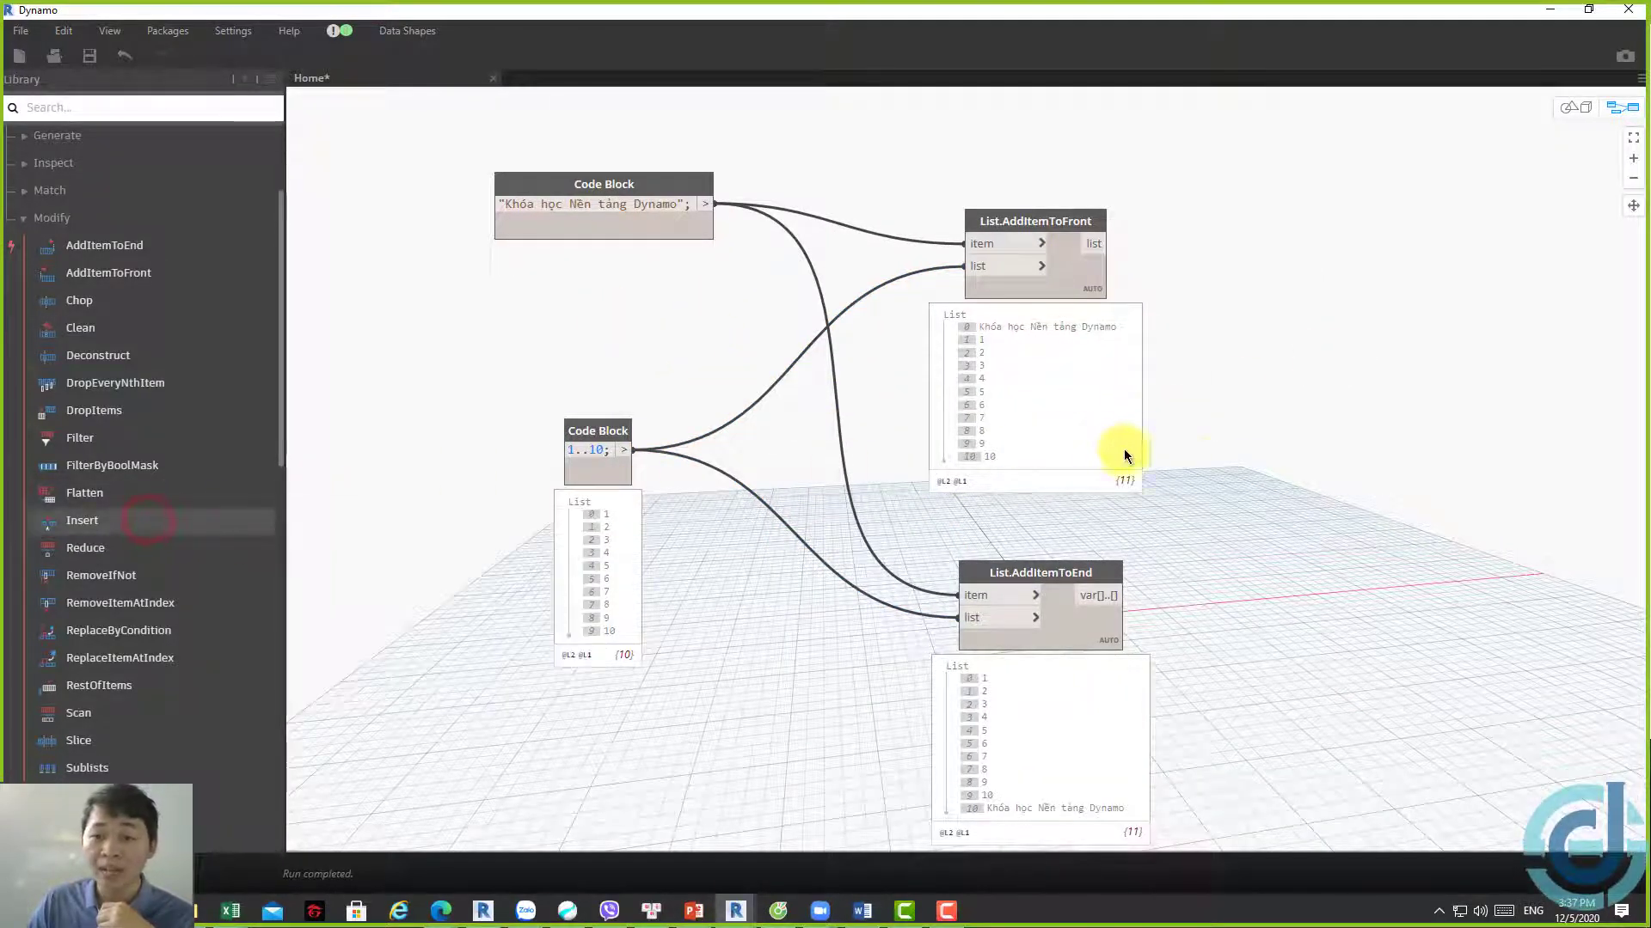
# Place List.Insert above AddItemToFront and wire 1..10 into its list input
pyautogui.moveTo(1069, 490); pyautogui.dragTo(1069, 99)
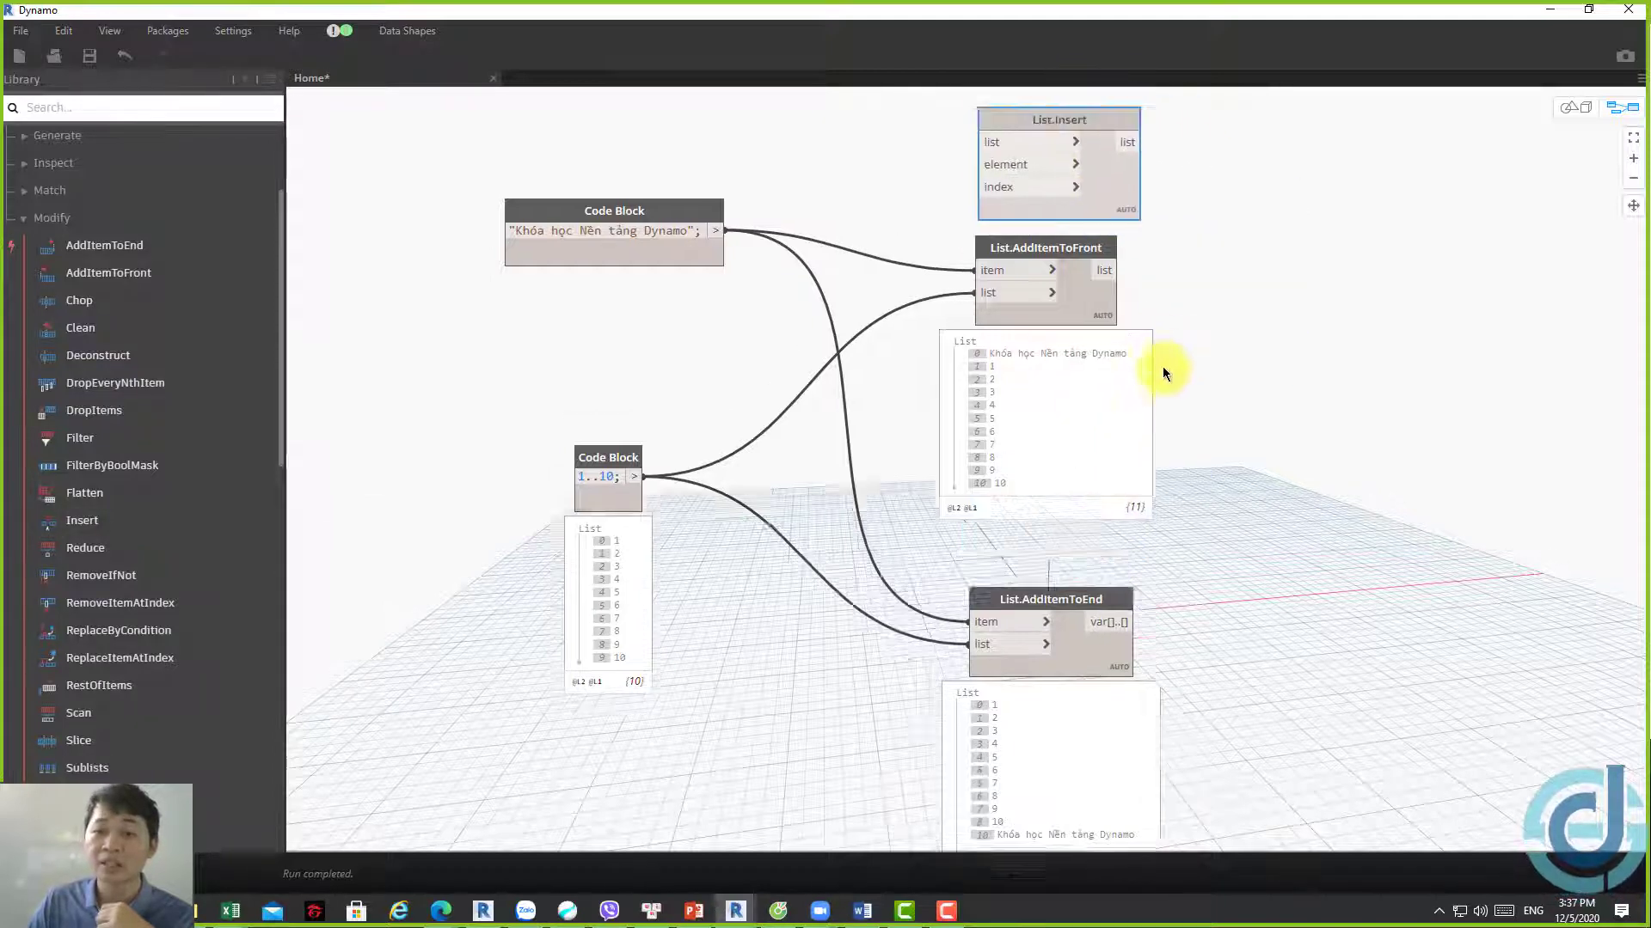
pyautogui.moveTo(1164, 286); pyautogui.dragTo(1163, 220)
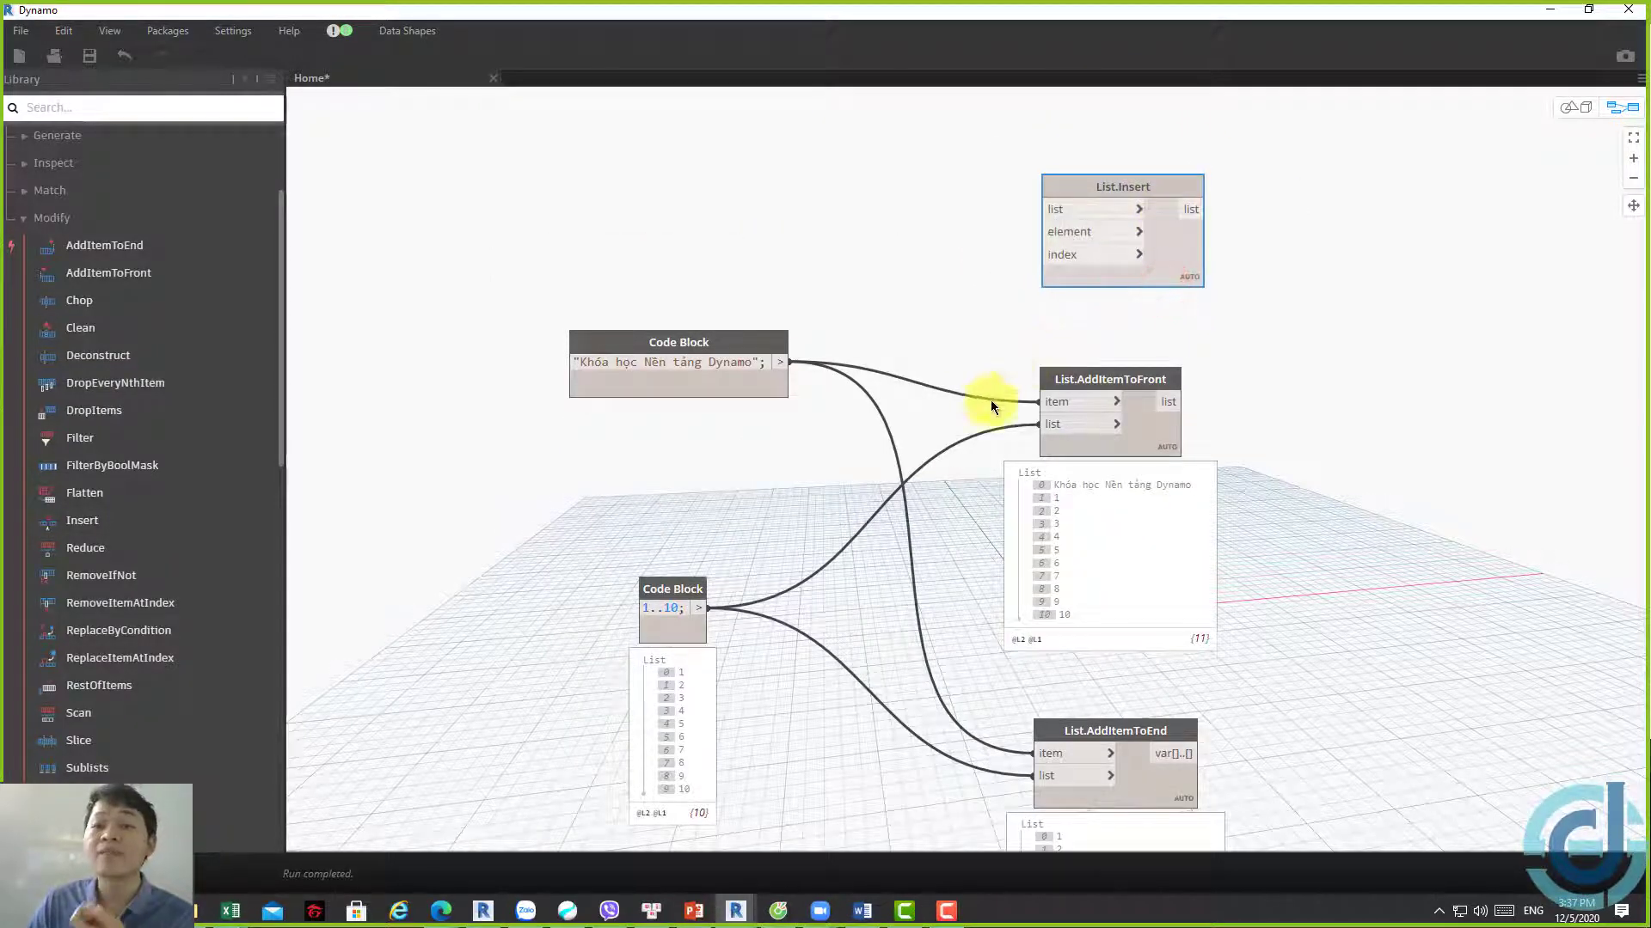
pyautogui.moveTo(757, 342); pyautogui.dragTo(644, 309)
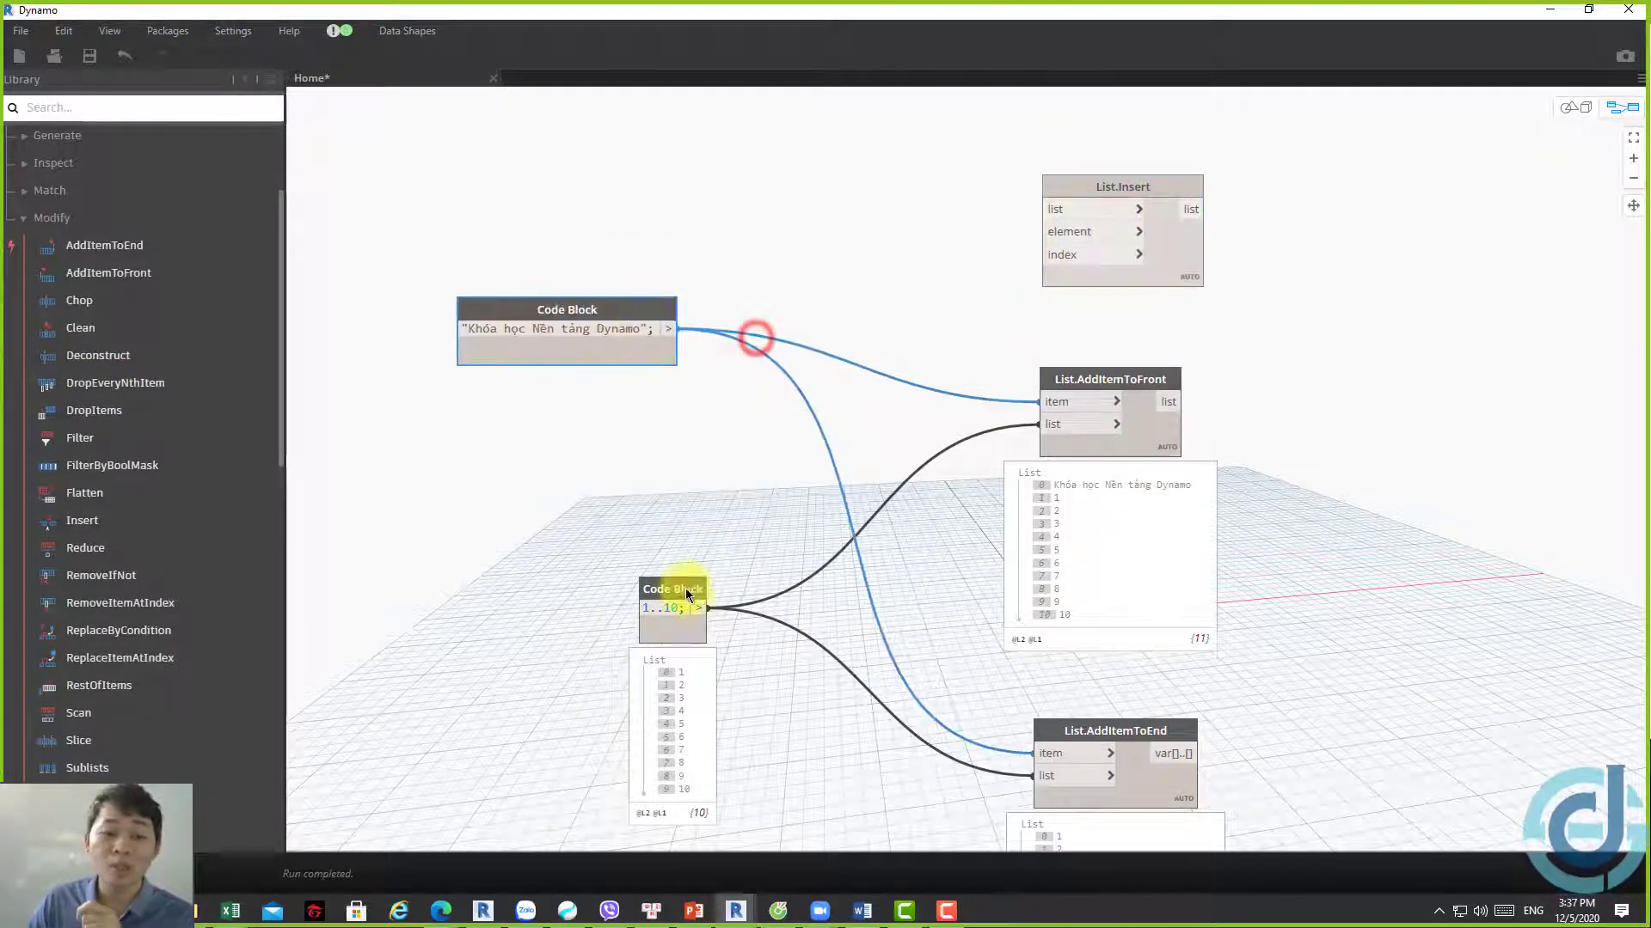
pyautogui.click(701, 608)
pyautogui.click(1044, 207)
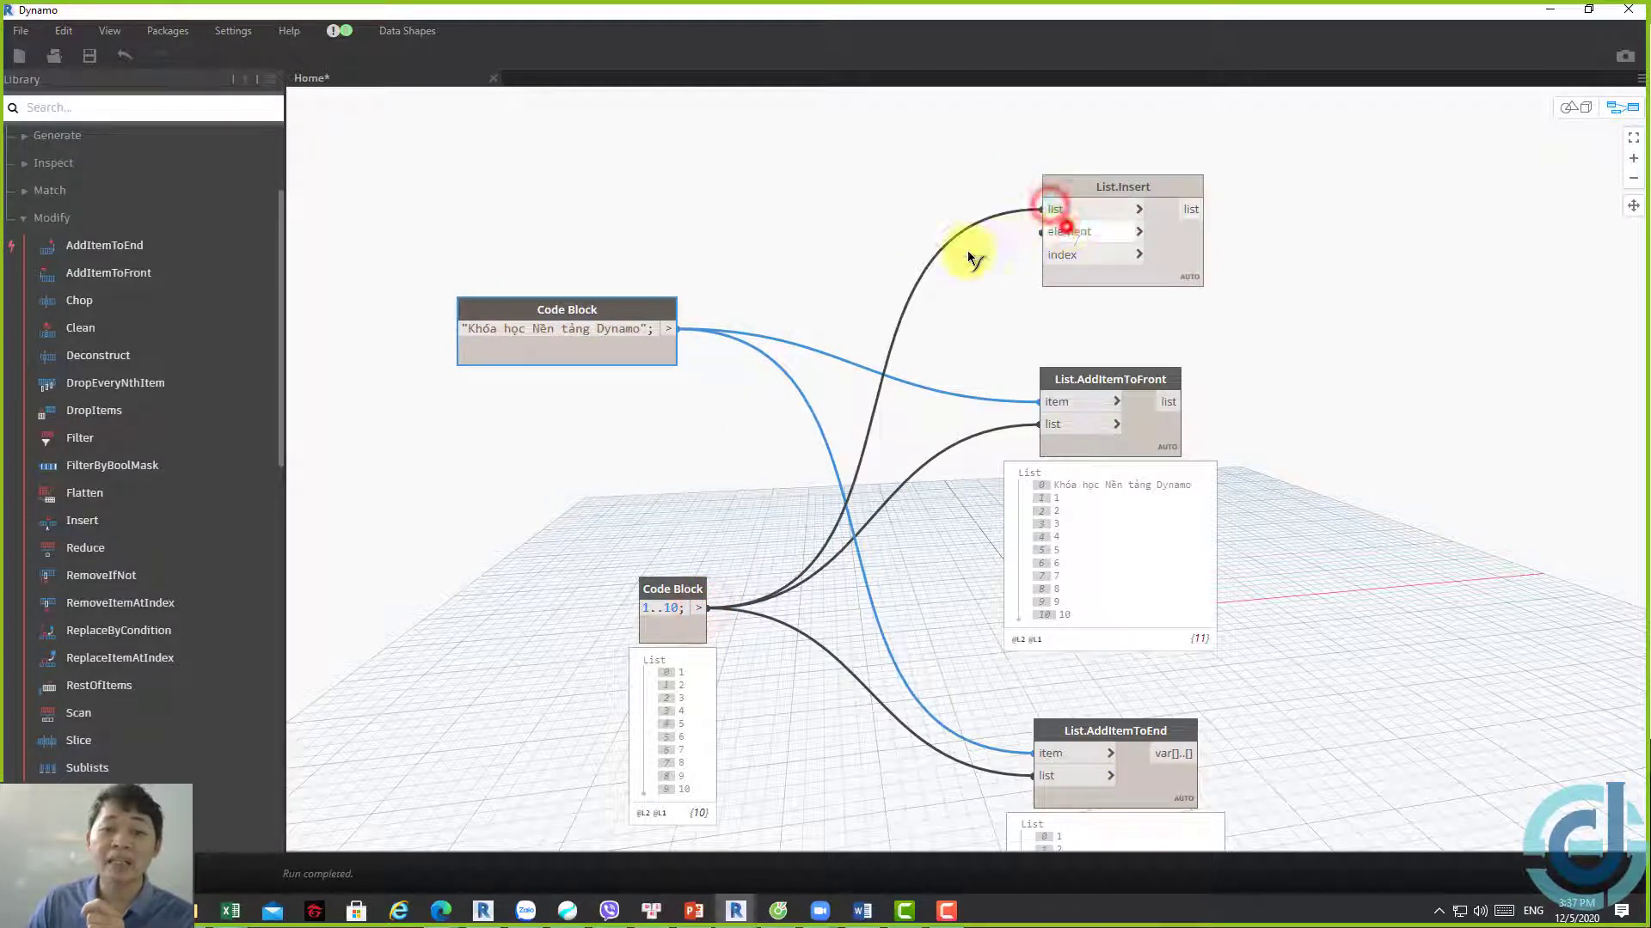
# Connect the 'Khóa học Nền tảng Dynamo' text Code Block to List.Insert's element input
pyautogui.click(678, 325)
pyautogui.click(1068, 231)
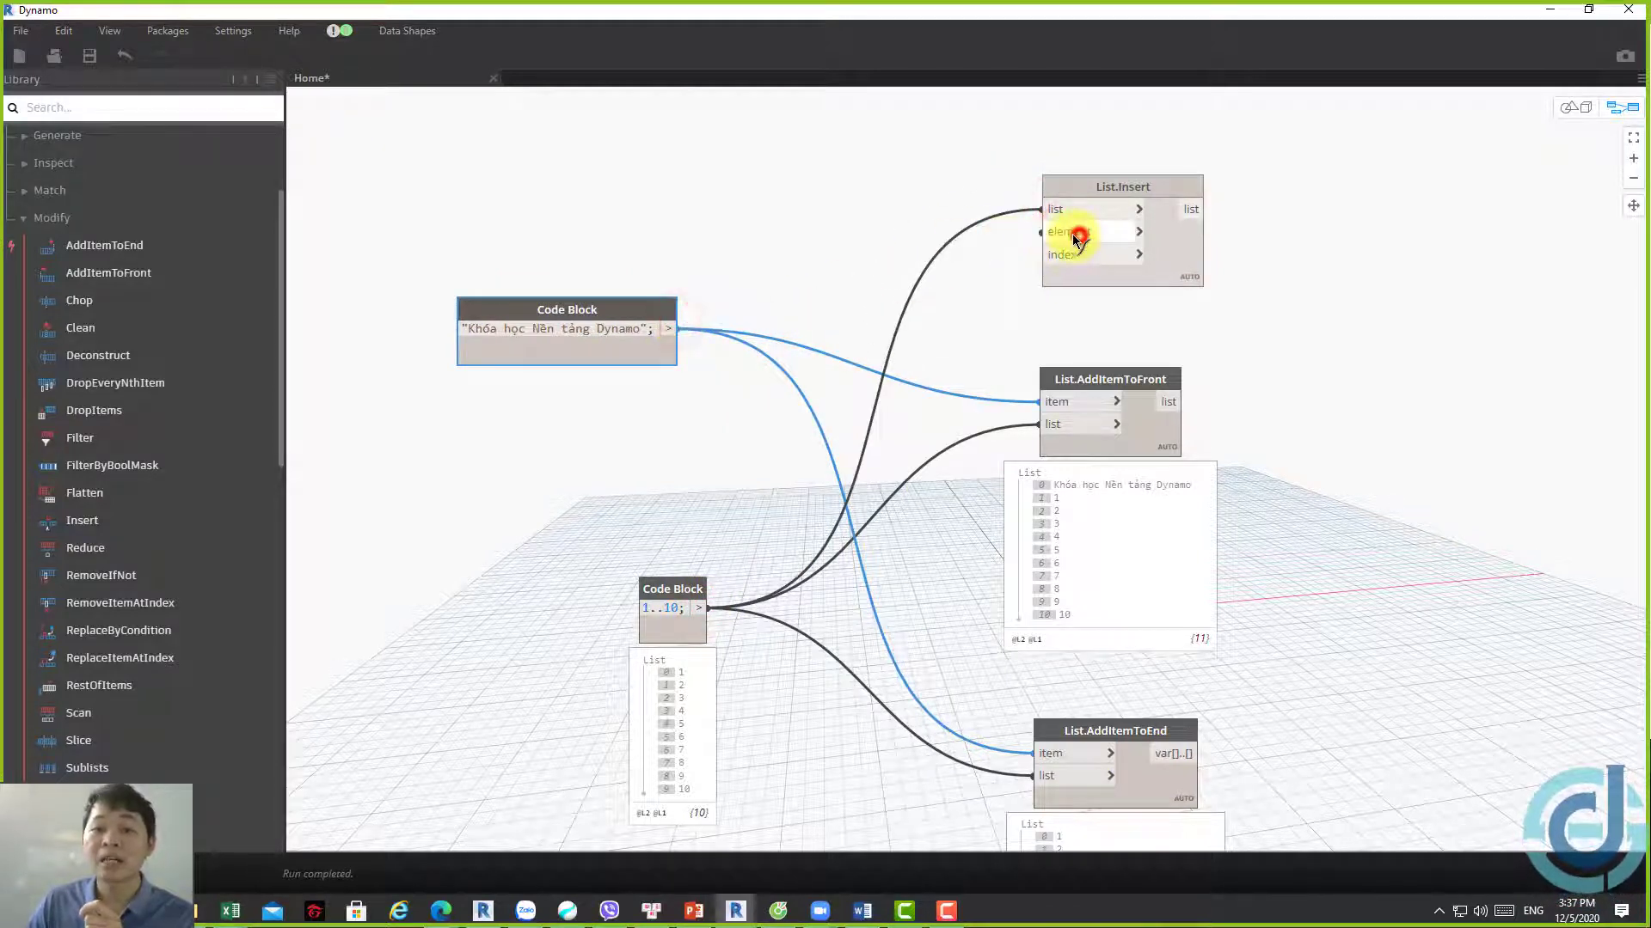
pyautogui.click(860, 223)
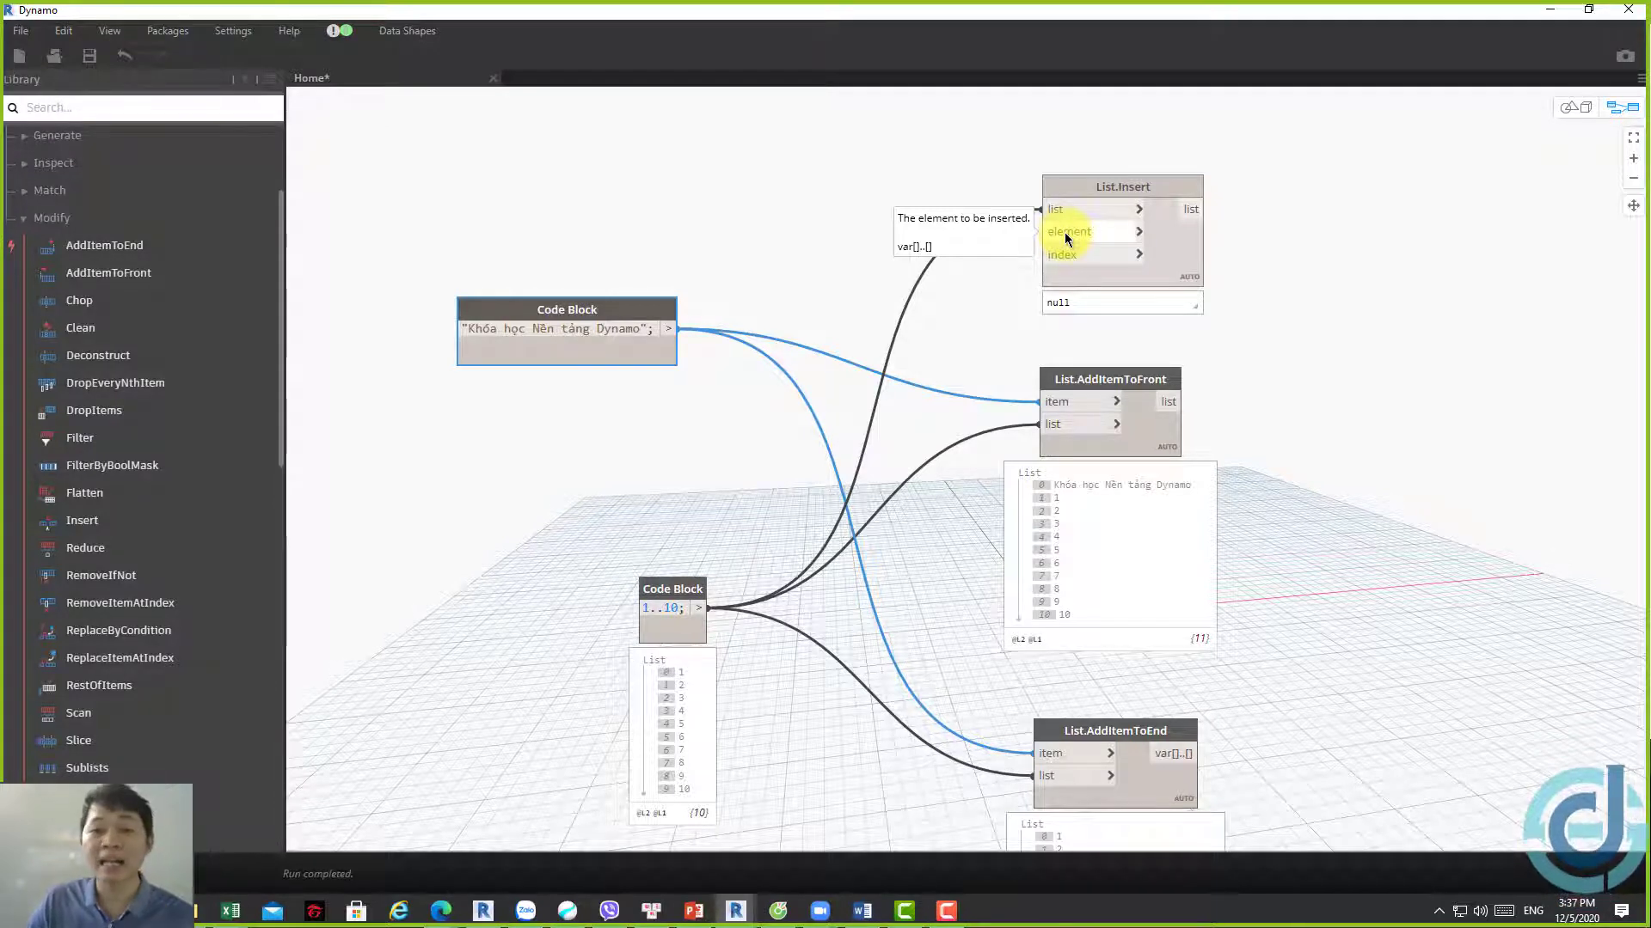
pyautogui.moveTo(1071, 239); pyautogui.dragTo(824, 498)
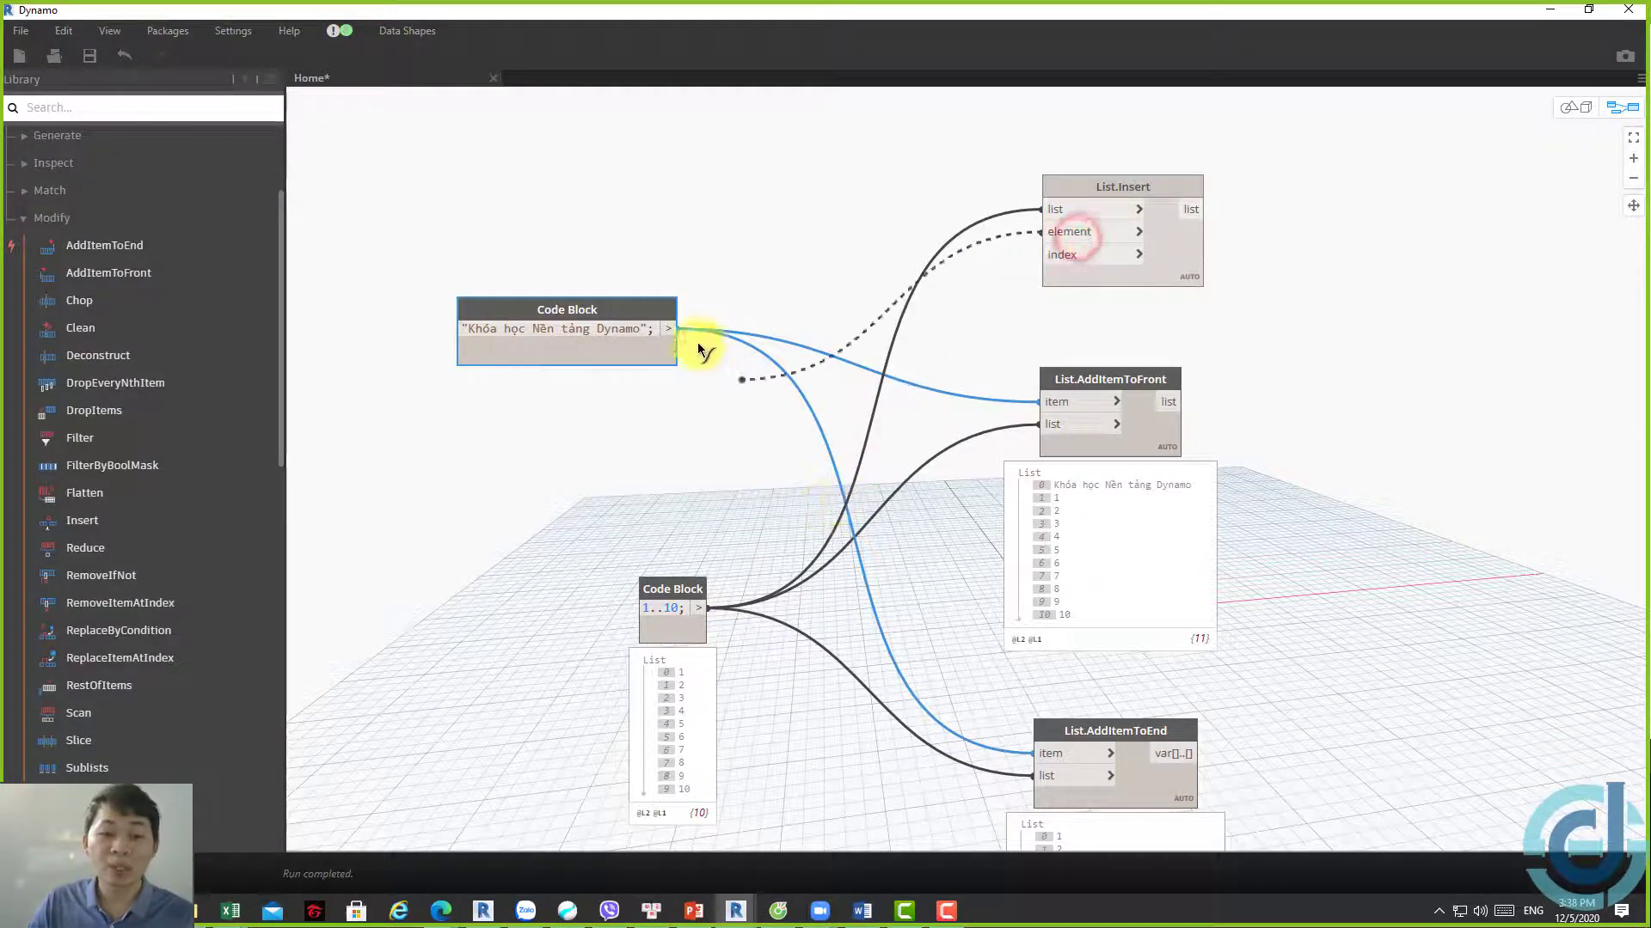
pyautogui.click(670, 330)
pyautogui.click(1174, 258)
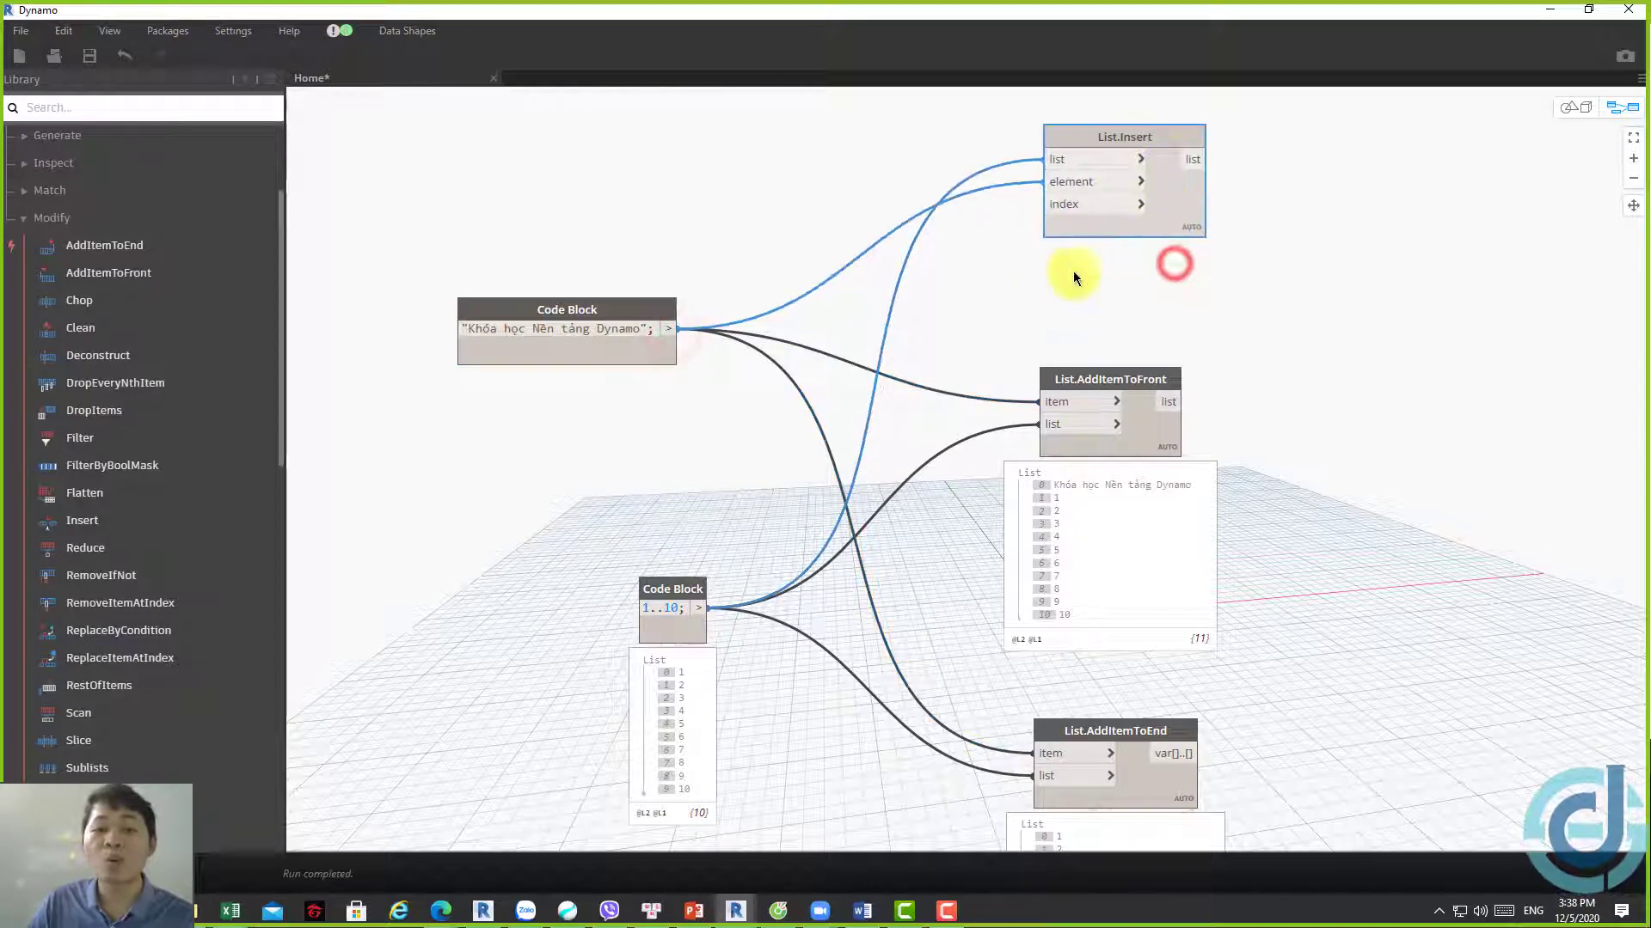
# Bring the 1..10 preview into view and point out value 4 at index 3
pyautogui.moveTo(1013, 277)
pyautogui.mouseDown(button='middle')
pyautogui.moveTo(1018, 399)
pyautogui.moveTo(959, 434)
pyautogui.mouseUp(button='middle')
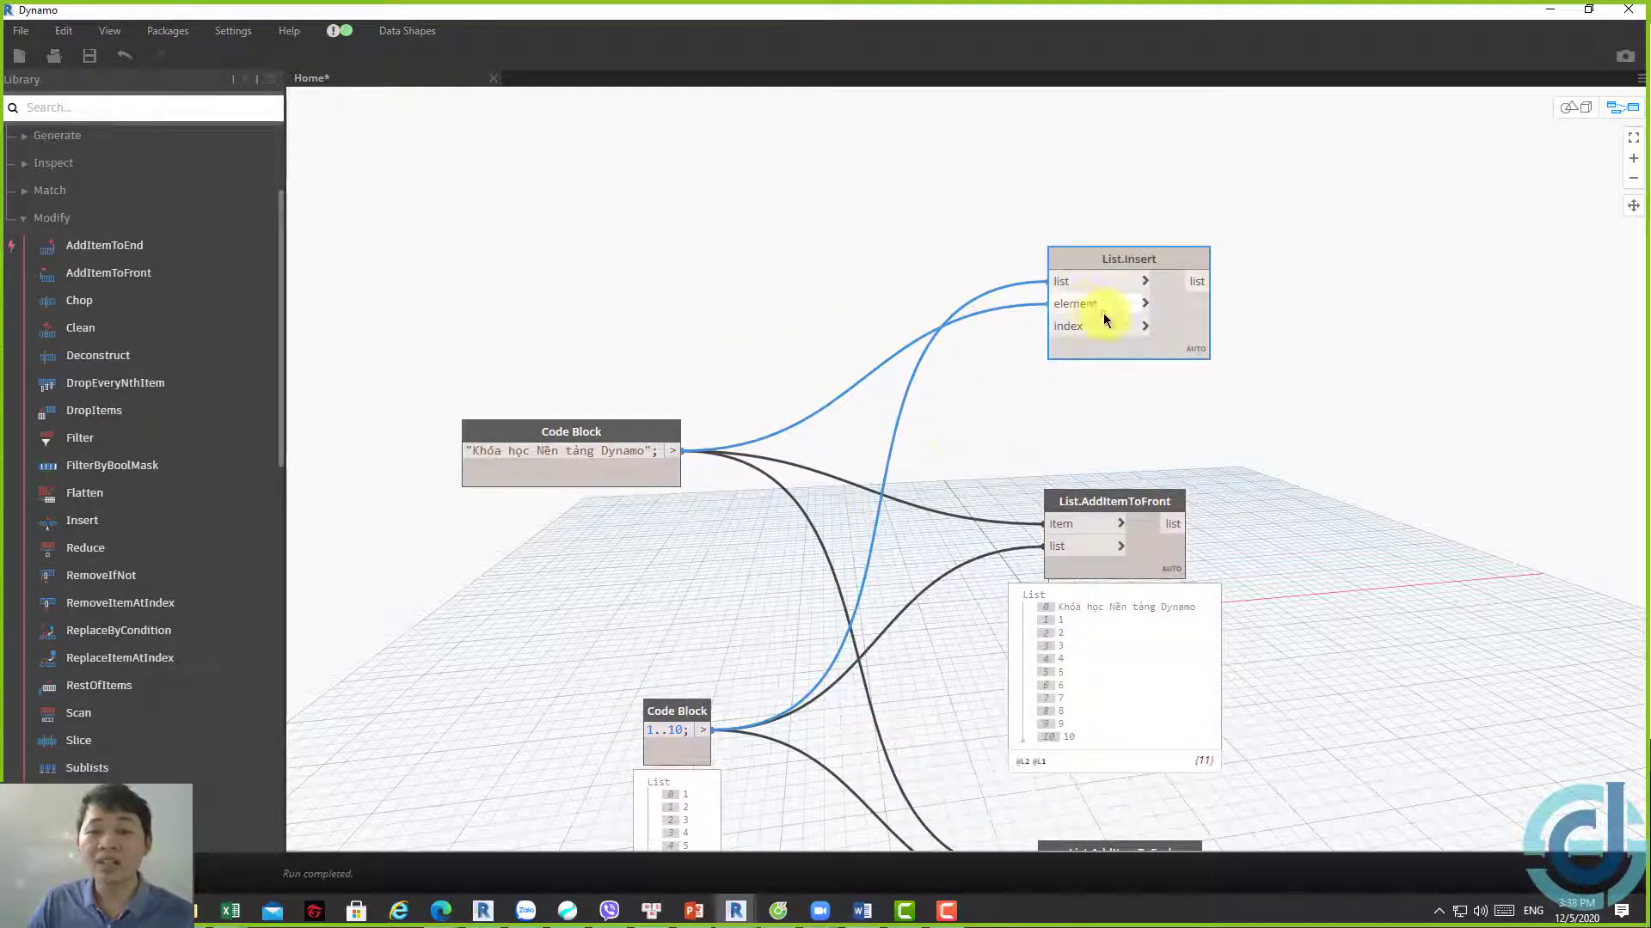
pyautogui.moveTo(776, 575); pyautogui.dragTo(813, 341, button='middle')
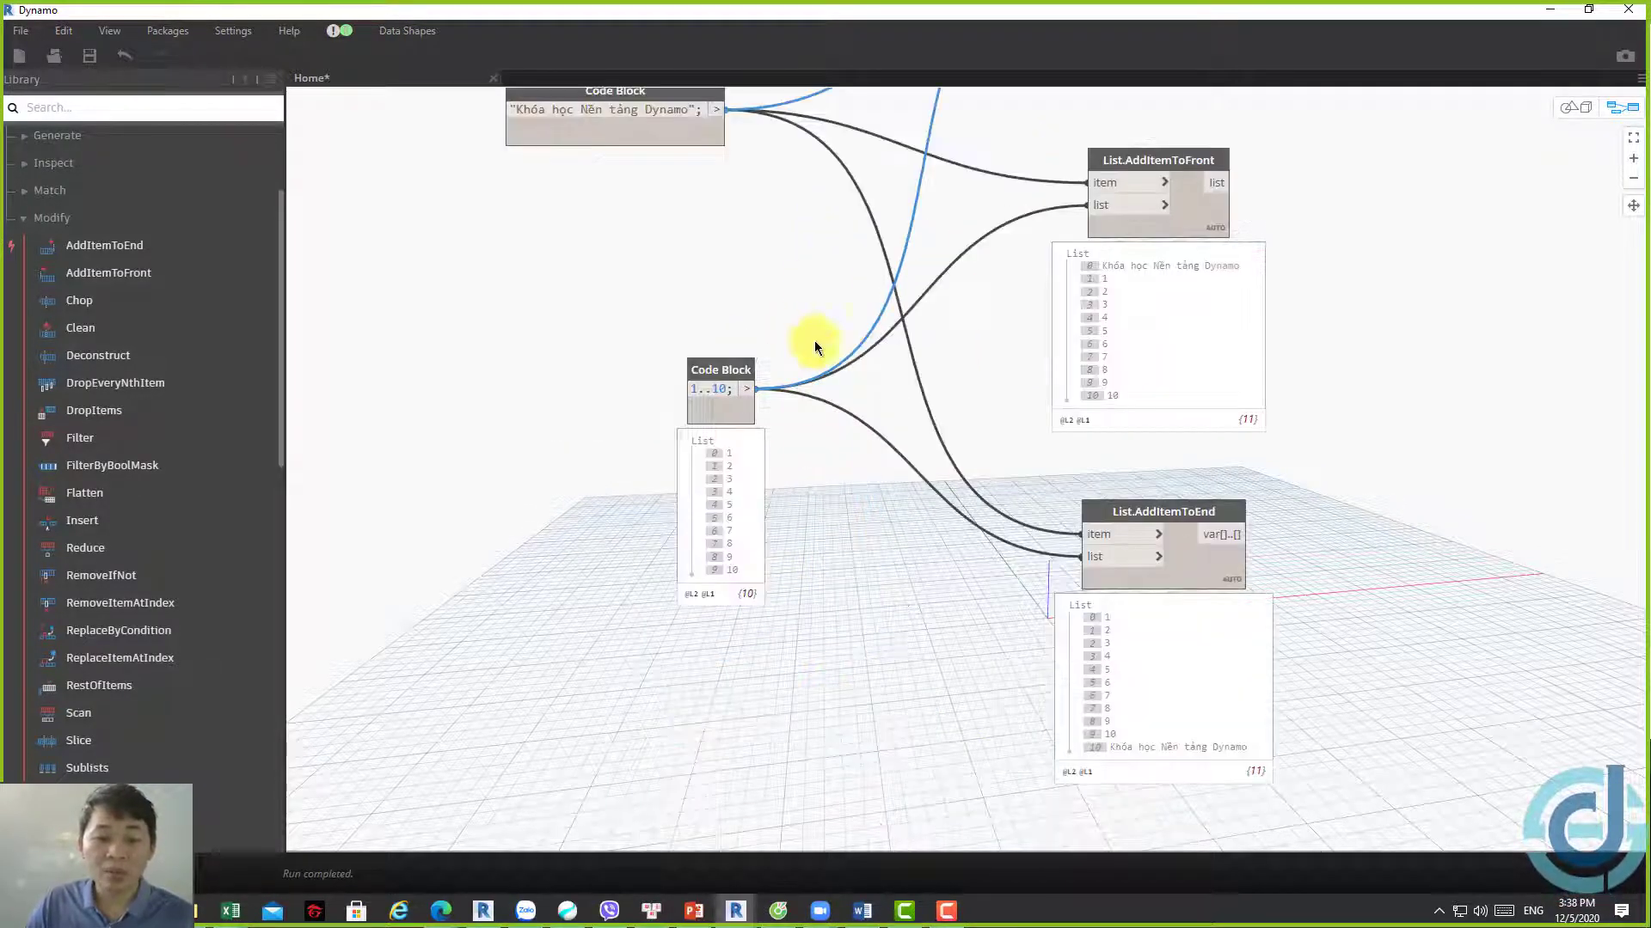
pyautogui.scroll(1, 844, 491)
pyautogui.scroll(2, 843, 492)
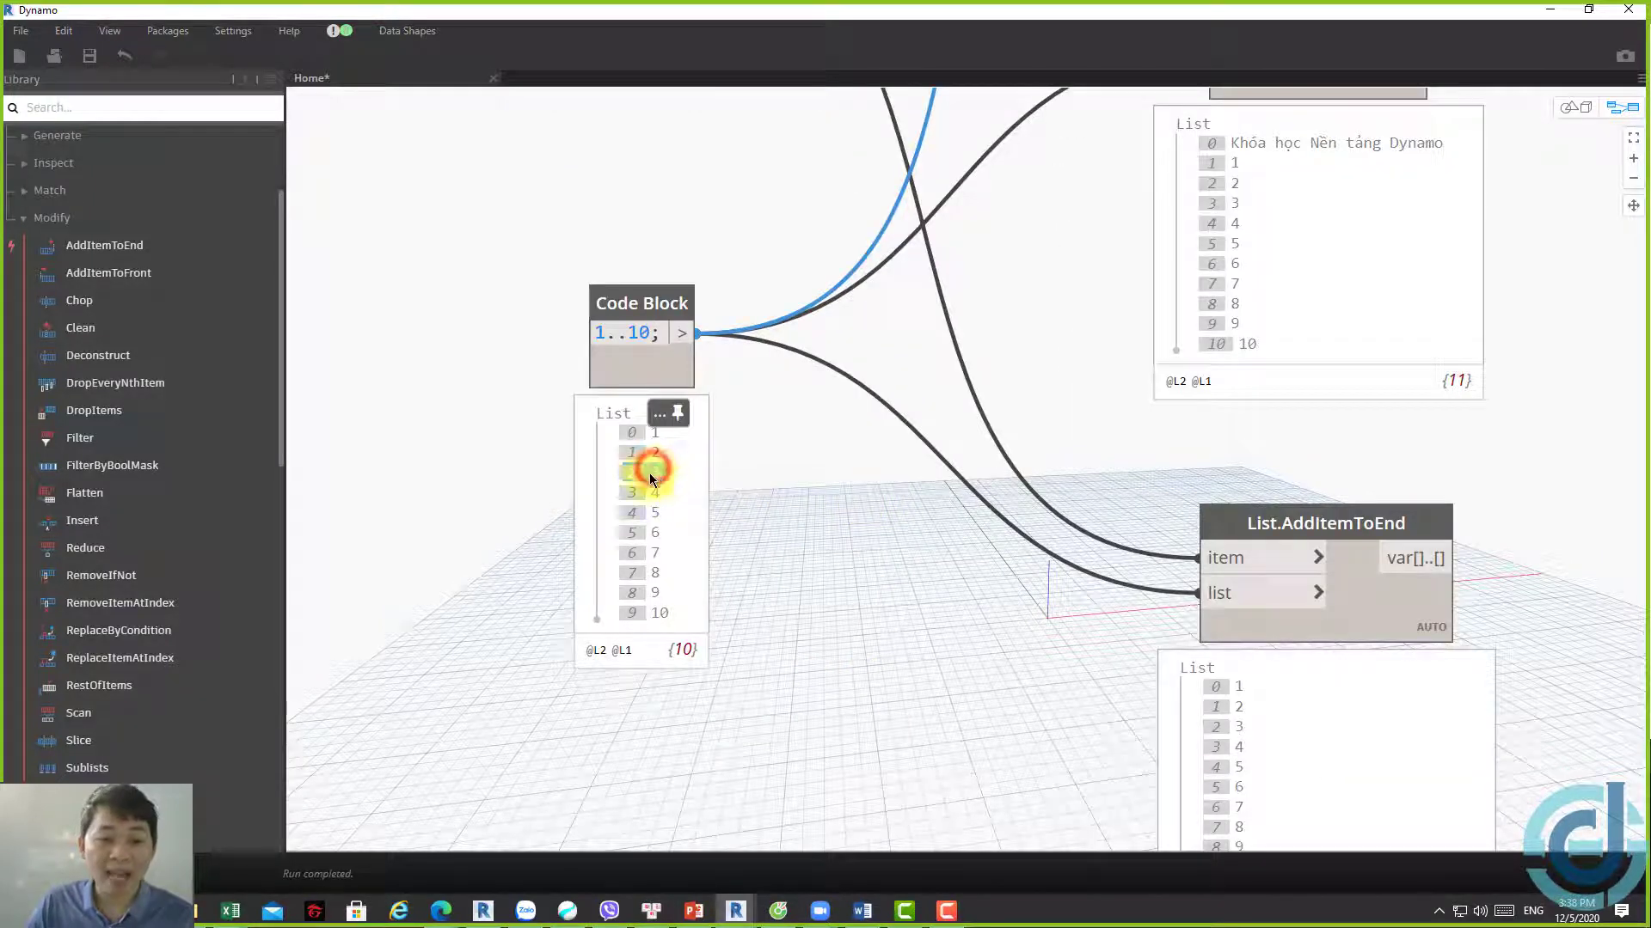
pyautogui.click(629, 495)
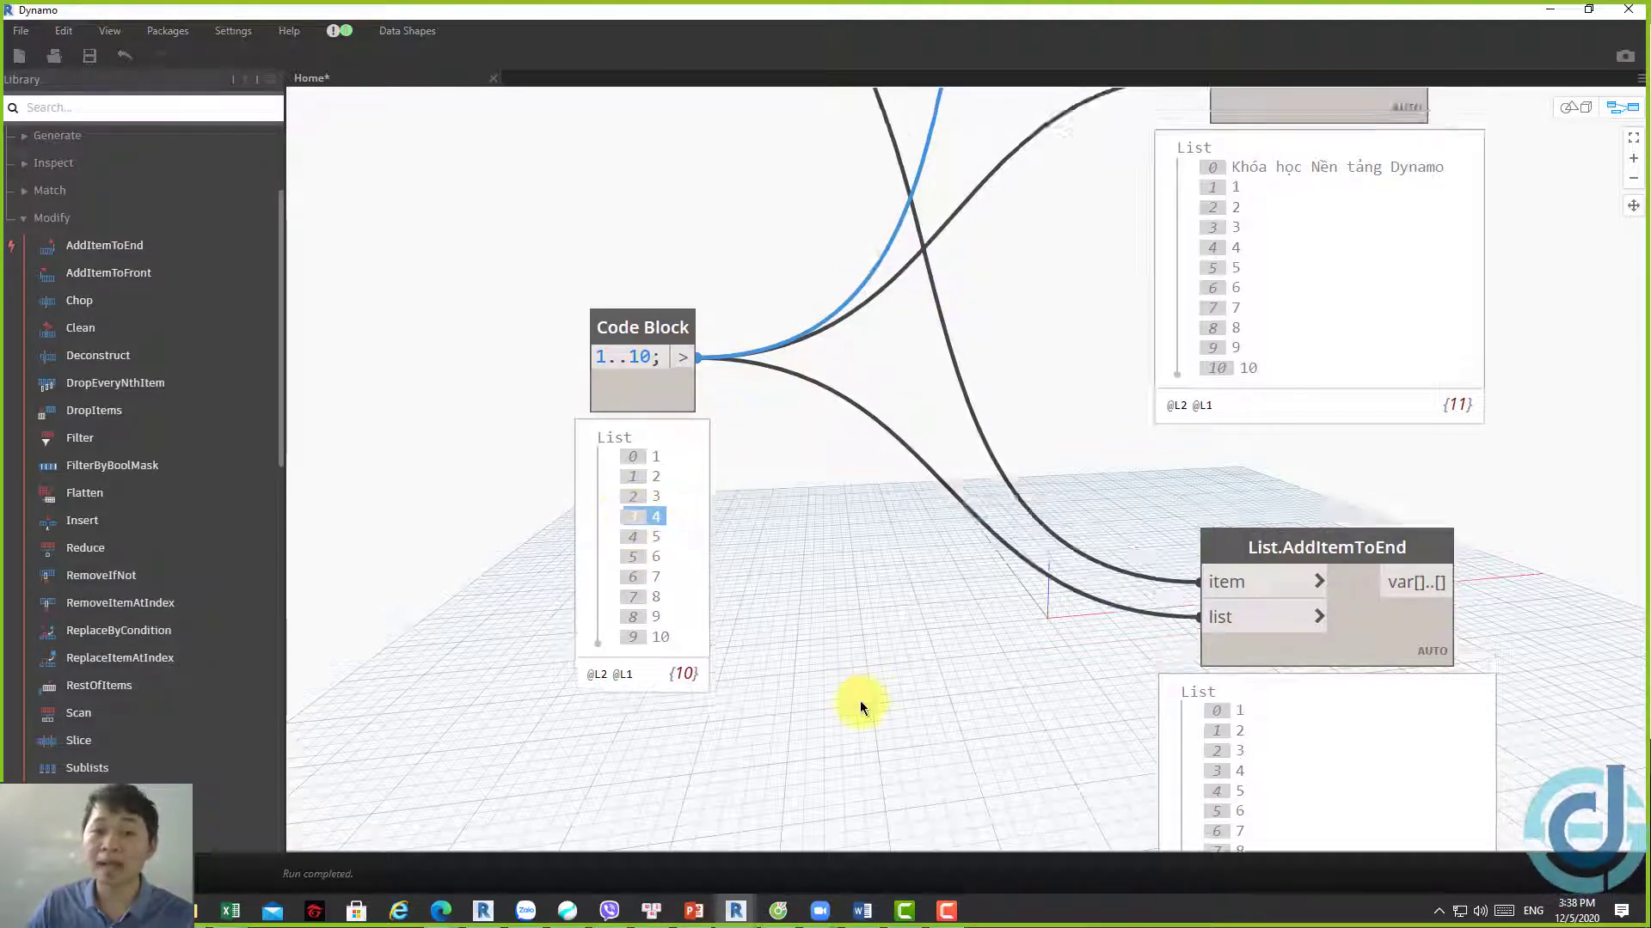
pyautogui.scroll(3, 859, 700)
# Create a Code Block with 3 and wire it into List.Insert's index input
pyautogui.scroll(2, 940, 549)
pyautogui.doubleClick(906, 382)
pyautogui.write('3;')
pyautogui.click(1050, 442)
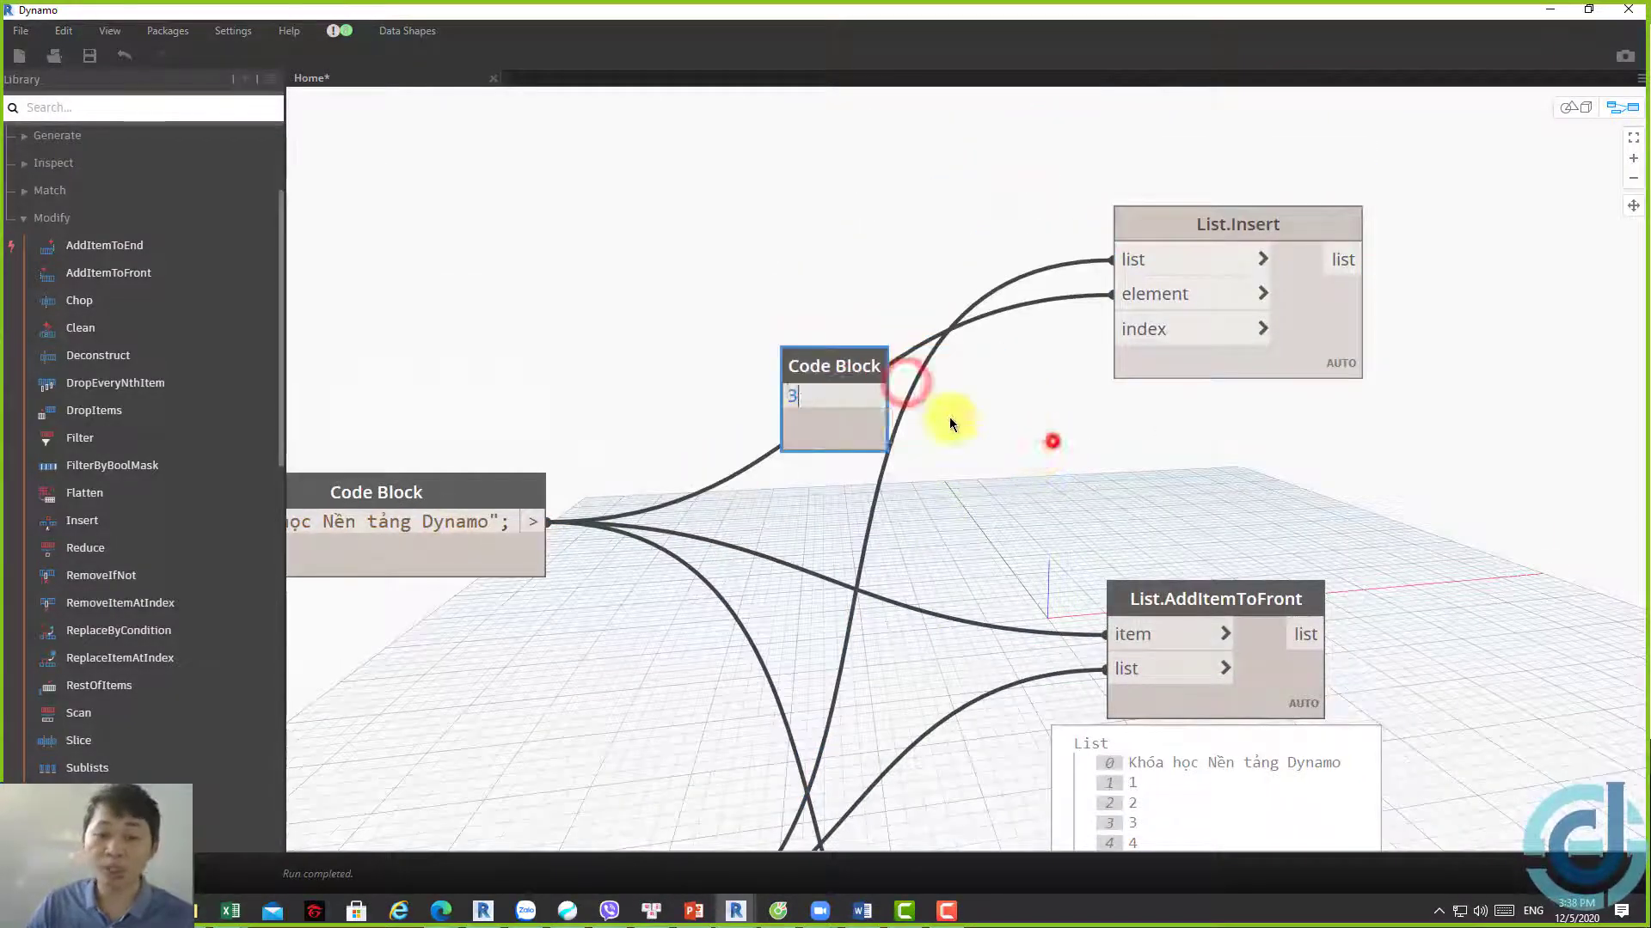
pyautogui.moveTo(870, 395); pyautogui.dragTo(1152, 348)
pyautogui.click(1150, 344)
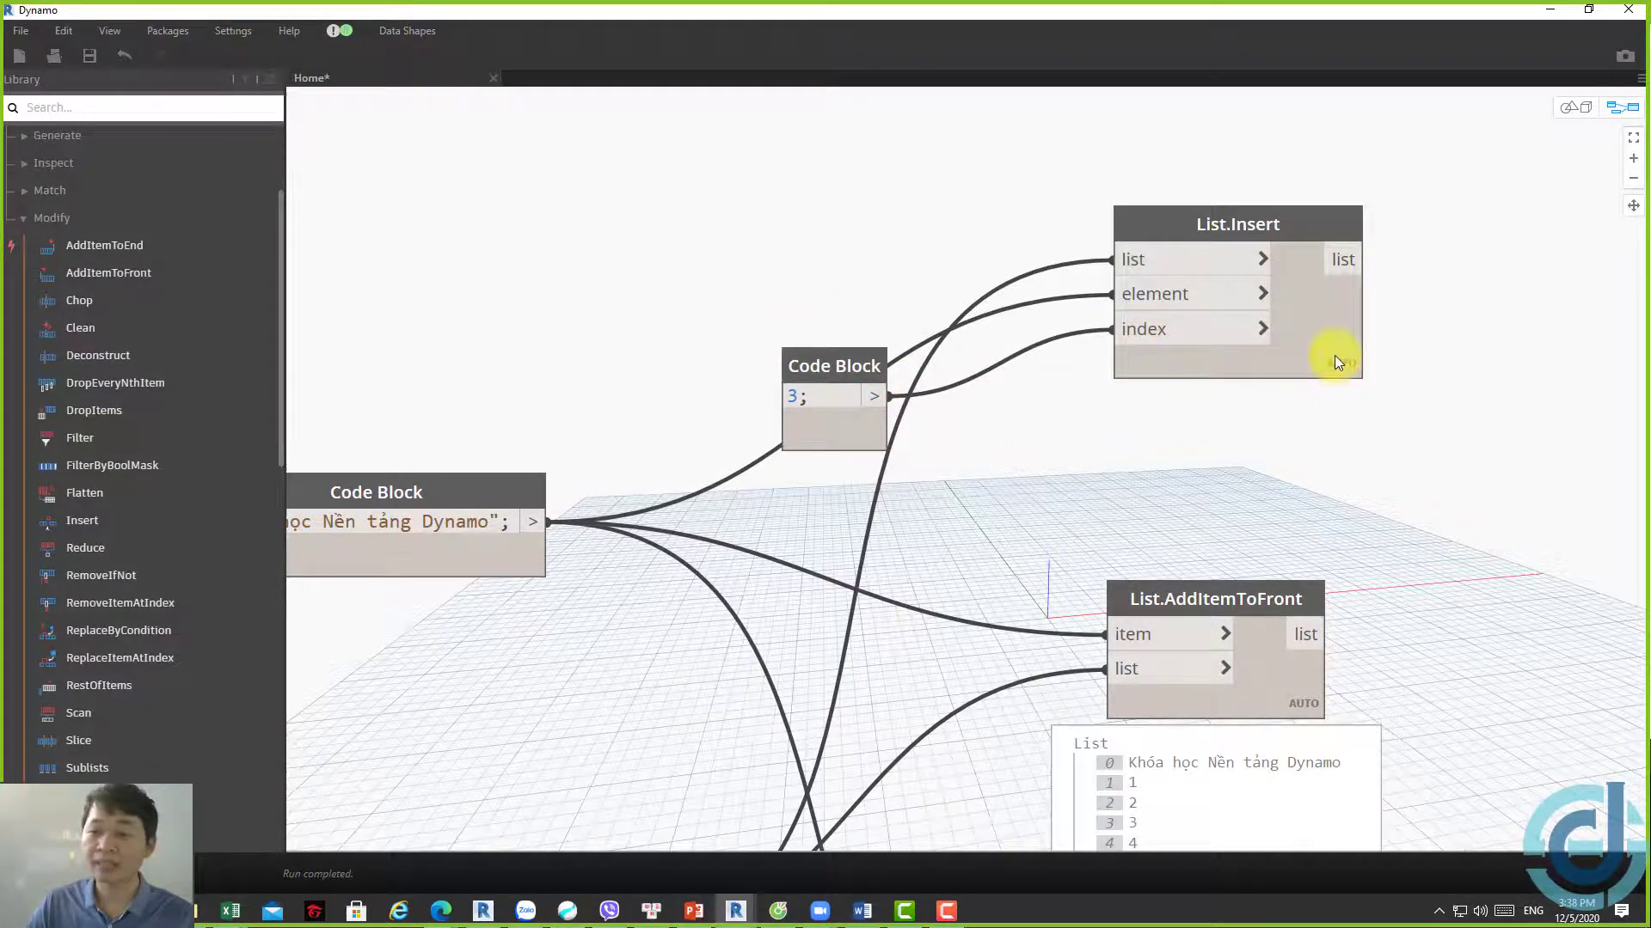
pyautogui.moveTo(1334, 359); pyautogui.dragTo(1314, 254)
pyautogui.moveTo(1216, 189)
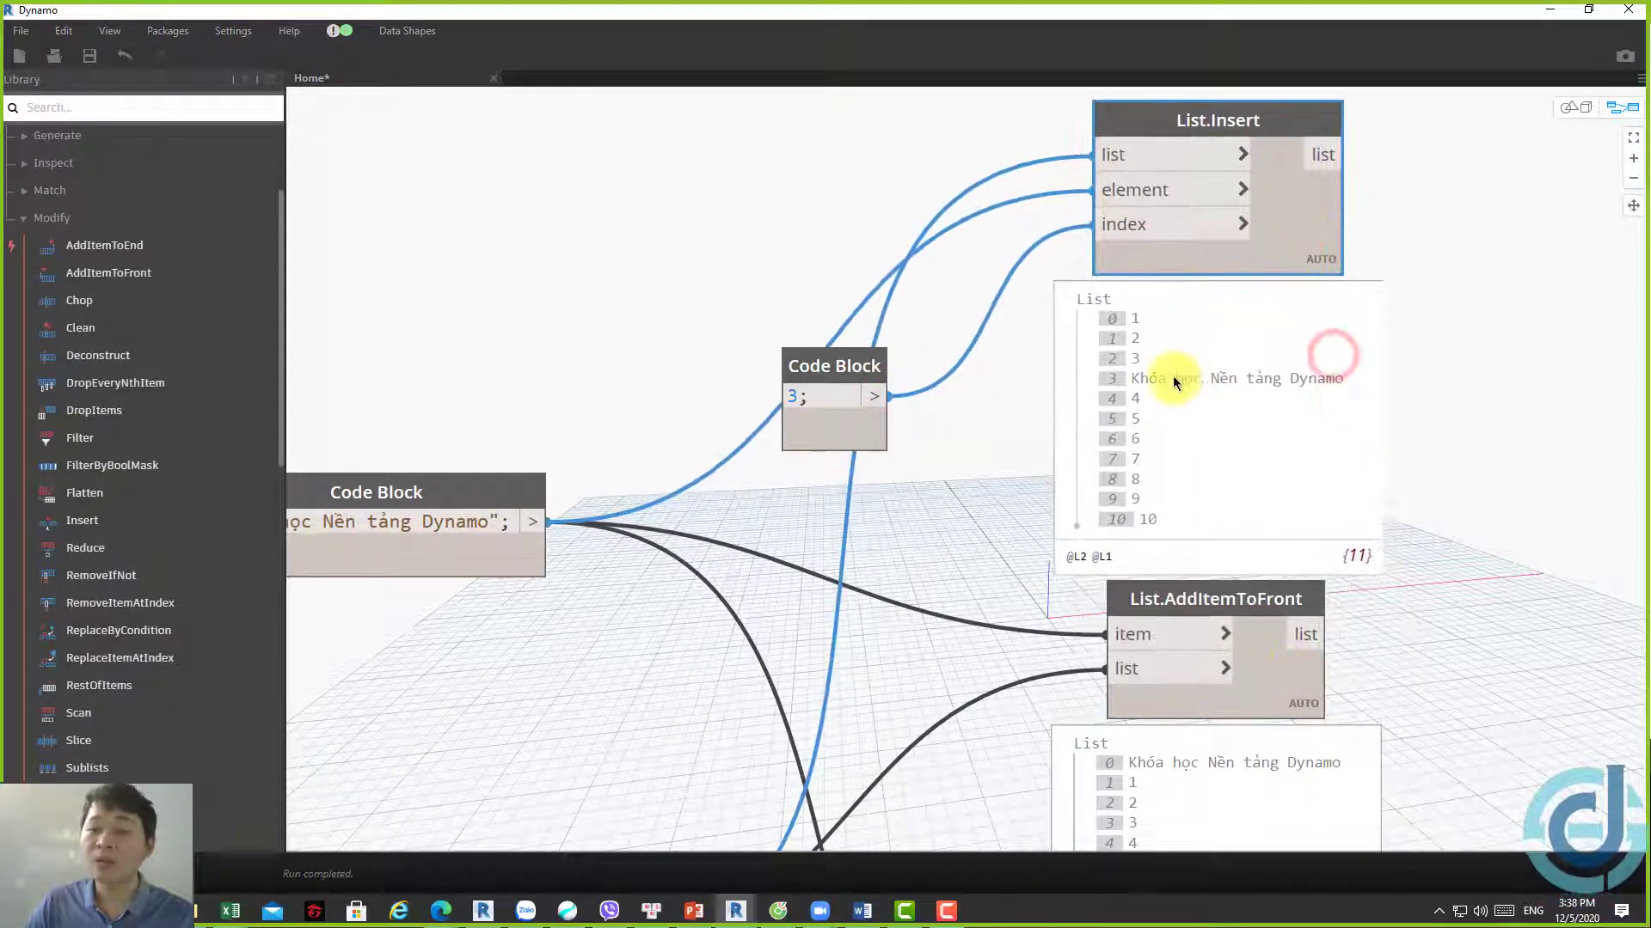
# Highlight the inserted text at index 3 and value 4 shifted to index 4
pyautogui.click(1180, 381)
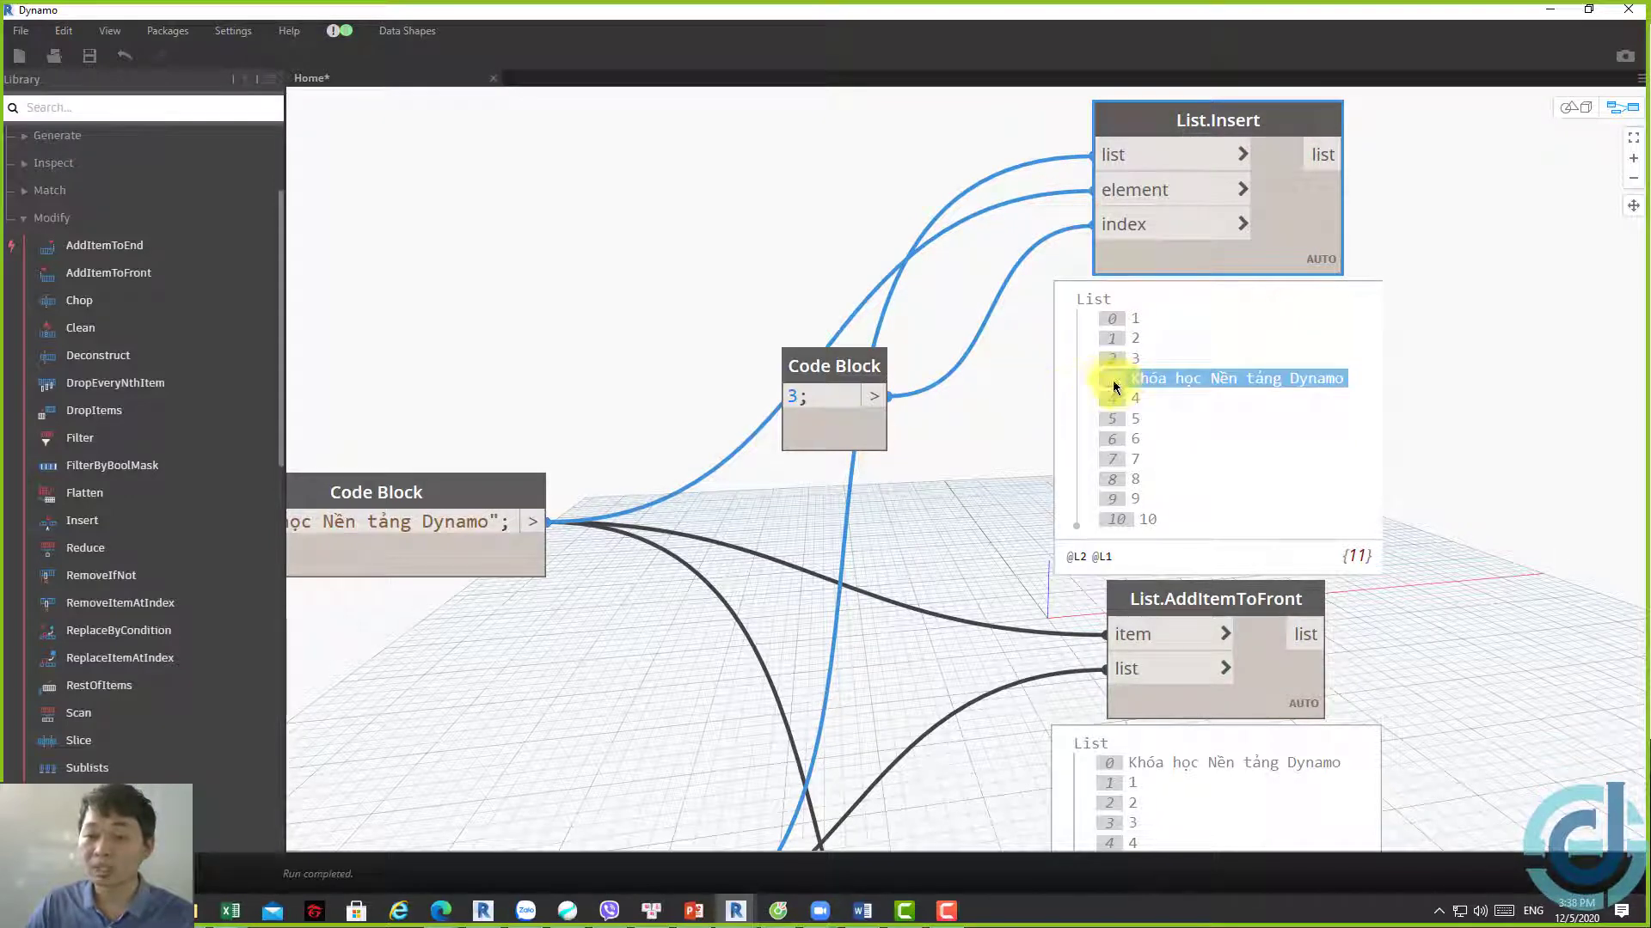
pyautogui.click(1133, 398)
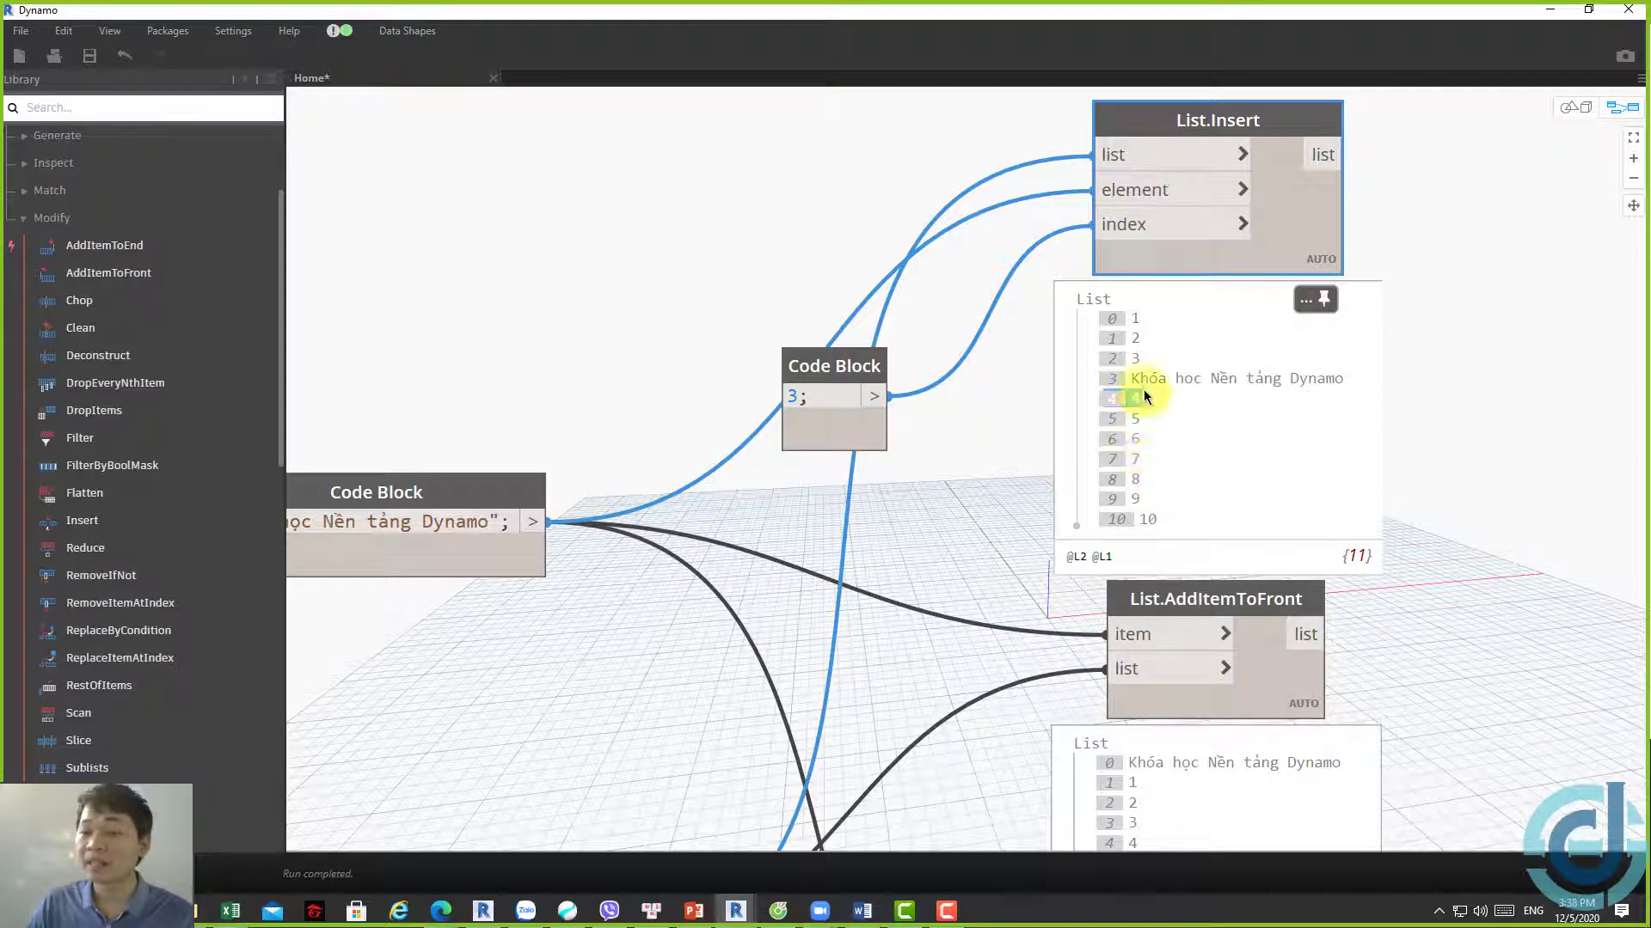
pyautogui.scroll(-3, 945, 400)
pyautogui.scroll(-2, 941, 399)
pyautogui.click(892, 374)
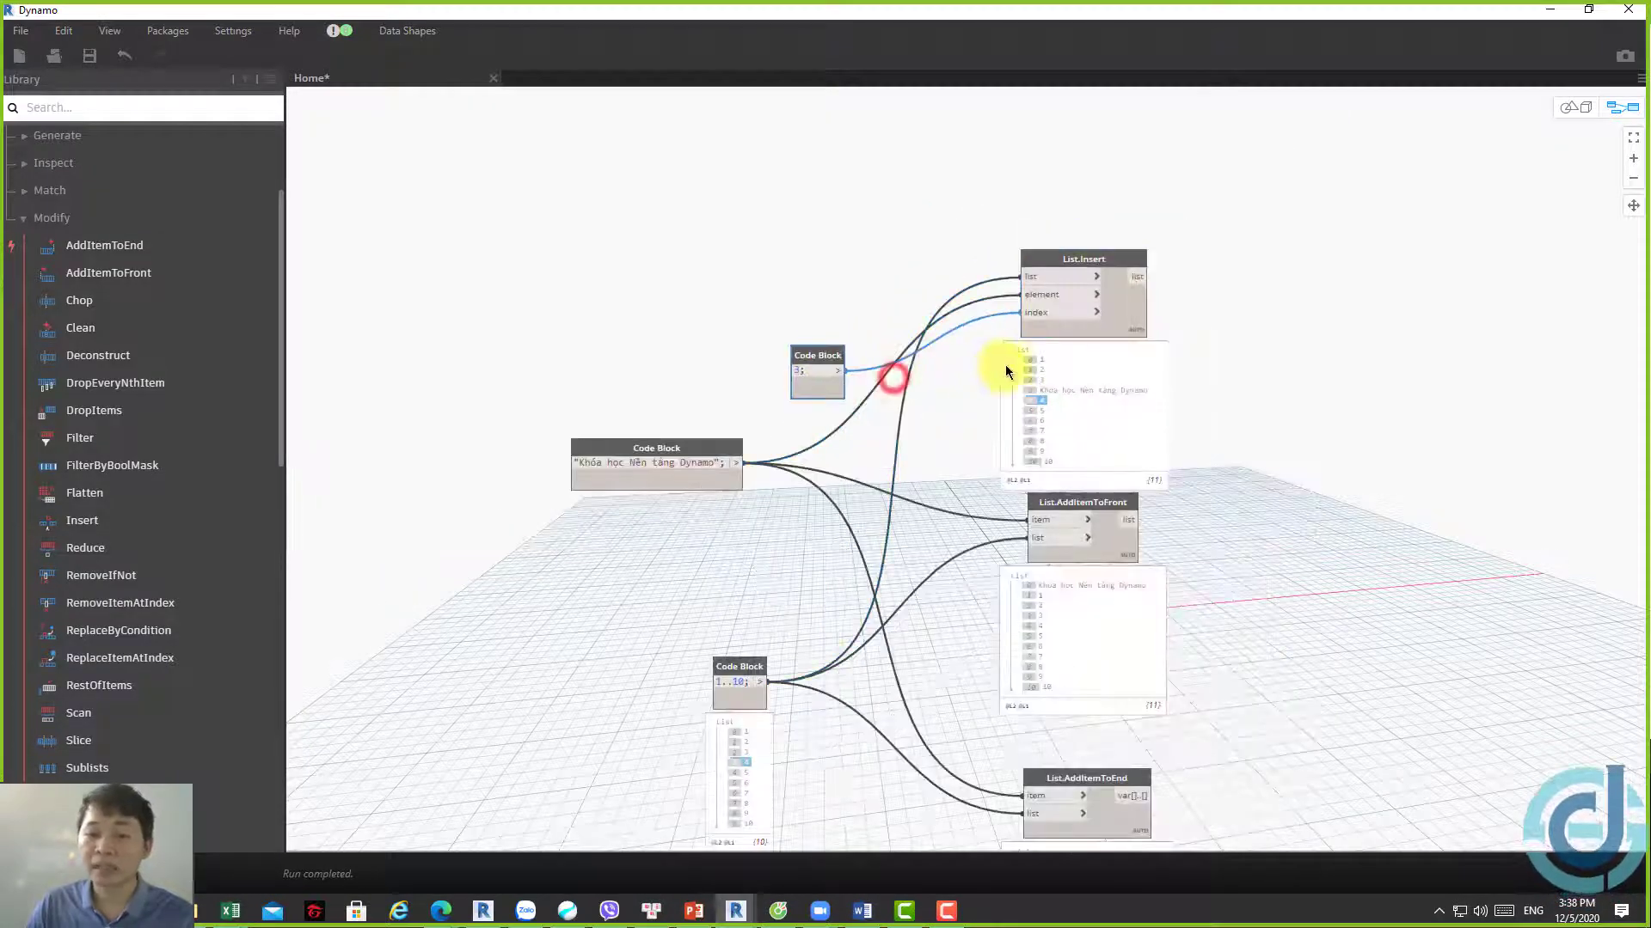
pyautogui.click(1044, 390)
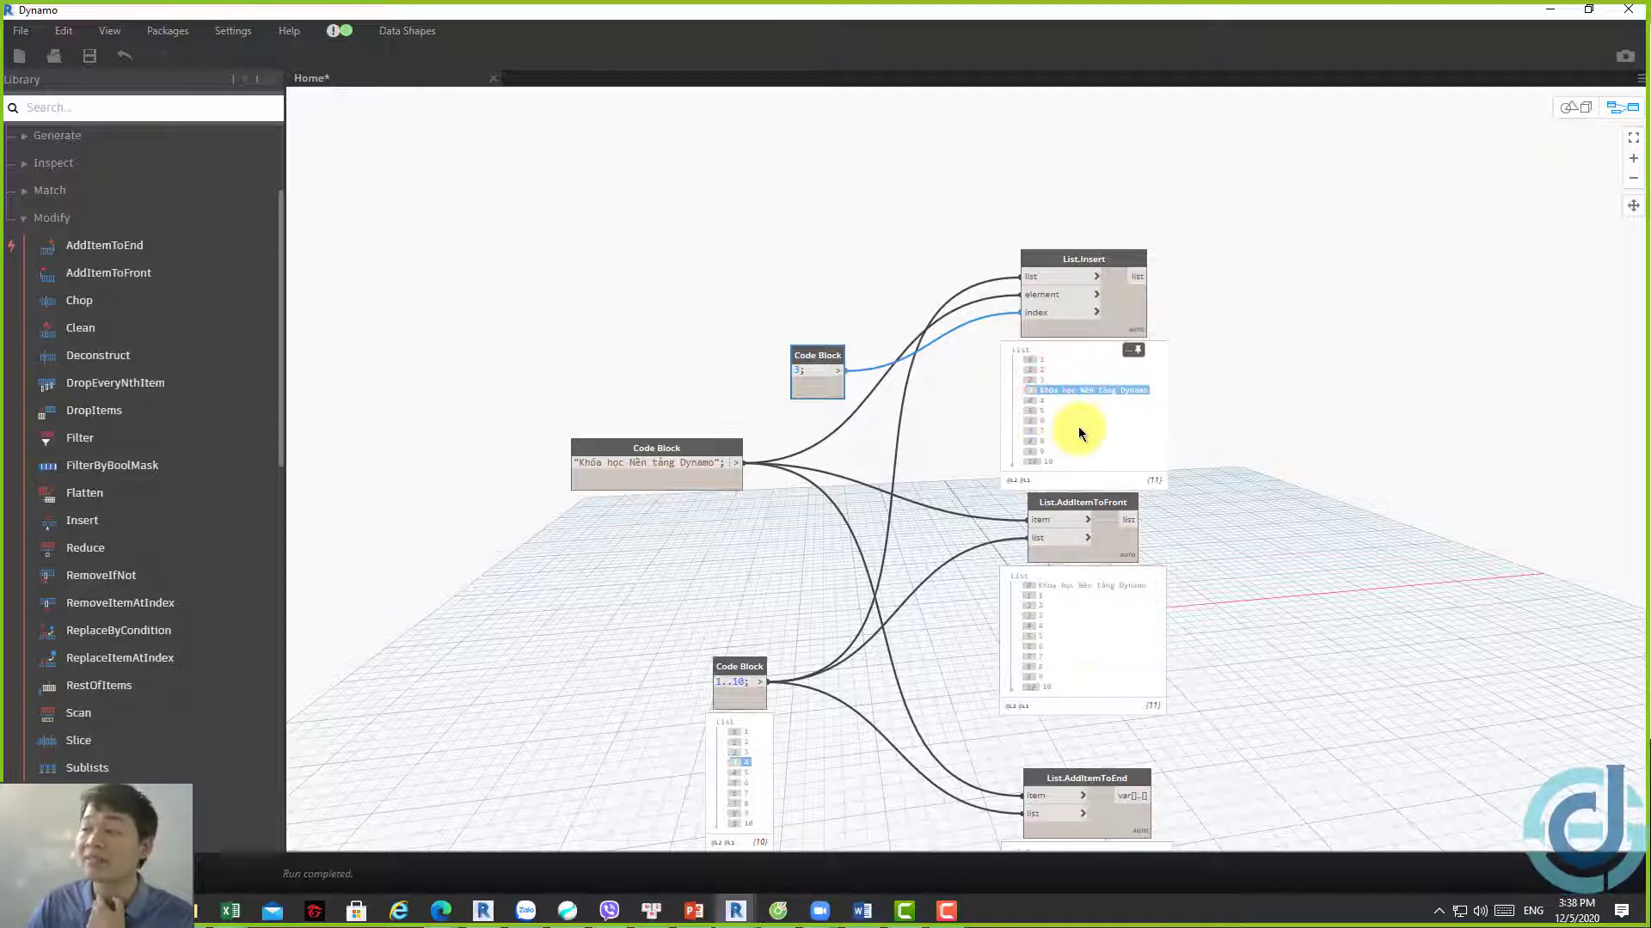
pyautogui.moveTo(1111, 259); pyautogui.dragTo(1094, 252)
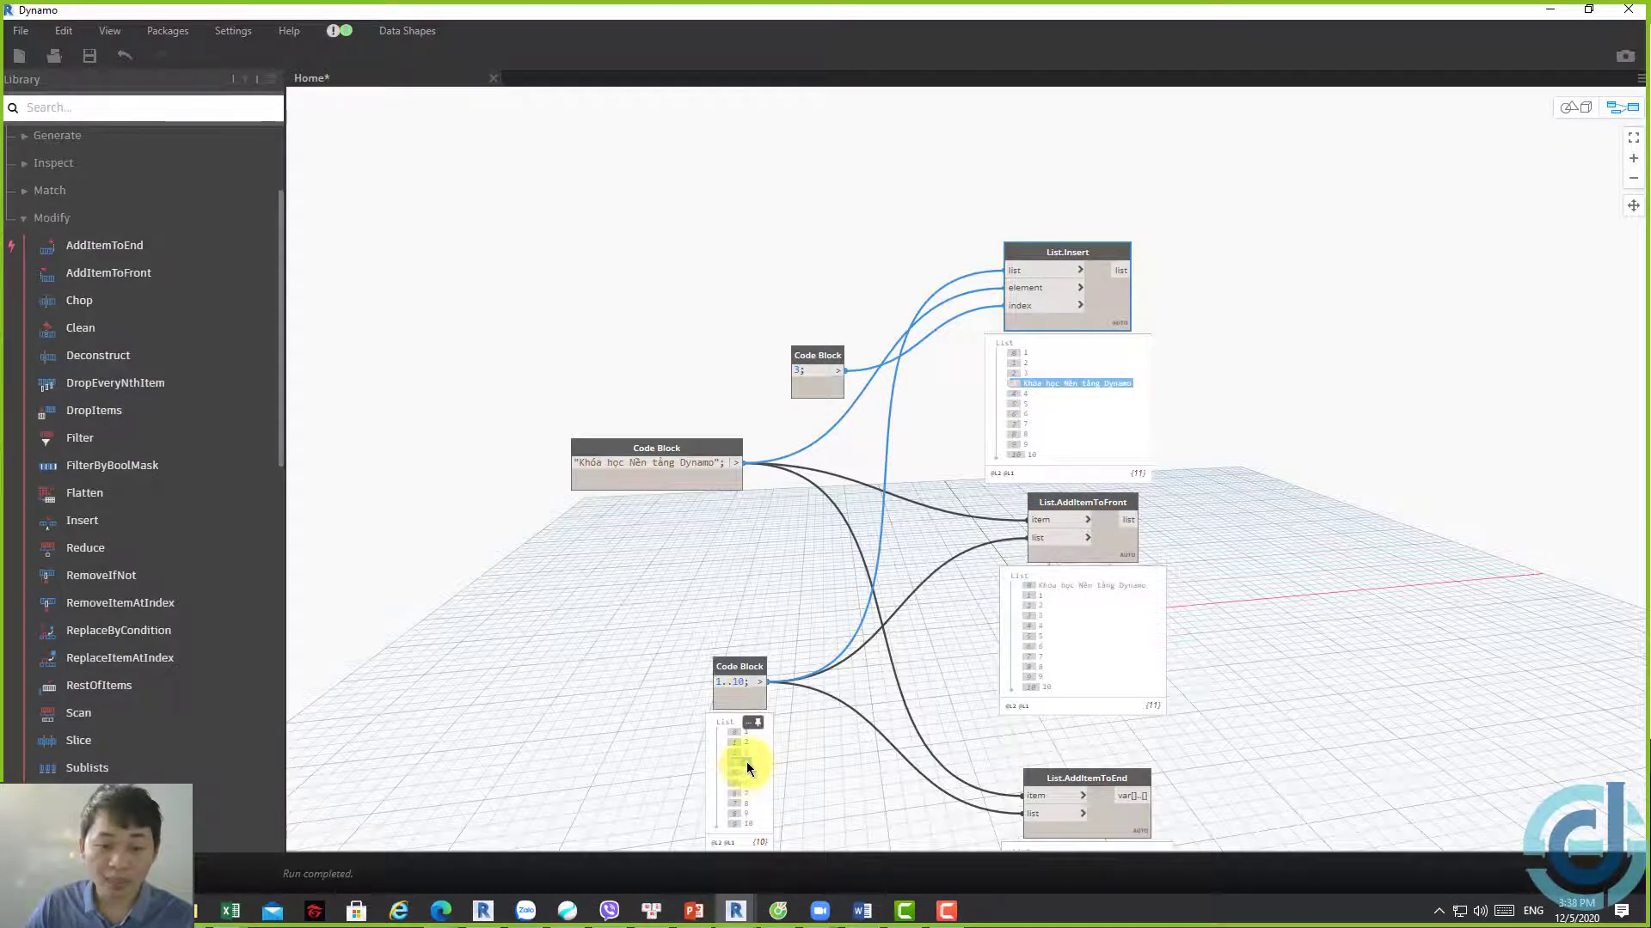
pyautogui.click(1024, 395)
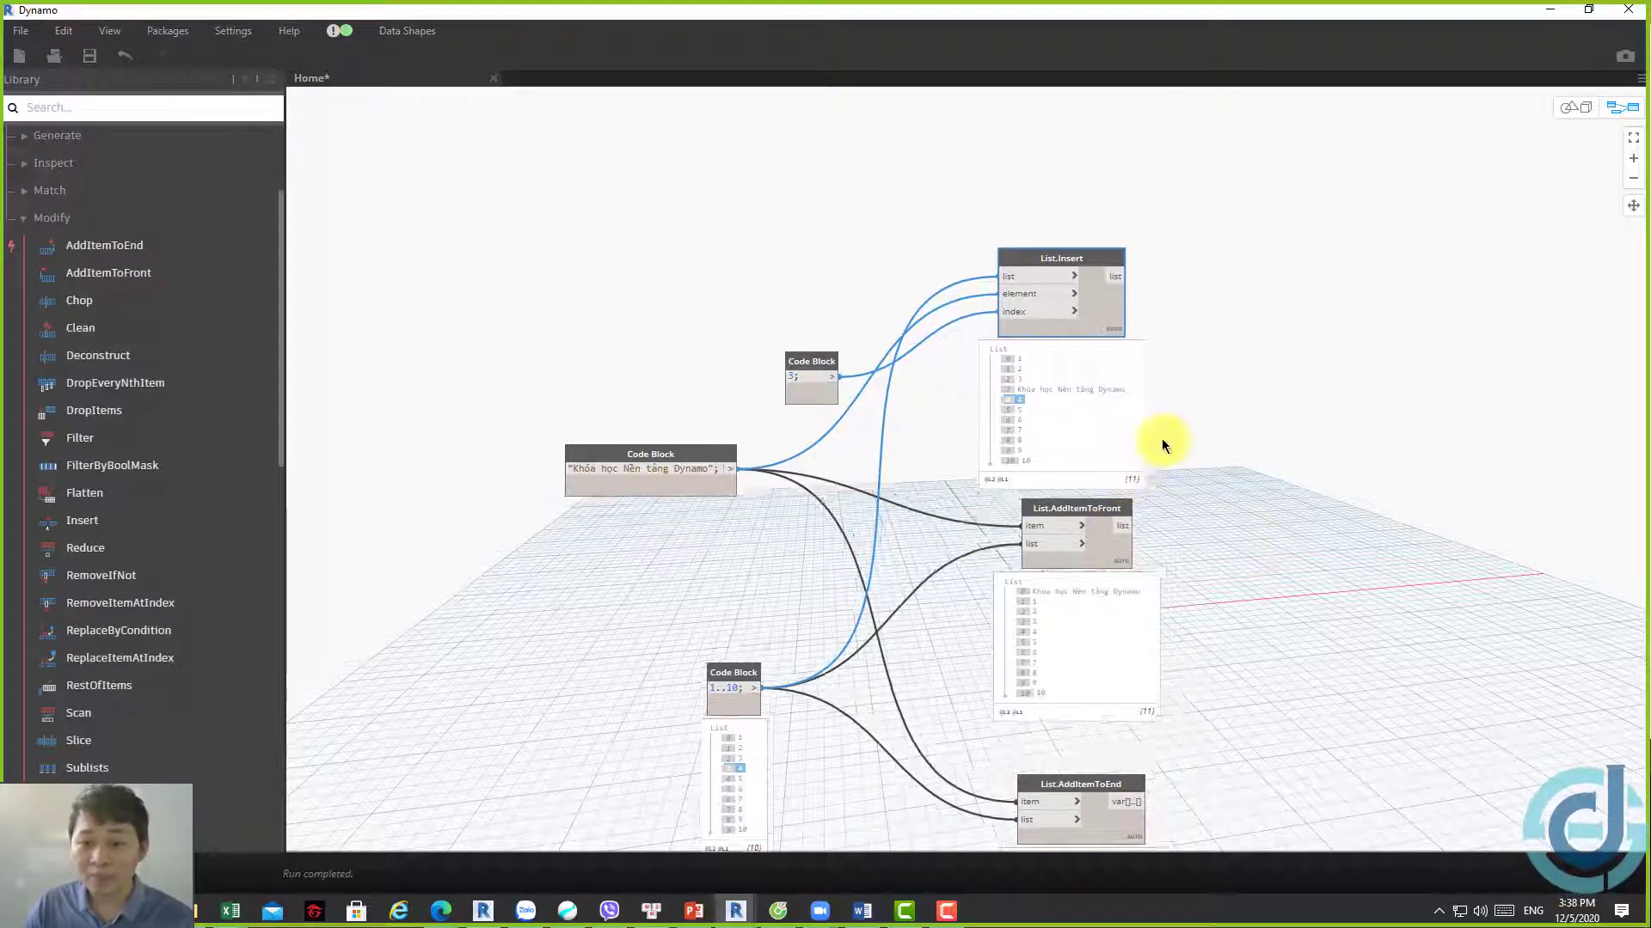
# Rearrange the view so AddItemToEnd's result and the 1..10 Code Block are visible
pyautogui.moveTo(1162, 439); pyautogui.dragTo(1051, 339, button='middle')
pyautogui.moveTo(1006, 687); pyautogui.dragTo(1001, 648)
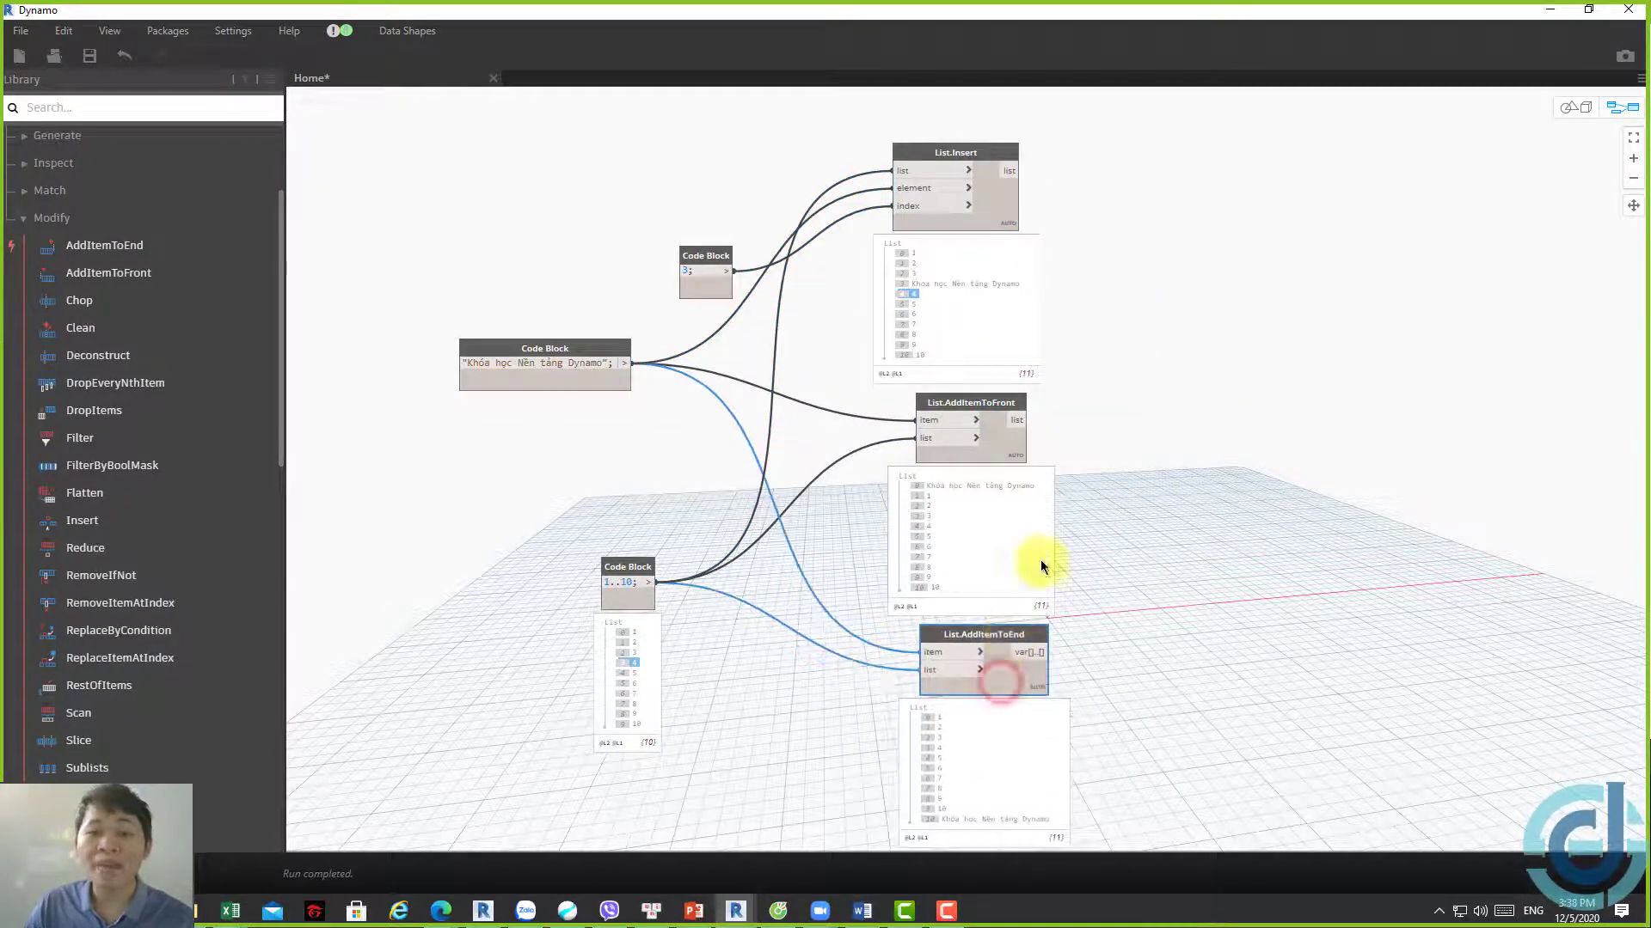
pyautogui.moveTo(1150, 492); pyautogui.dragTo(1137, 472, button='middle')
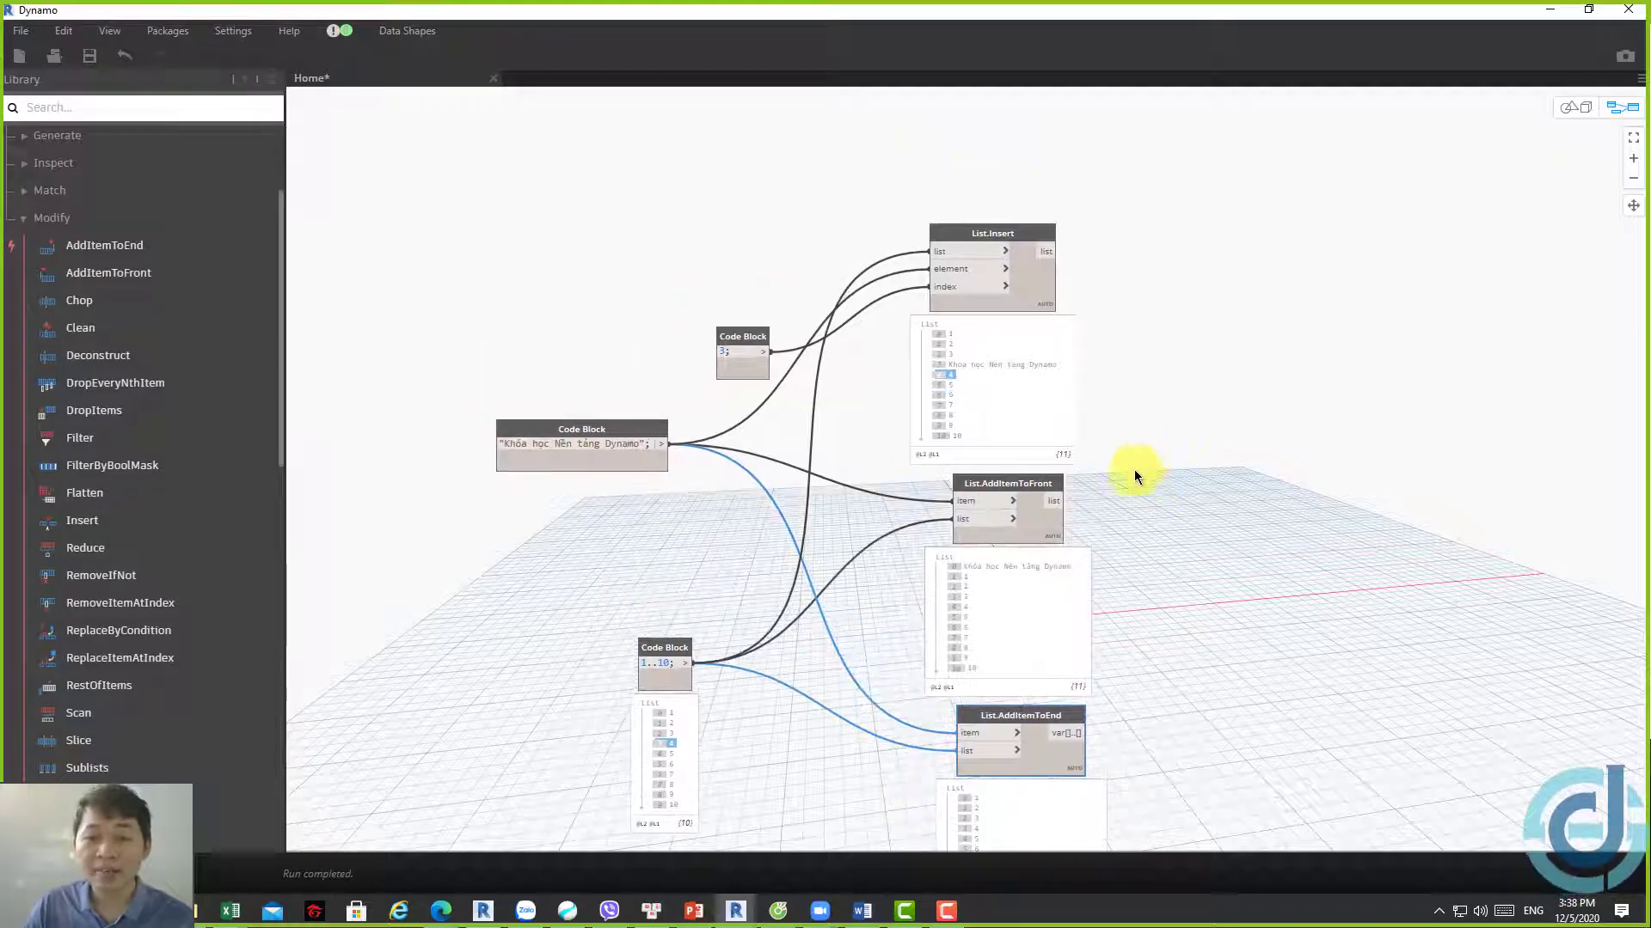
pyautogui.moveTo(1139, 557)
pyautogui.mouseDown(button='middle')
pyautogui.moveTo(1136, 480)
pyautogui.moveTo(817, 435)
pyautogui.moveTo(851, 399)
pyautogui.mouseUp(button='middle')
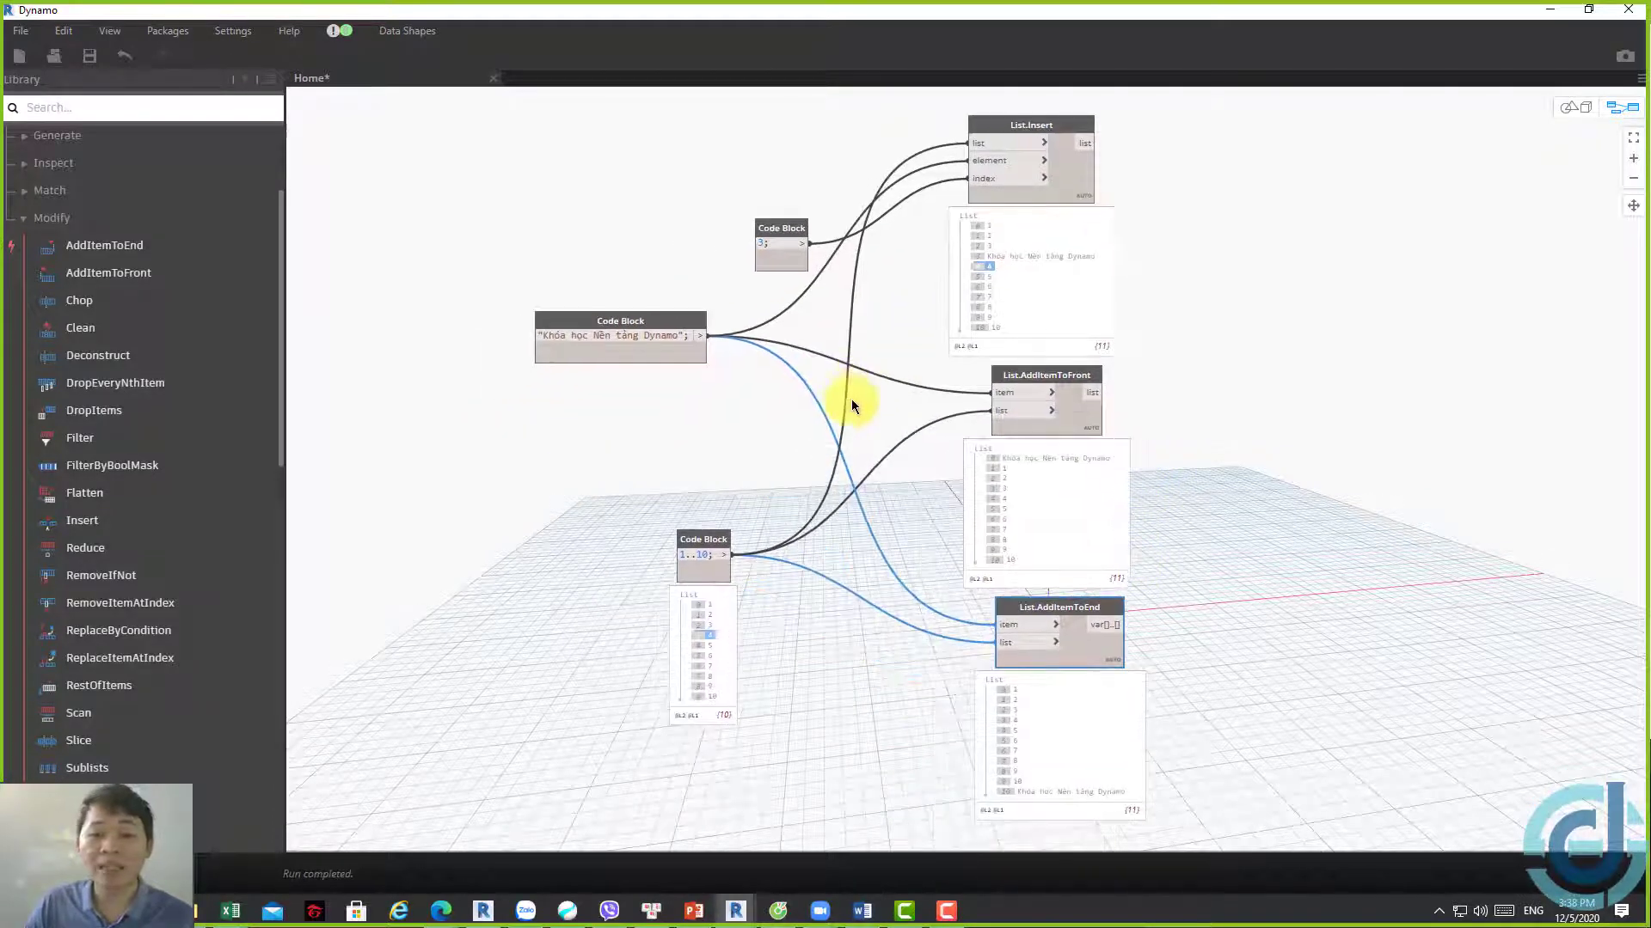
pyautogui.moveTo(727, 534)
pyautogui.mouseDown()
pyautogui.moveTo(683, 574)
pyautogui.moveTo(656, 516)
pyautogui.mouseUp()
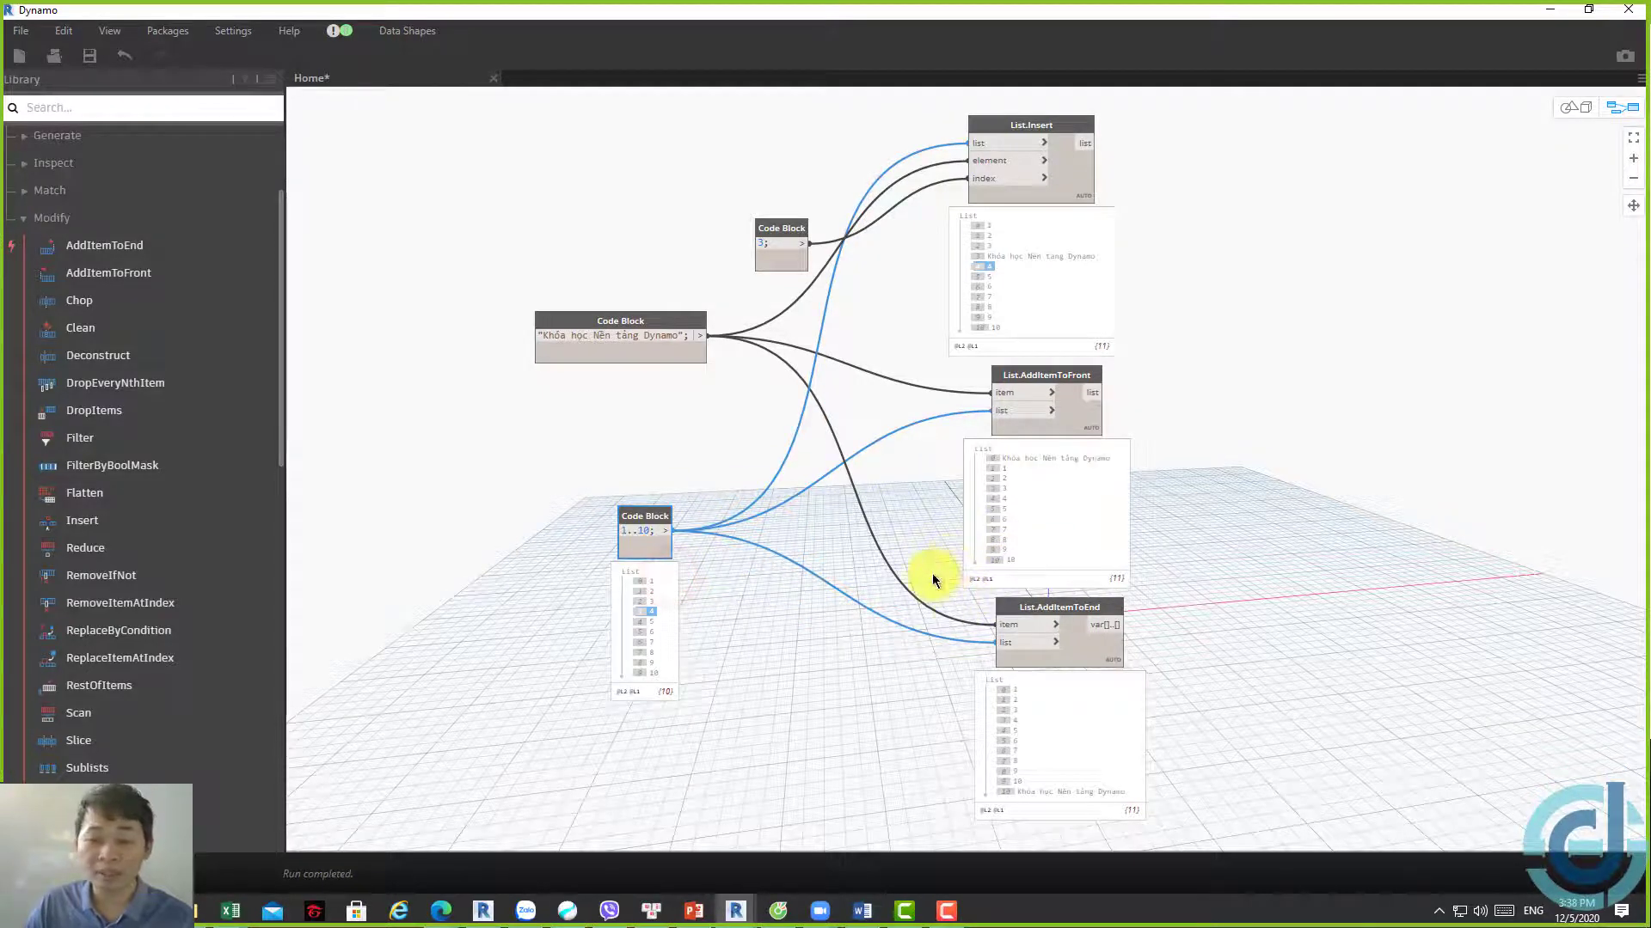
# Place a List.Create node next to the 1..10 Code Block via canvas search
pyautogui.rightClick(830, 502)
pyautogui.write('l')
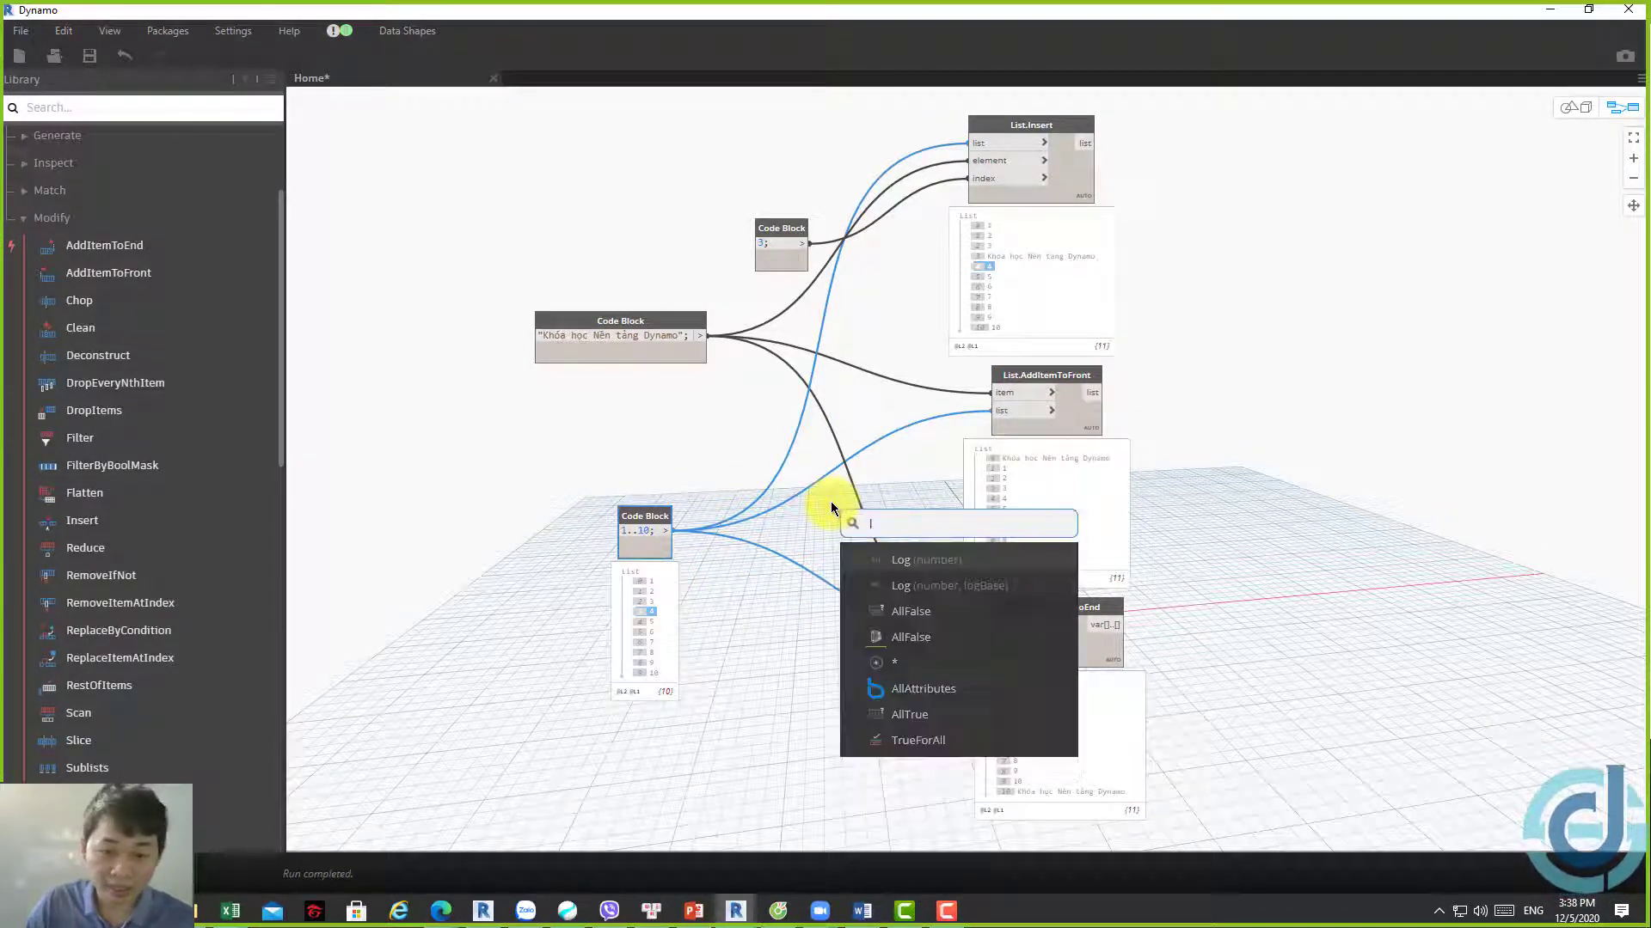
pyautogui.write('ist.create')
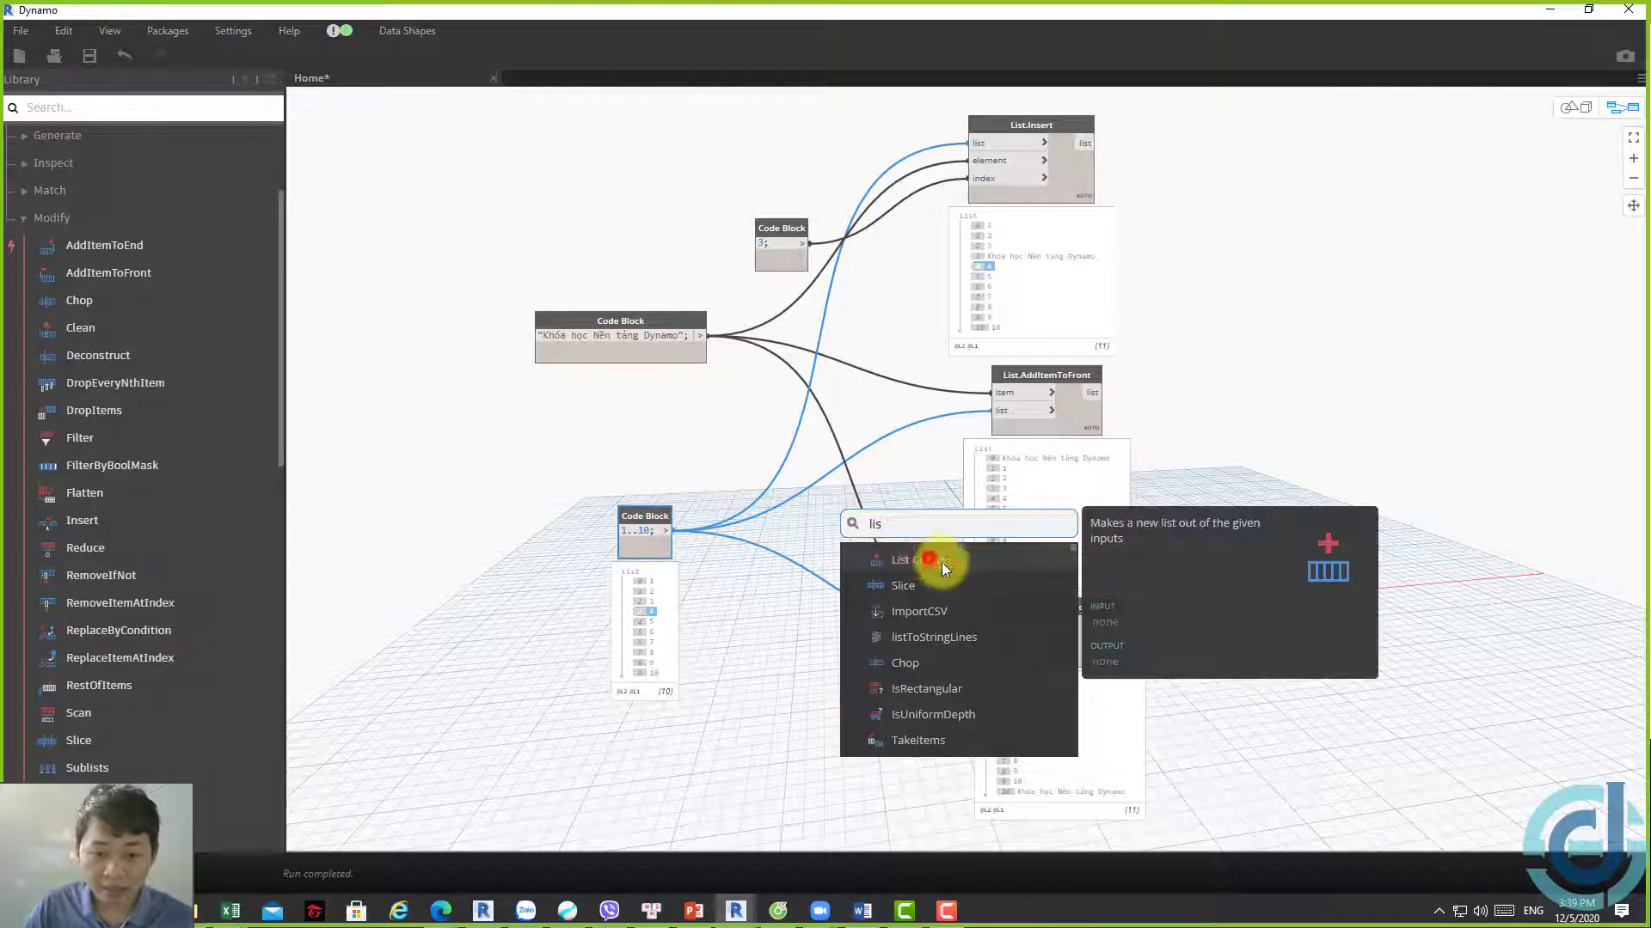
pyautogui.click(929, 559)
pyautogui.moveTo(964, 590); pyautogui.dragTo(818, 568)
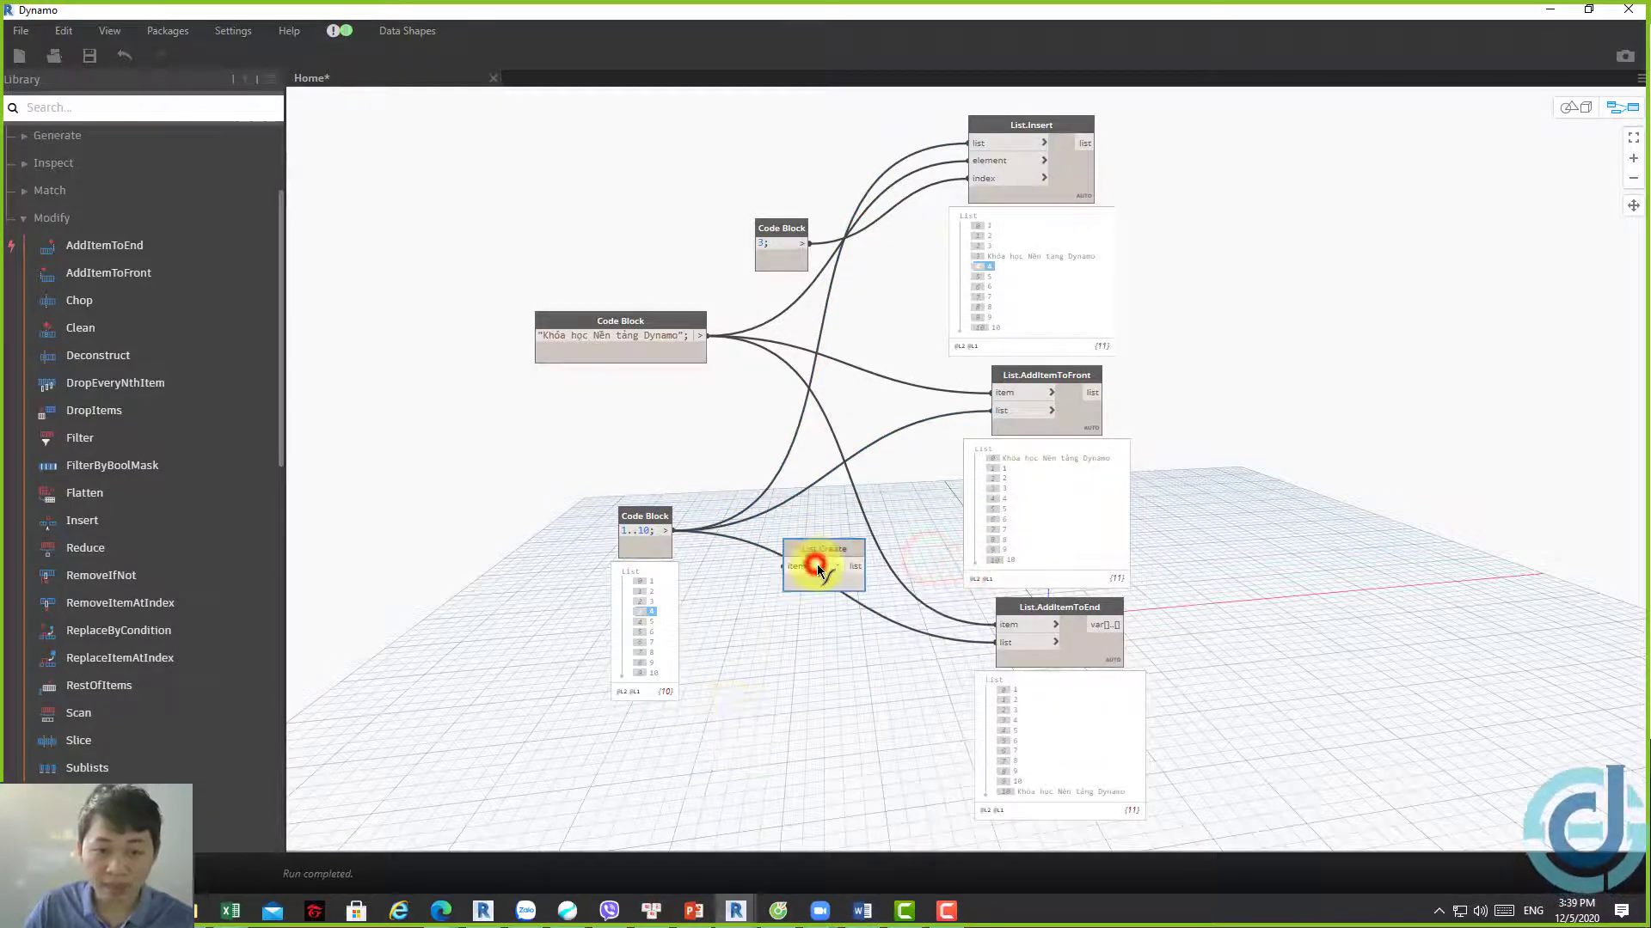
# Feed 1..10 into both item0 and item1 of List Create
pyautogui.click(818, 511)
pyautogui.click(664, 530)
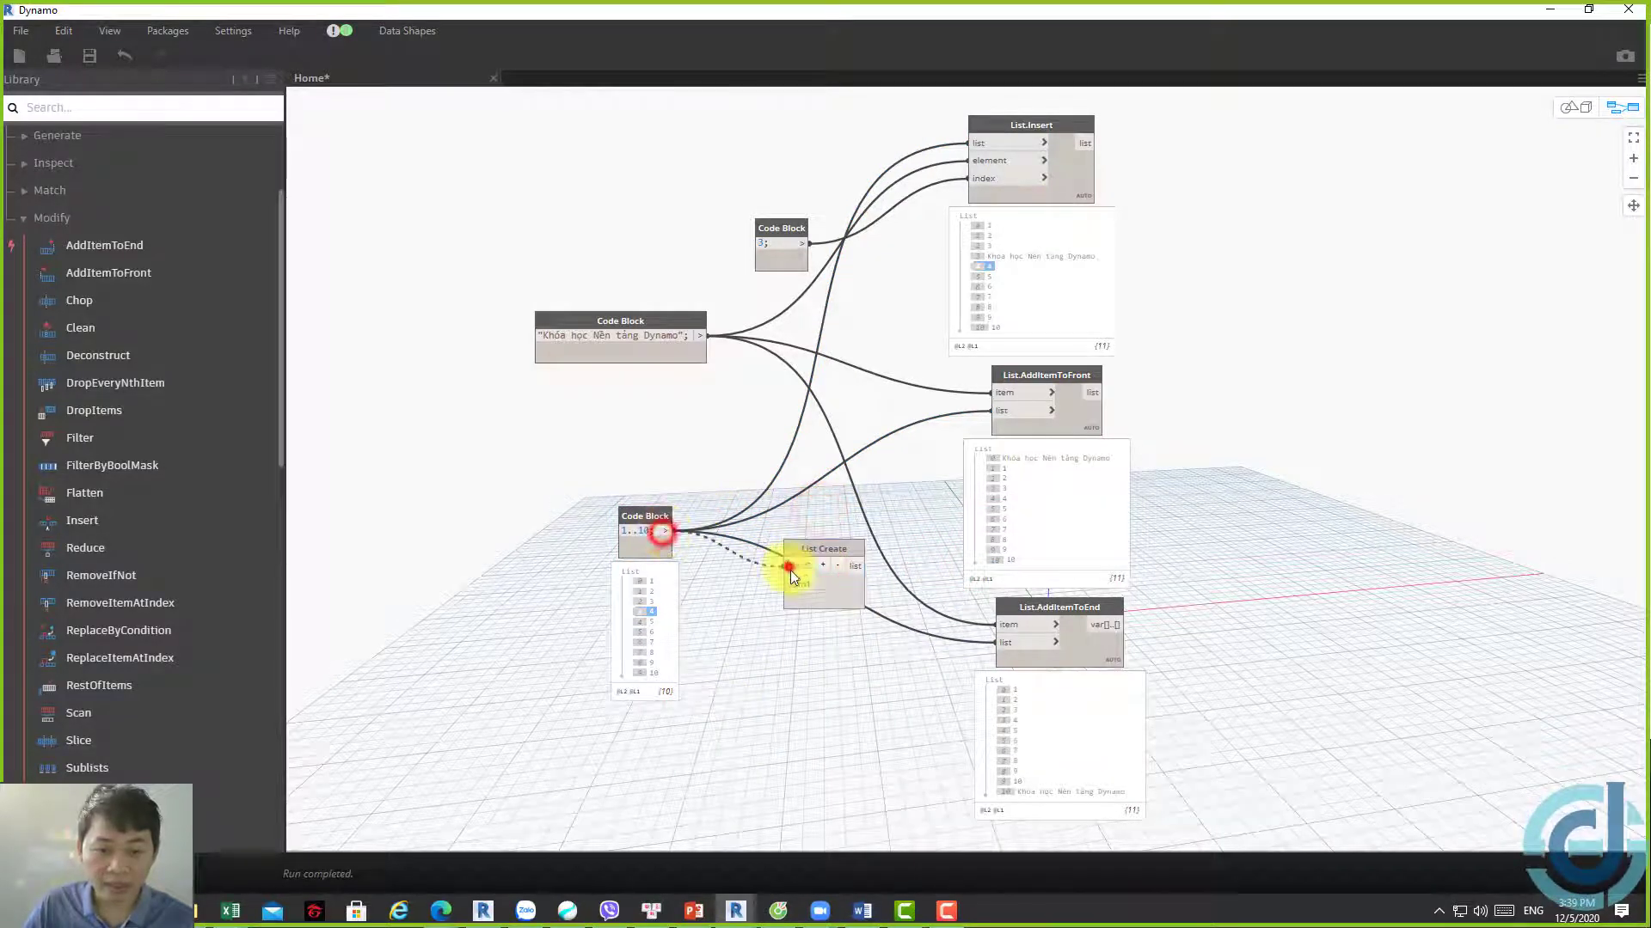
pyautogui.click(789, 568)
pyautogui.click(665, 531)
pyautogui.click(789, 585)
pyautogui.moveTo(839, 574); pyautogui.dragTo(839, 550)
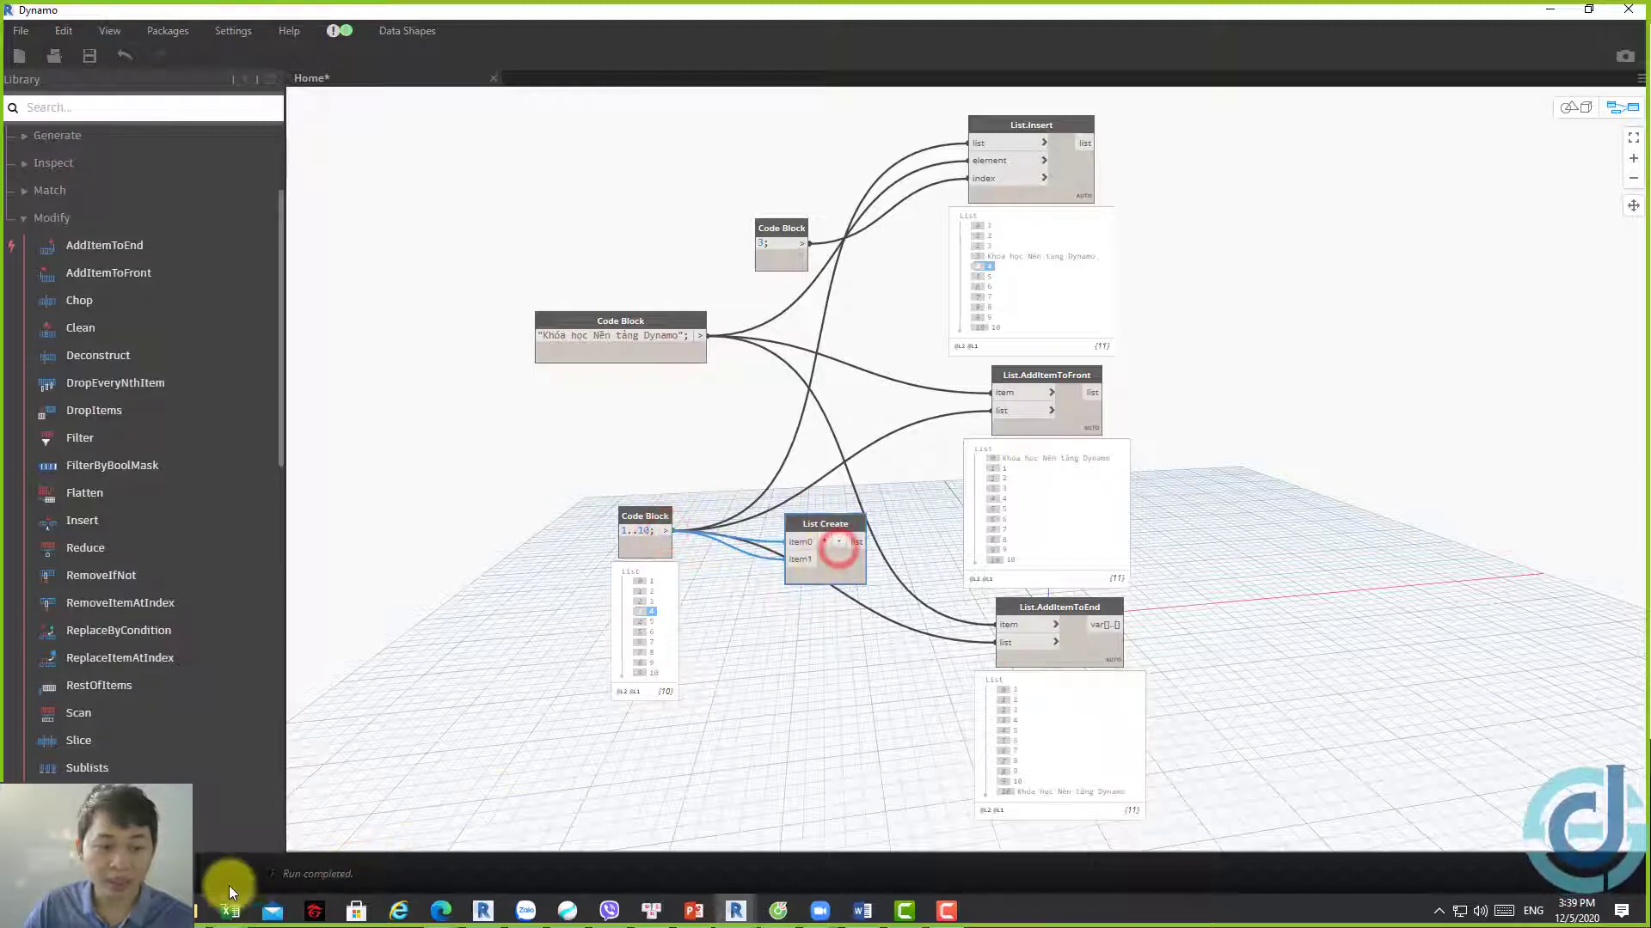
# Connect List Create's output to the list inputs of AddItemToFront and AddItemToEnd
pyautogui.click(859, 540)
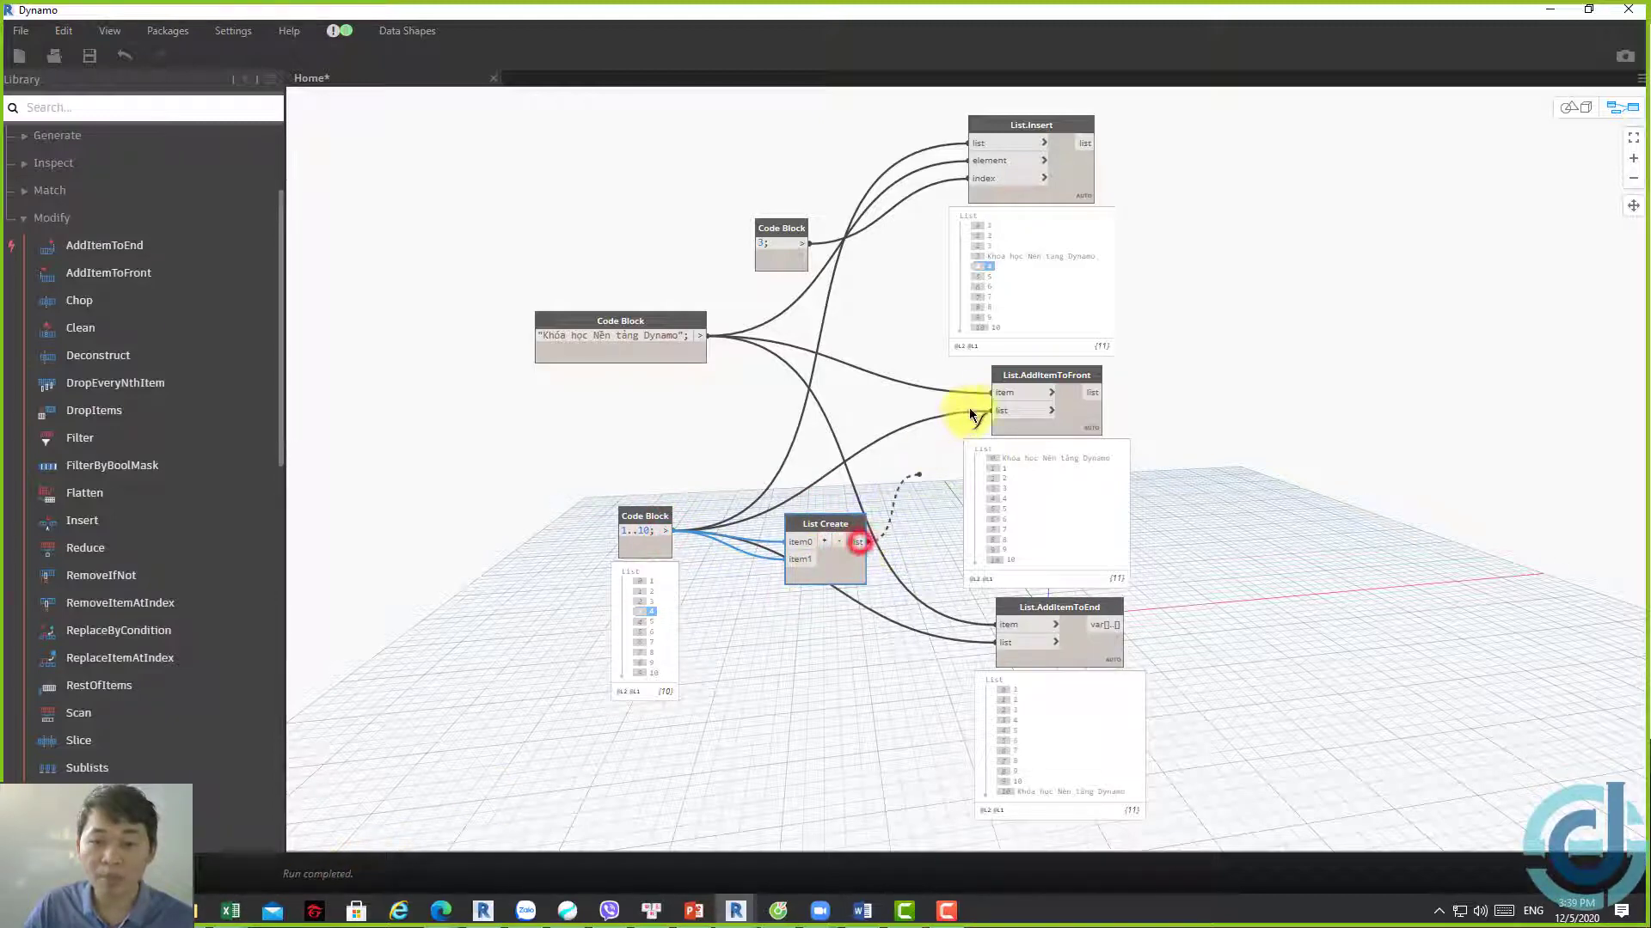
pyautogui.click(997, 393)
pyautogui.click(857, 542)
pyautogui.click(999, 625)
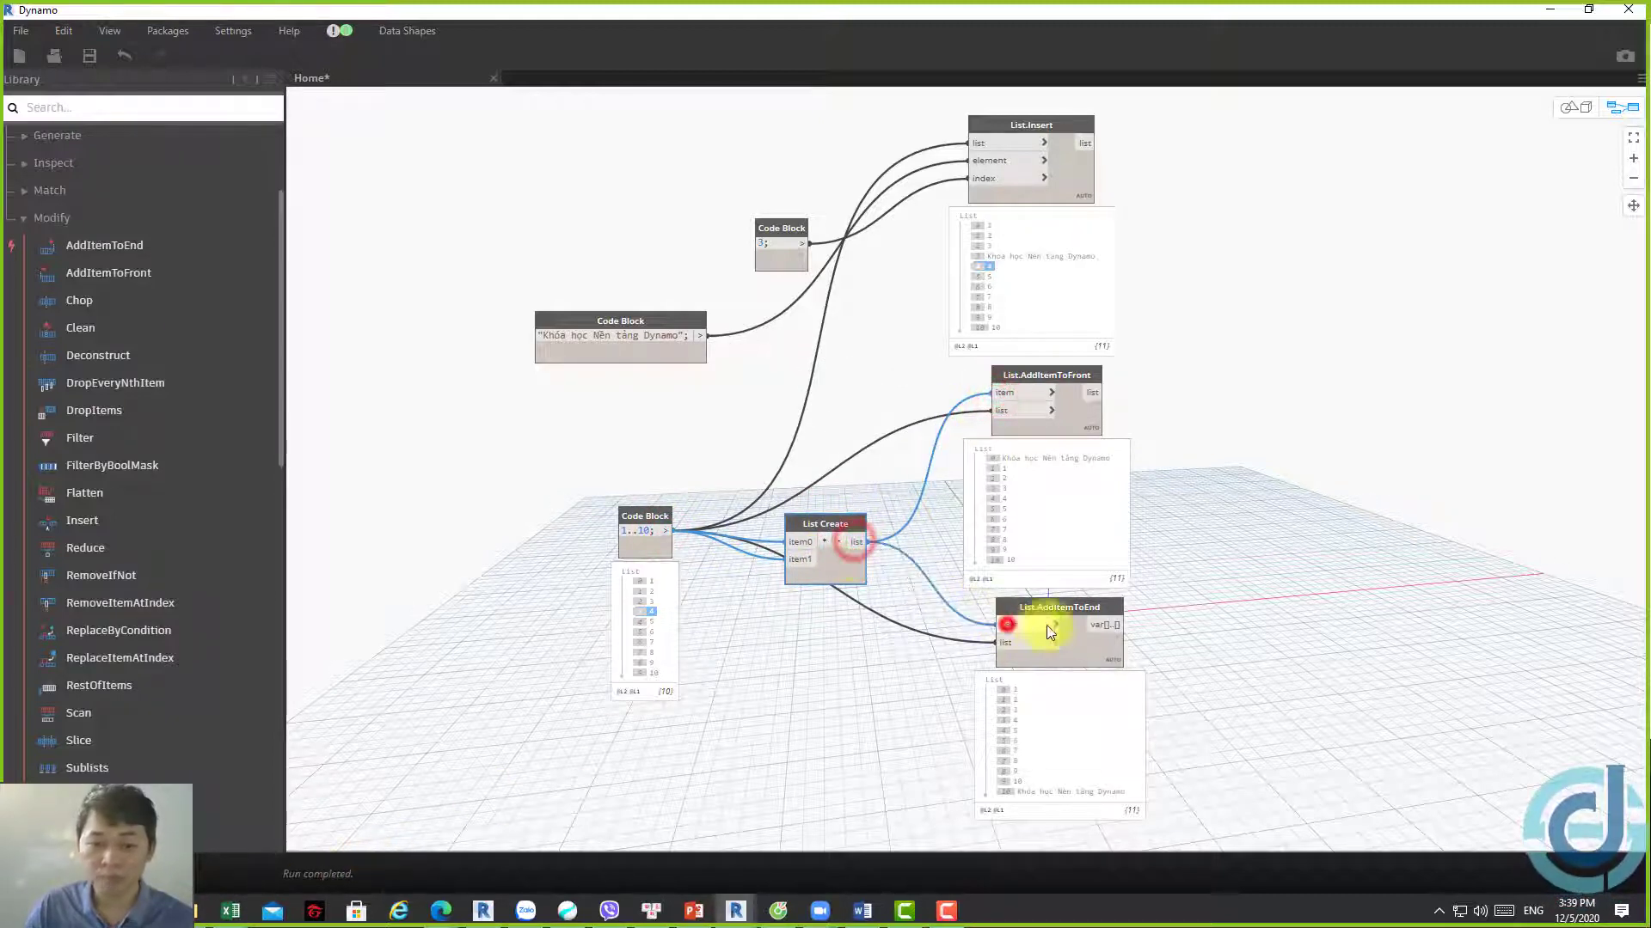
pyautogui.moveTo(1016, 382); pyautogui.dragTo(989, 383)
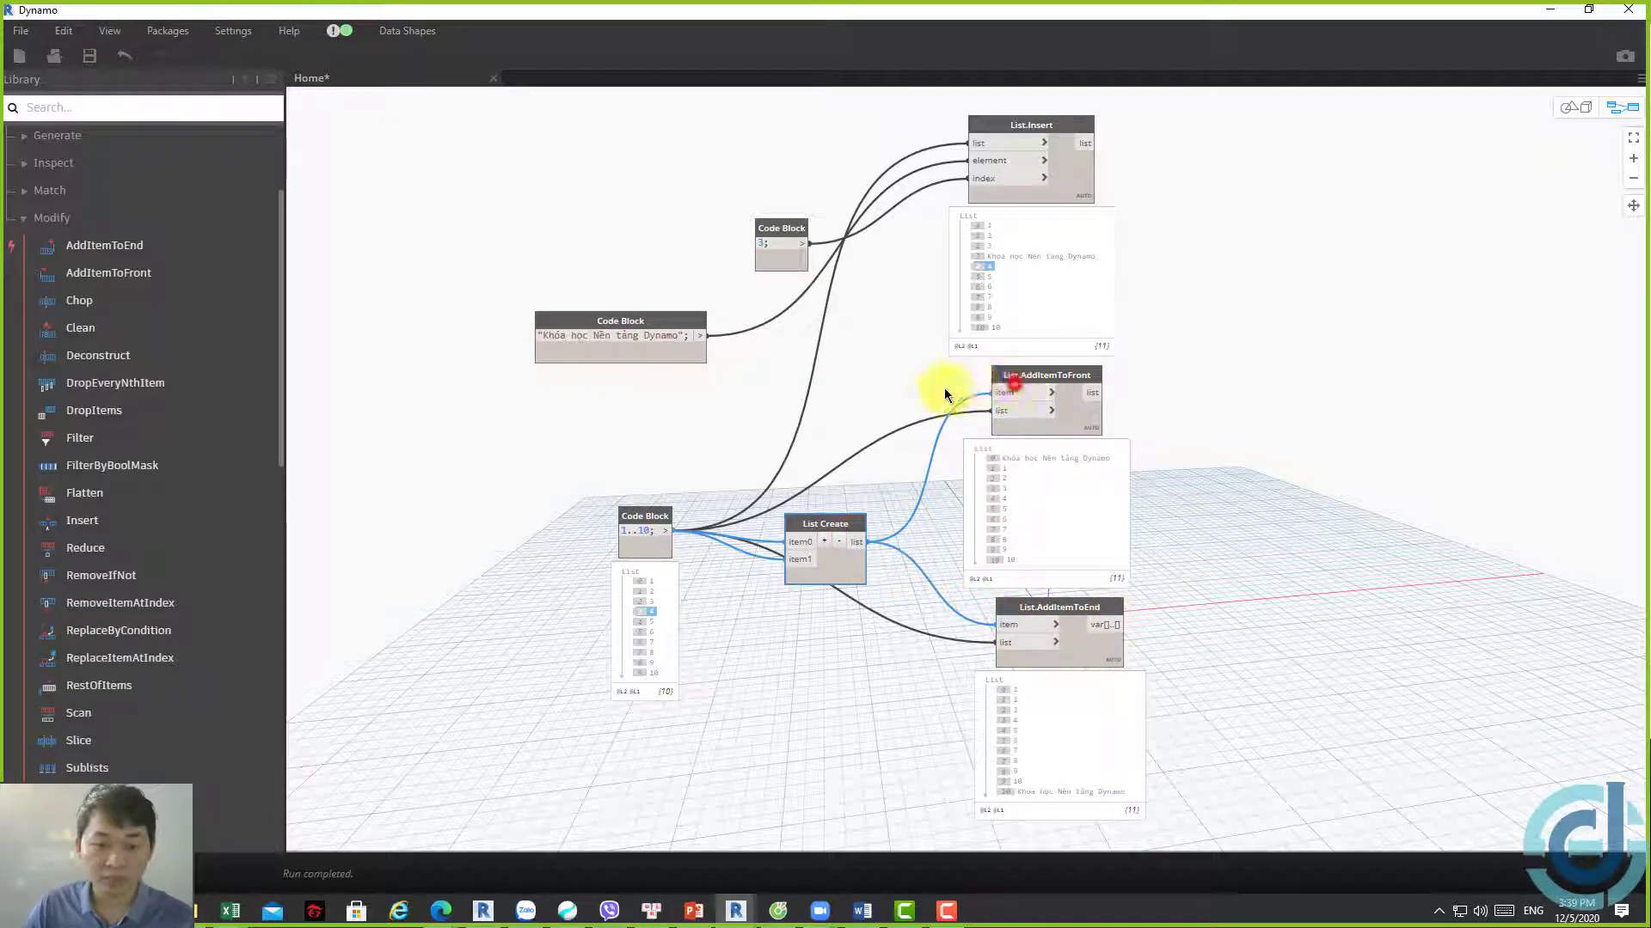
pyautogui.click(969, 397)
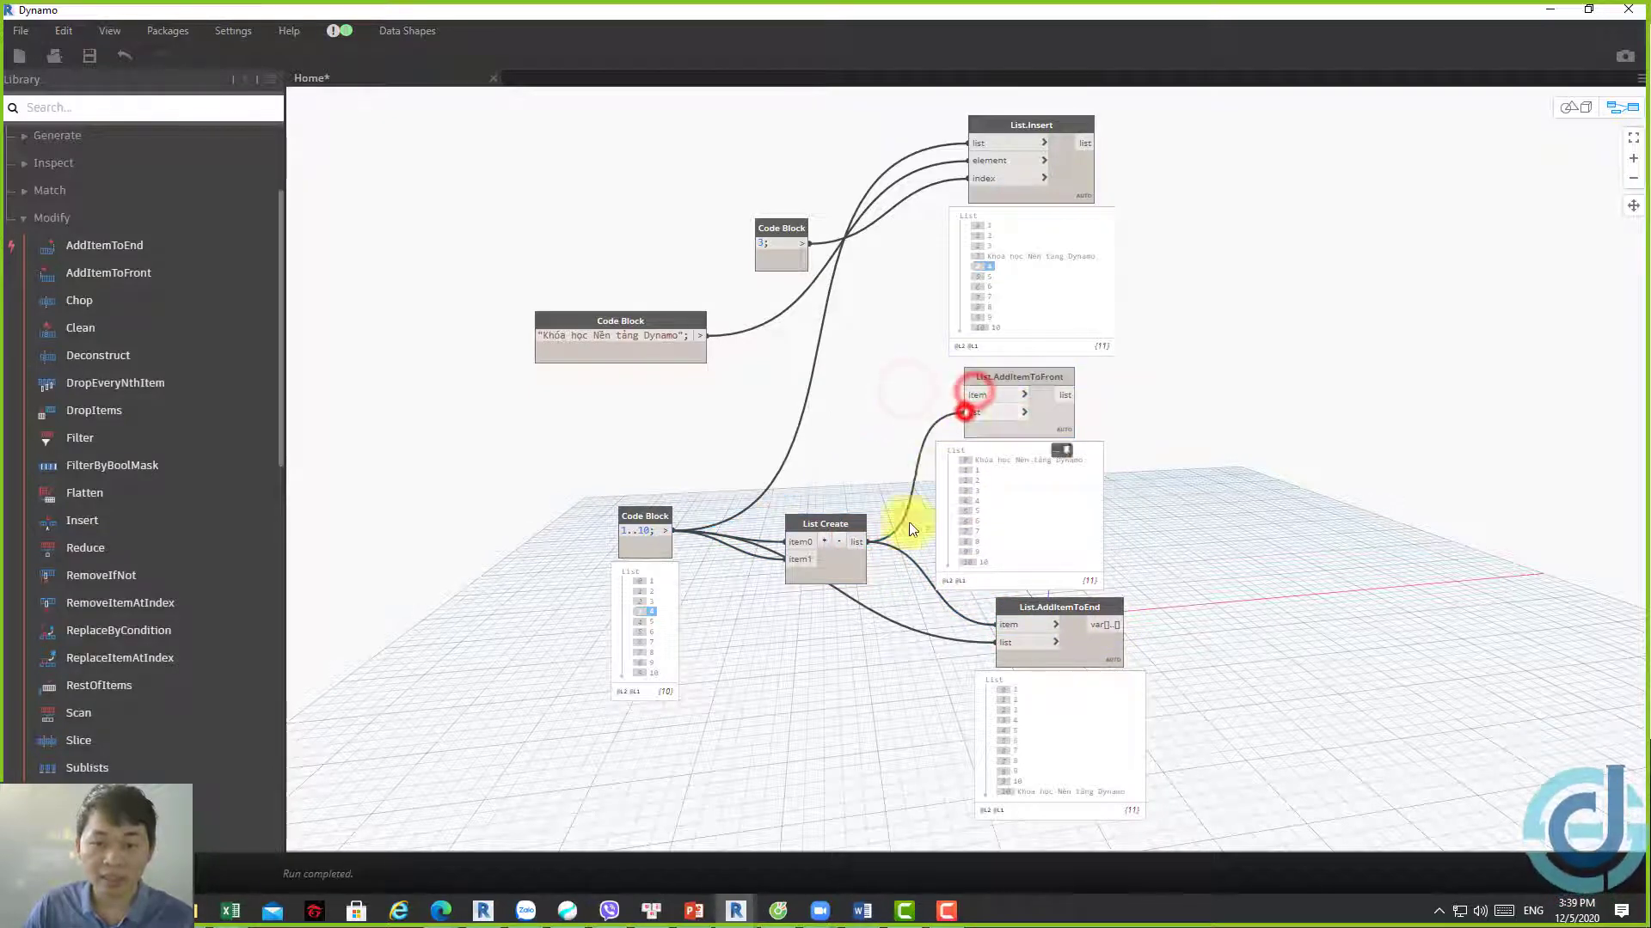
pyautogui.click(855, 541)
pyautogui.click(999, 643)
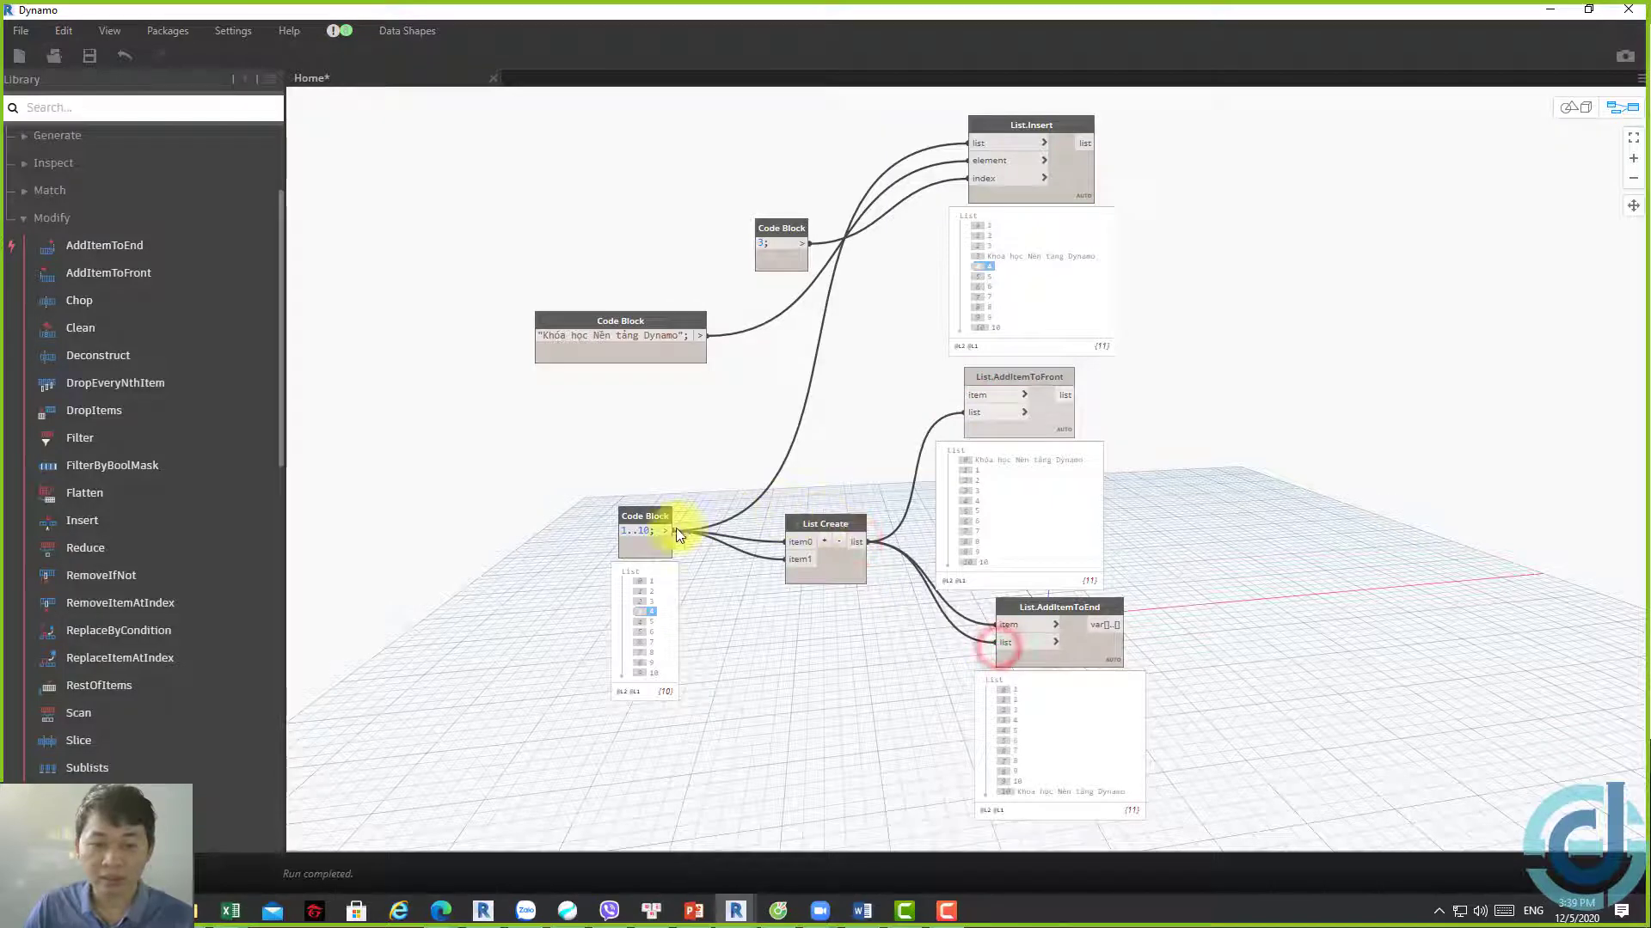
pyautogui.moveTo(657, 519); pyautogui.dragTo(591, 471)
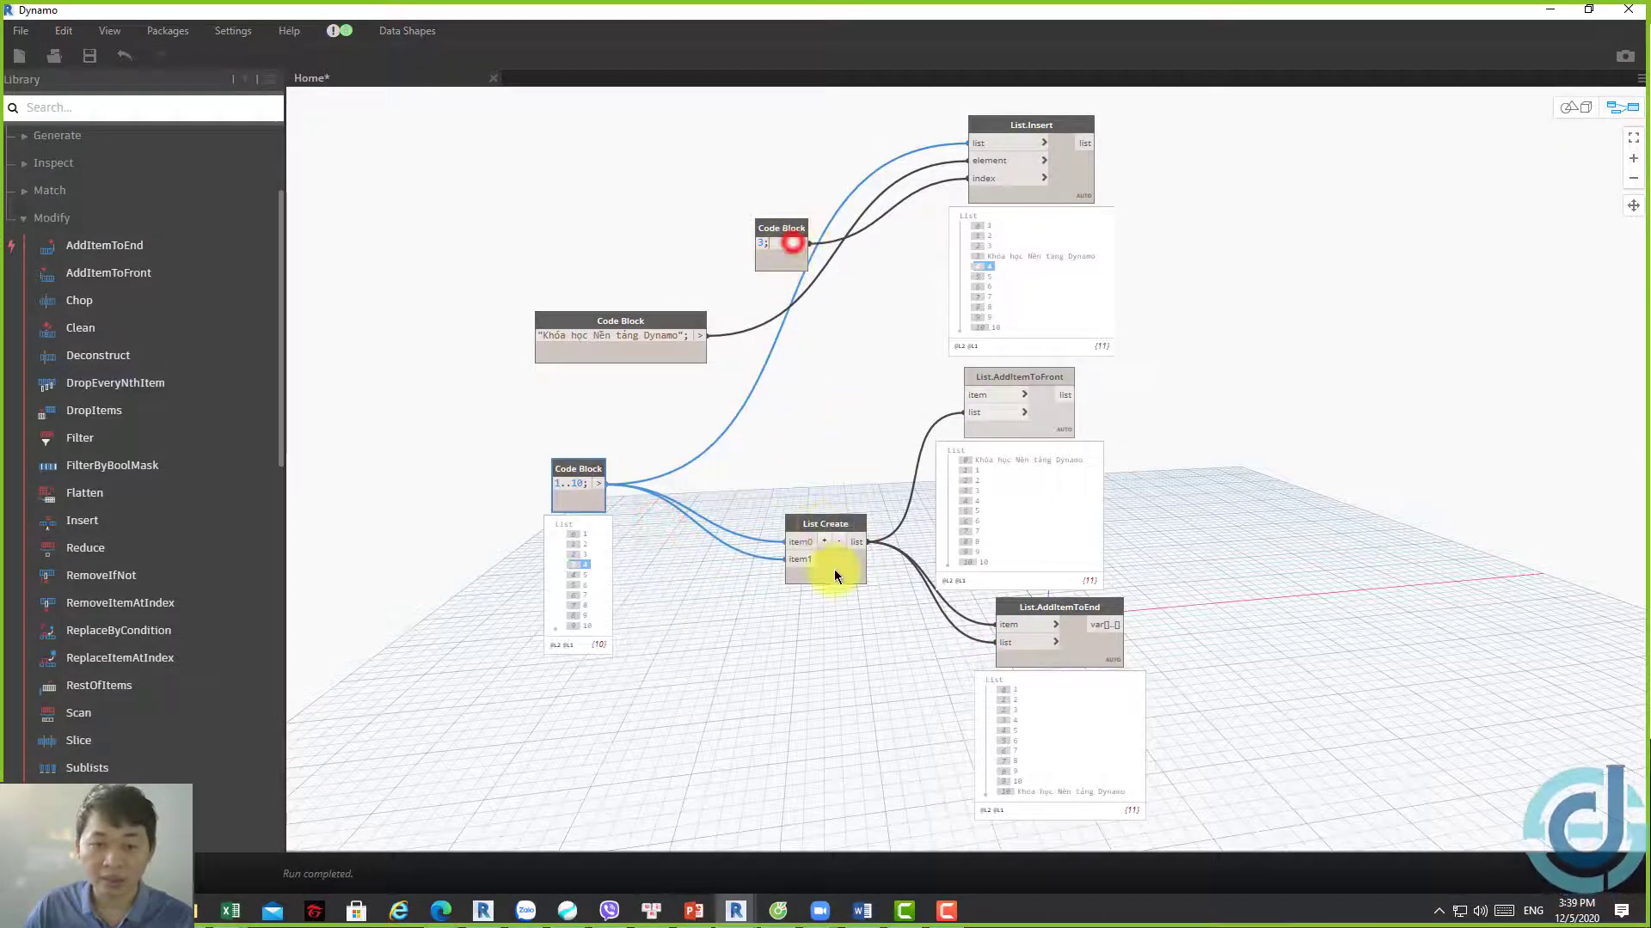
pyautogui.moveTo(851, 527); pyautogui.dragTo(772, 626)
pyautogui.hotkey('ctrl', 'z')
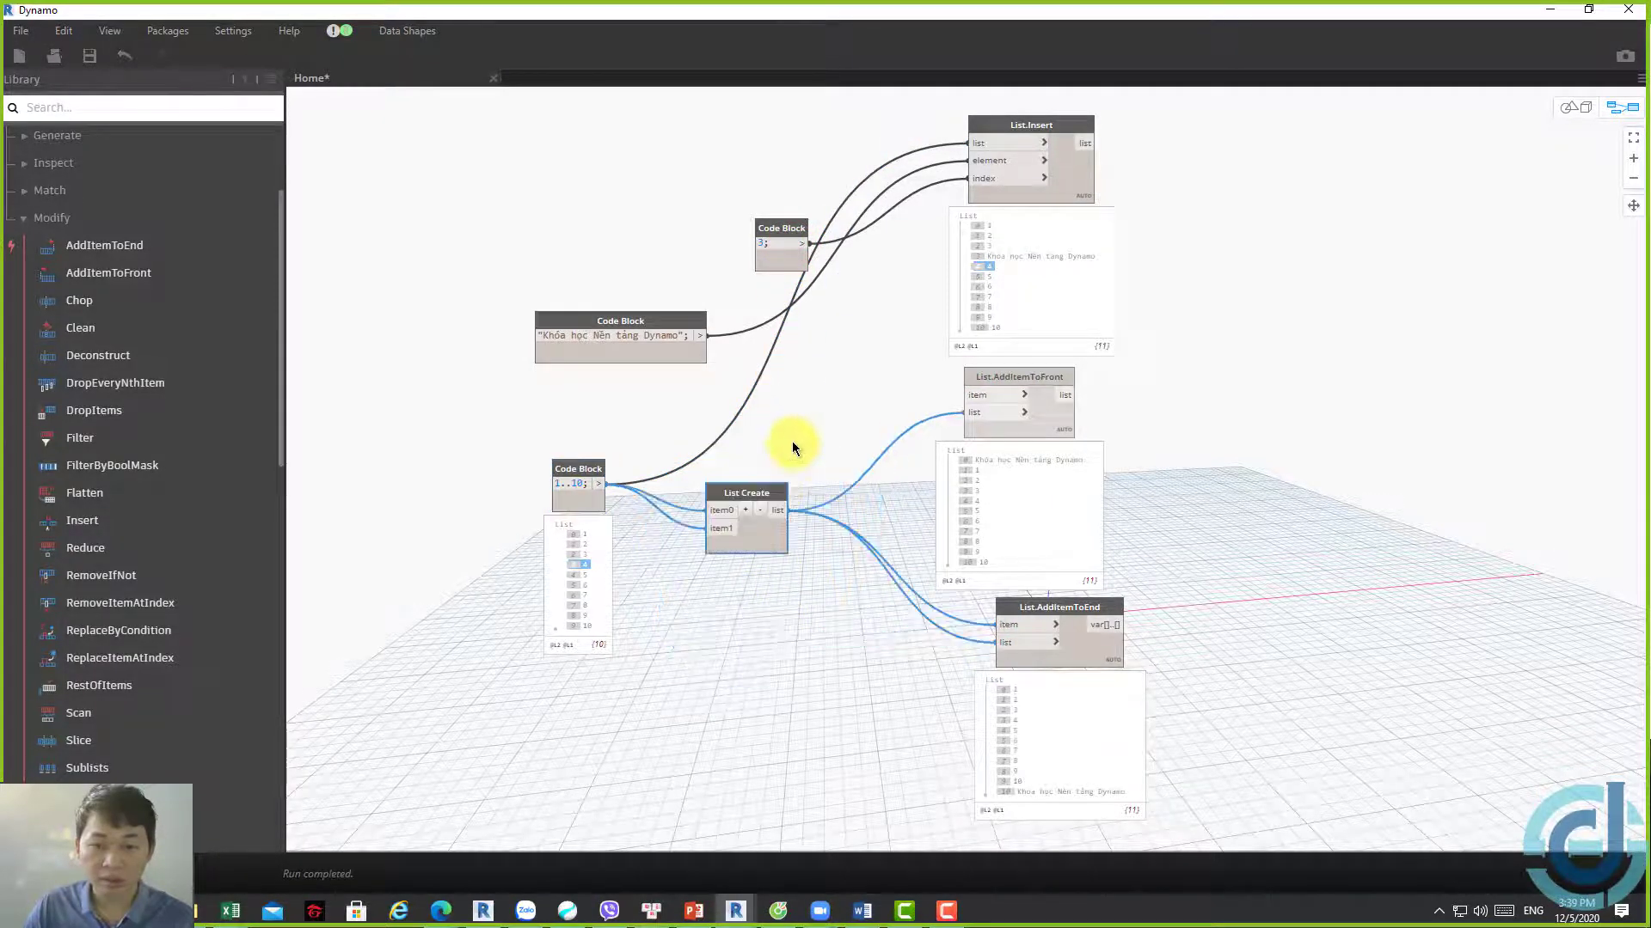
# Wire the text Code Block into the item inputs of AddItemToFront and AddItemToEnd
pyautogui.click(707, 335)
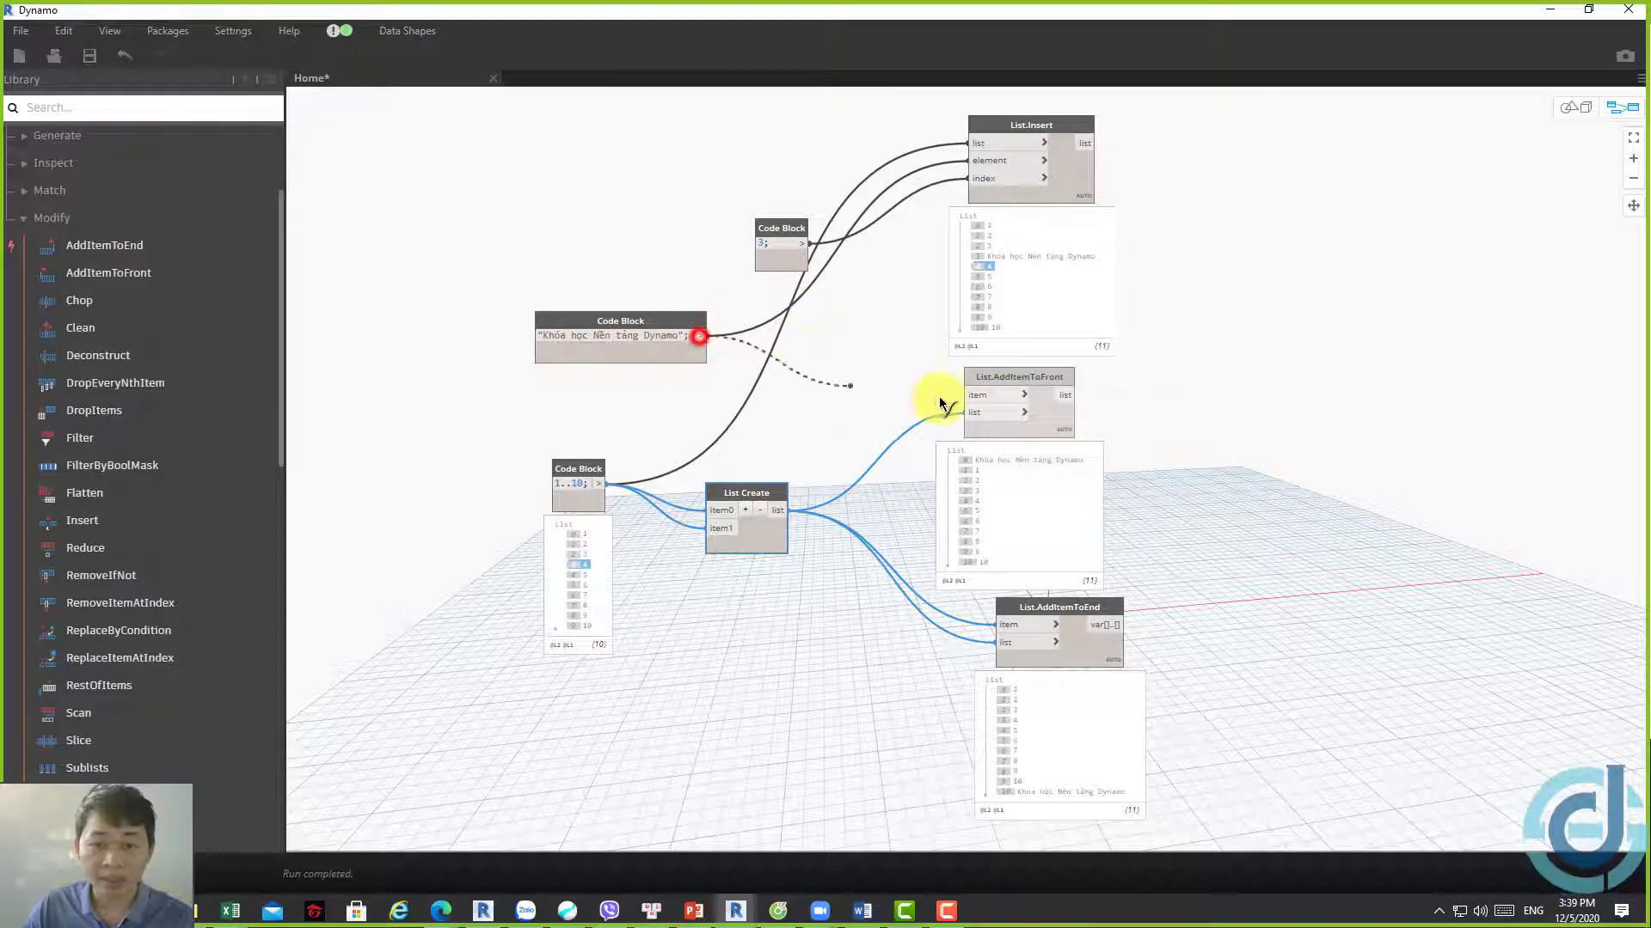
pyautogui.click(965, 394)
pyautogui.click(696, 335)
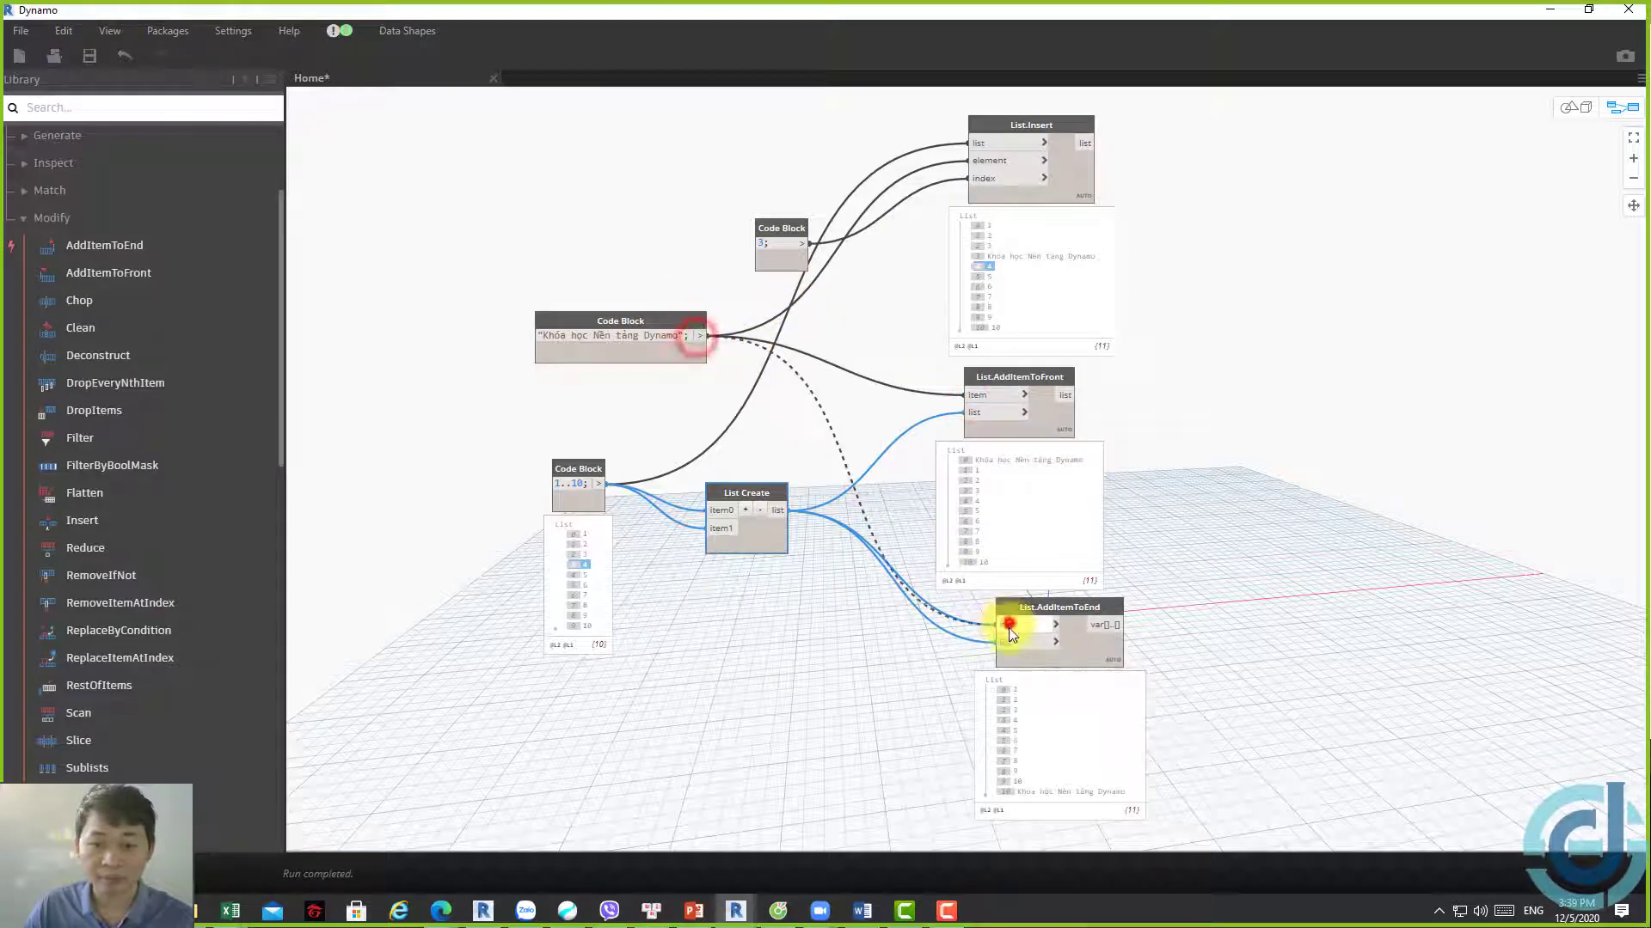
pyautogui.click(1000, 622)
pyautogui.moveTo(1103, 609); pyautogui.dragTo(1068, 594)
# Spread AddItemToFront, AddItemToEnd and List Create apart so their results are visible
pyautogui.moveTo(1040, 373); pyautogui.dragTo(1089, 374)
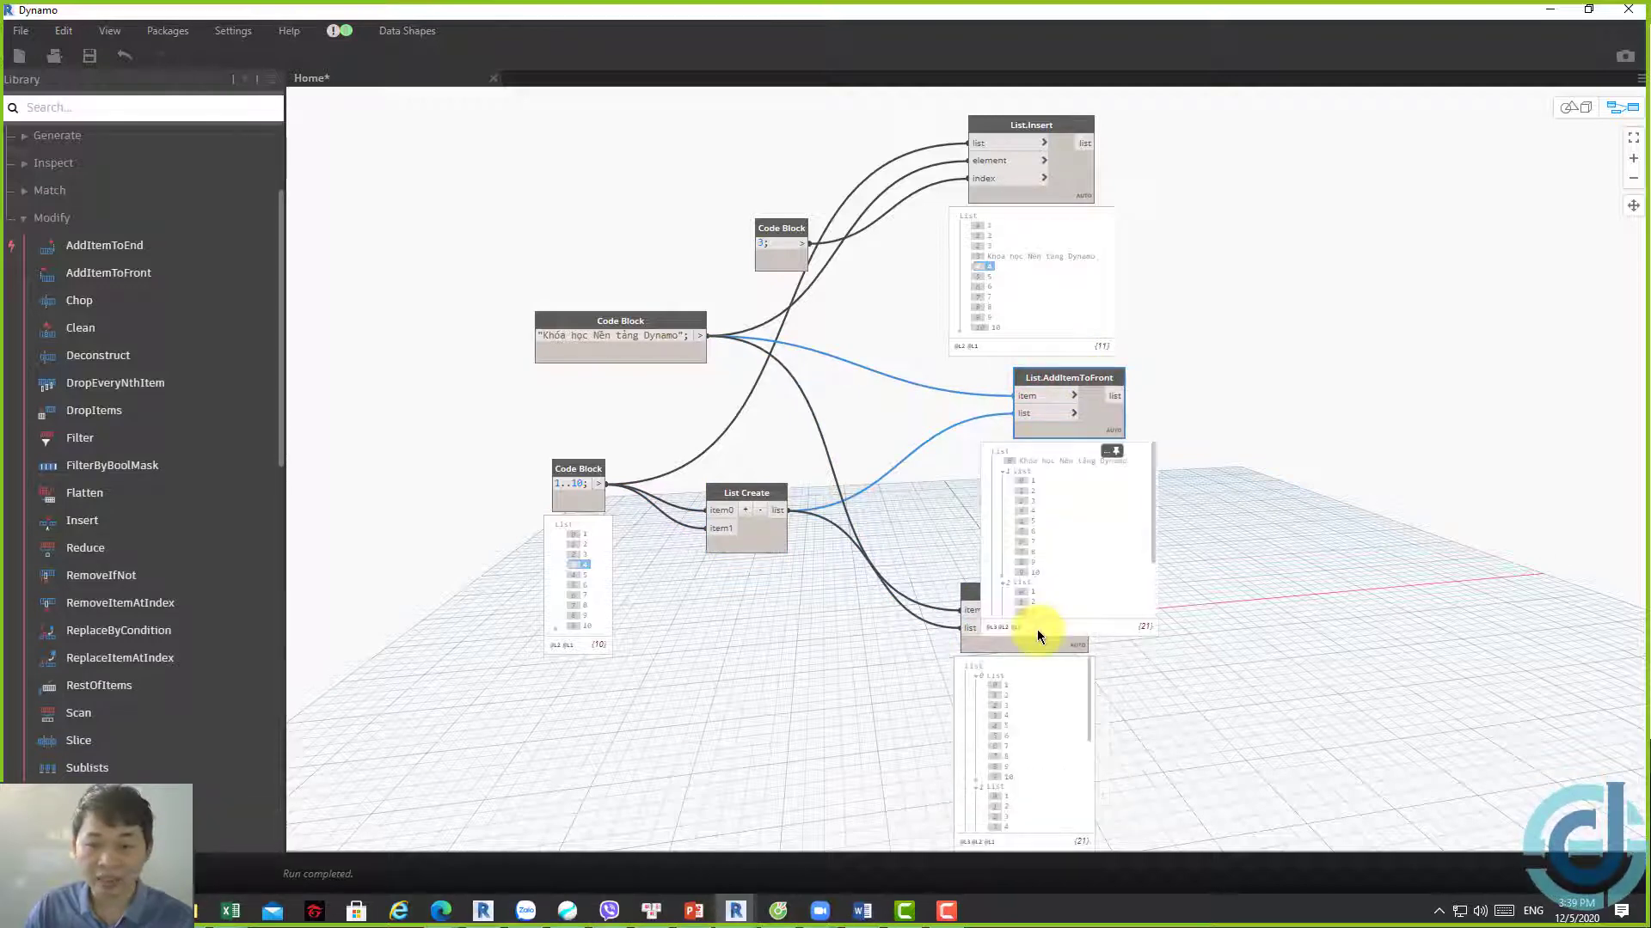
pyautogui.click(1035, 634)
pyautogui.moveTo(863, 547); pyautogui.dragTo(859, 460, button='middle')
pyautogui.moveTo(895, 353); pyautogui.dragTo(875, 269, button='middle')
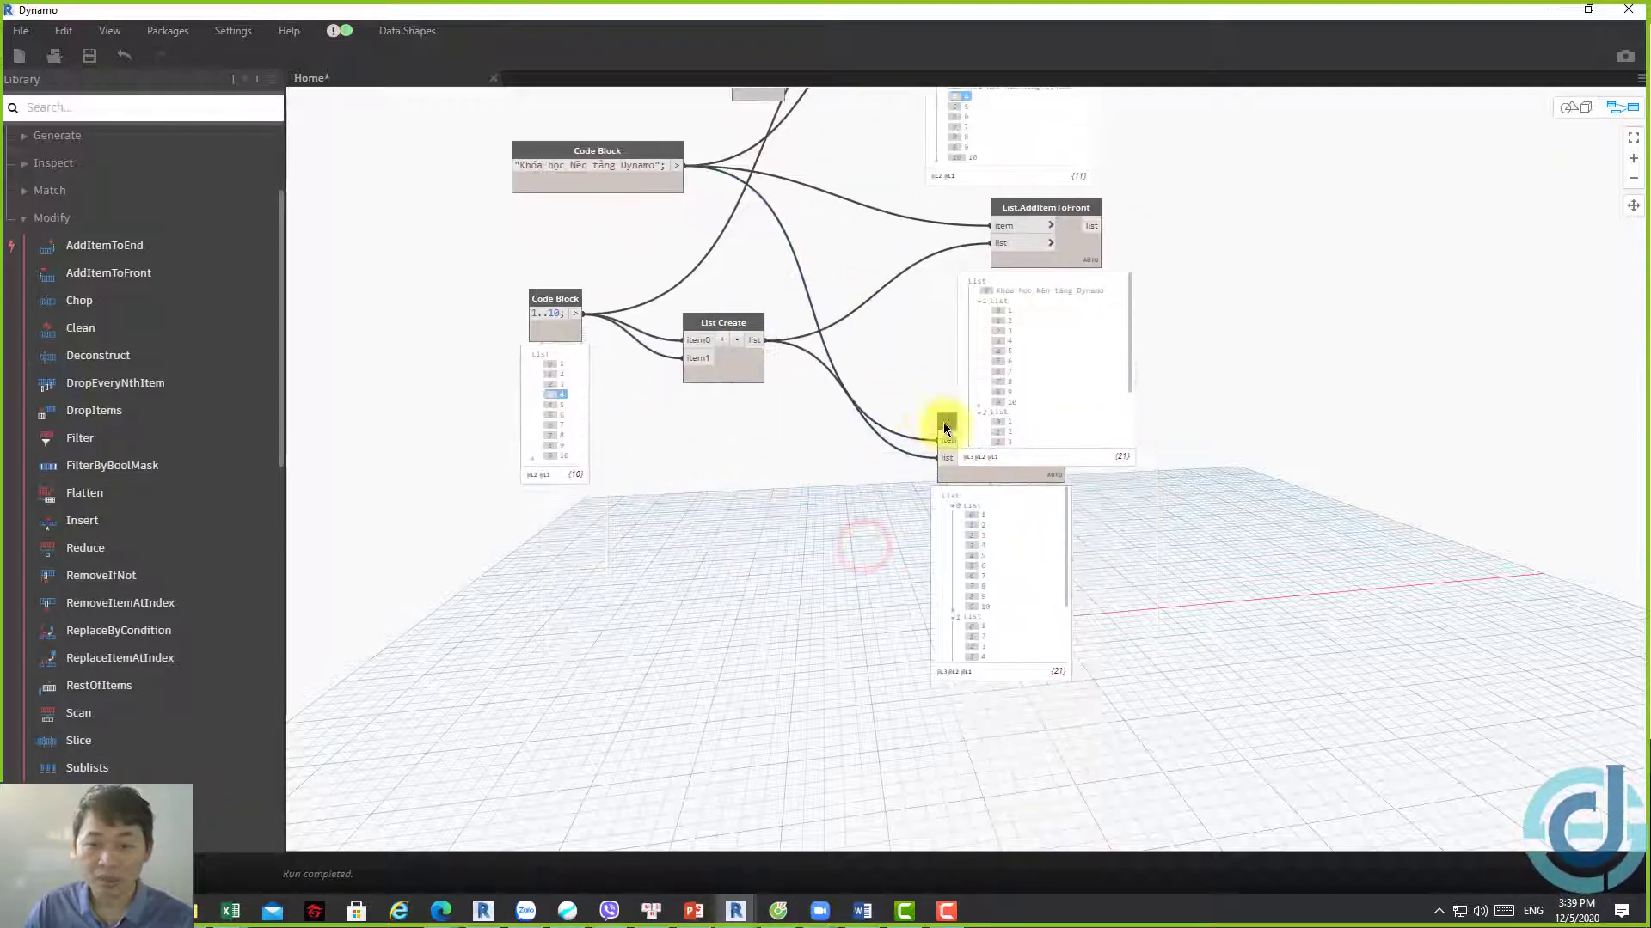
pyautogui.moveTo(950, 424); pyautogui.dragTo(1034, 552)
pyautogui.moveTo(723, 324); pyautogui.dragTo(729, 365)
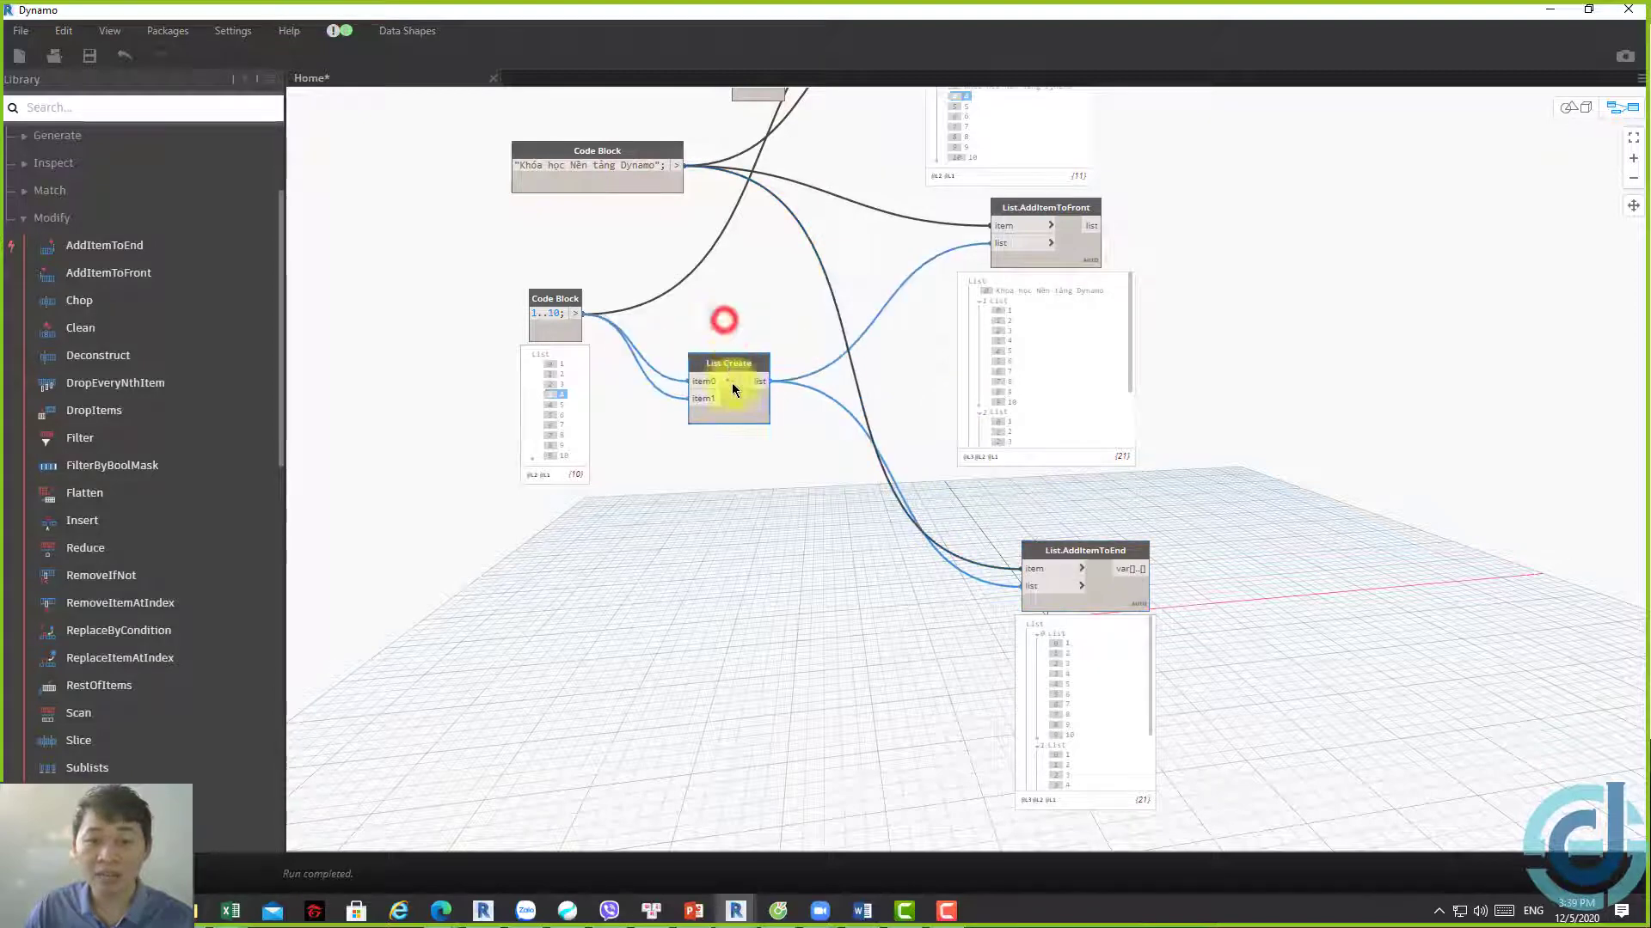
# Pin List Create's two-sublist preview and inspect AddItemToFront's text and two sublists
pyautogui.click(757, 434)
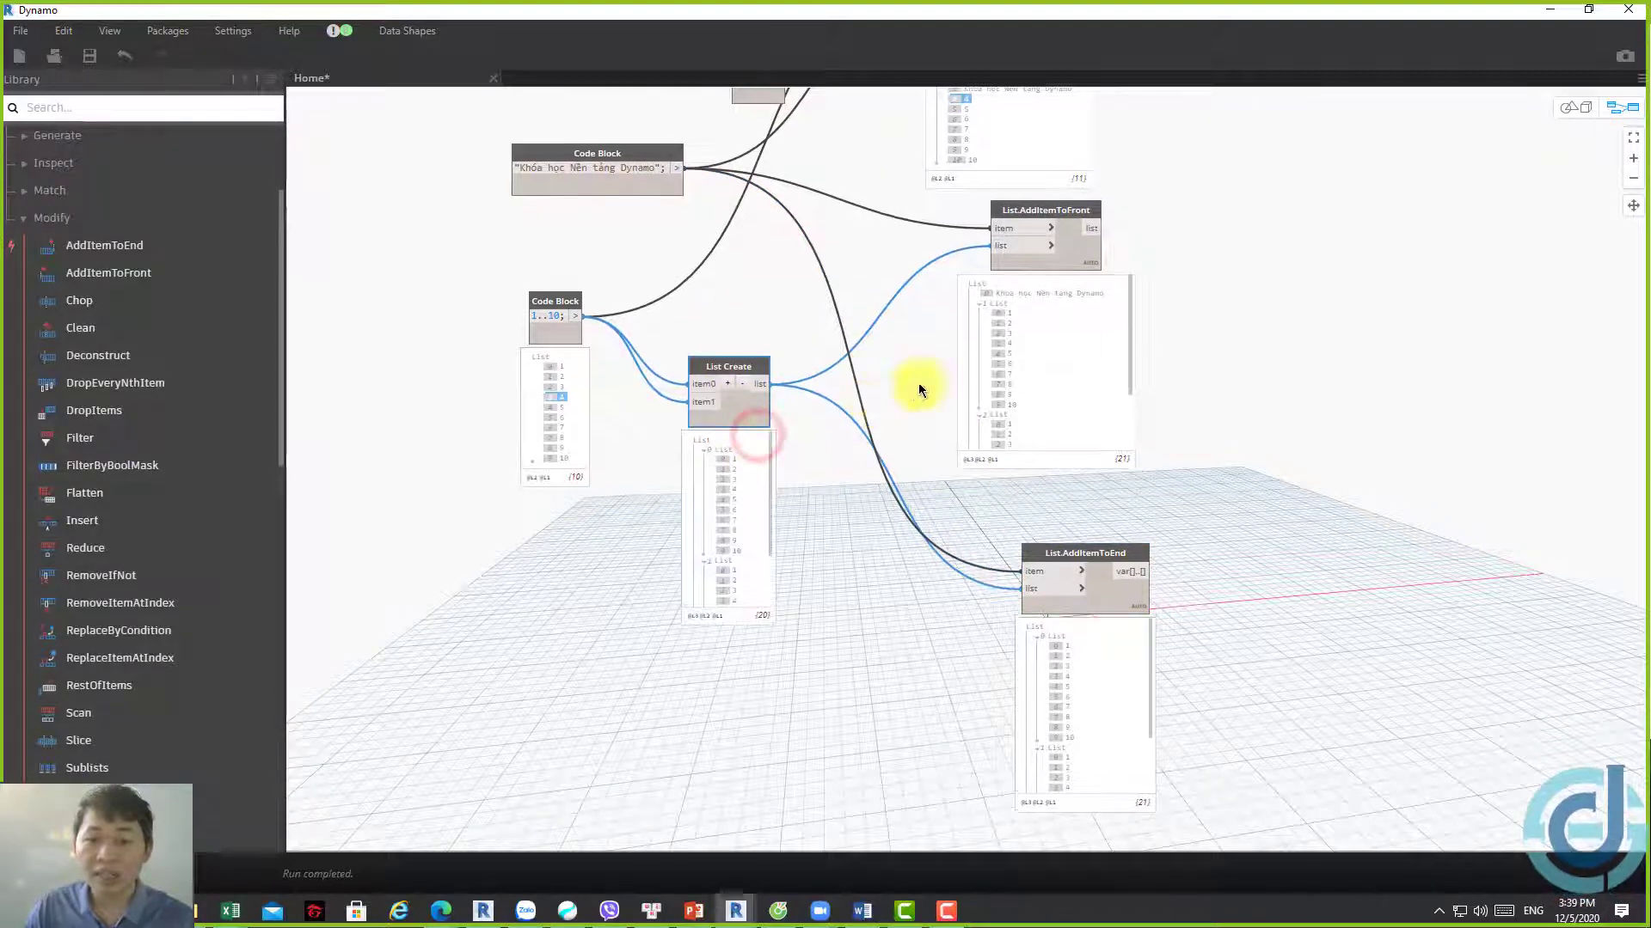
pyautogui.click(1011, 293)
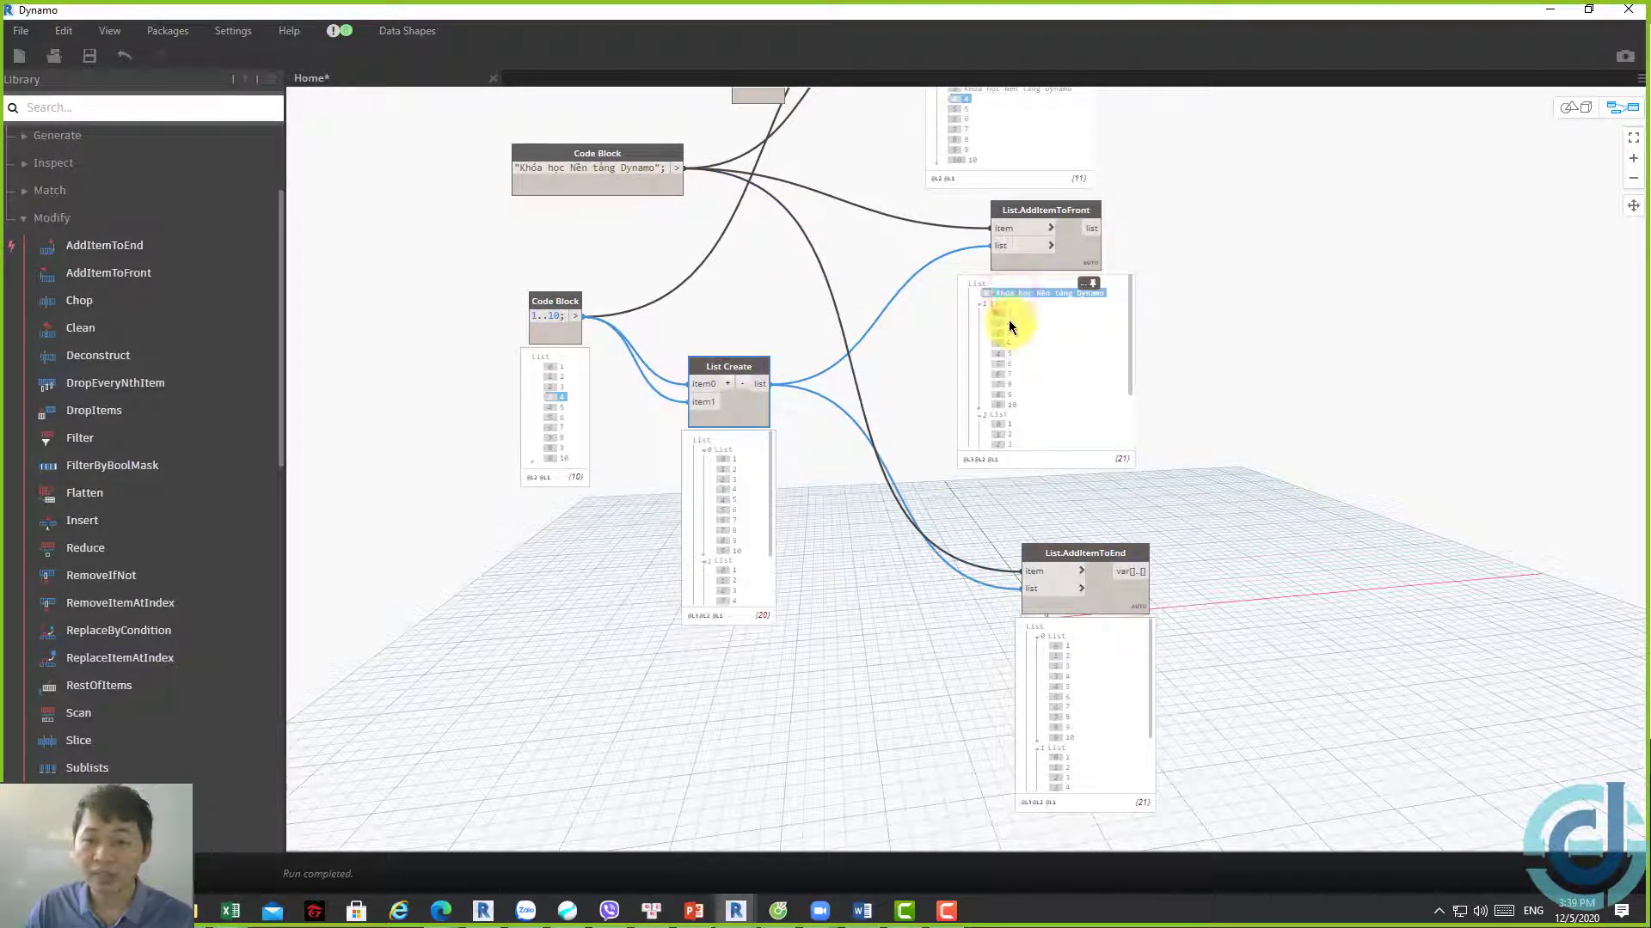
pyautogui.click(995, 301)
pyautogui.click(993, 416)
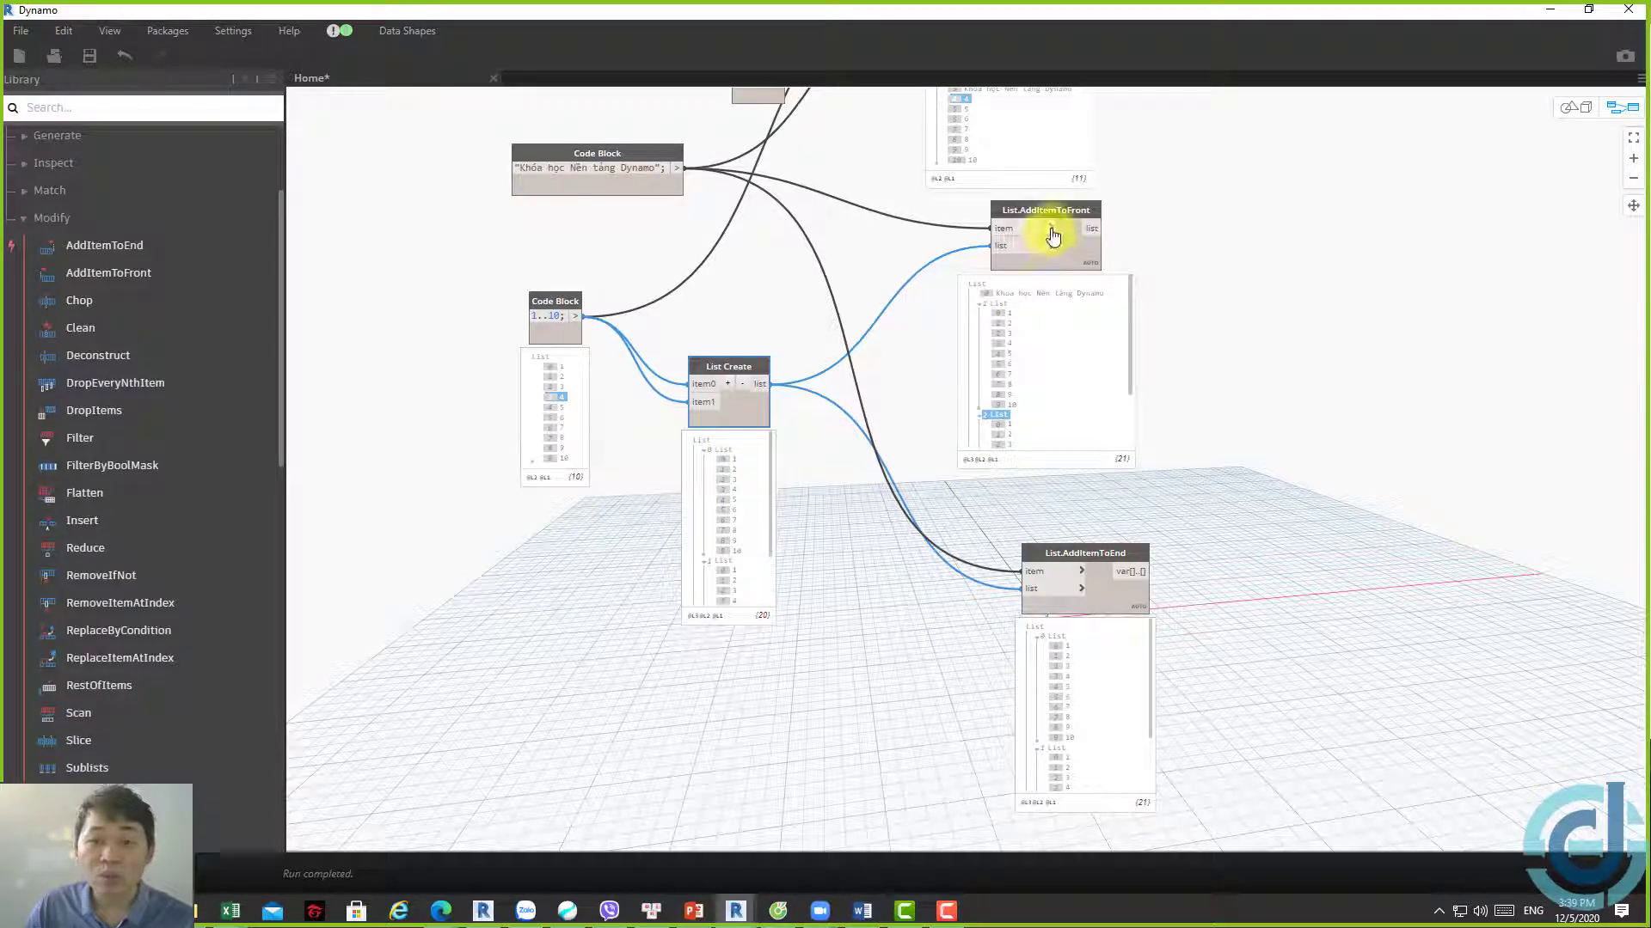
# Turn on list levels for AddItemToFront's list input and check the title in its result
pyautogui.moveTo(1059, 226); pyautogui.dragTo(1080, 282)
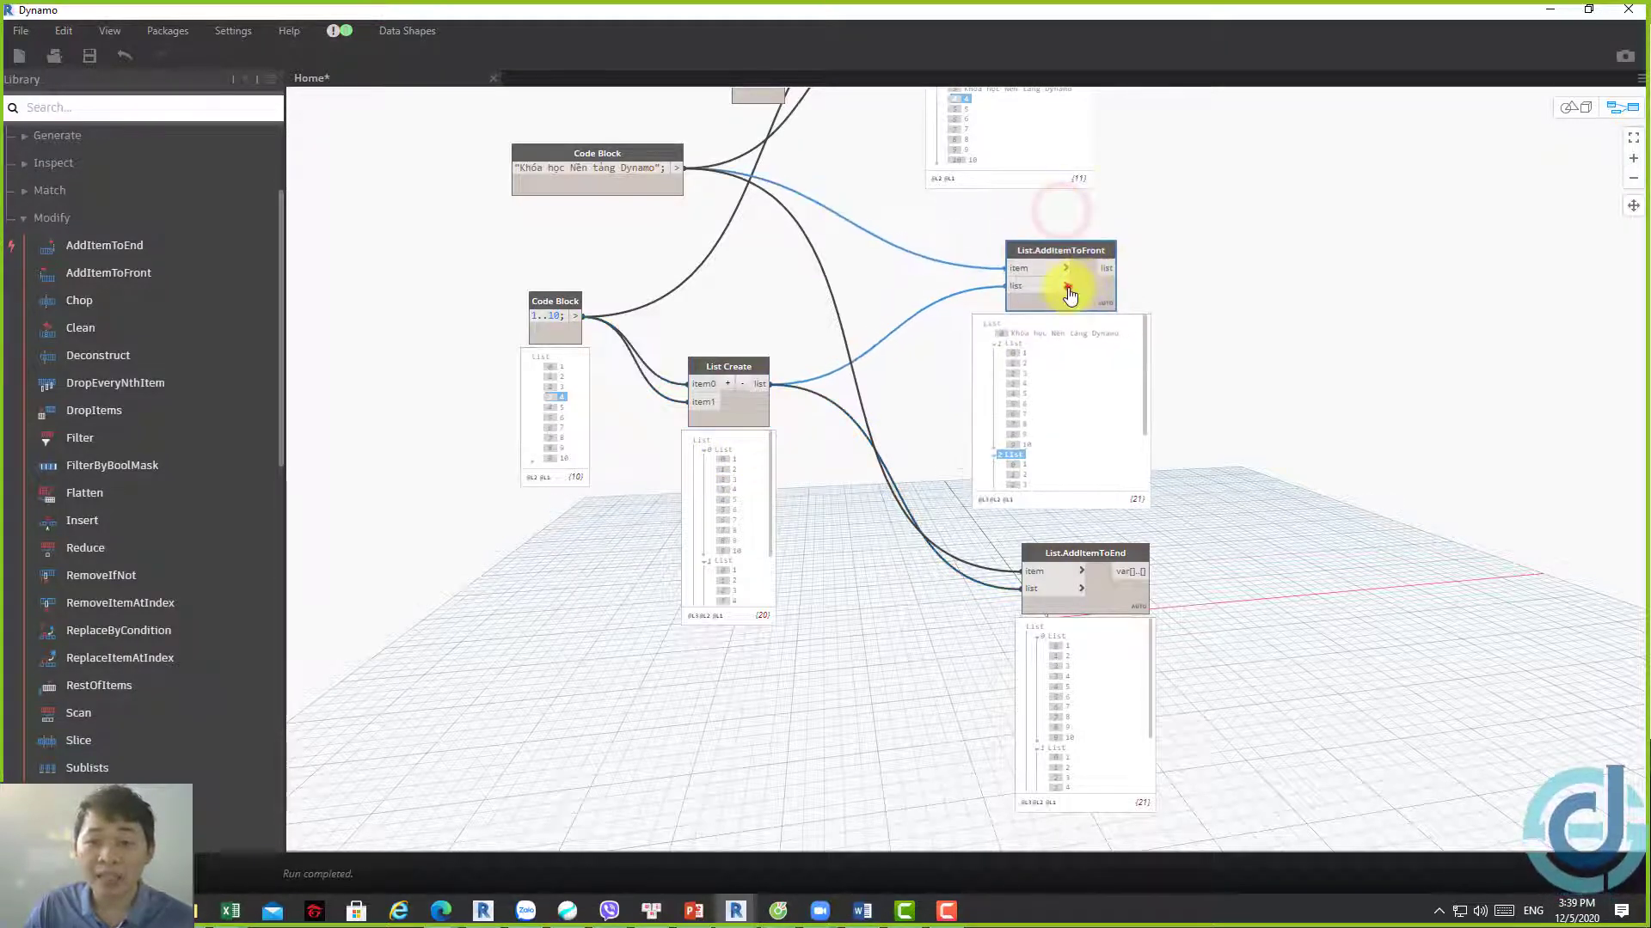
pyautogui.click(1083, 292)
pyautogui.click(1087, 290)
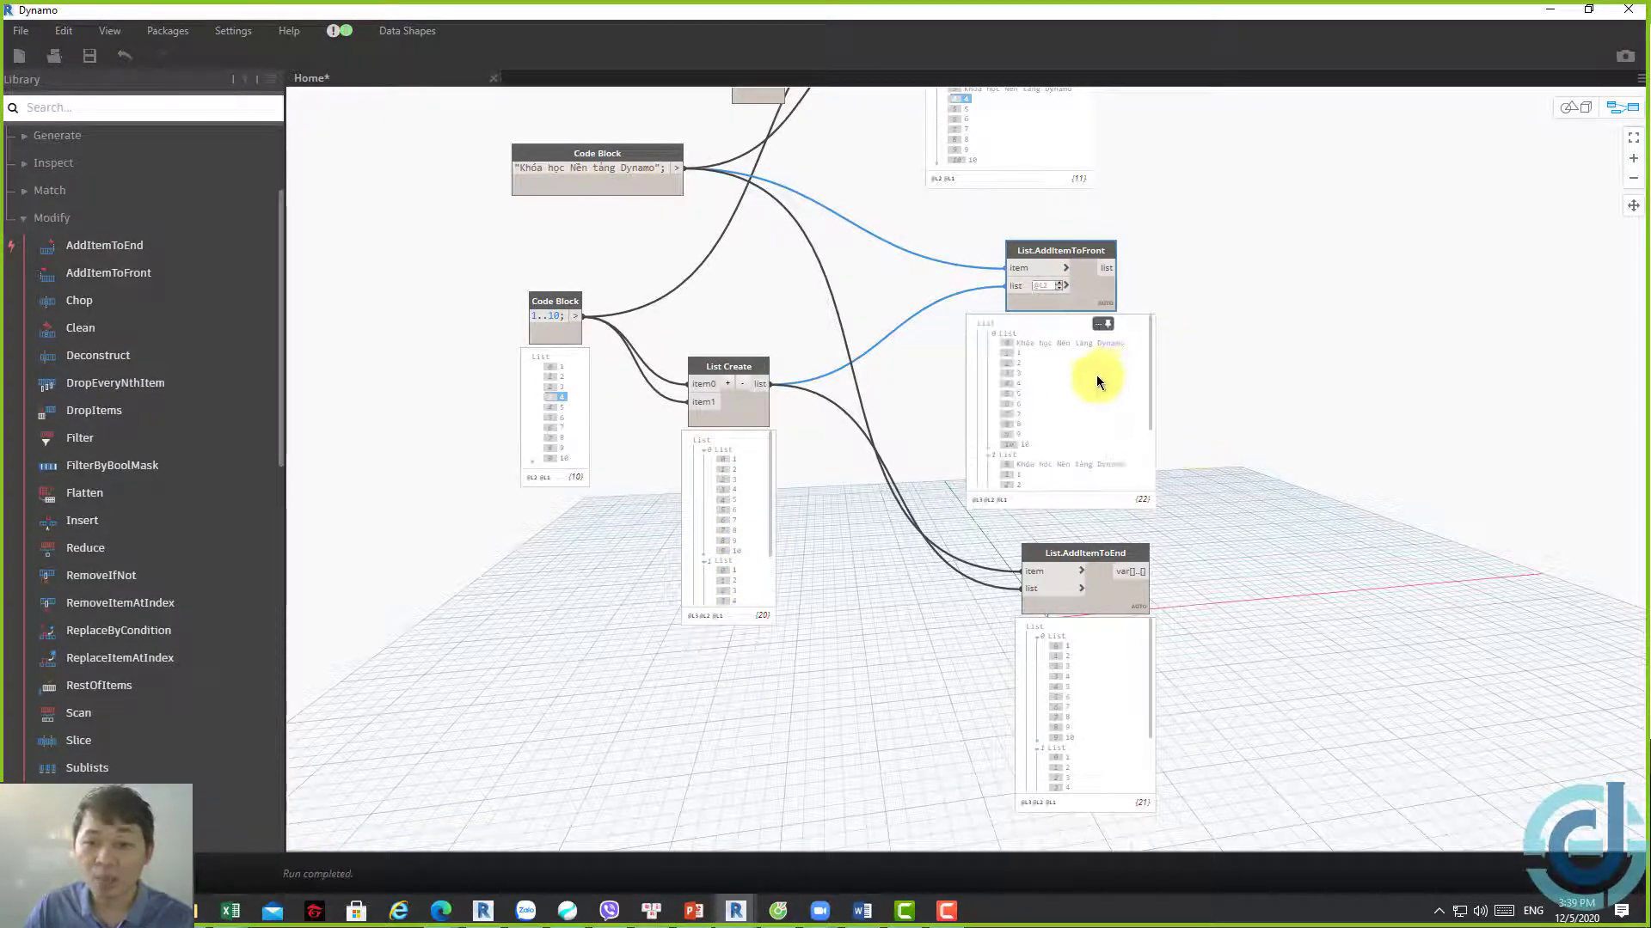
pyautogui.click(1037, 343)
pyautogui.click(1047, 464)
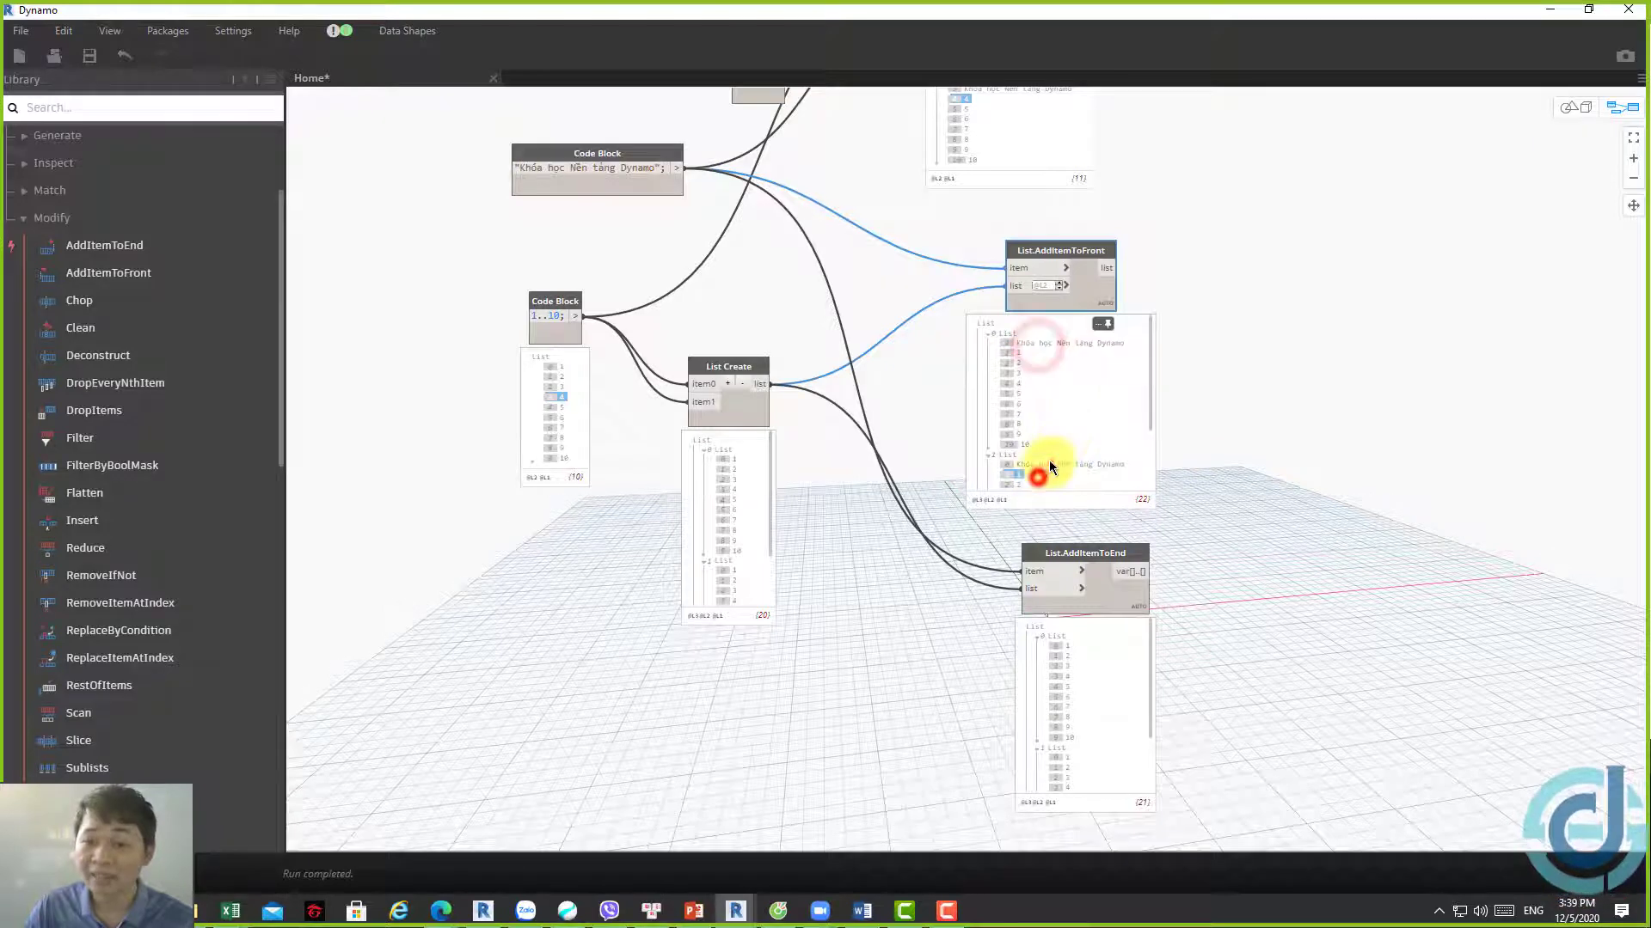
pyautogui.click(1082, 590)
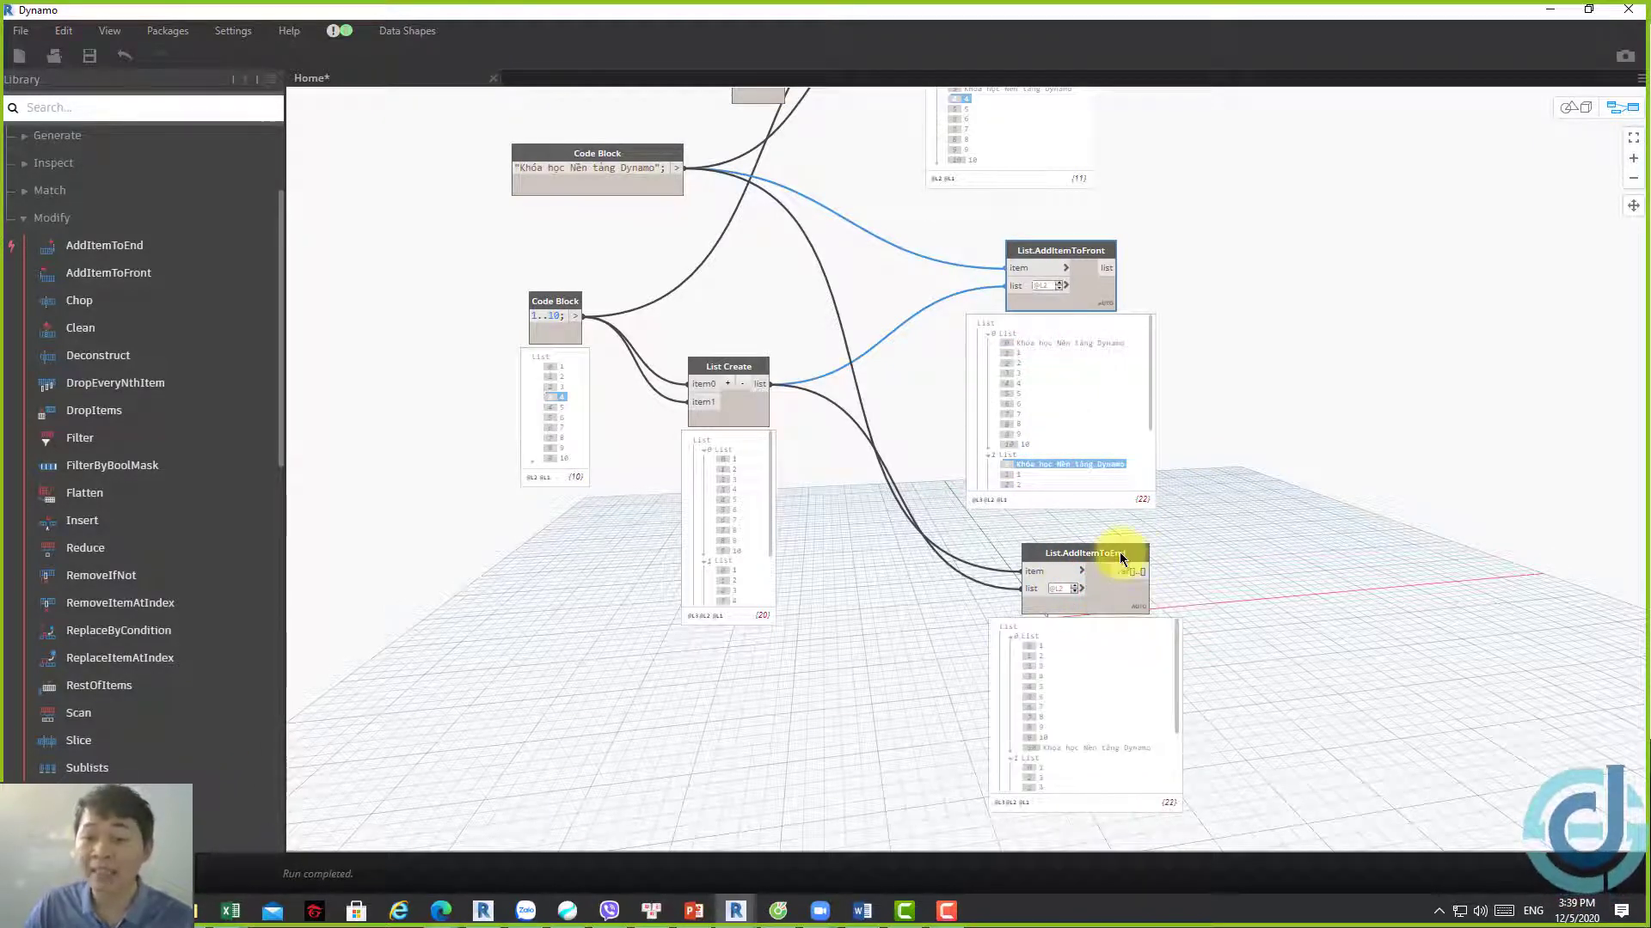
pyautogui.moveTo(1116, 553); pyautogui.dragTo(1106, 540)
pyautogui.scroll(-3, 1085, 649)
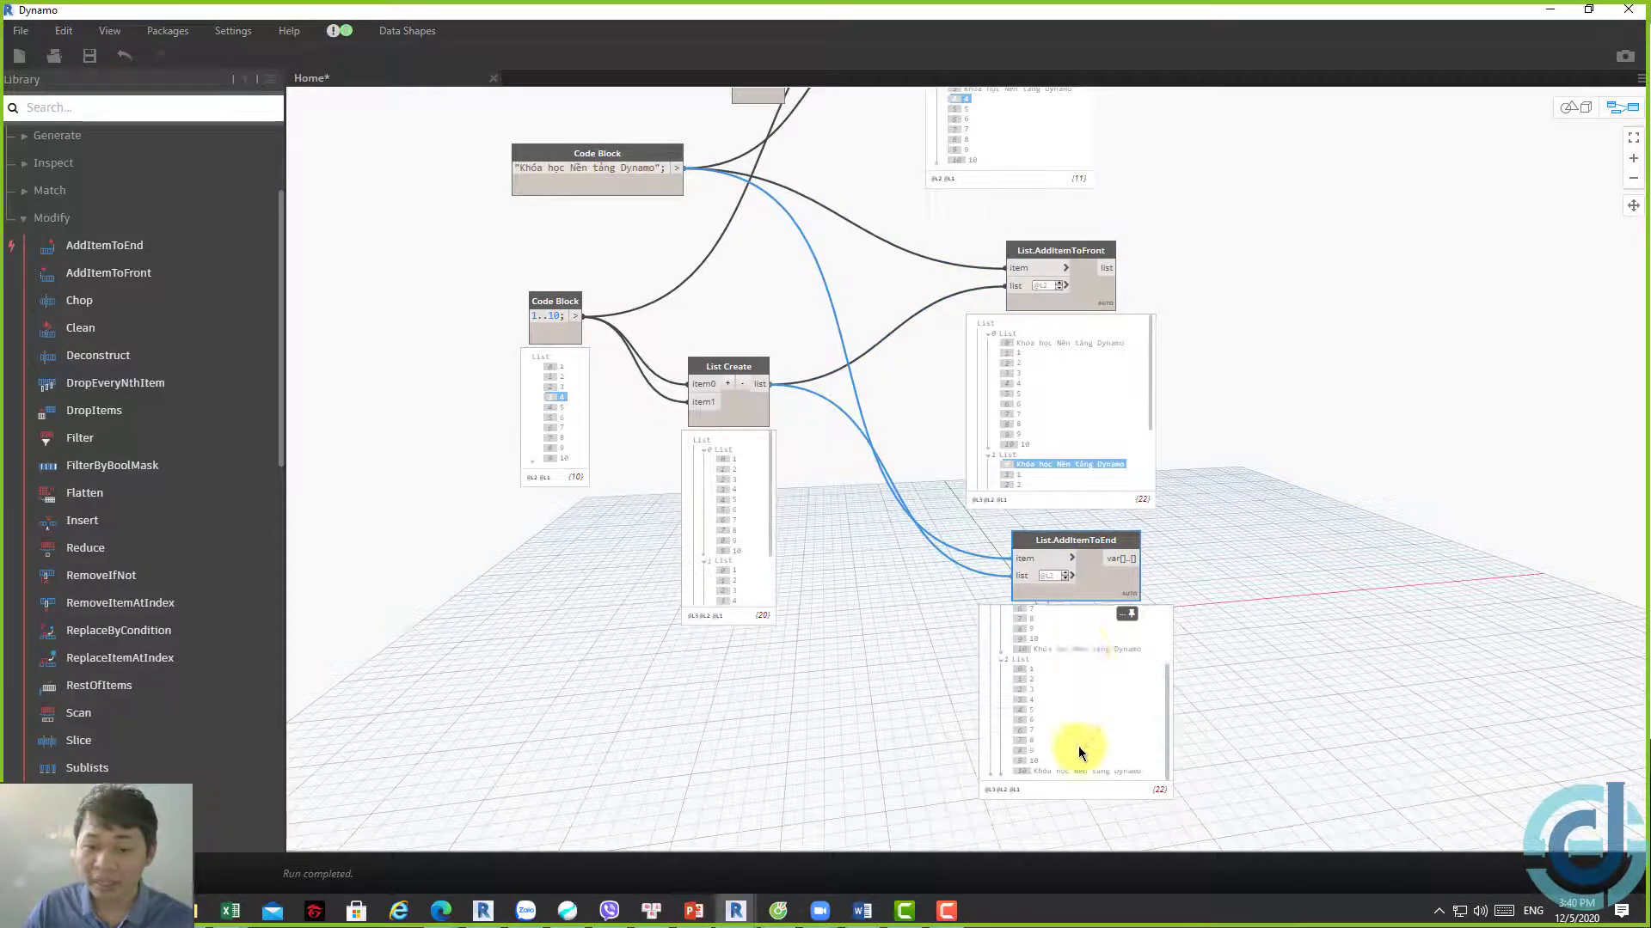
pyautogui.click(1069, 769)
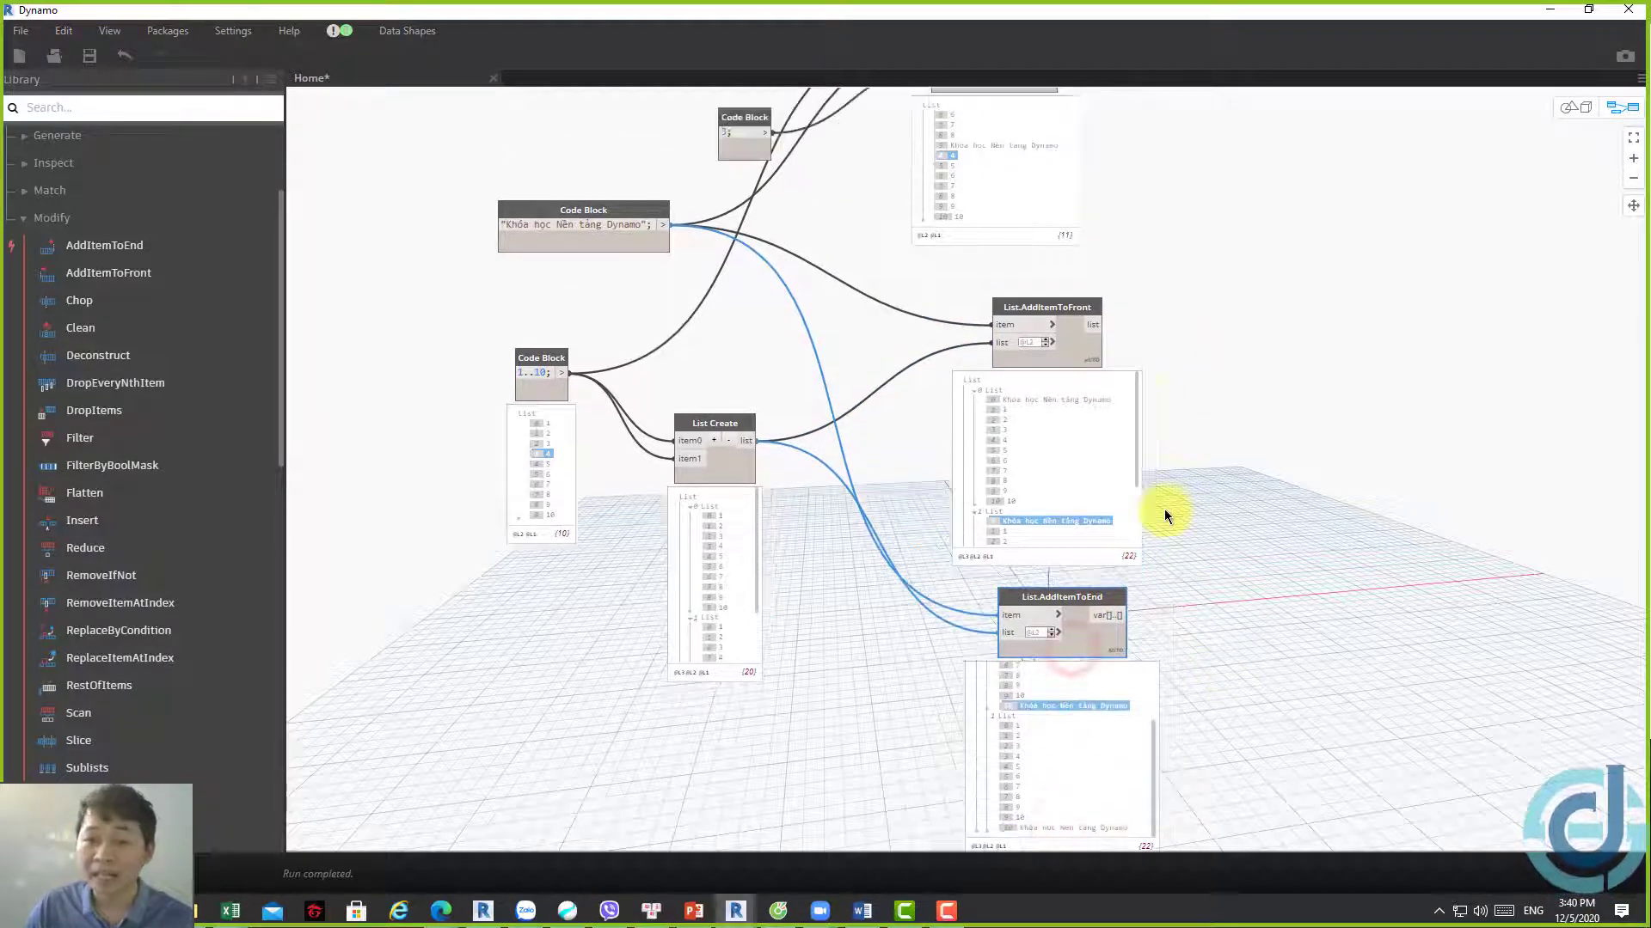
pyautogui.moveTo(1164, 509); pyautogui.dragTo(1123, 368, button='middle')
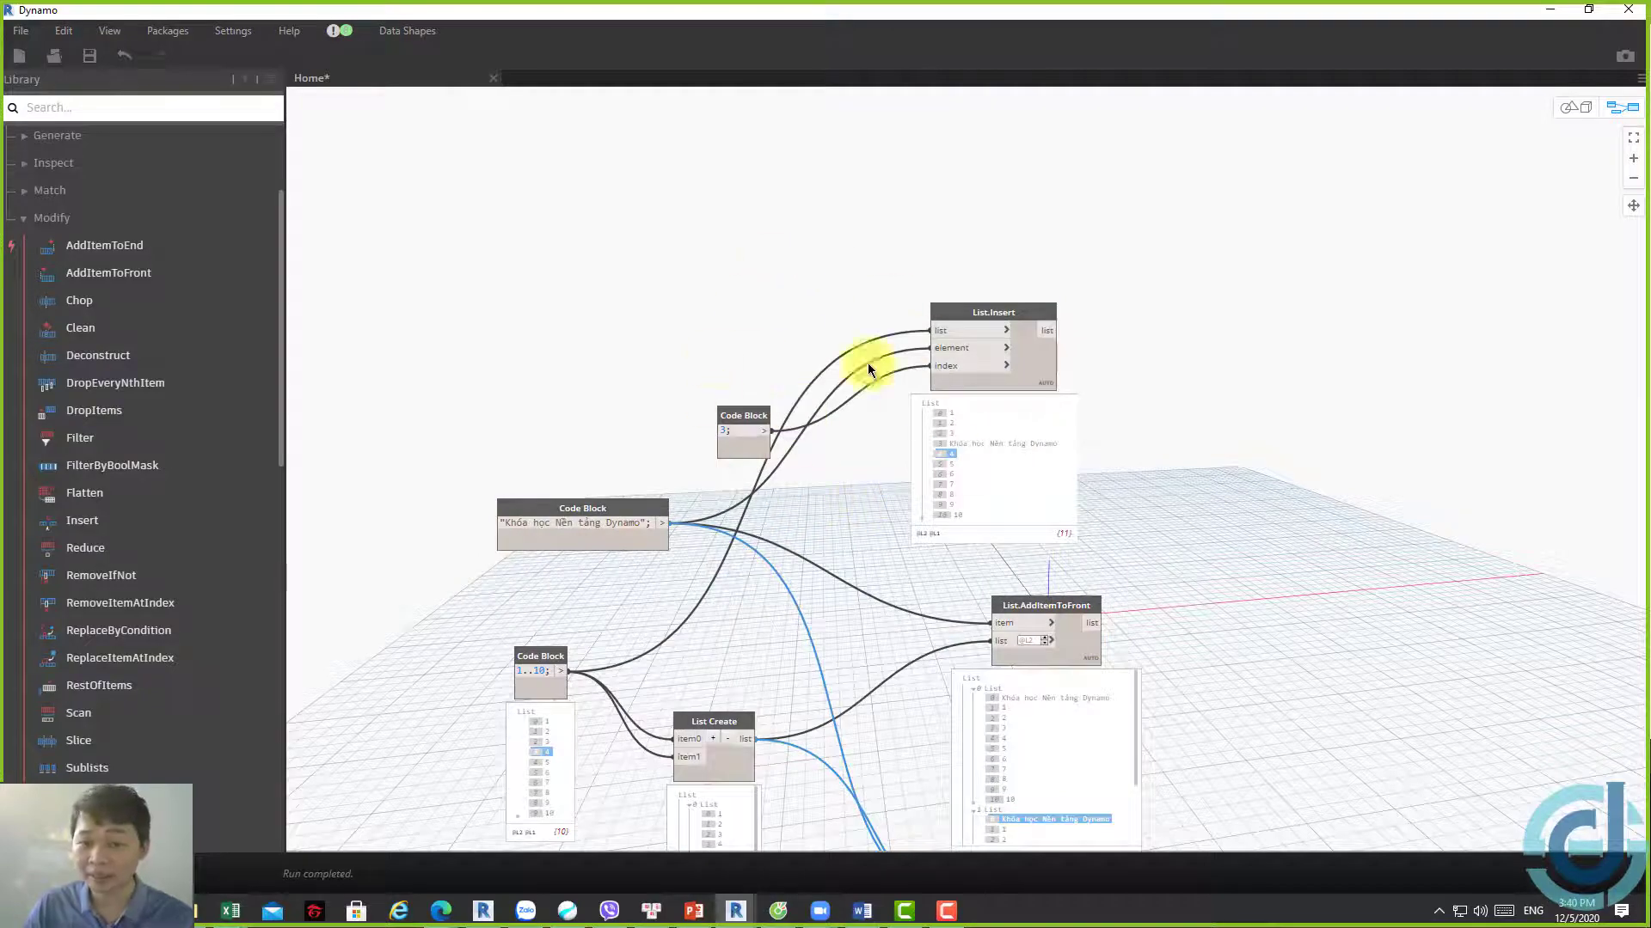
pyautogui.moveTo(1230, 643); pyautogui.dragTo(1116, 463, button='middle')
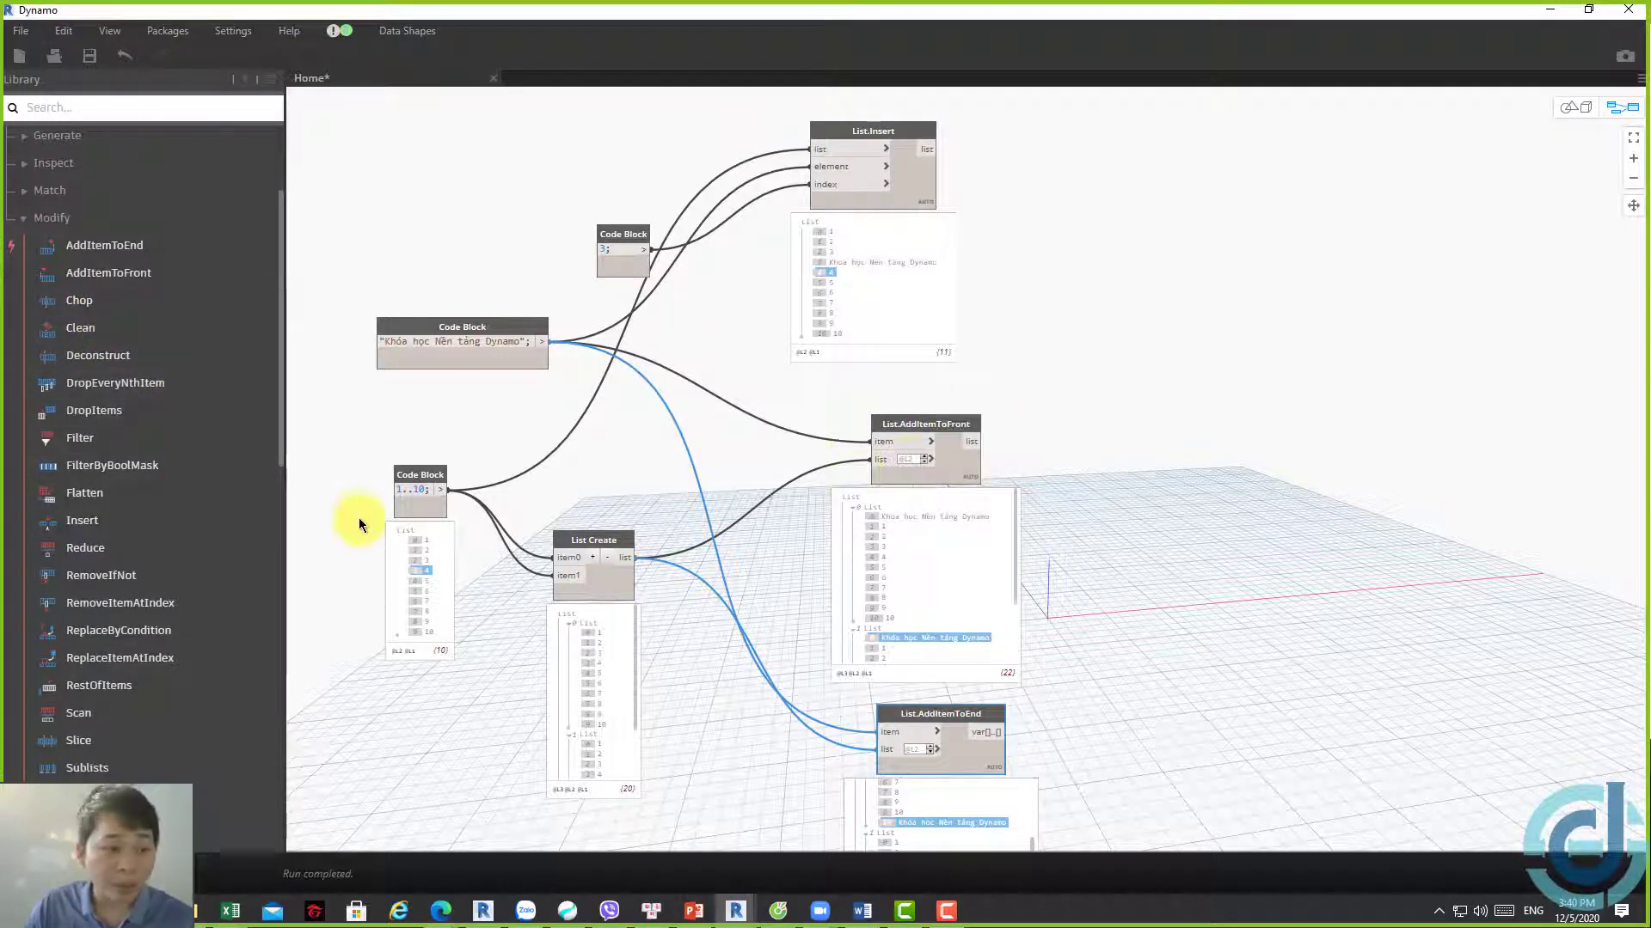
# Add a List.RemoveItemAtIndex node and wire List.Insert's result into its list input
pyautogui.click(161, 604)
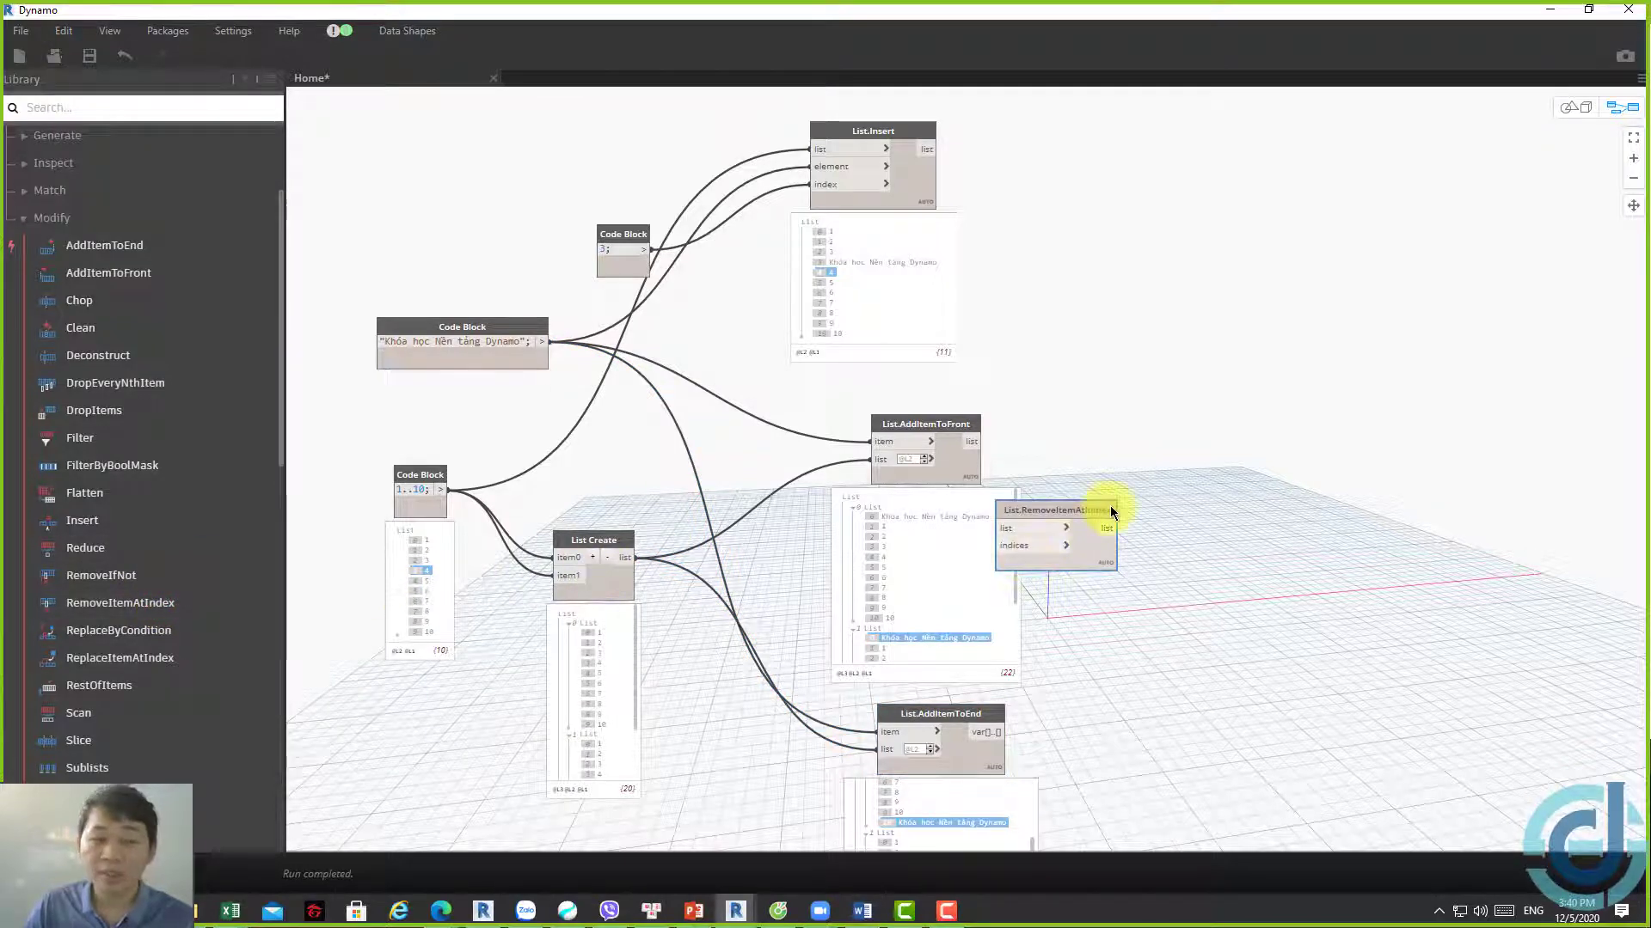
pyautogui.moveTo(1078, 509); pyautogui.dragTo(1245, 210)
pyautogui.scroll(5, 1153, 219)
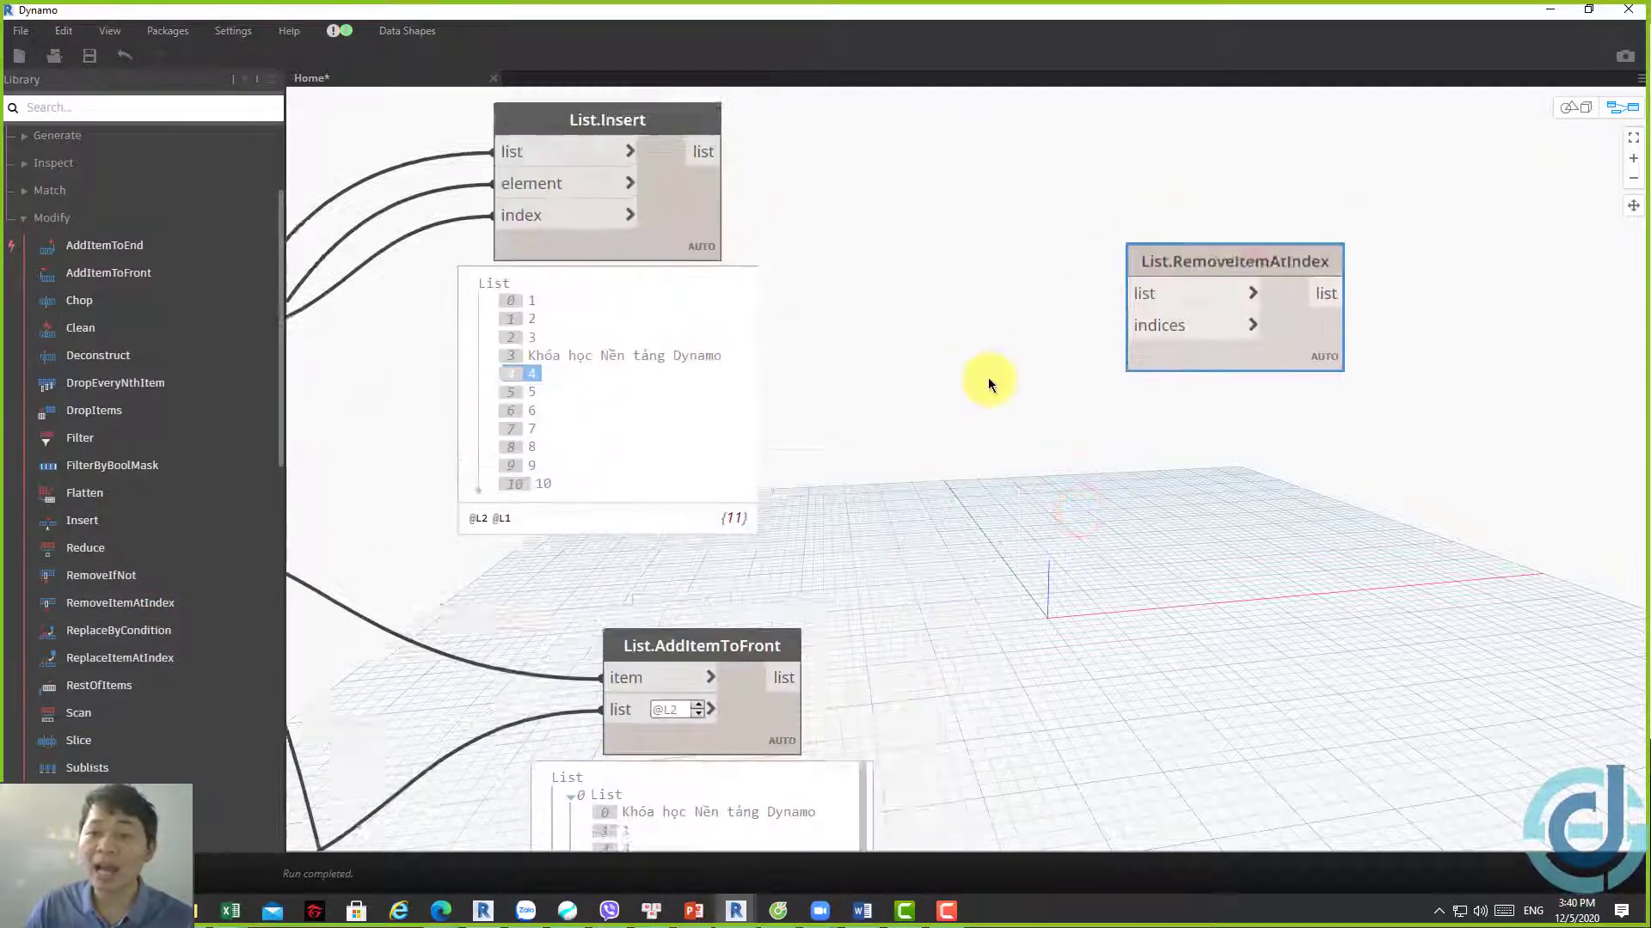
pyautogui.scroll(-2, 988, 384)
pyautogui.moveTo(1150, 357); pyautogui.dragTo(1152, 222)
pyautogui.scroll(-1, 1121, 378)
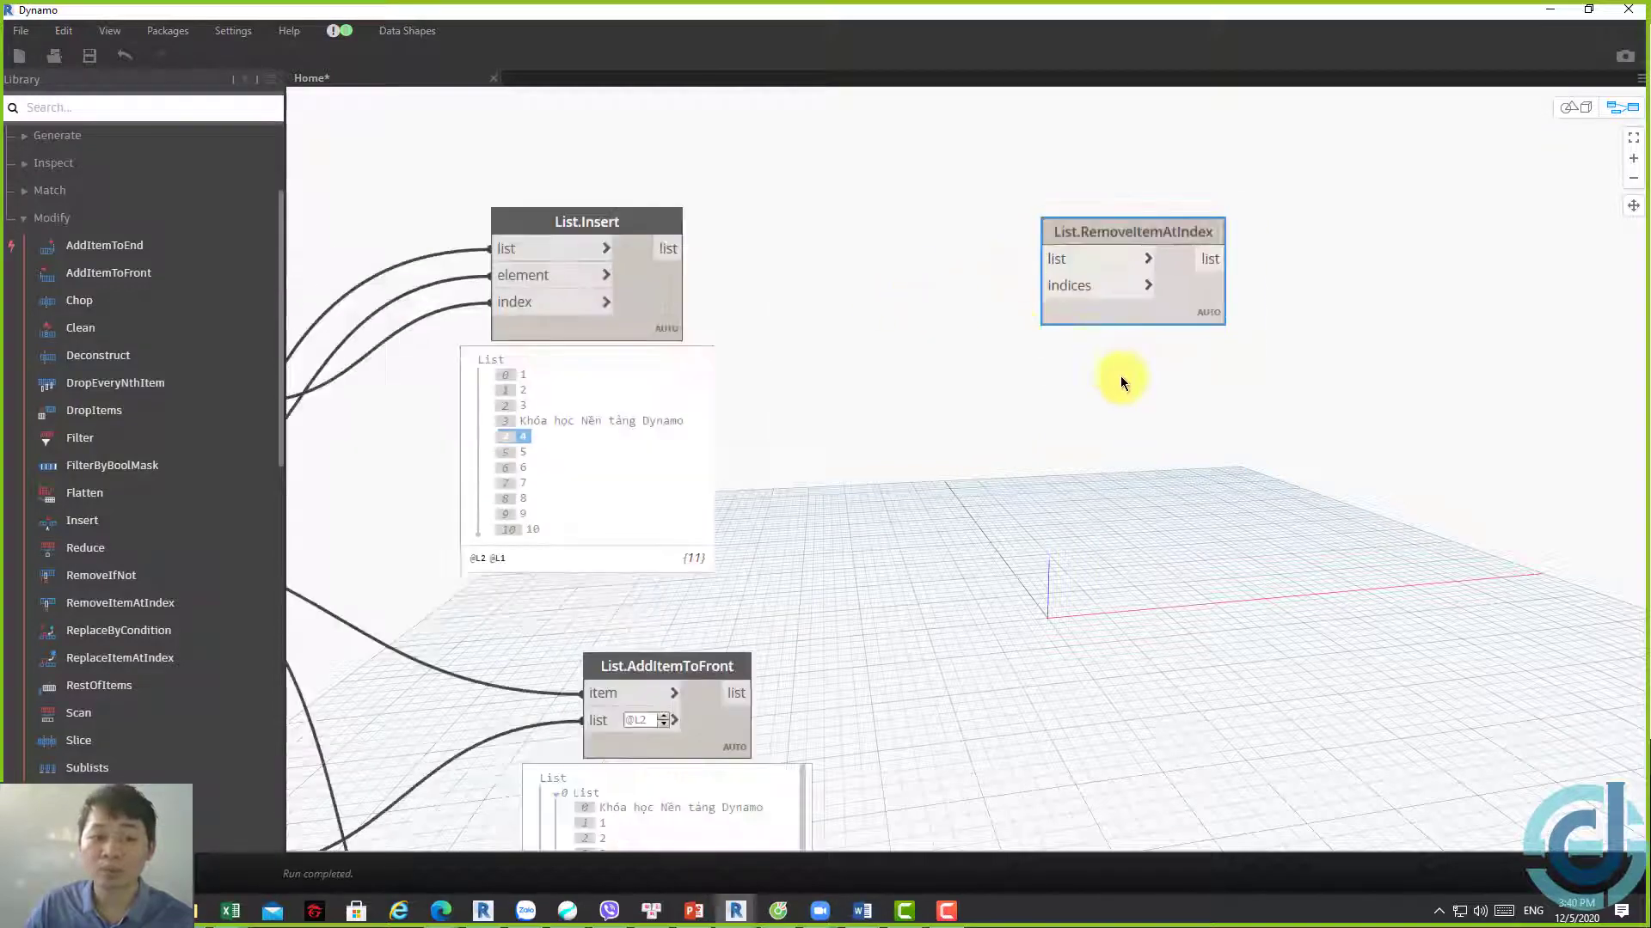
pyautogui.moveTo(741, 253); pyautogui.dragTo(999, 353, button='middle')
pyautogui.moveTo(797, 412); pyautogui.dragTo(919, 320)
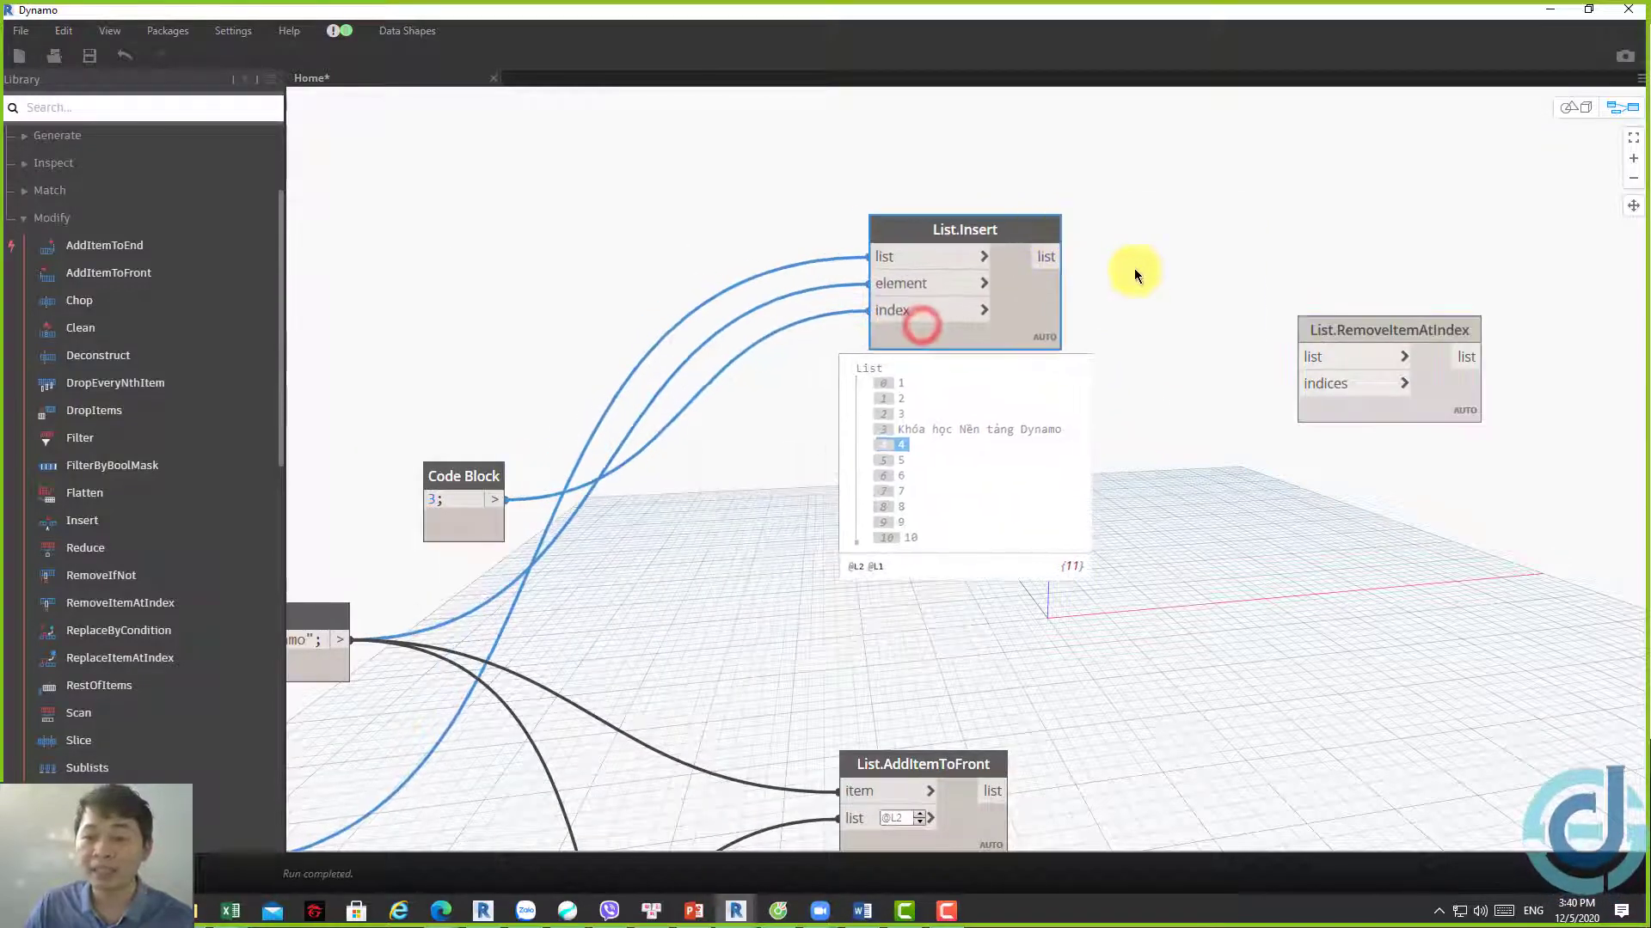
pyautogui.click(1056, 256)
pyautogui.click(1300, 357)
pyautogui.moveTo(1366, 332); pyautogui.dragTo(1393, 221)
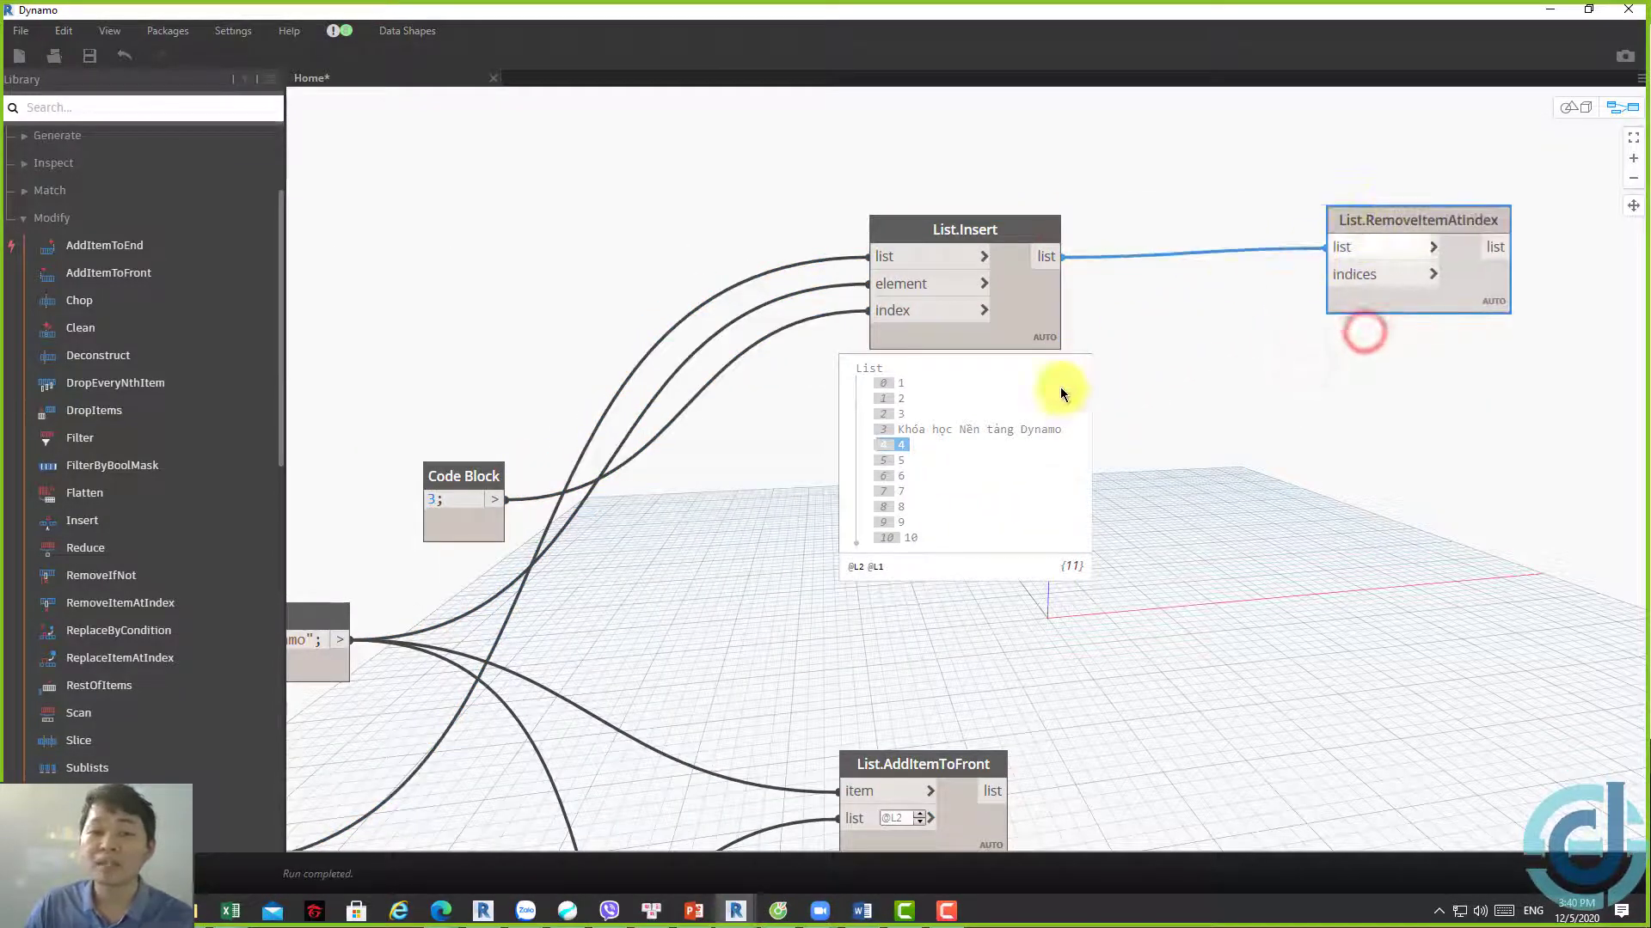
pyautogui.click(913, 429)
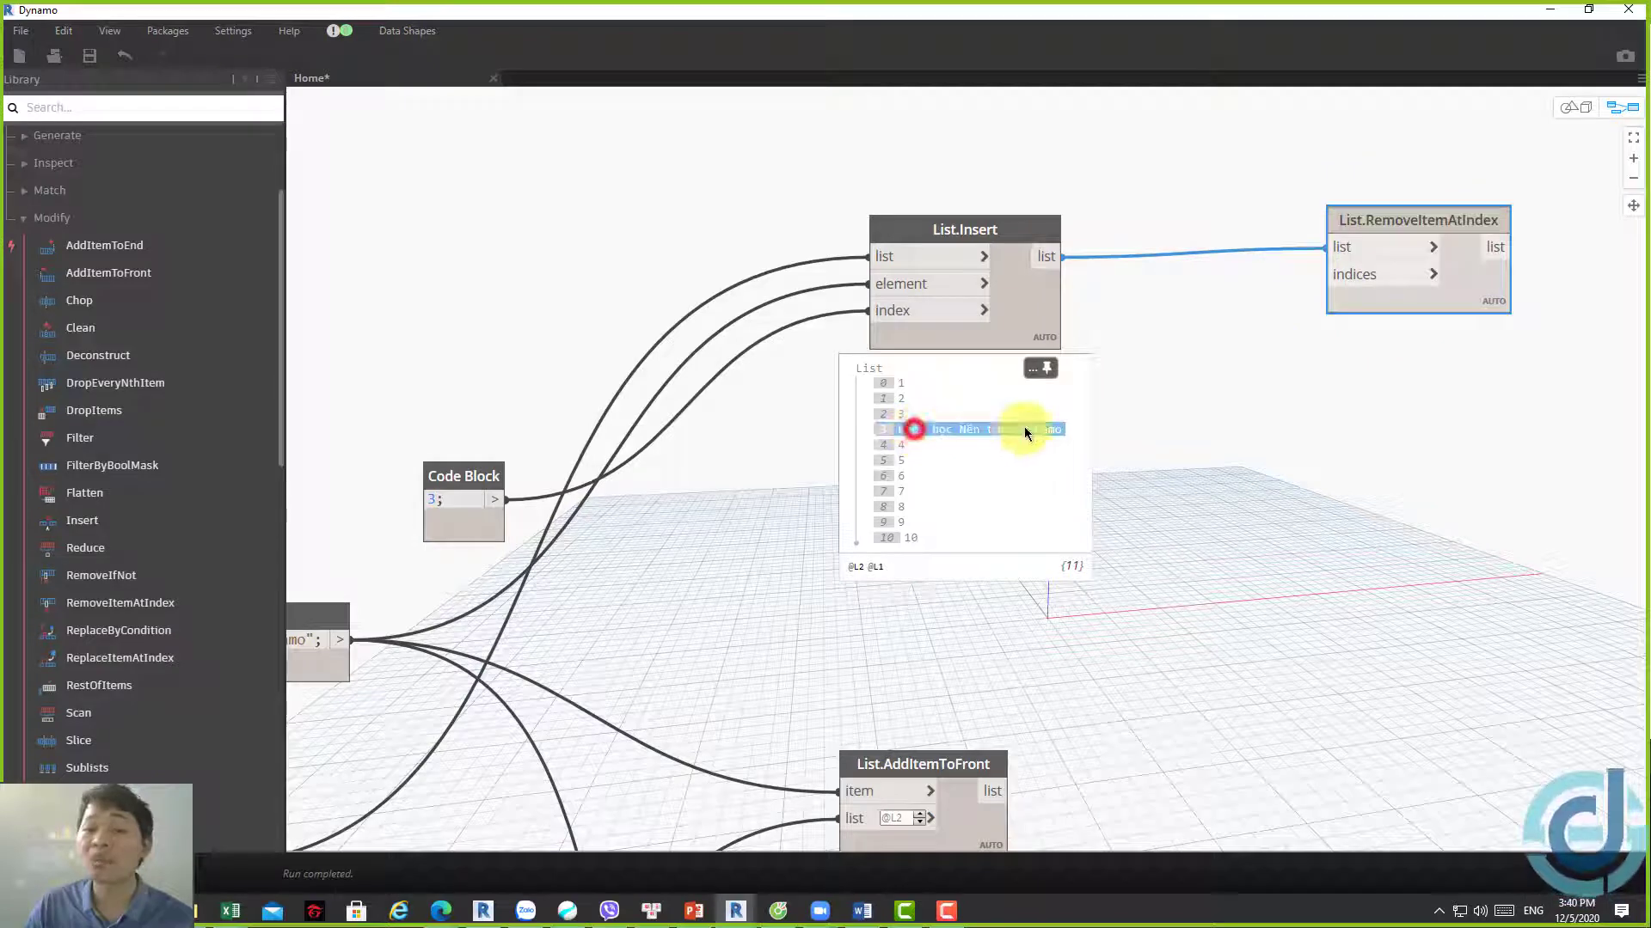
# Feed a Code Block '3;' into the indices input, leaving items 1 to 10
pyautogui.doubleClick(1246, 387)
pyautogui.write('3;')
pyautogui.click(1388, 401)
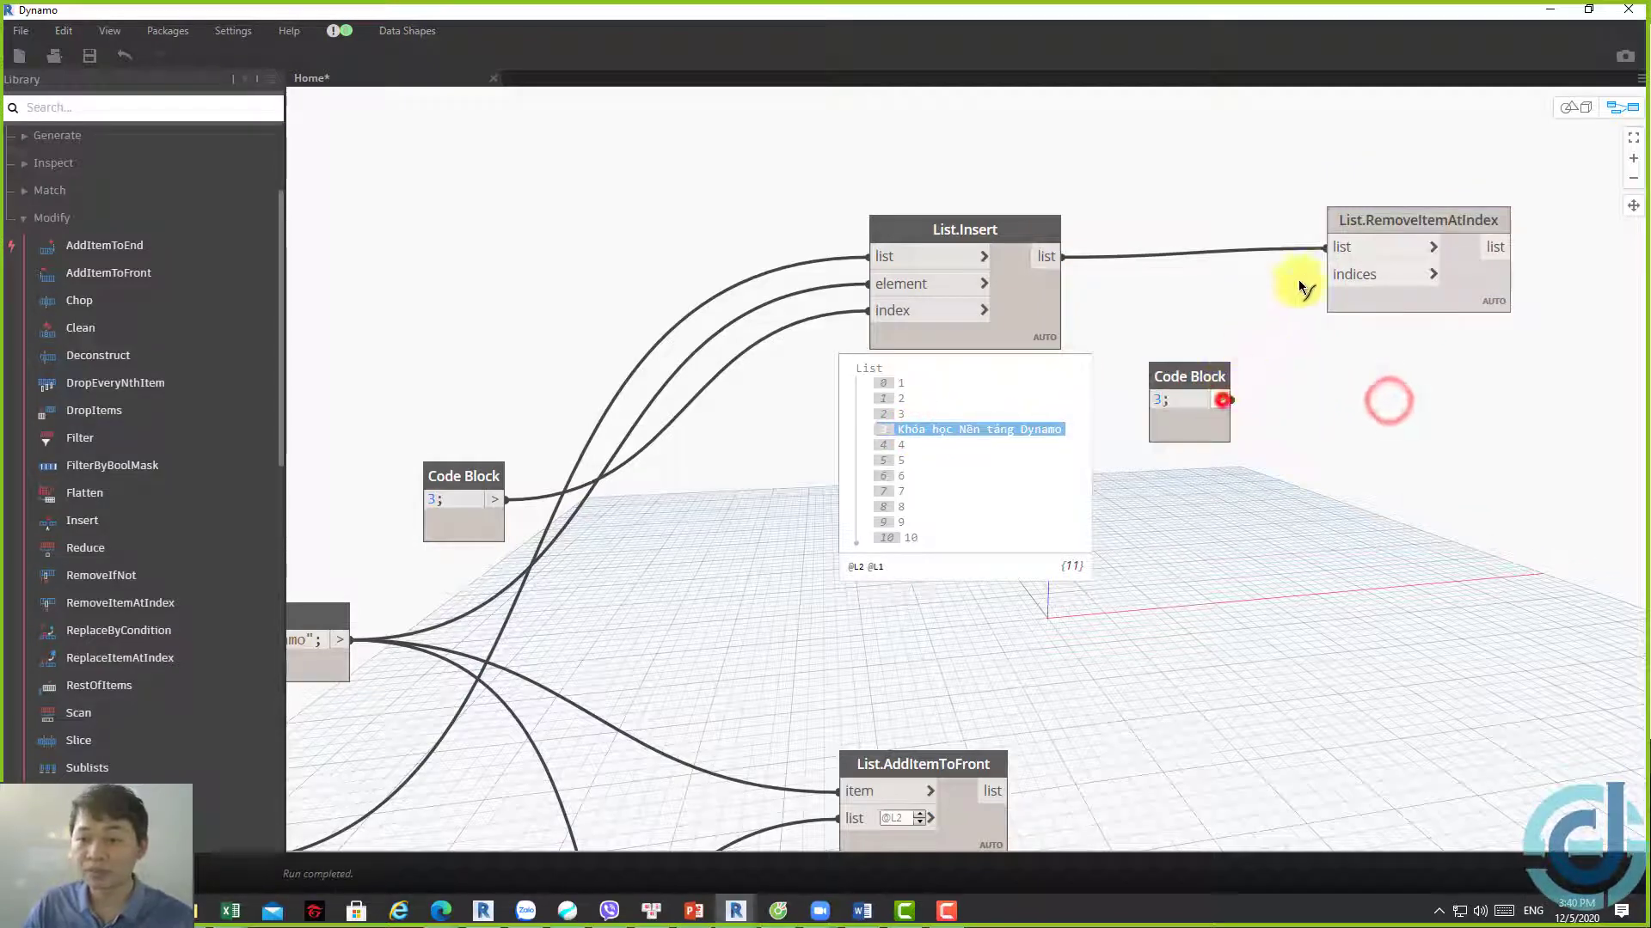
pyautogui.click(1328, 275)
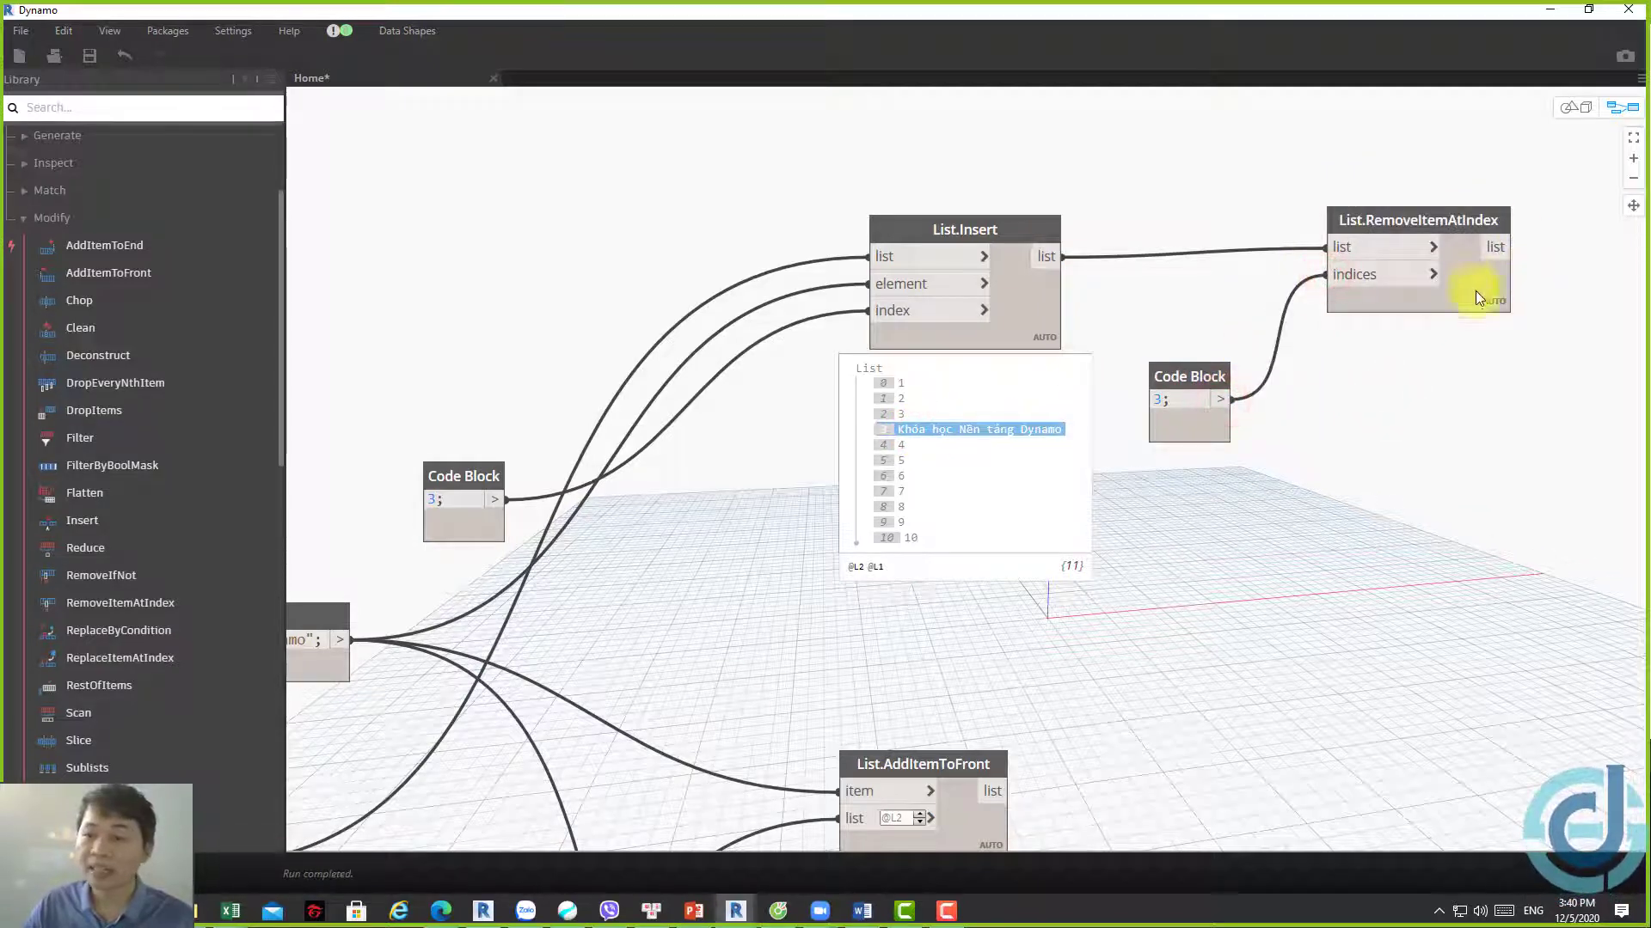
pyautogui.click(1492, 331)
pyautogui.moveTo(1492, 331); pyautogui.dragTo(1124, 365, button='middle')
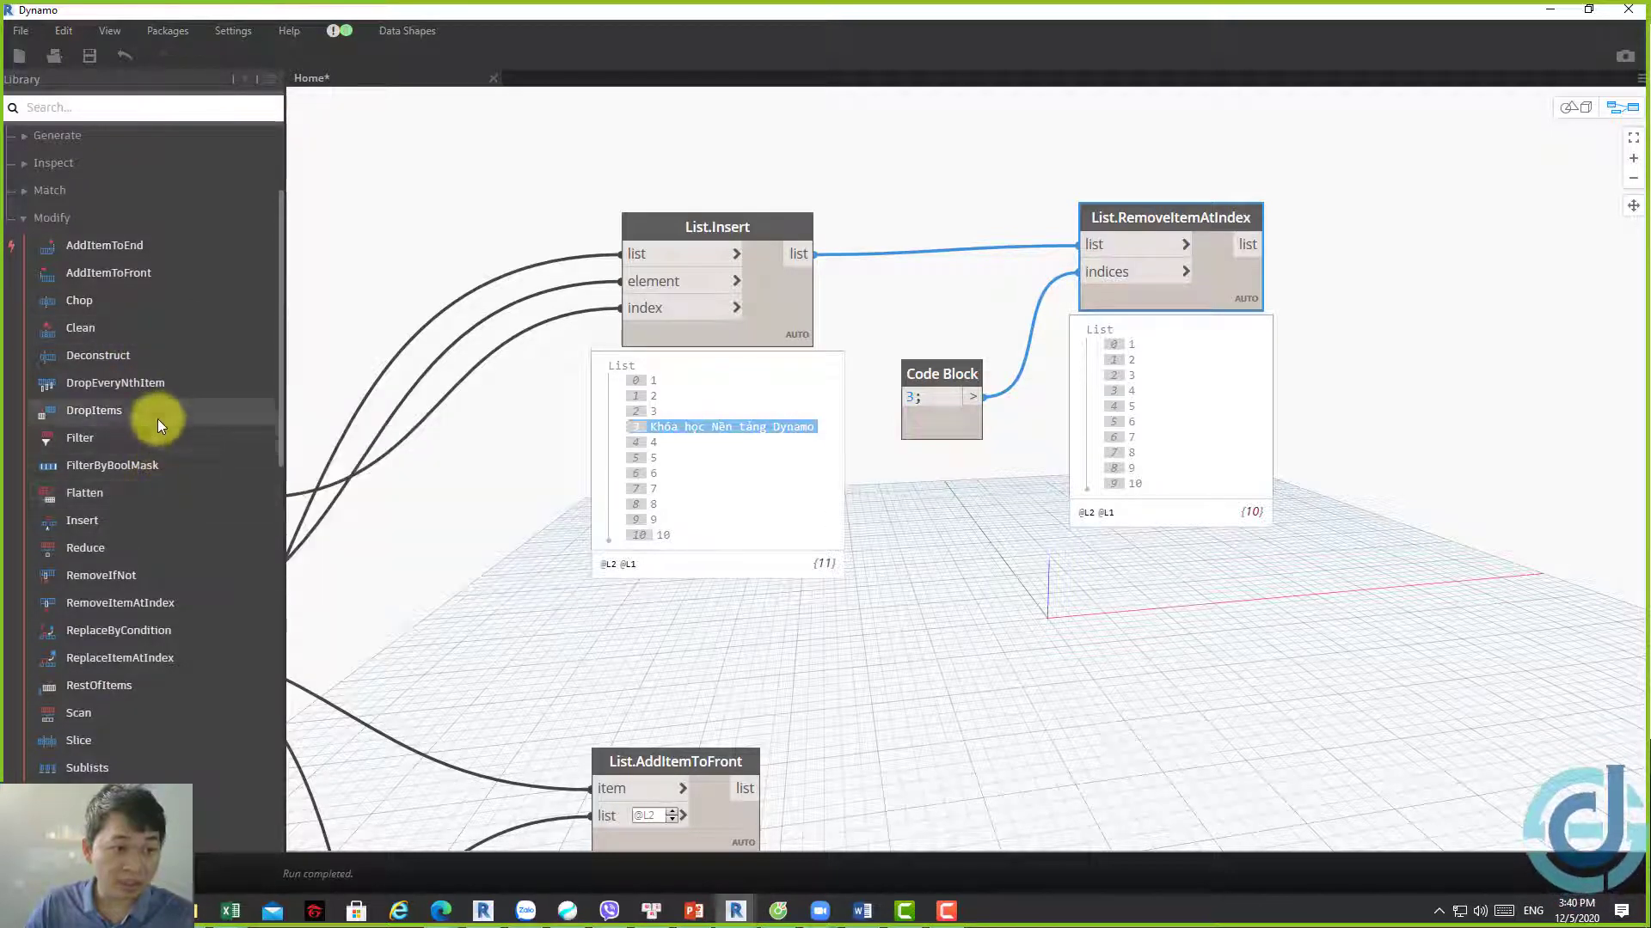
# Place a List.Chop node from Library > Modify to the right of RemoveItemAtIndex
pyautogui.moveTo(110, 301)
pyautogui.mouseDown()
pyautogui.moveTo(1017, 514)
pyautogui.moveTo(1366, 544)
pyautogui.moveTo(1427, 163)
pyautogui.mouseUp()
pyautogui.moveTo(1258, 222); pyautogui.dragTo(889, 421, button='middle')
pyautogui.moveTo(993, 385); pyautogui.dragTo(1226, 365)
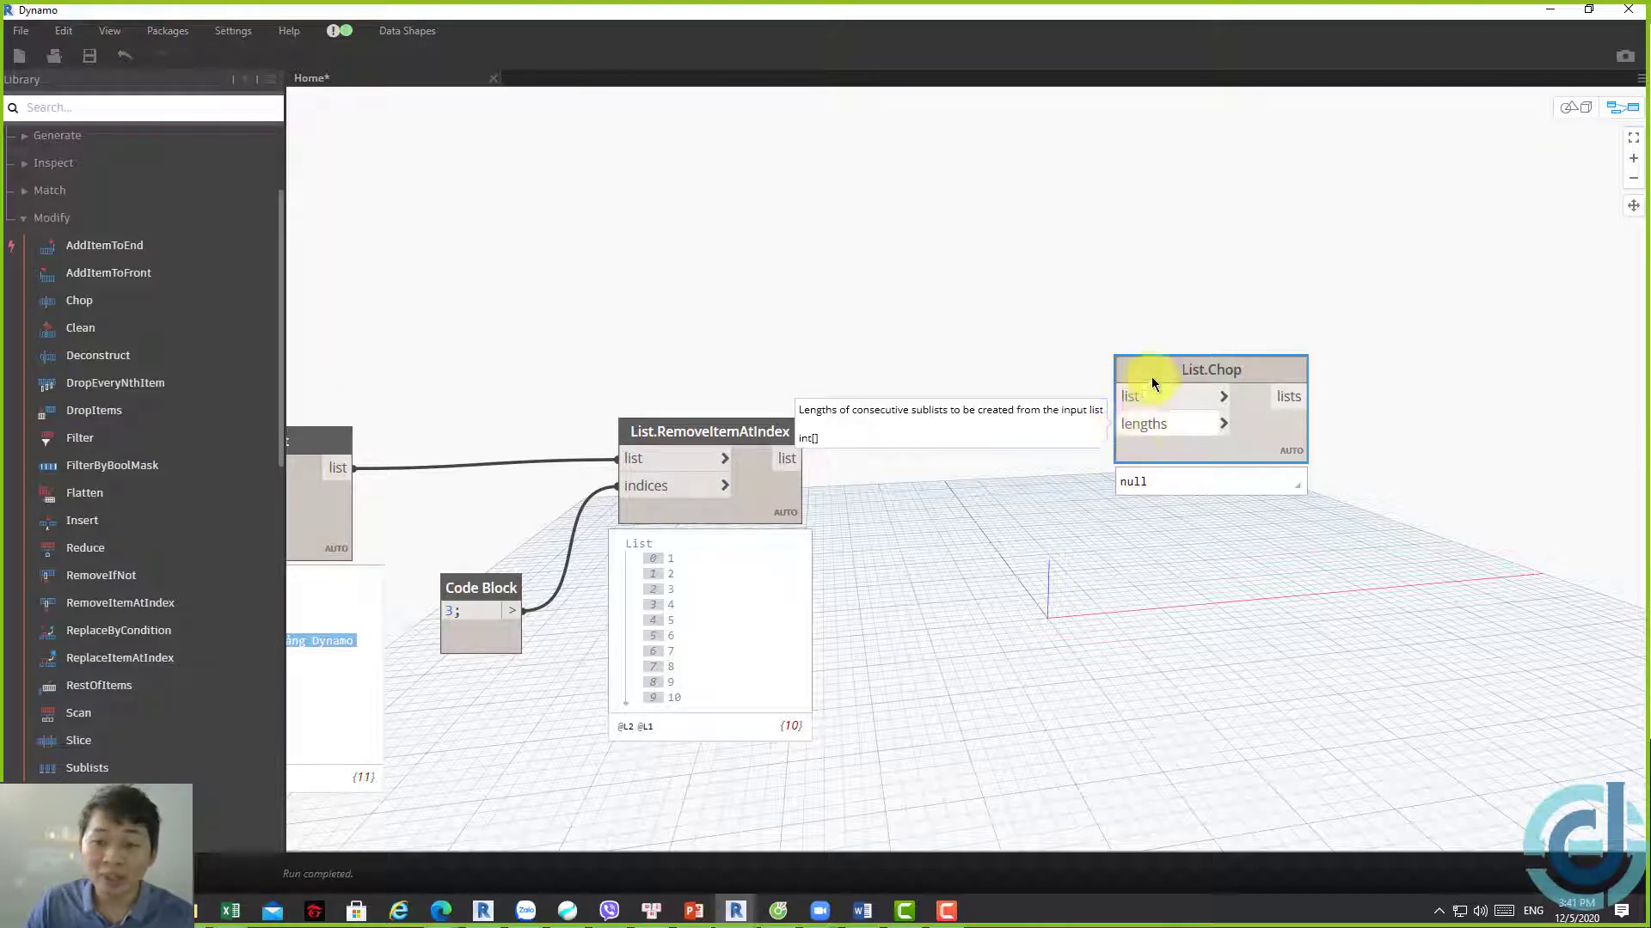
# Wire the 1–10 list into List.Chop with a Code Block length of 3
pyautogui.click(800, 458)
pyautogui.click(1124, 395)
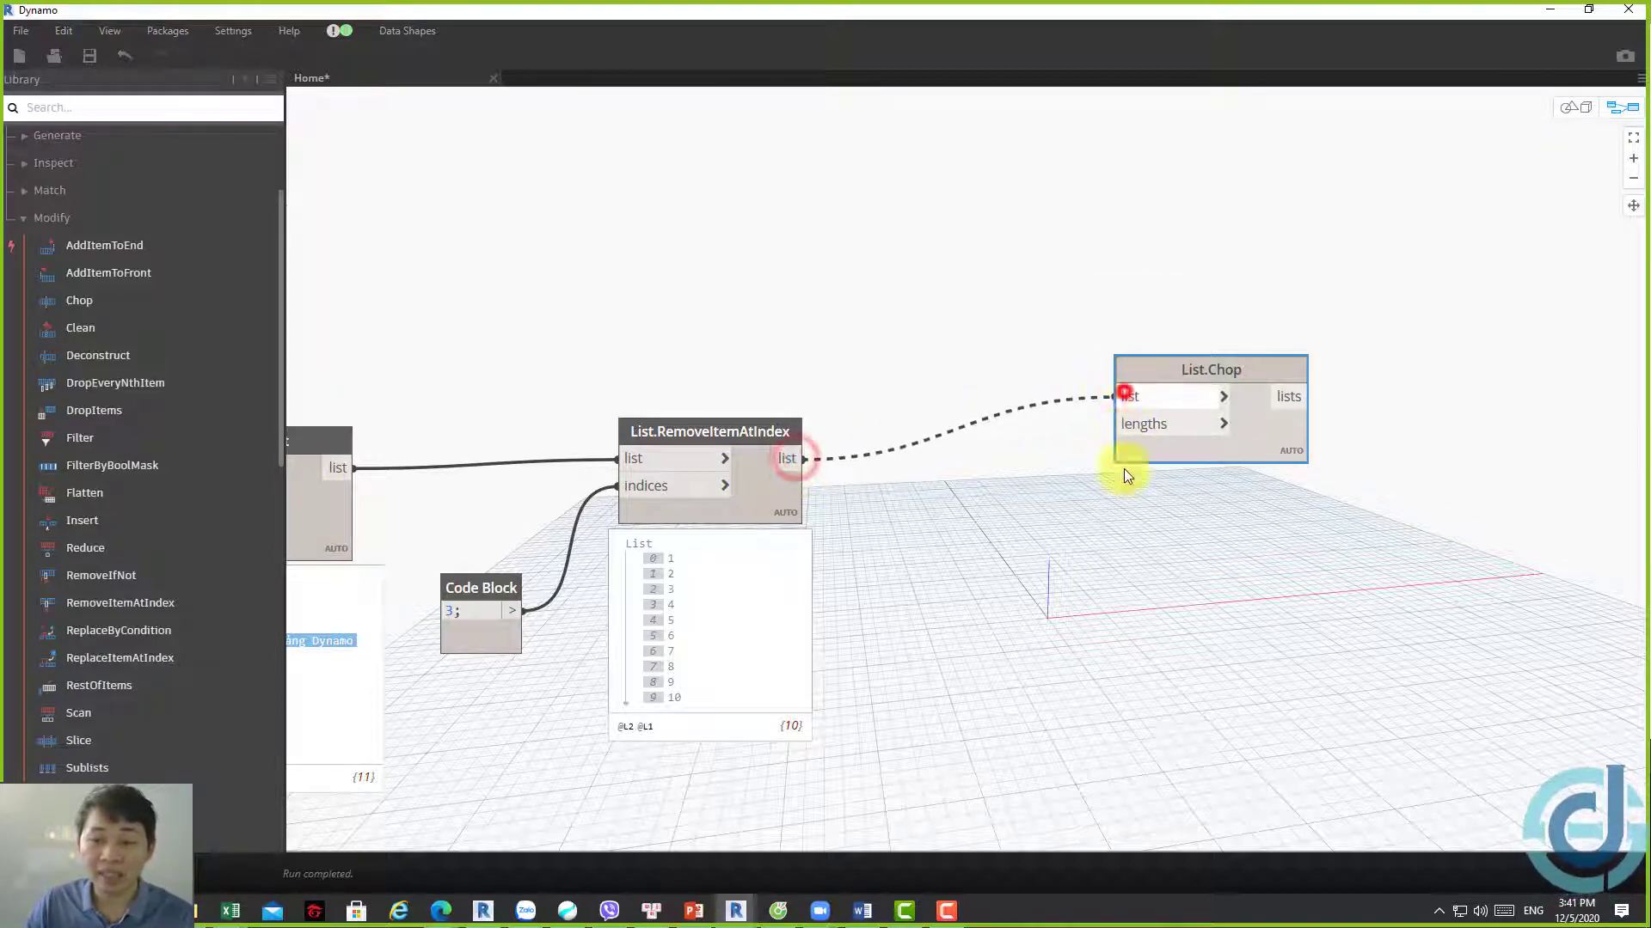
pyautogui.doubleClick(1063, 545)
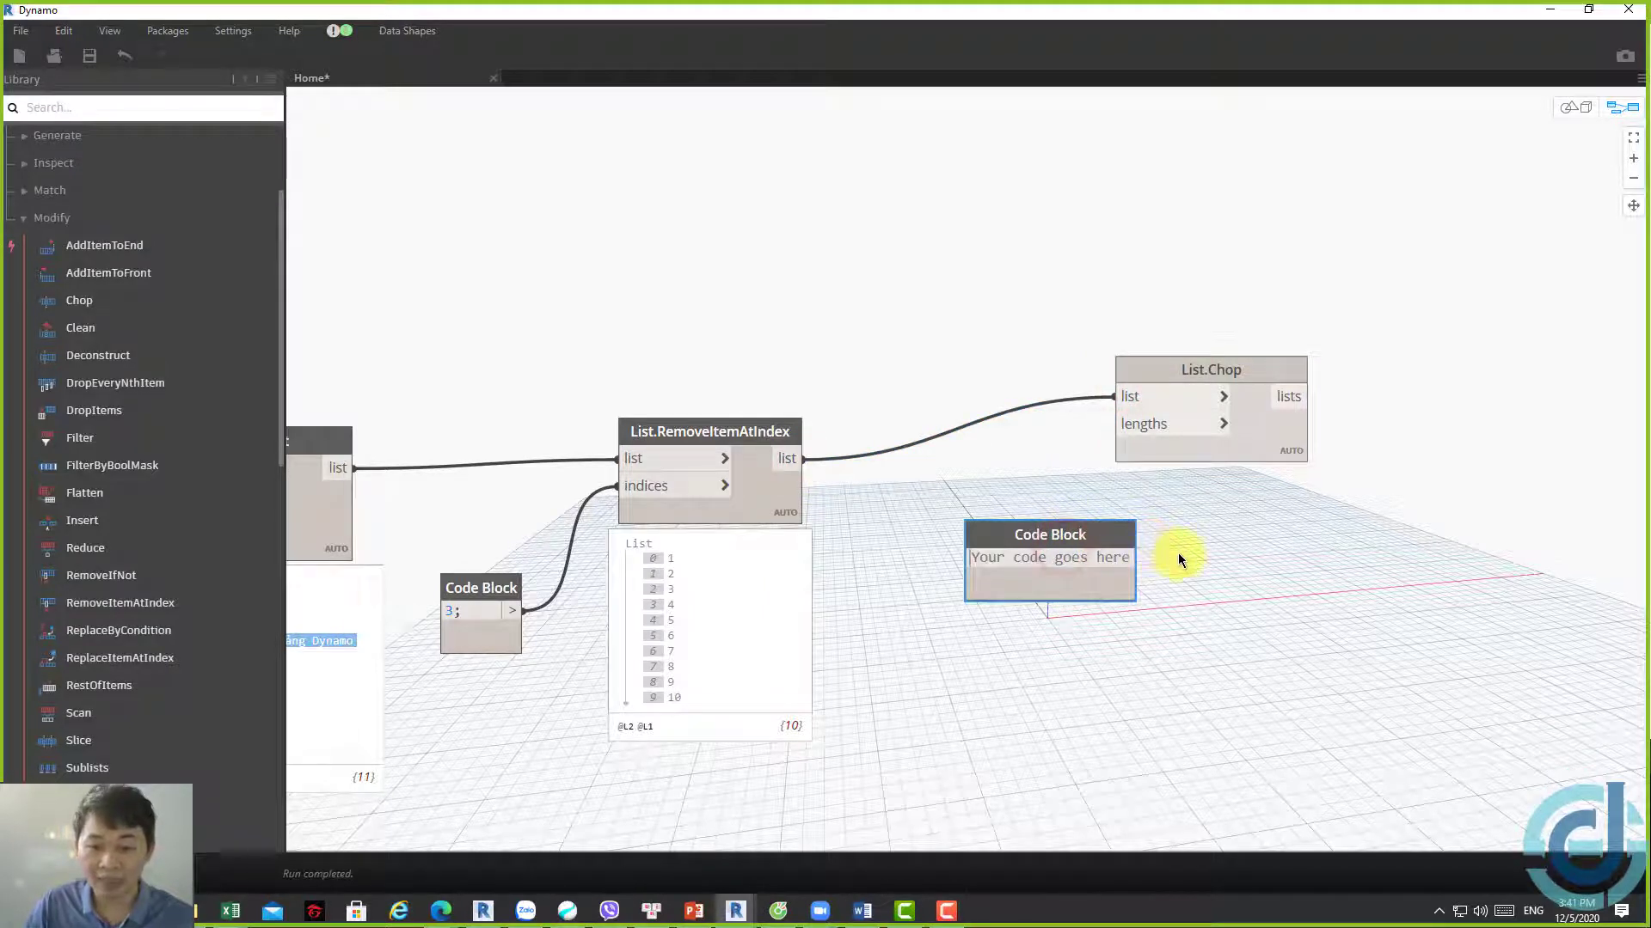
pyautogui.write('3')
pyautogui.click(1241, 482)
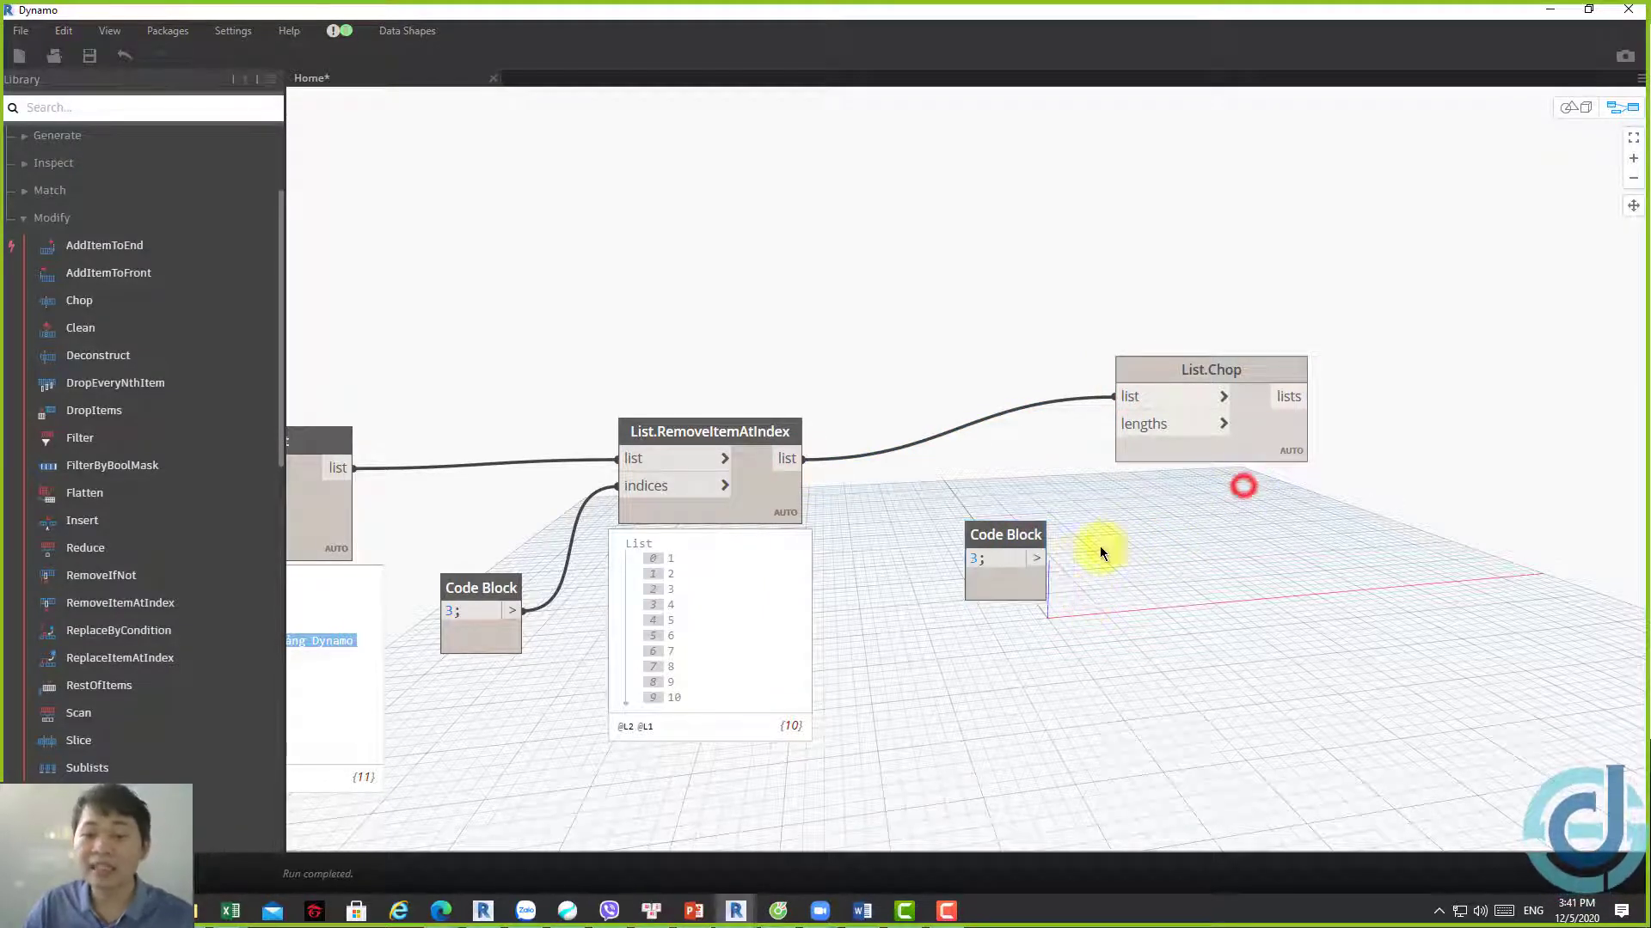
pyautogui.click(1038, 558)
pyautogui.click(1125, 432)
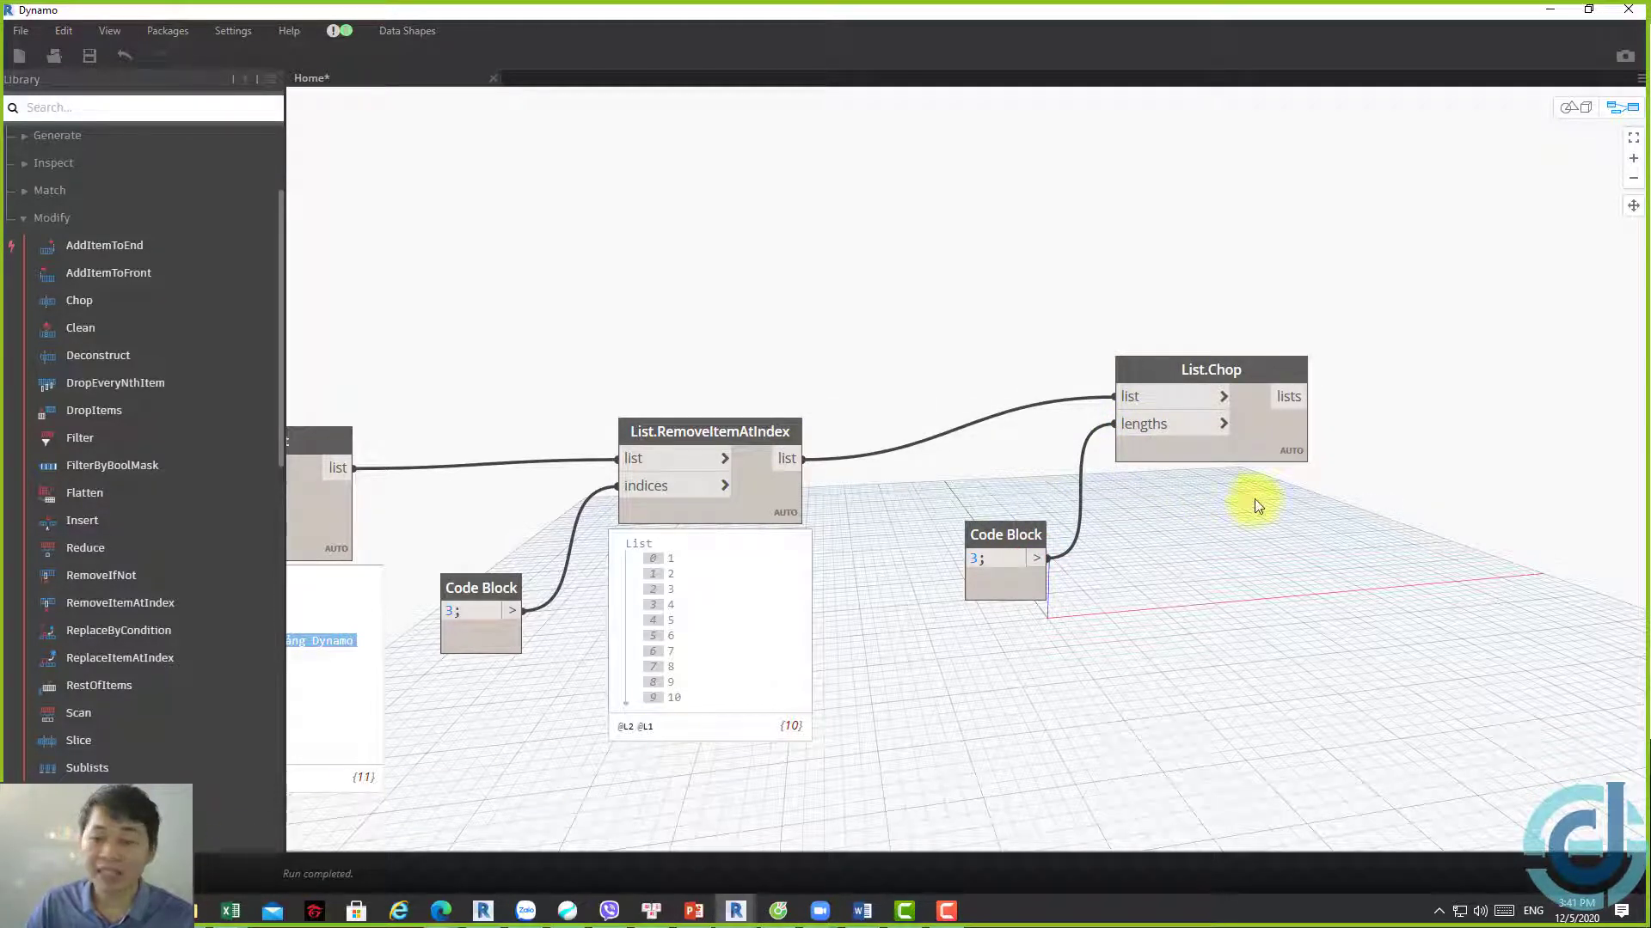
pyautogui.click(1282, 469)
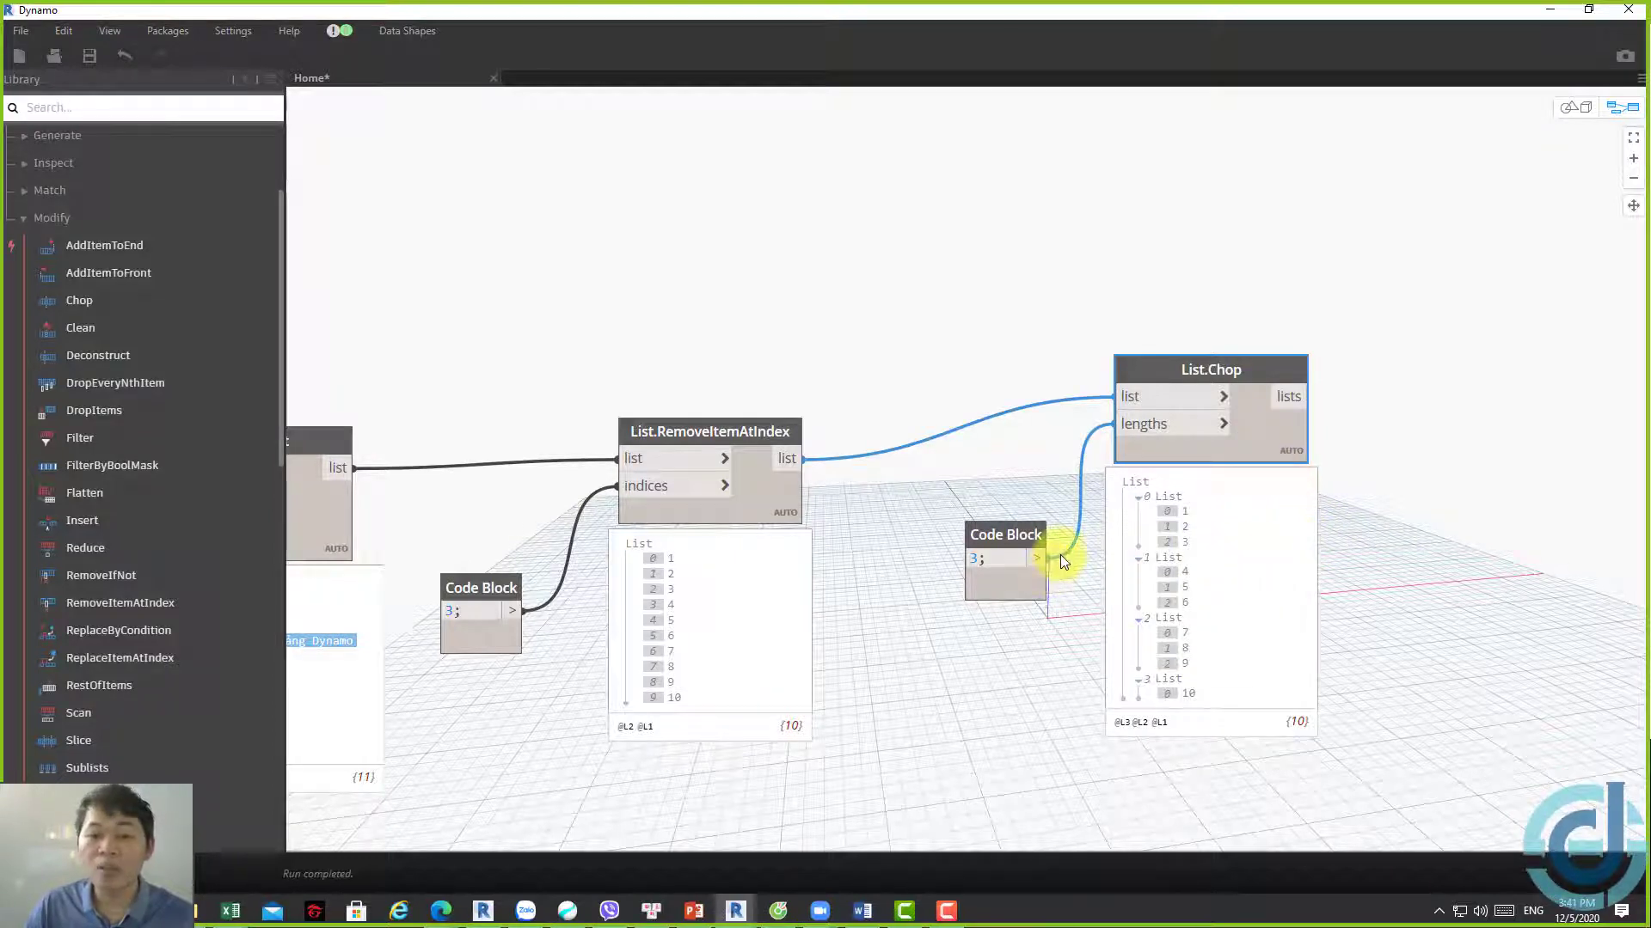
# Inspect the four chopped sublists and tidy the List.Chop and length Code Block layout
pyautogui.scroll(2, 1060, 555)
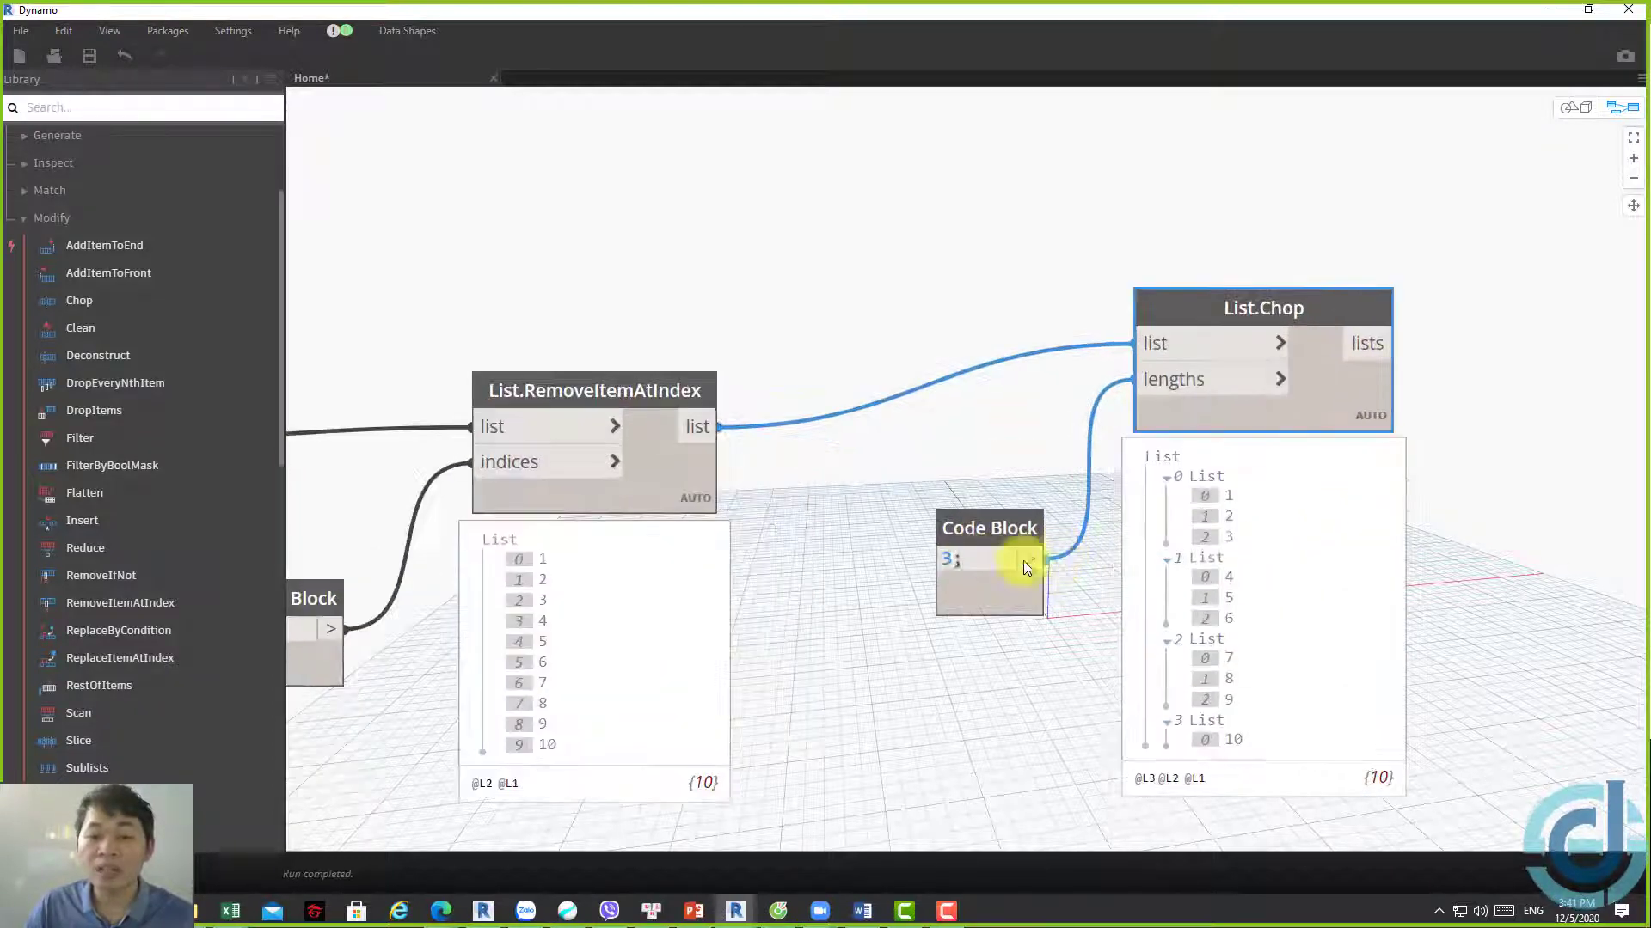
pyautogui.doubleClick(951, 559)
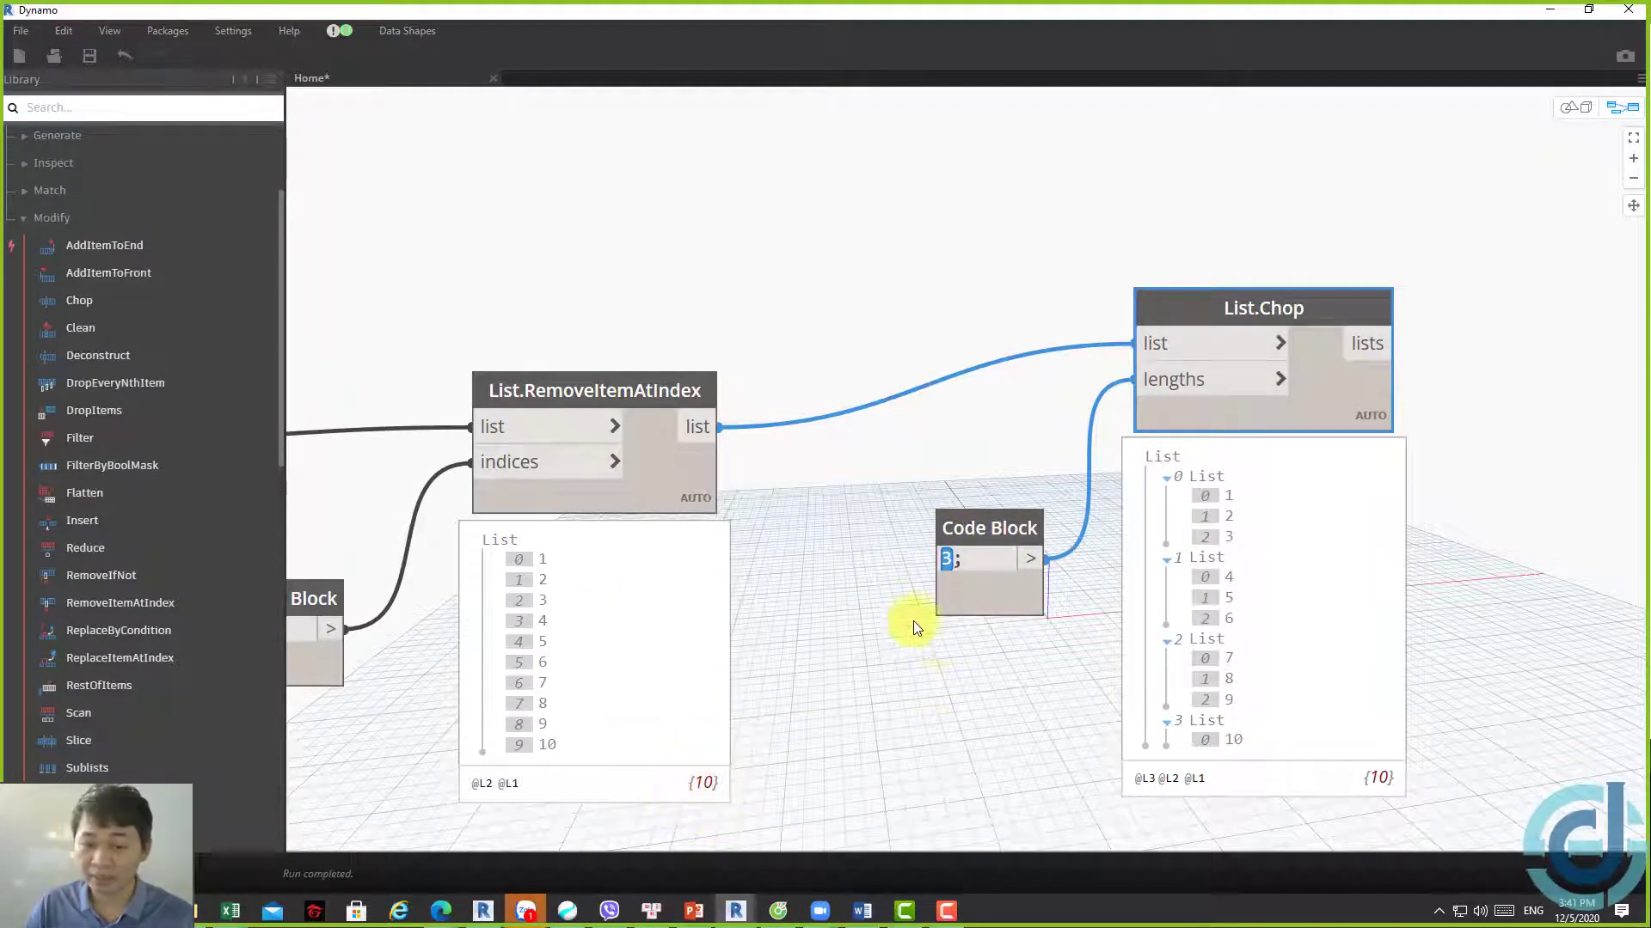
pyautogui.moveTo(594, 652)
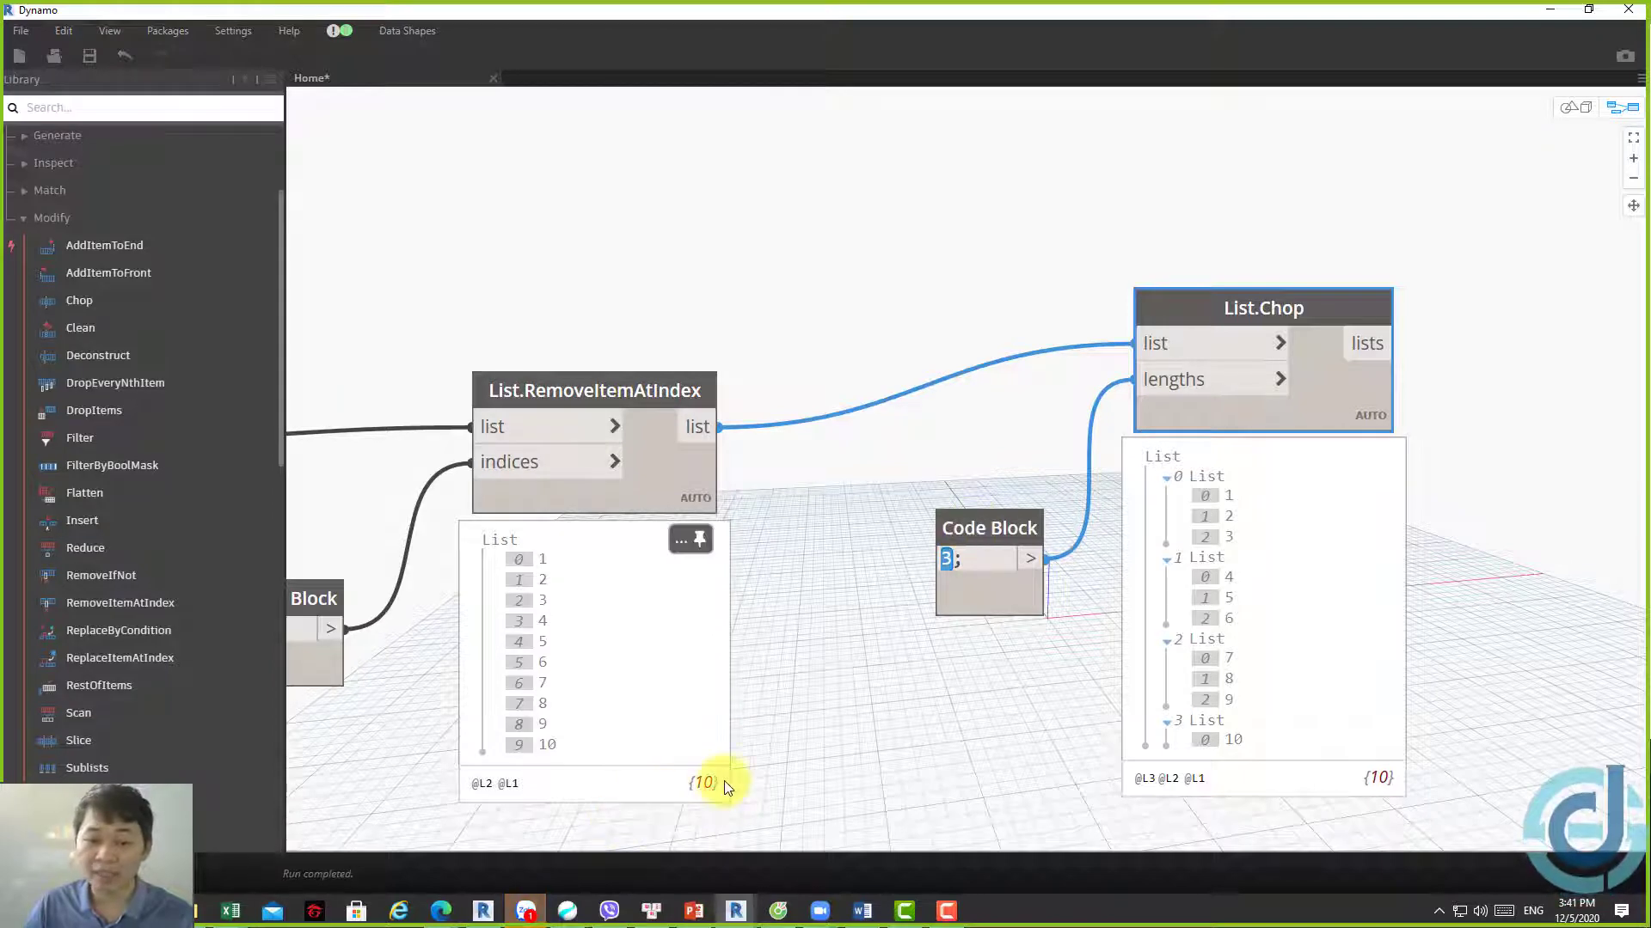
pyautogui.click(942, 442)
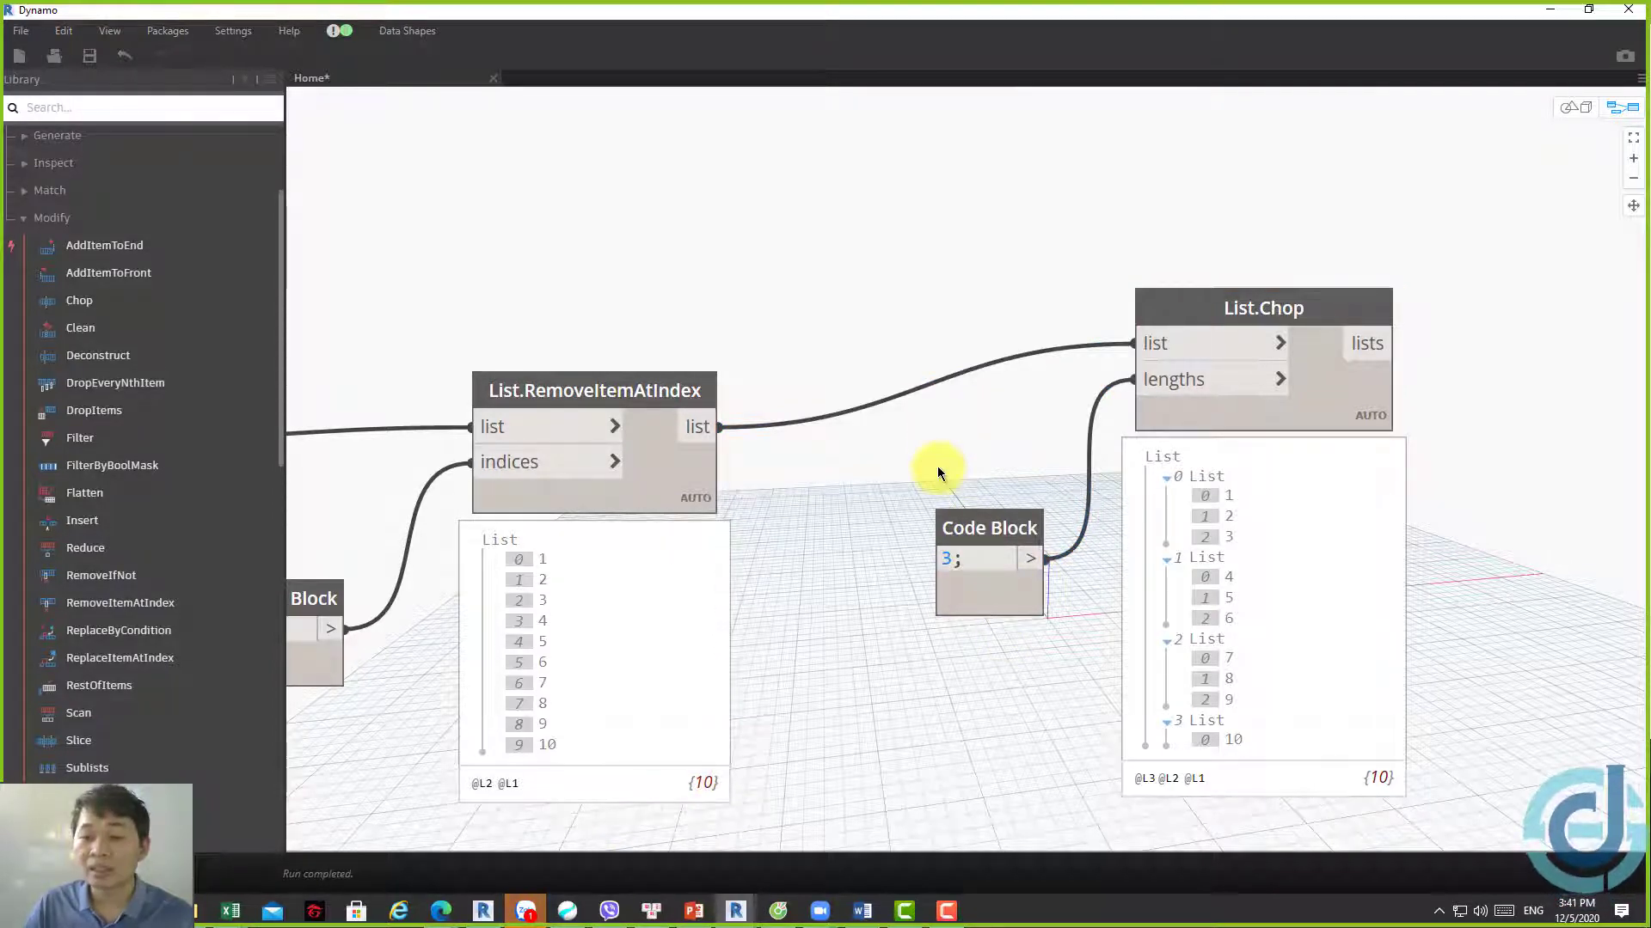
pyautogui.moveTo(1231, 662)
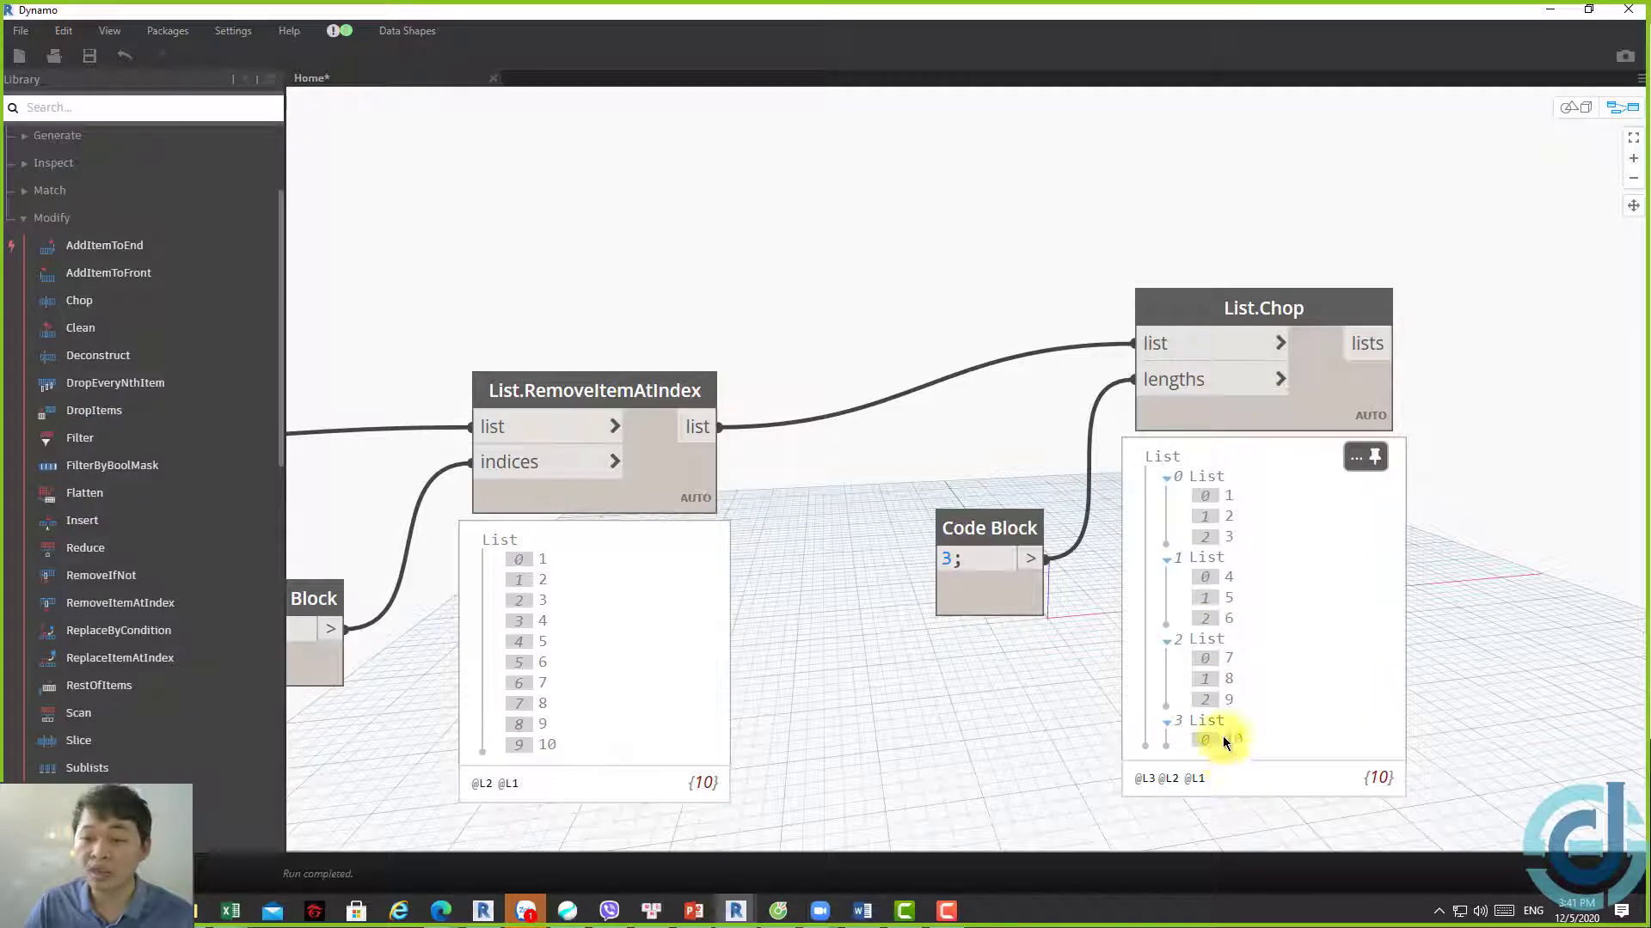
pyautogui.moveTo(1319, 399); pyautogui.dragTo(1316, 433)
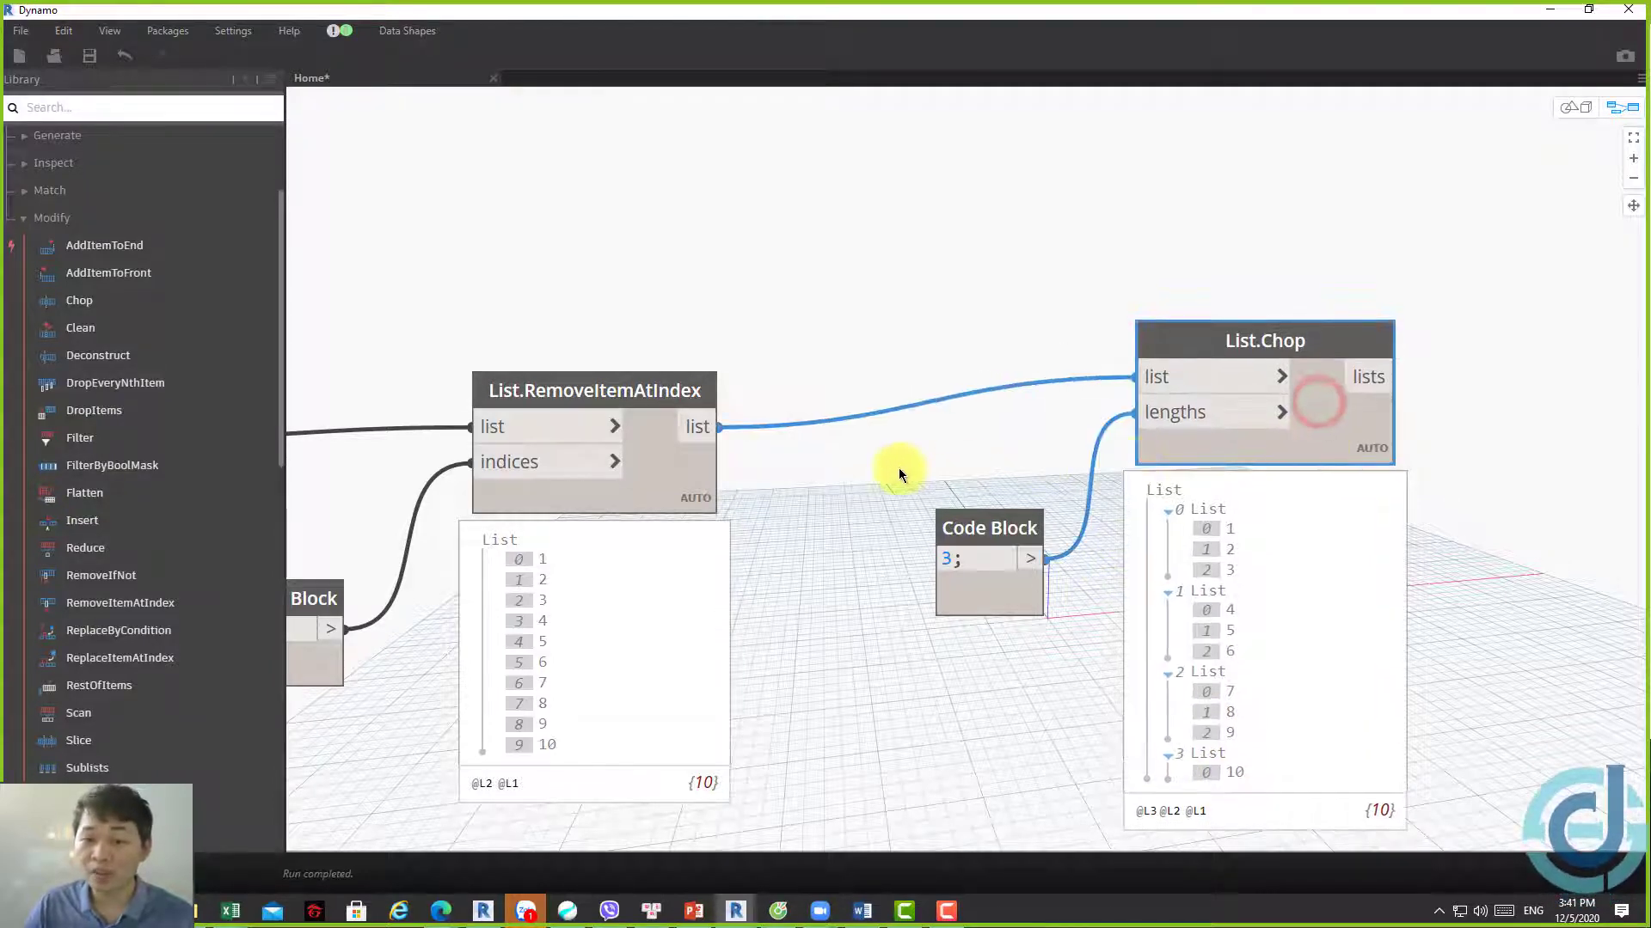
pyautogui.moveTo(1318, 404); pyautogui.dragTo(1142, 457, button='middle')
pyautogui.moveTo(1276, 418); pyautogui.dragTo(1226, 454, button='middle')
pyautogui.scroll(-1, 1214, 494)
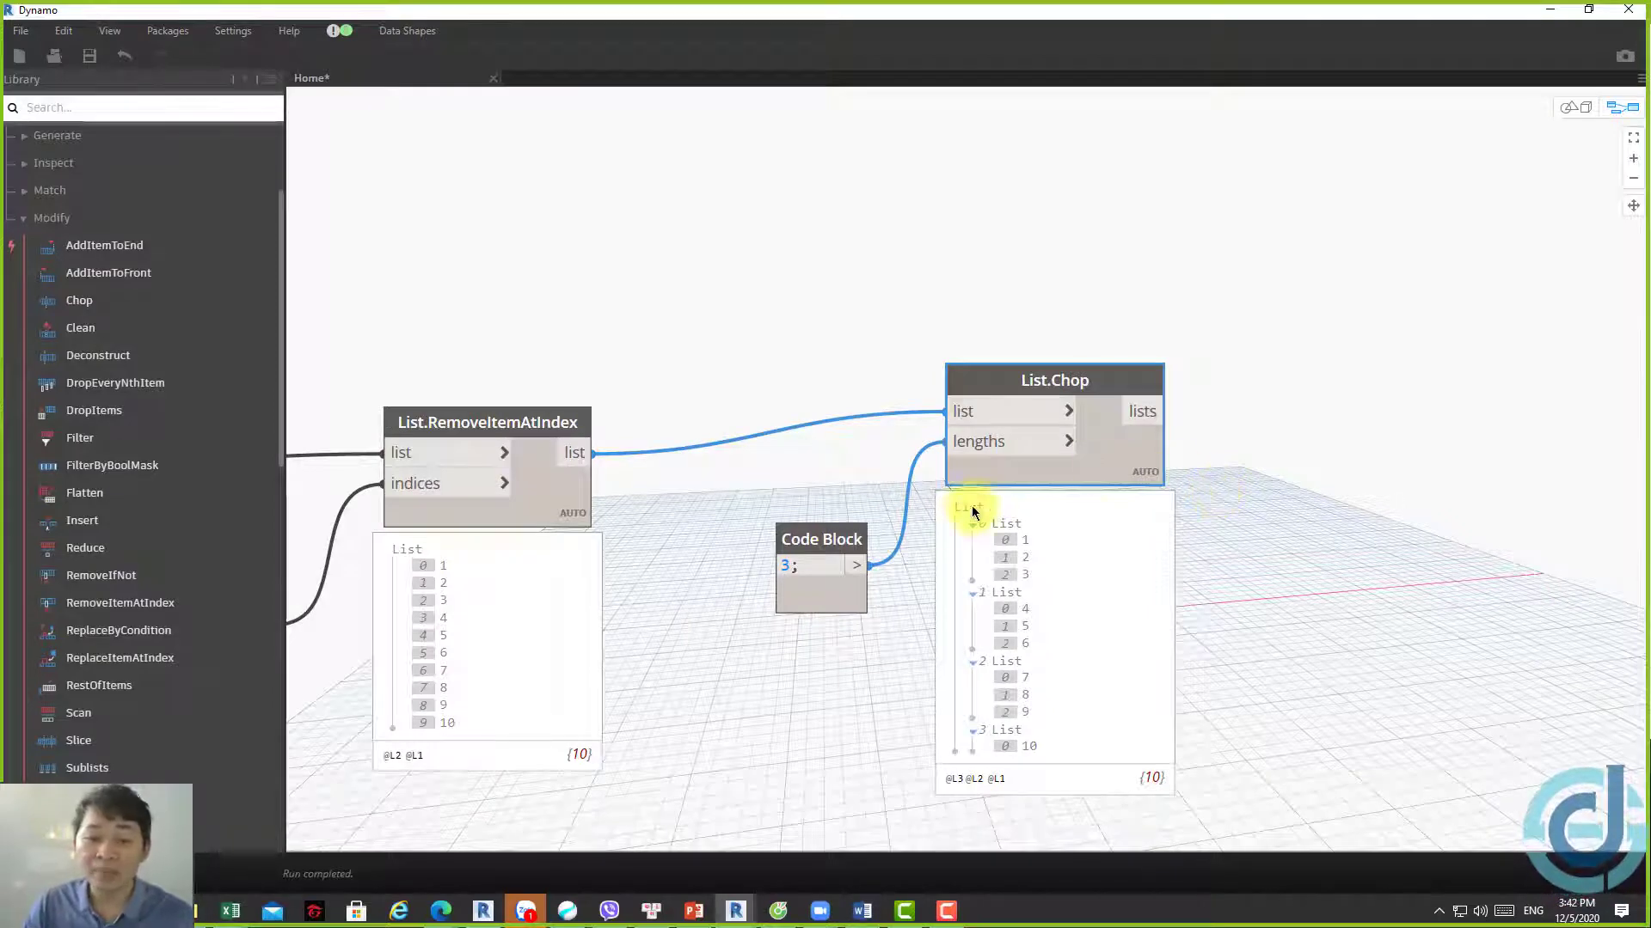
pyautogui.moveTo(832, 538); pyautogui.dragTo(776, 507)
pyautogui.moveTo(1132, 435); pyautogui.dragTo(1087, 391)
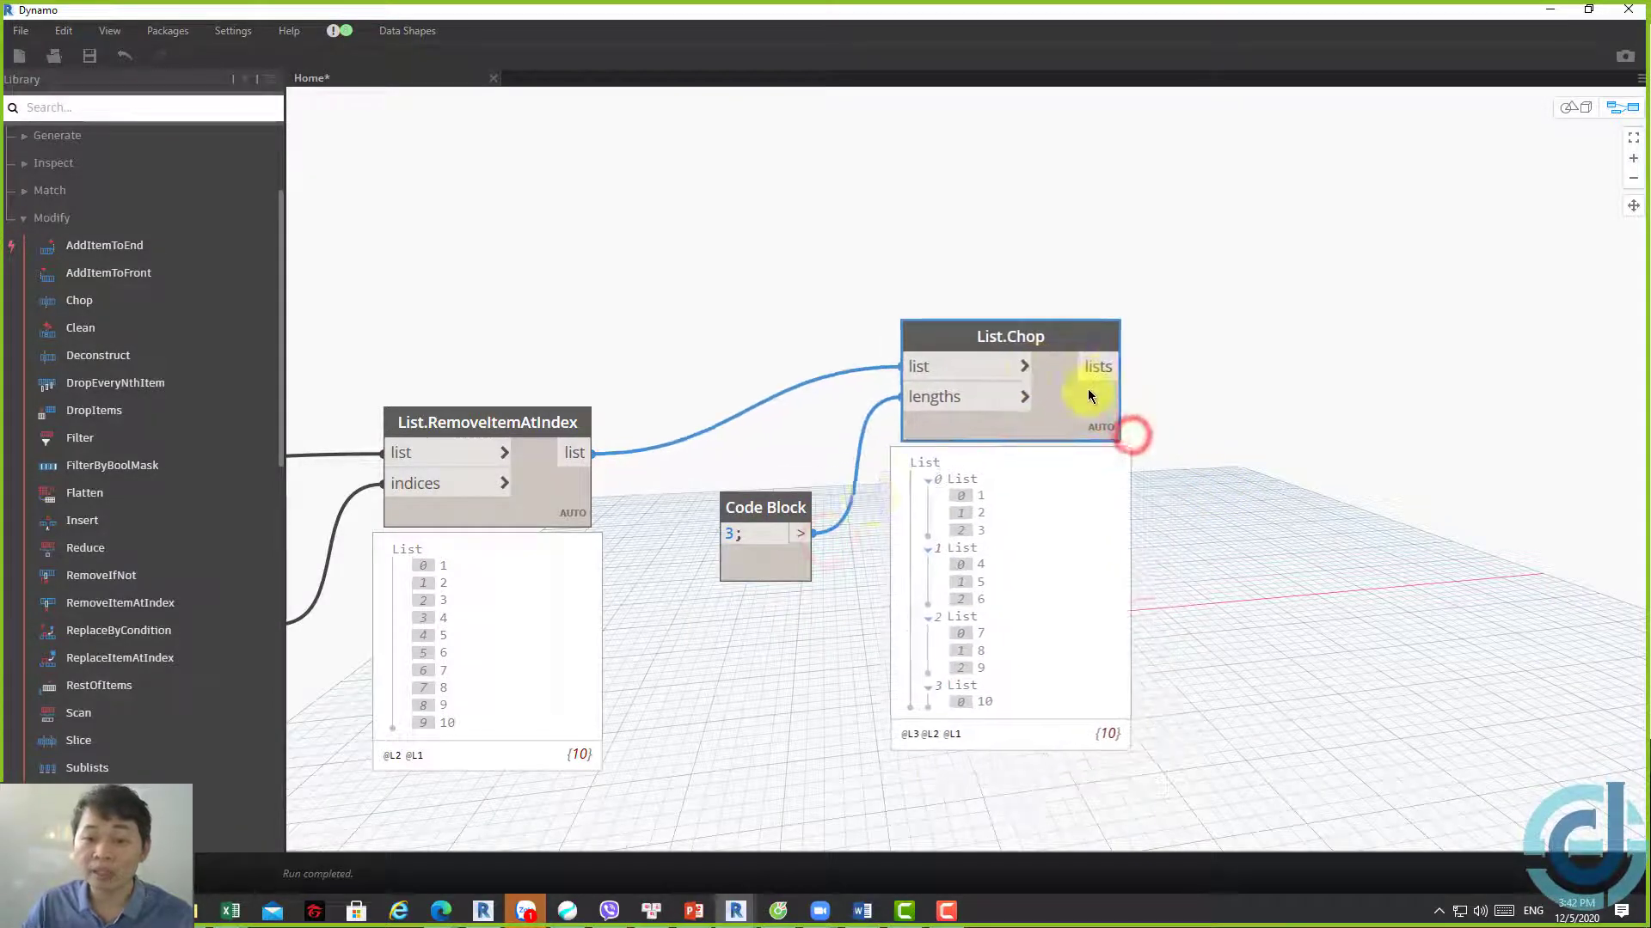
pyautogui.moveTo(1010, 607)
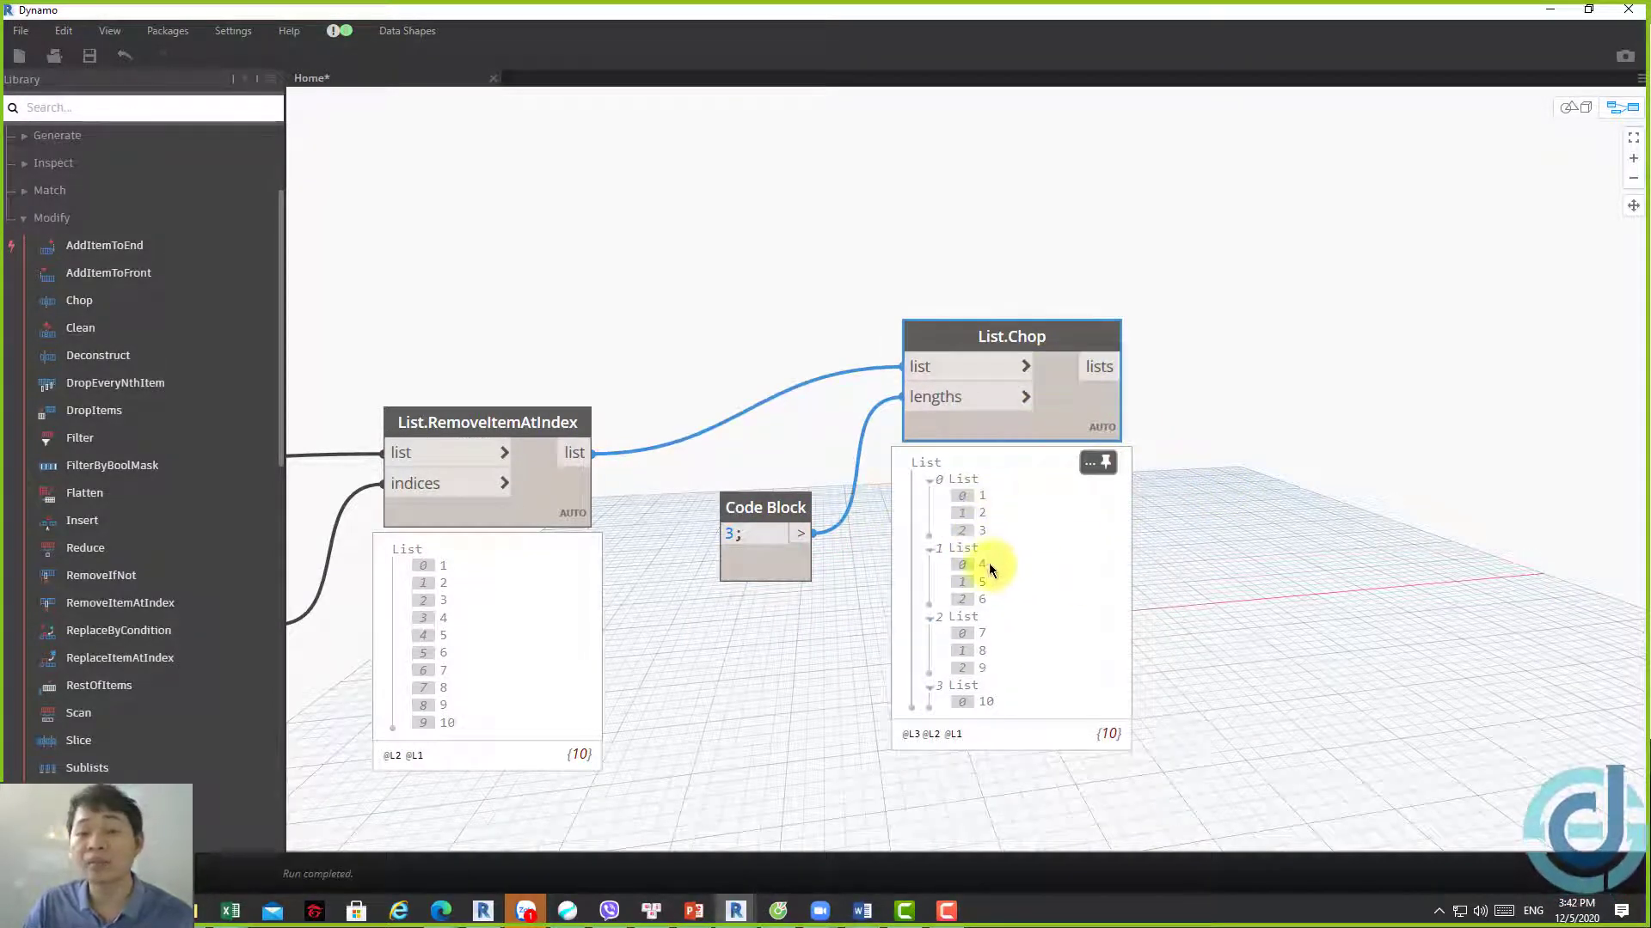
pyautogui.moveTo(1056, 395); pyautogui.dragTo(1089, 419)
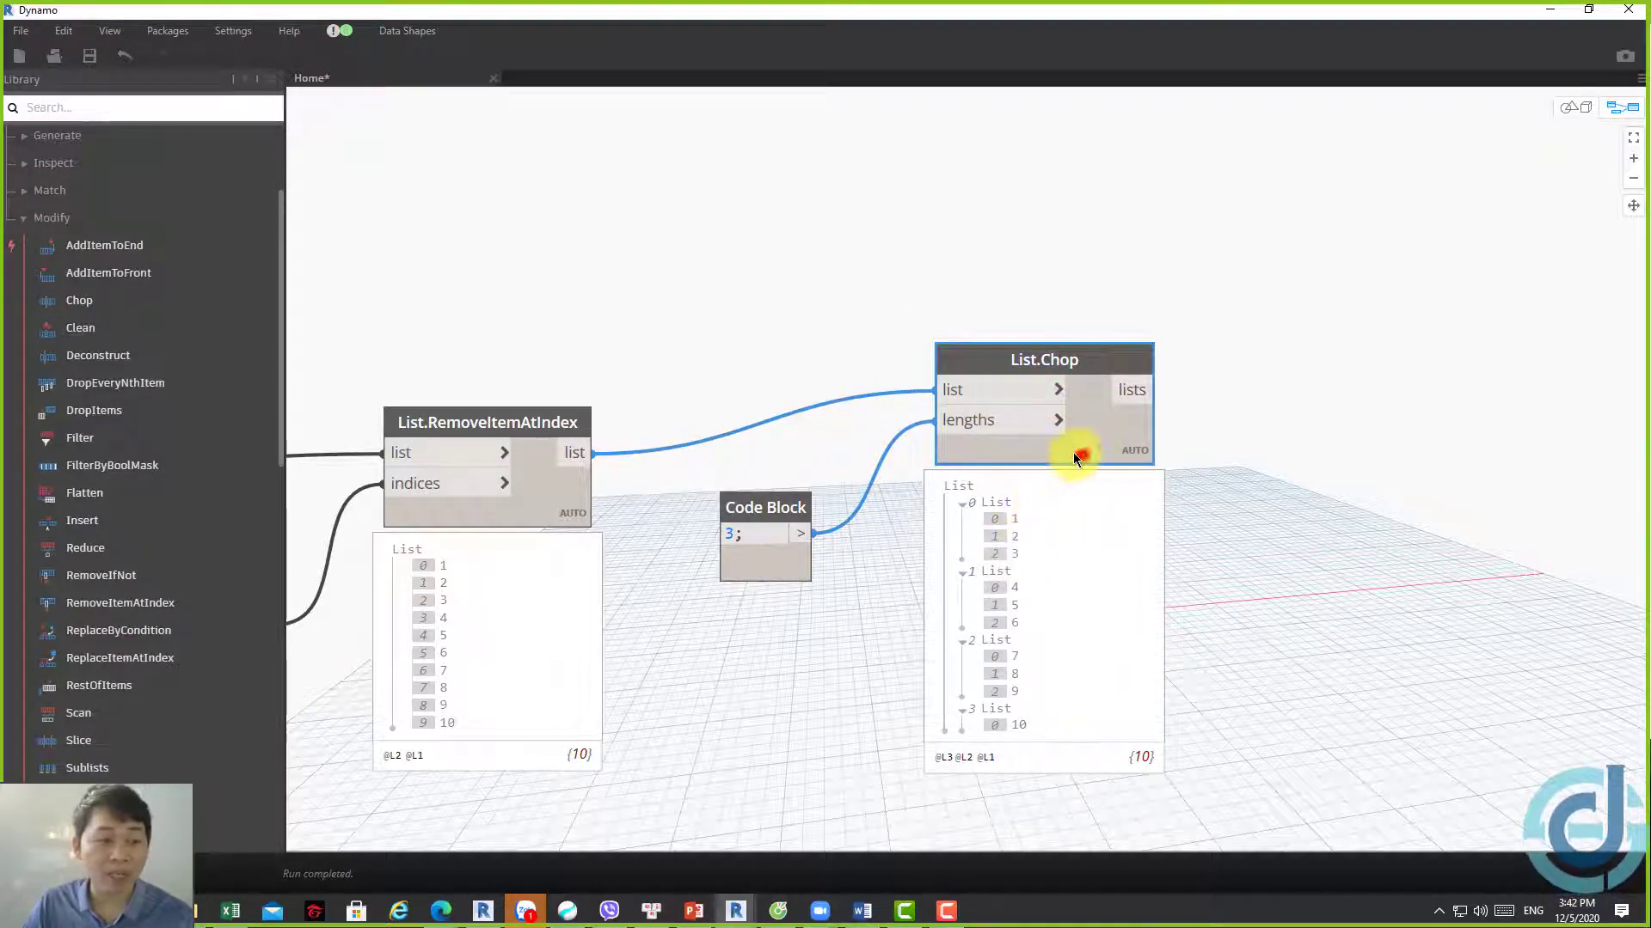
pyautogui.moveTo(1107, 448); pyautogui.dragTo(1082, 454)
pyautogui.click(1252, 498)
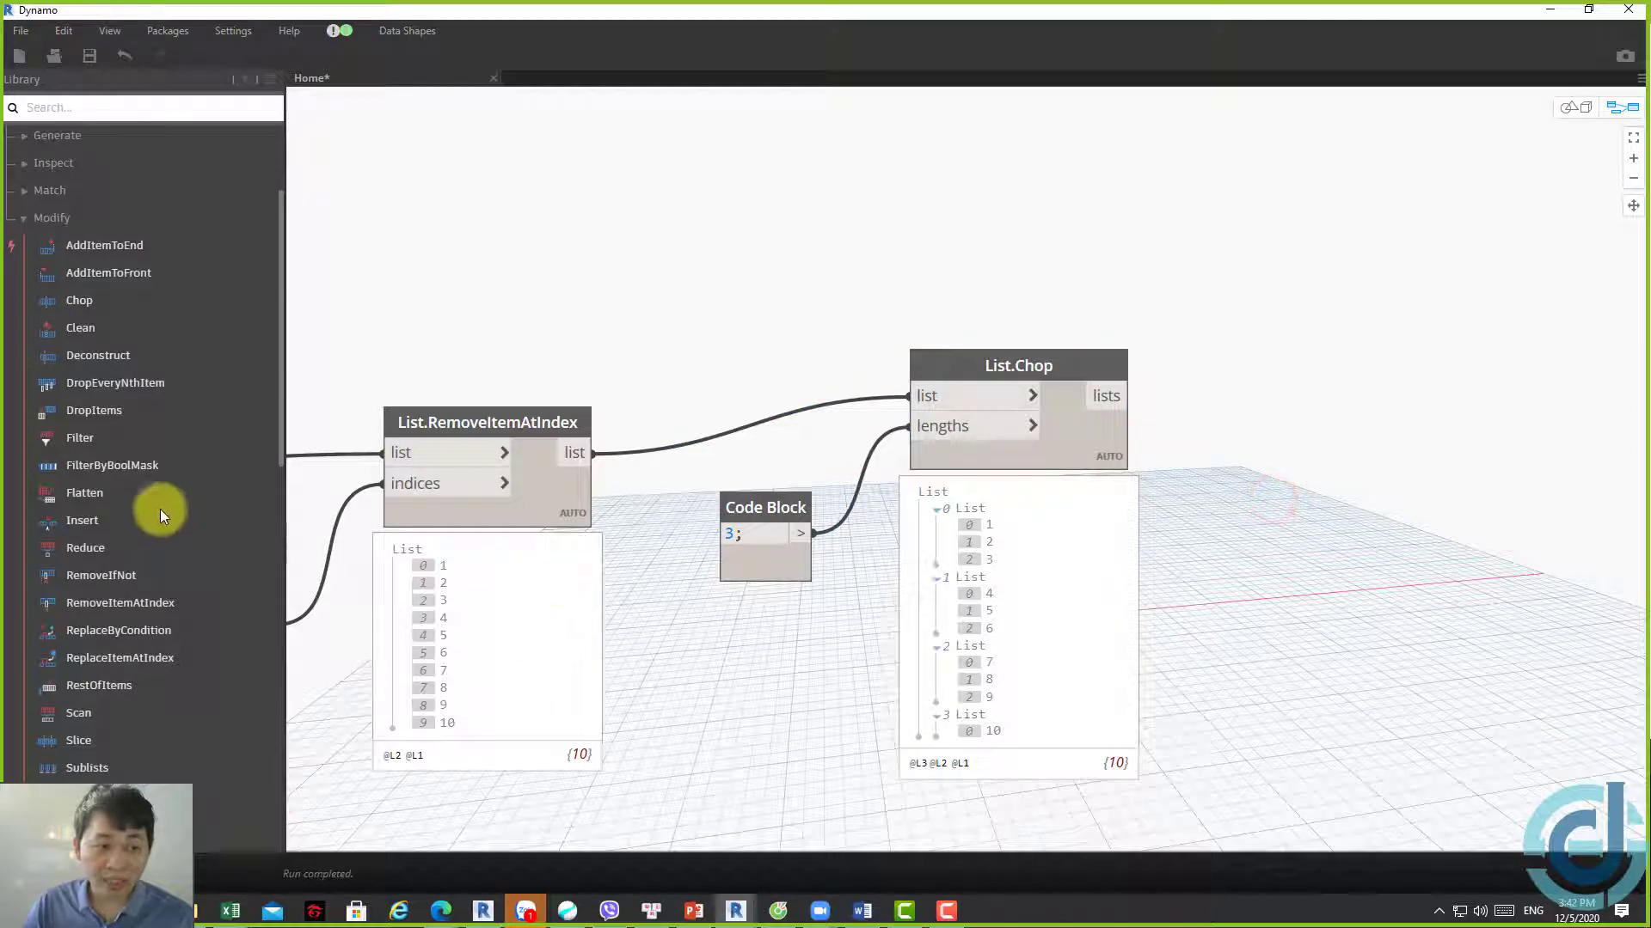
# Place List.Flatten, feed it List.Chop's output, and expand its flat 1–10 preview
pyautogui.moveTo(121, 492); pyautogui.dragTo(1024, 498)
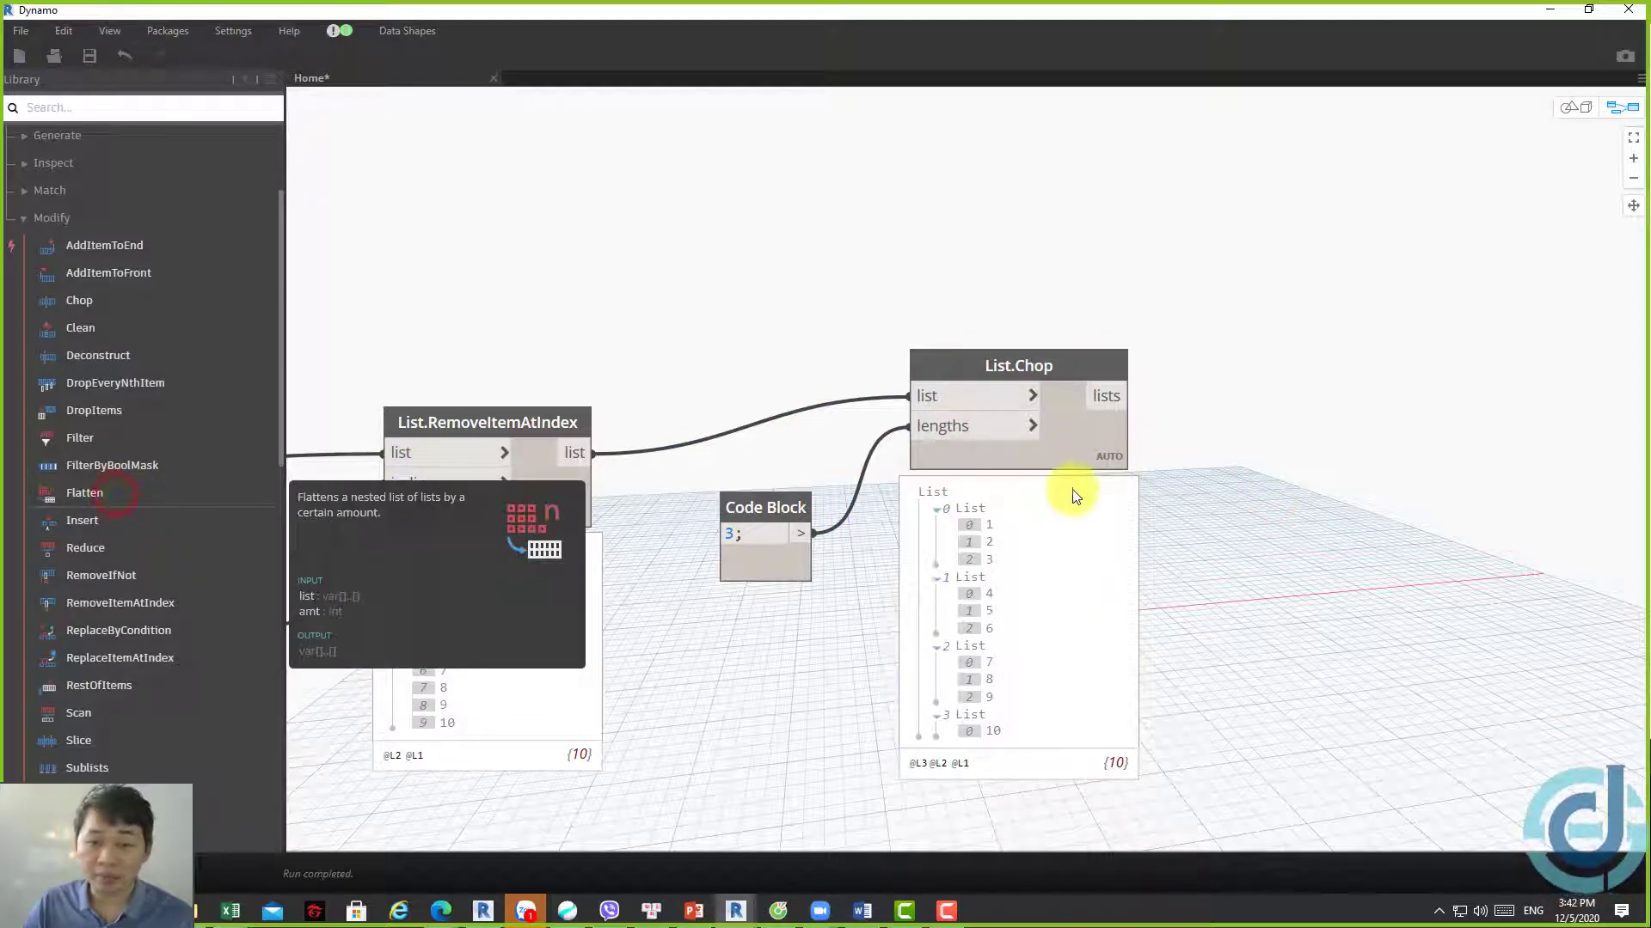
pyautogui.moveTo(1016, 433); pyautogui.dragTo(1322, 303)
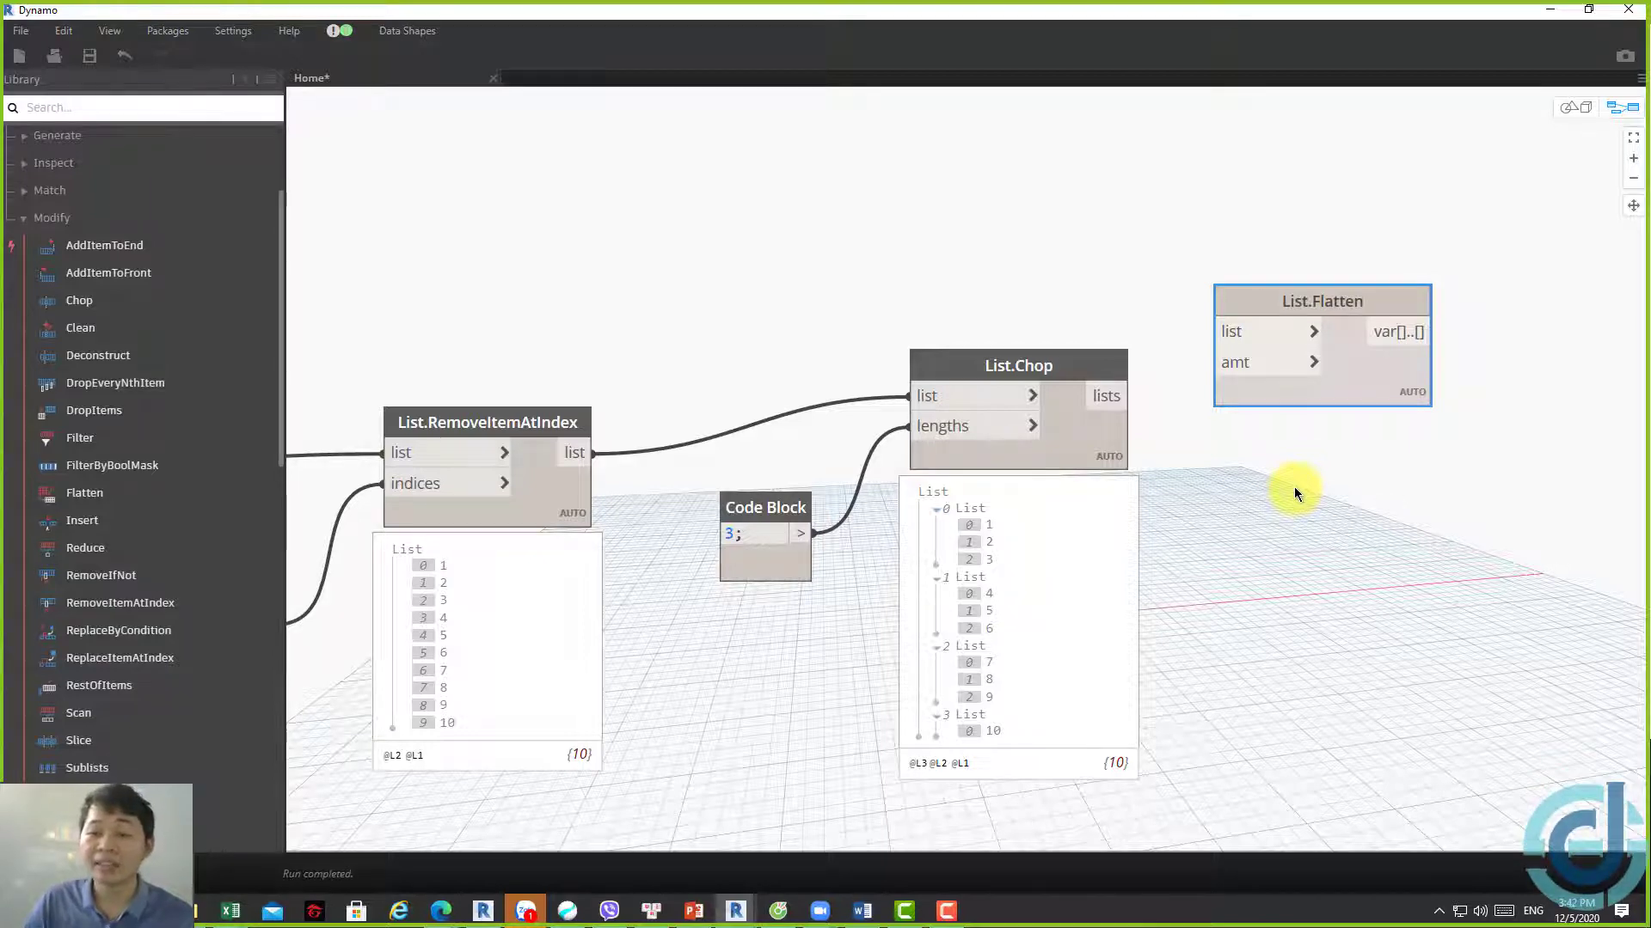
pyautogui.click(1097, 396)
pyautogui.click(1221, 335)
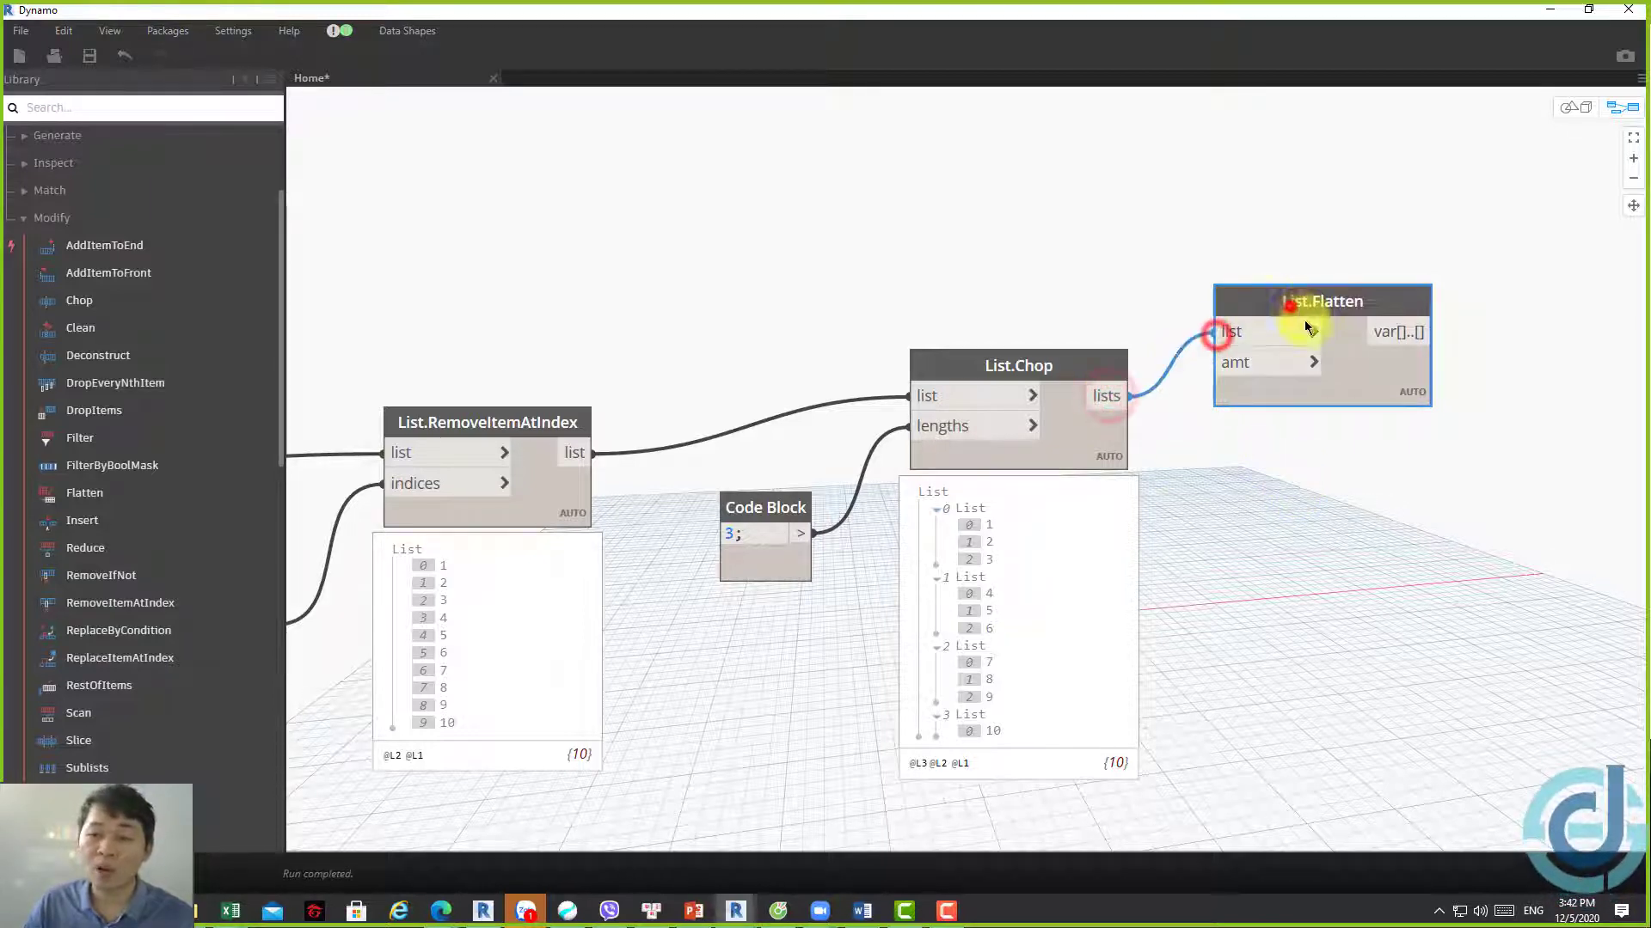
pyautogui.moveTo(1289, 306); pyautogui.dragTo(1306, 325)
pyautogui.moveTo(1338, 380)
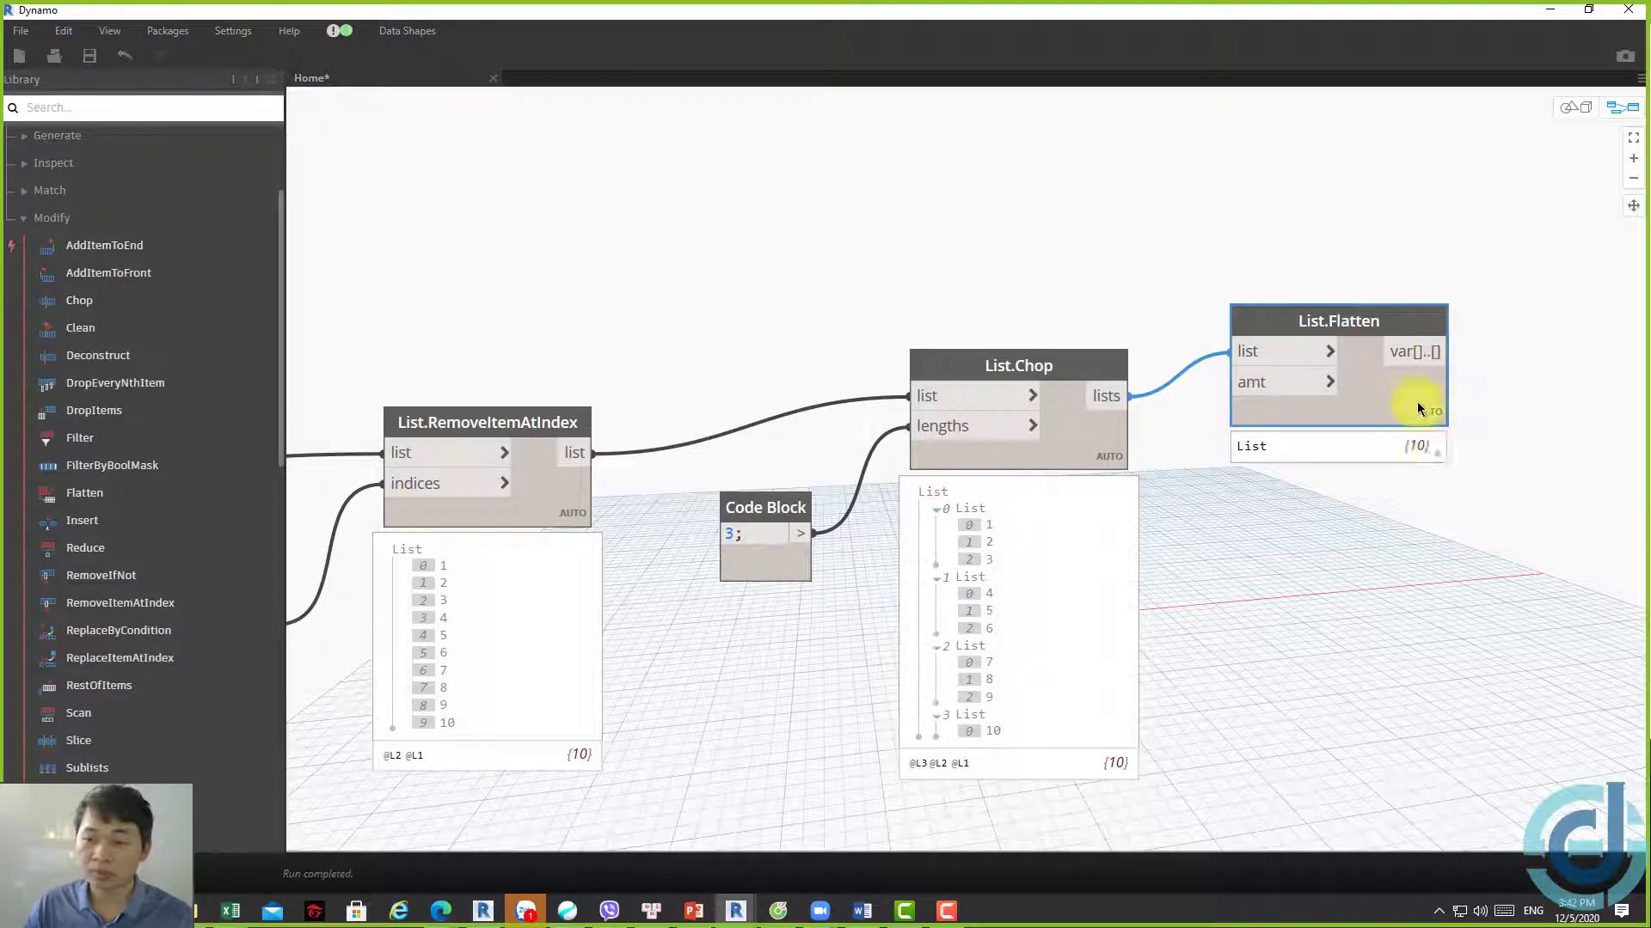
pyautogui.click(1427, 453)
pyautogui.moveTo(989, 349); pyautogui.dragTo(1419, 381)
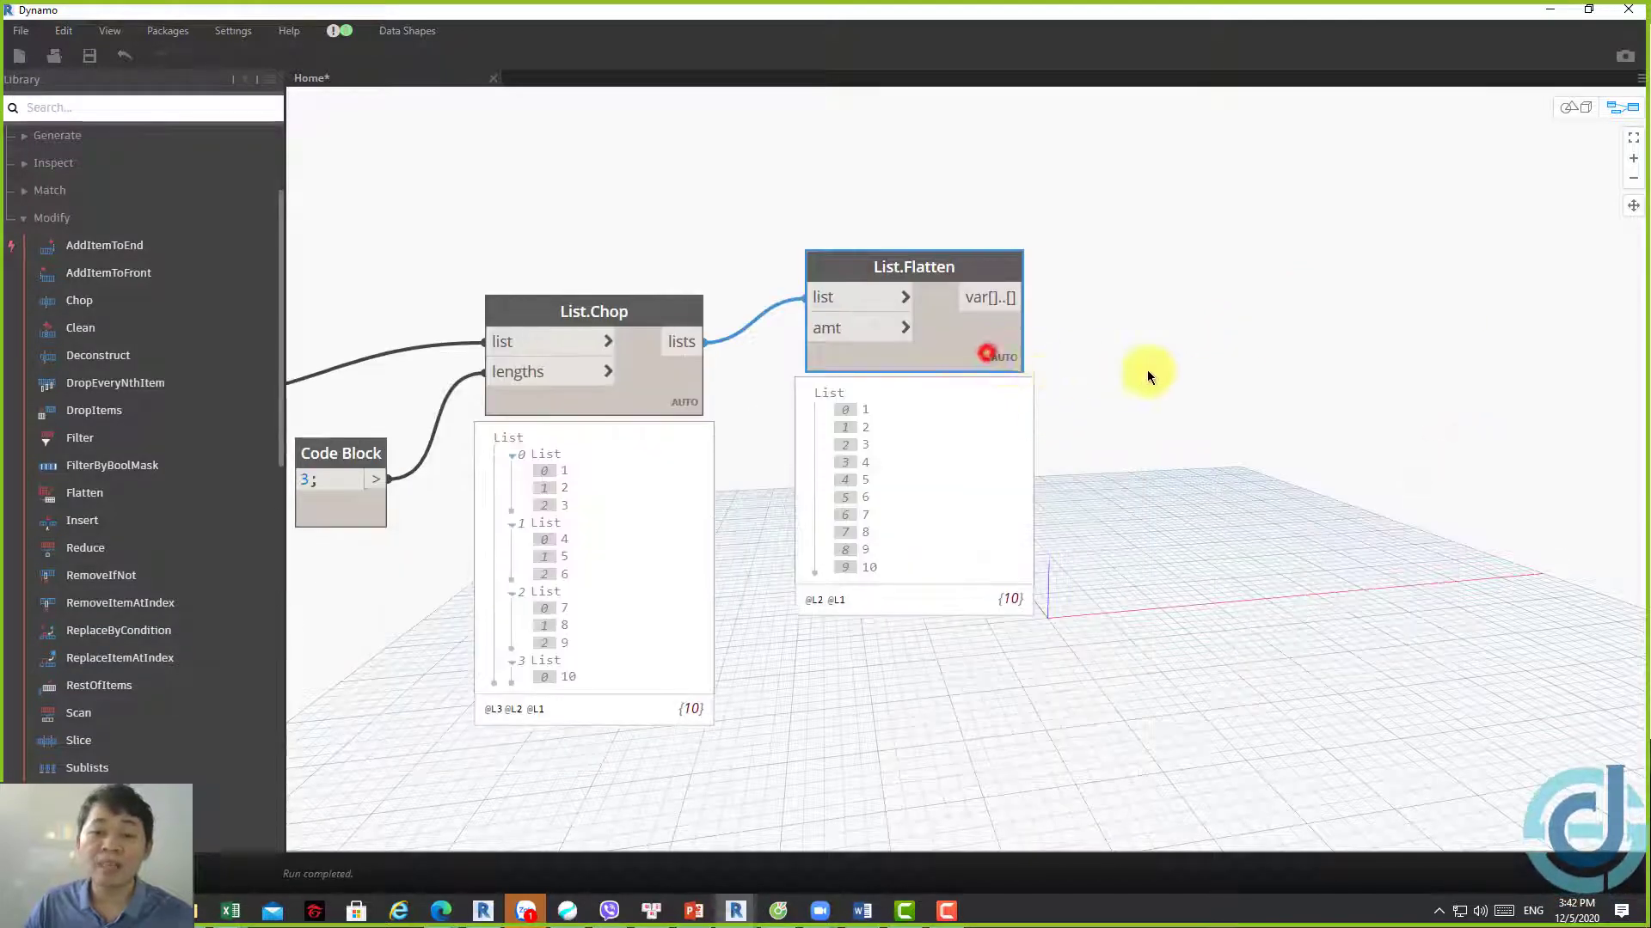
# Add a List Create node and wire List.Chop's output into its item0, pinning its preview
pyautogui.rightClick(946, 549)
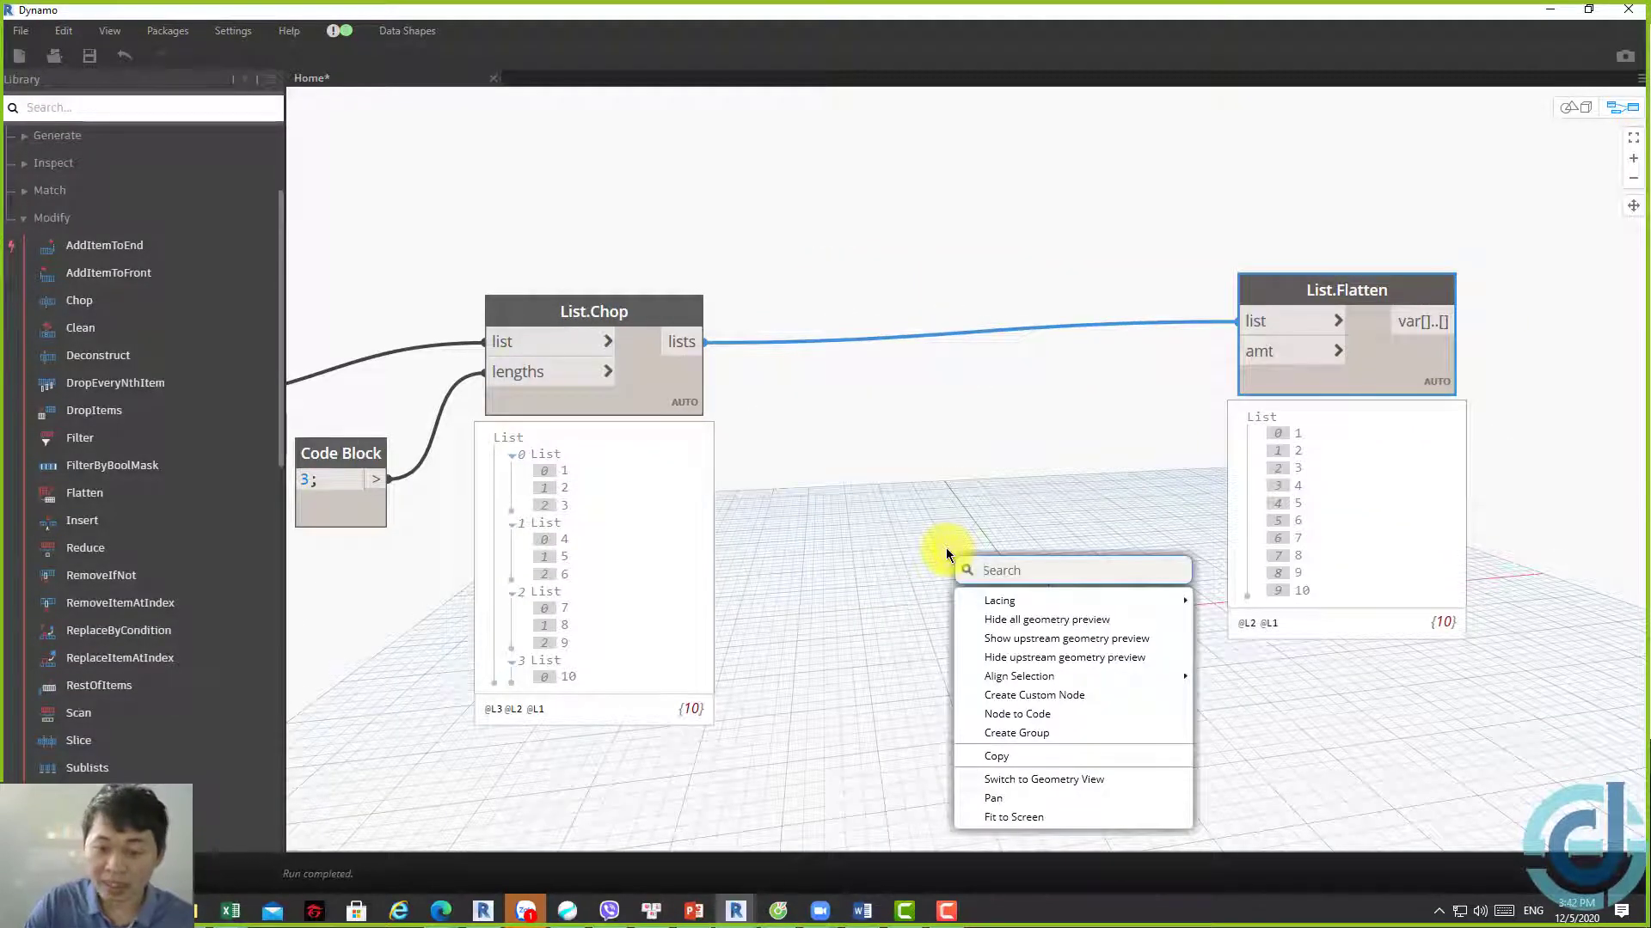
pyautogui.write('li')
pyautogui.press('BackSpace')
pyautogui.press('BackSpace')
pyautogui.write('fl')
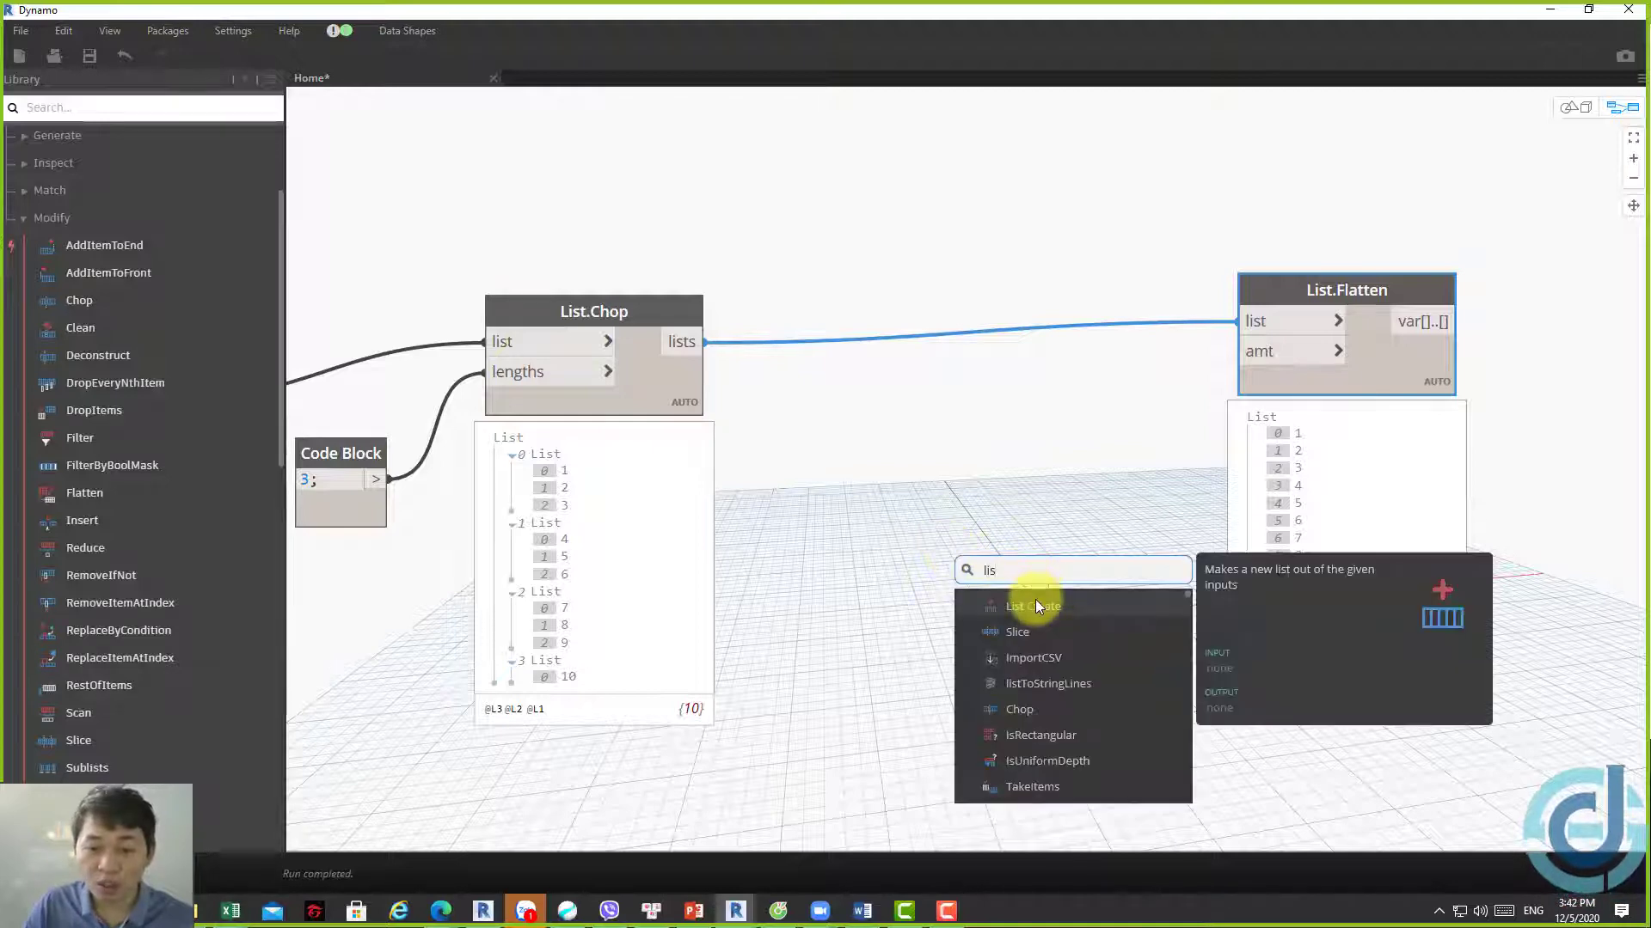
pyautogui.click(1036, 600)
pyautogui.moveTo(1043, 608); pyautogui.dragTo(898, 381)
pyautogui.click(682, 341)
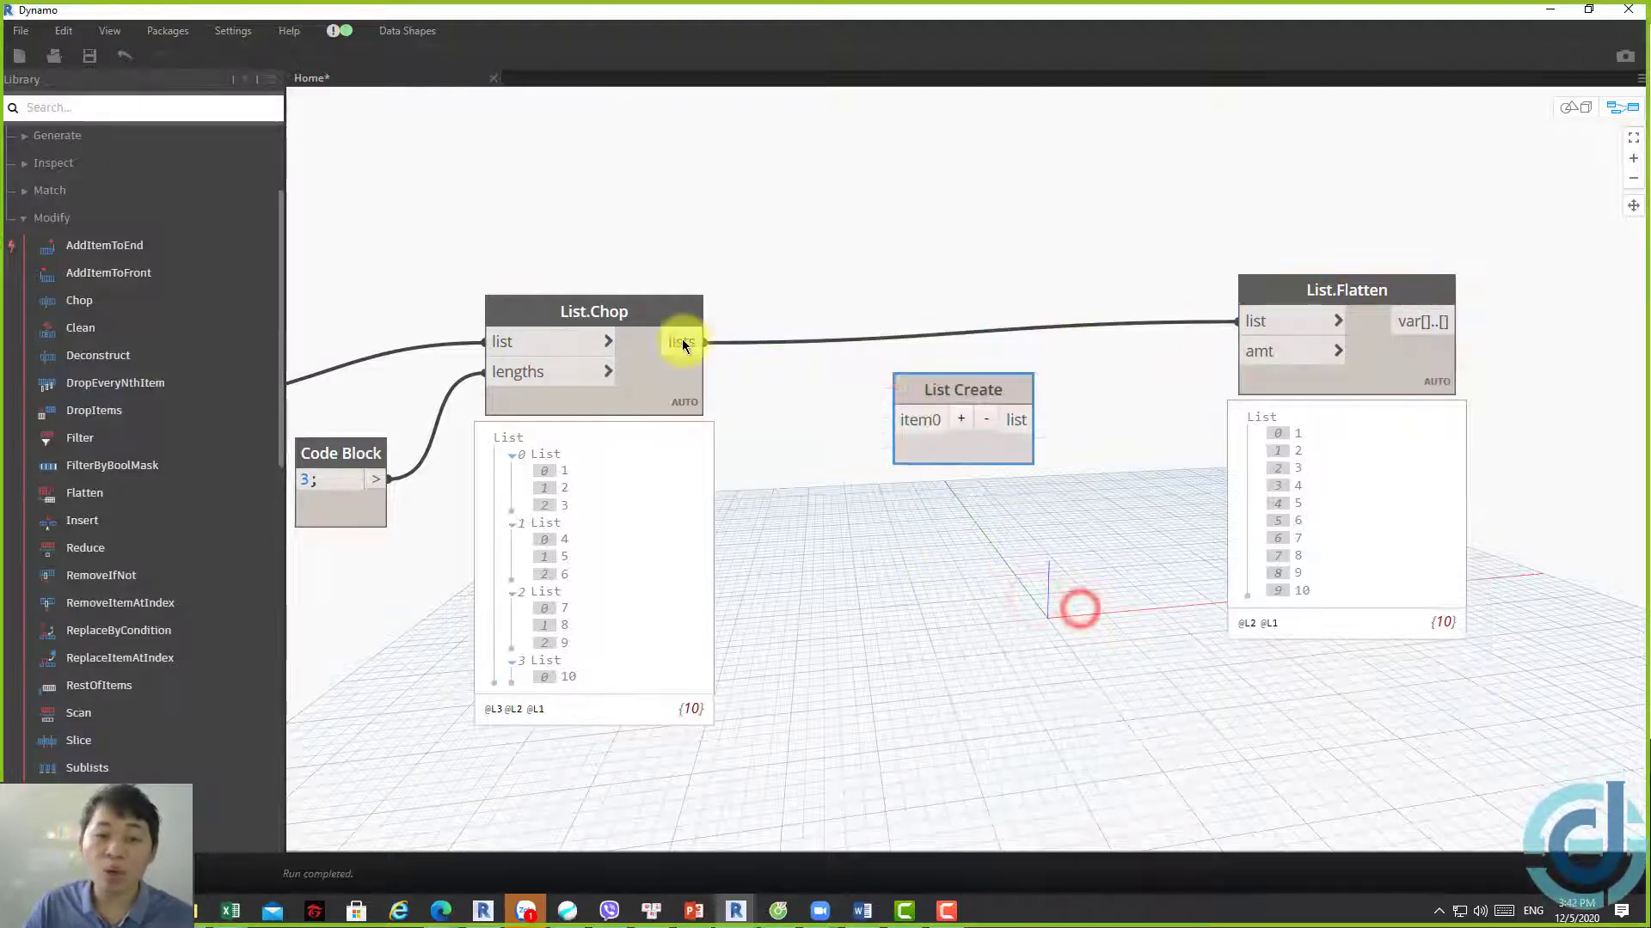
pyautogui.click(886, 420)
pyautogui.click(1021, 420)
pyautogui.click(1083, 377)
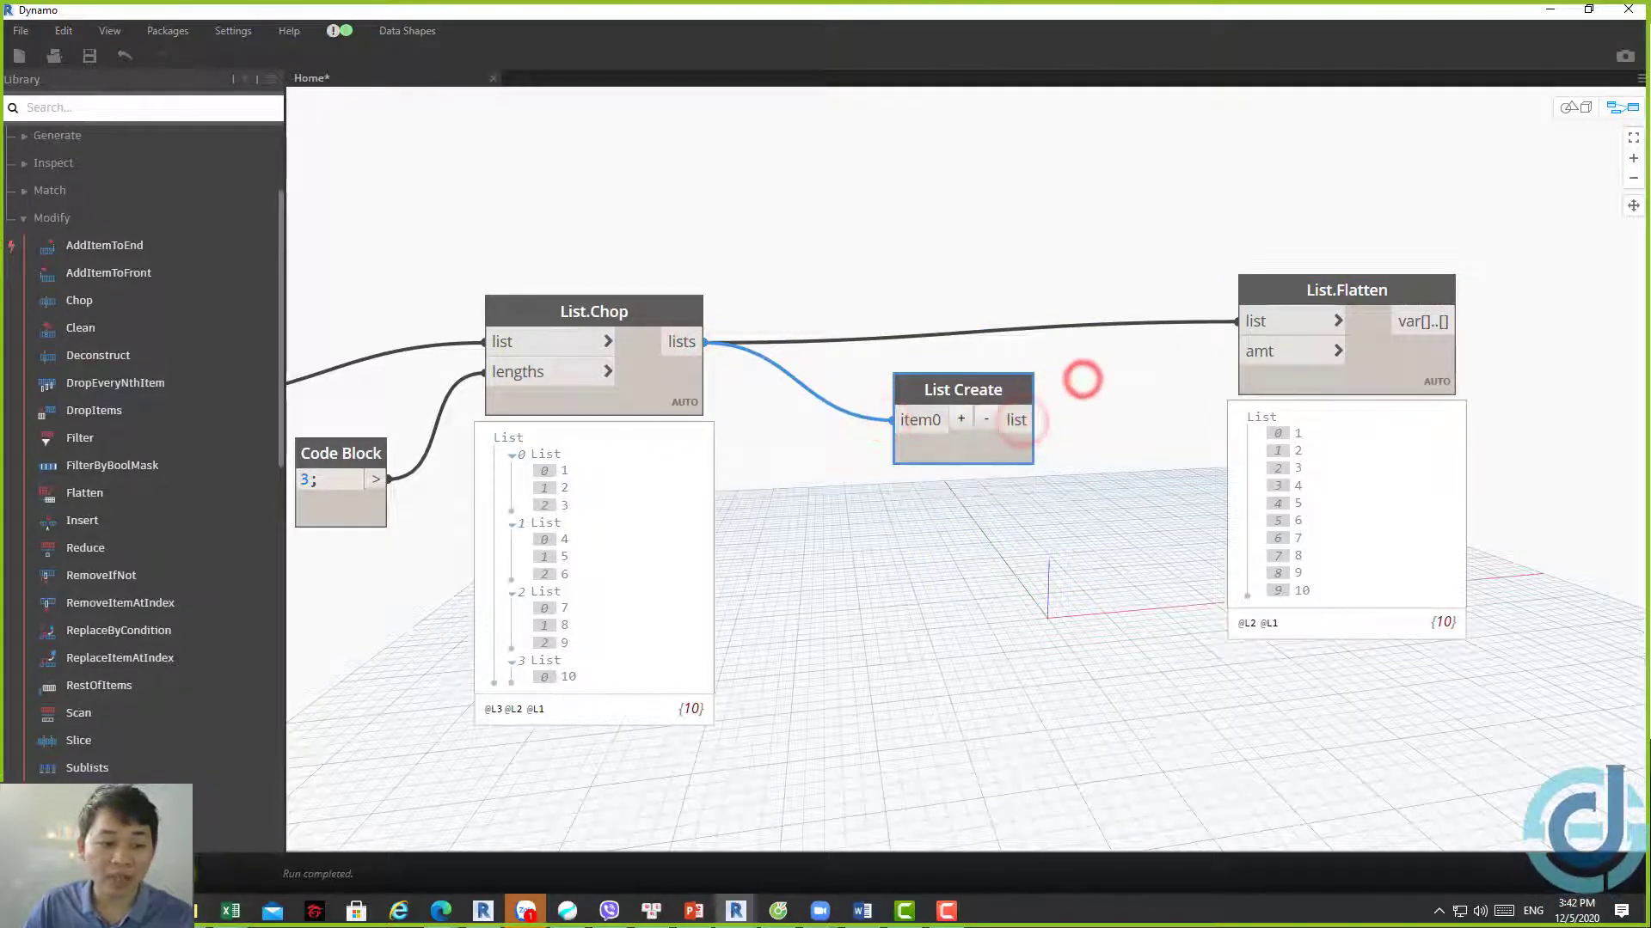
pyautogui.click(1019, 484)
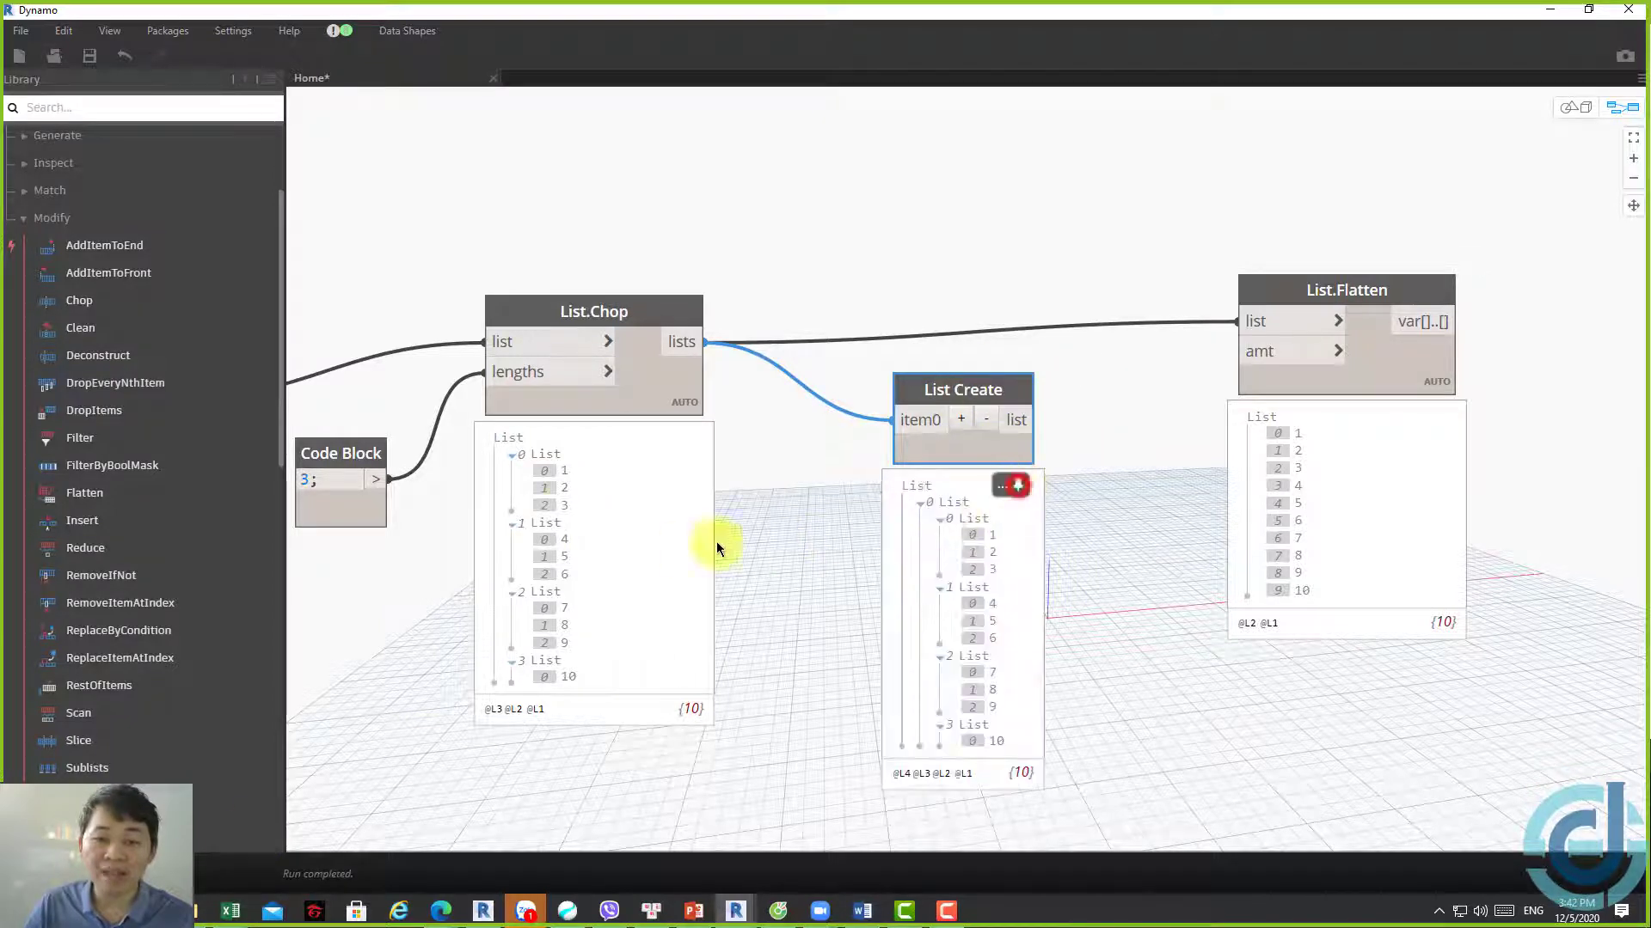
pyautogui.moveTo(1328, 516)
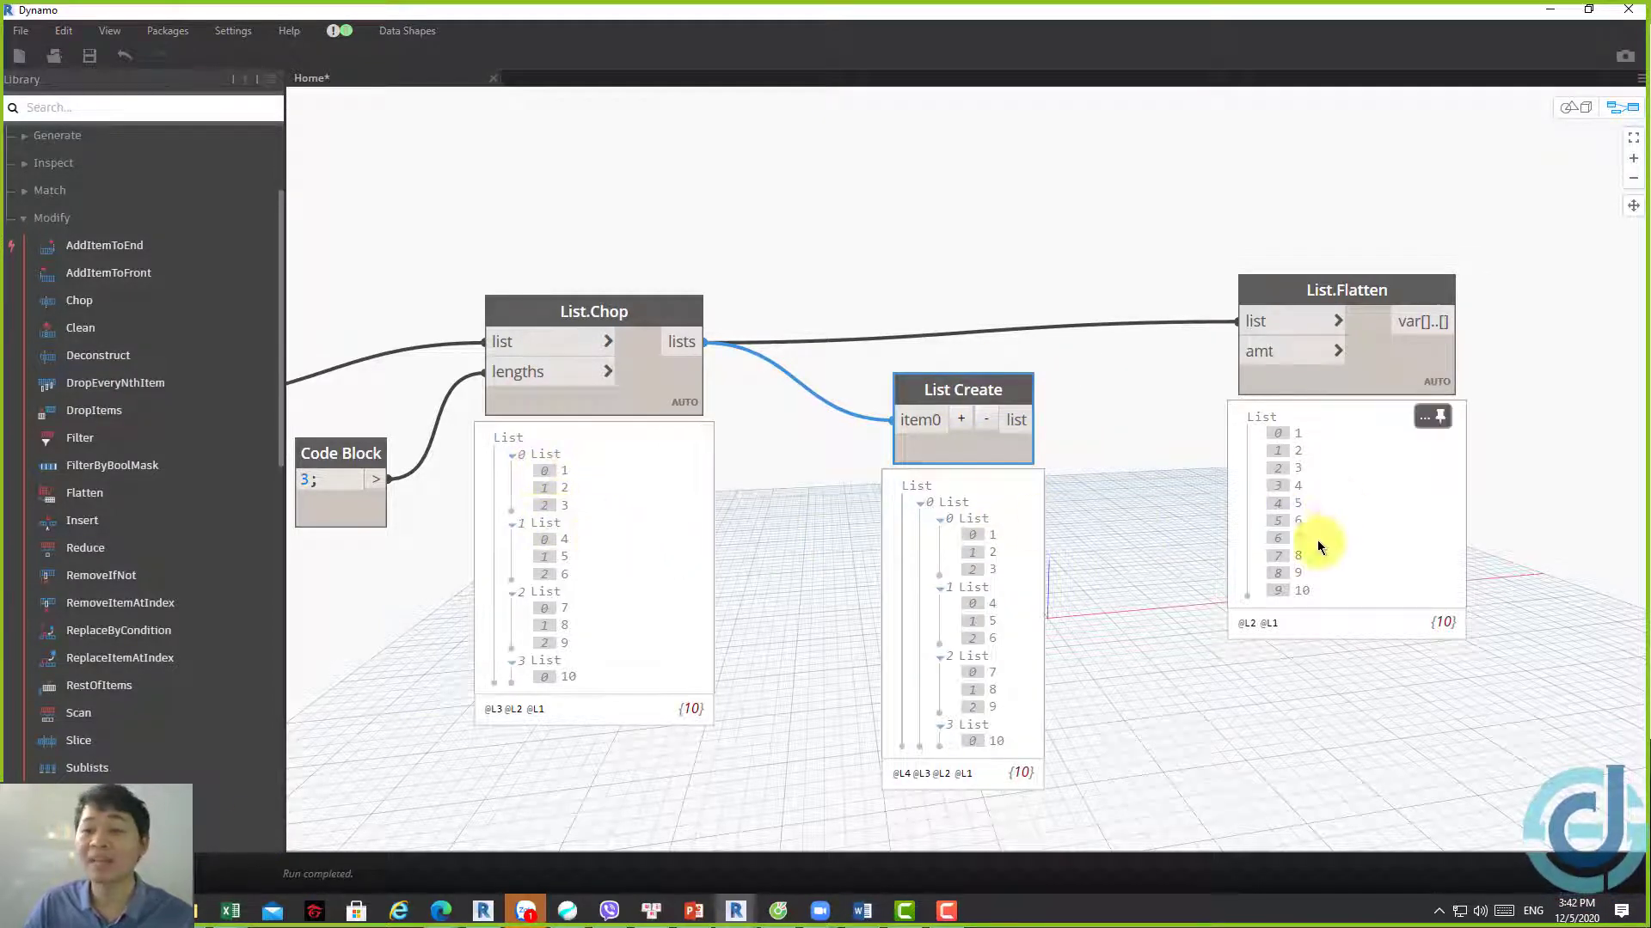
pyautogui.click(1022, 420)
pyautogui.click(1255, 321)
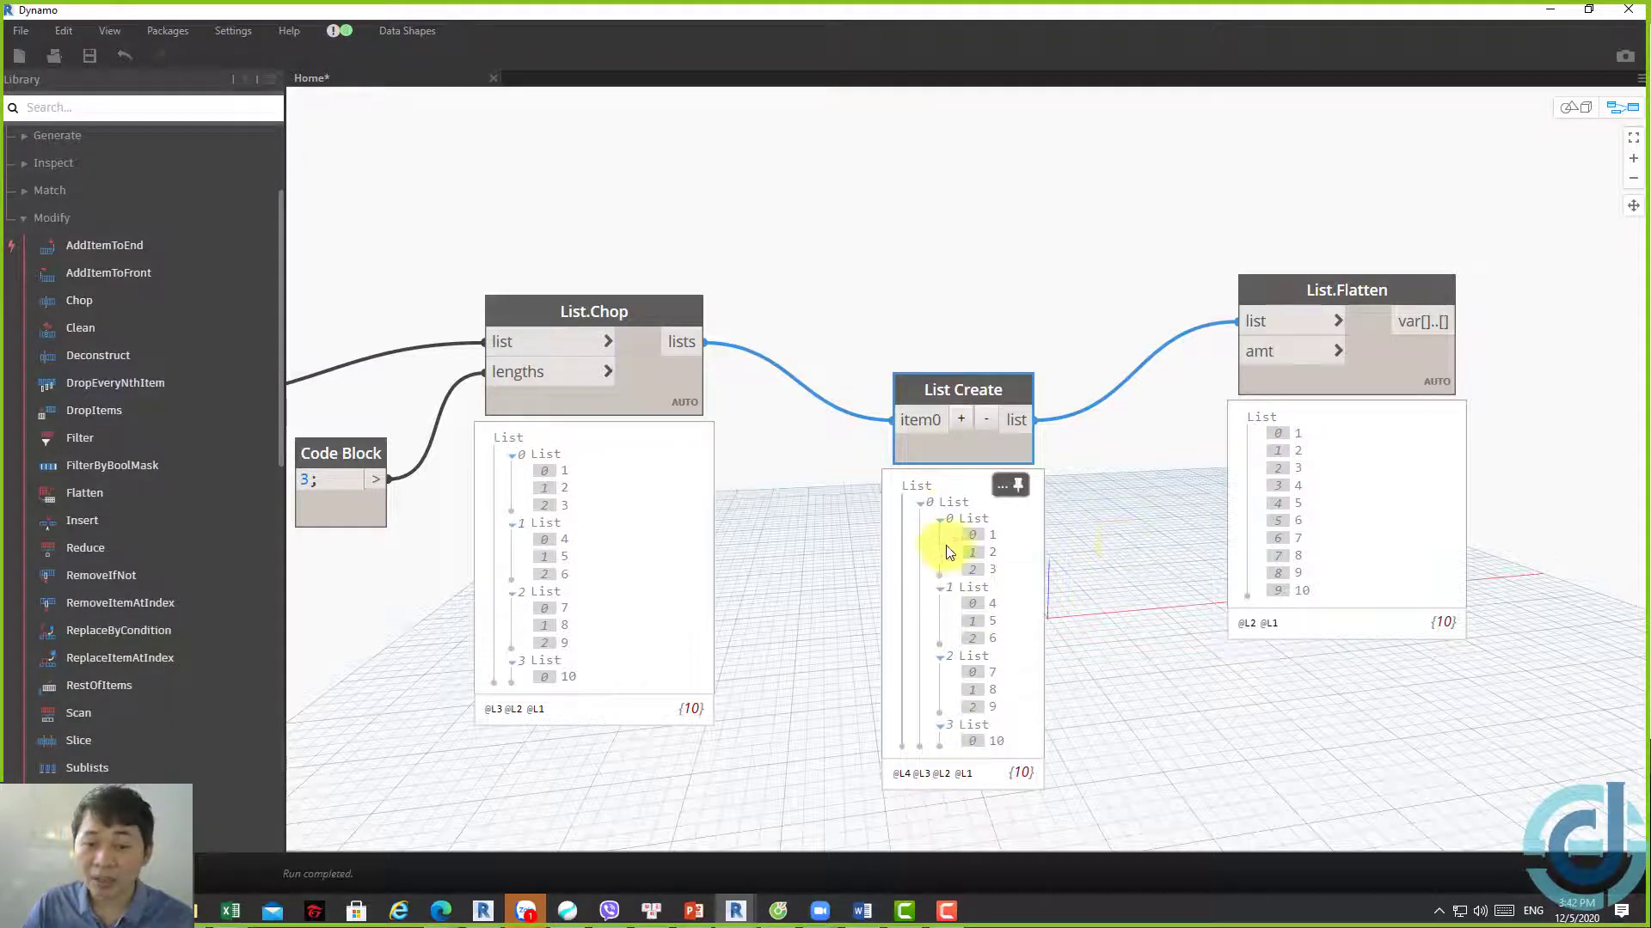
pyautogui.moveTo(961, 619)
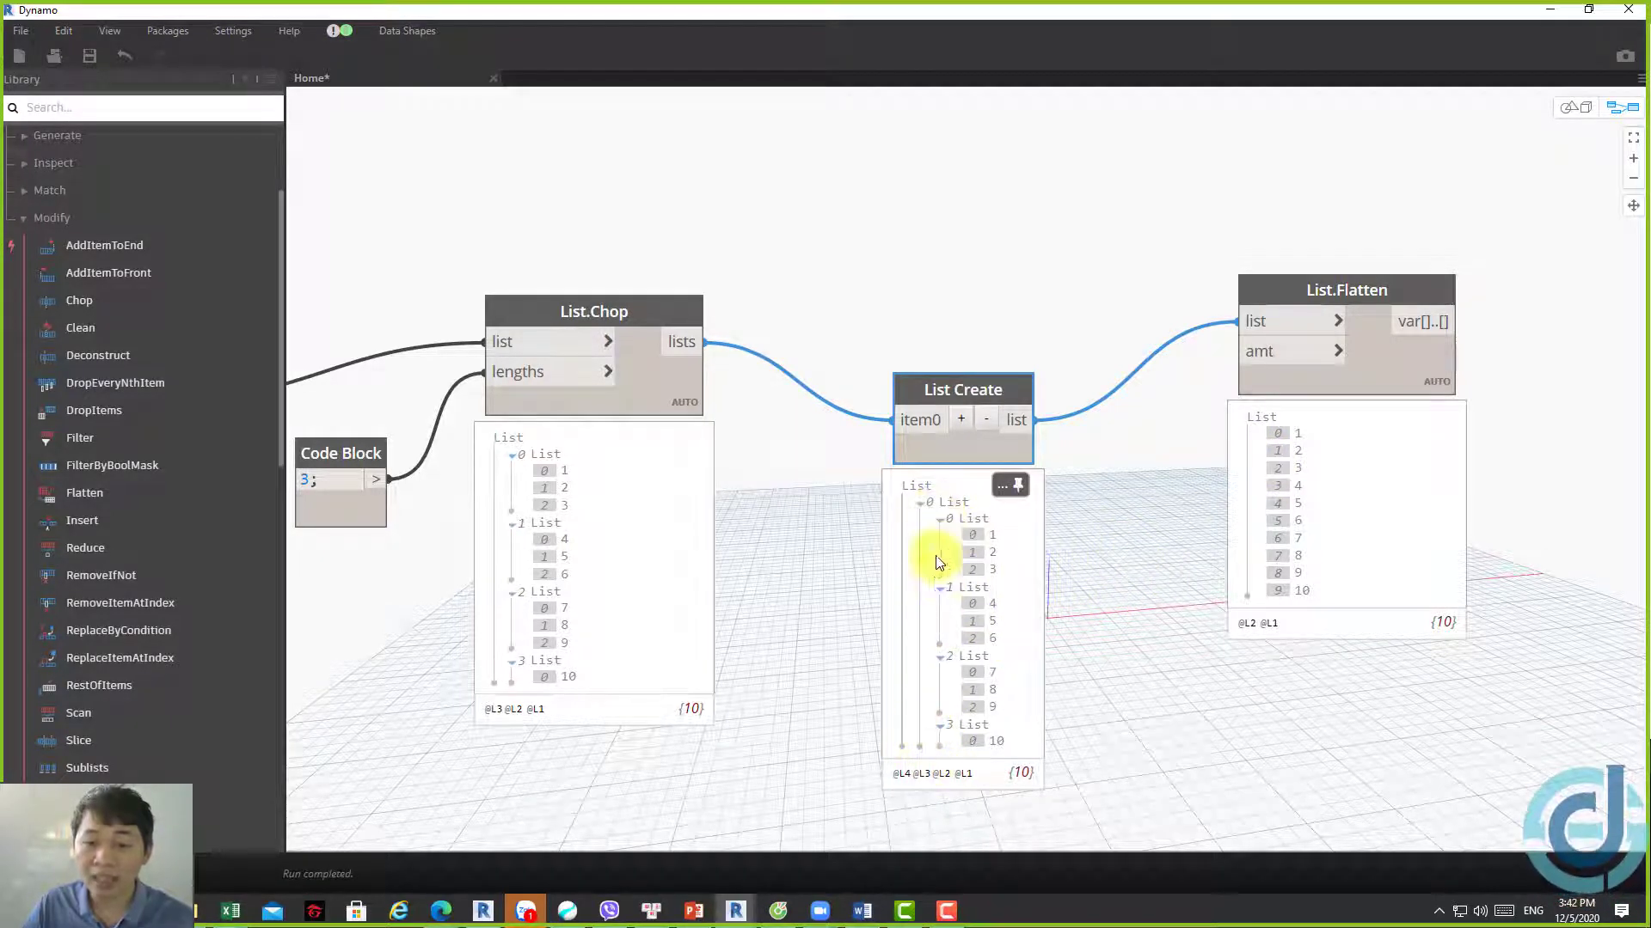
pyautogui.click(1338, 320)
pyautogui.click(1372, 324)
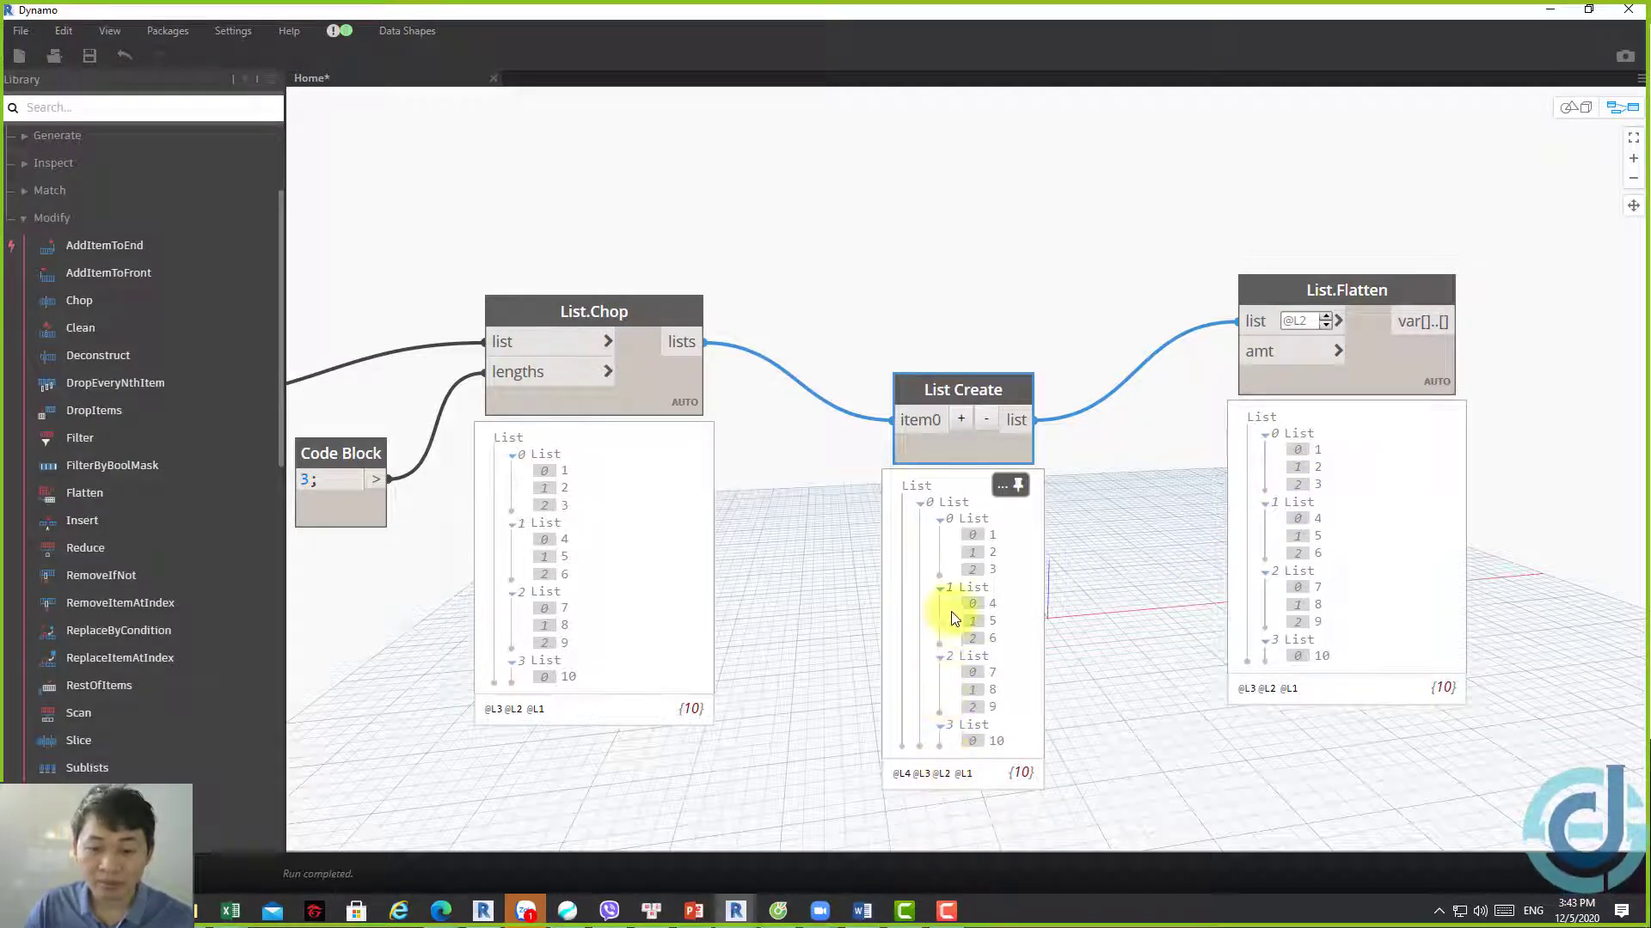
# Inspect the nested sublists in List Create's preview
pyautogui.click(953, 516)
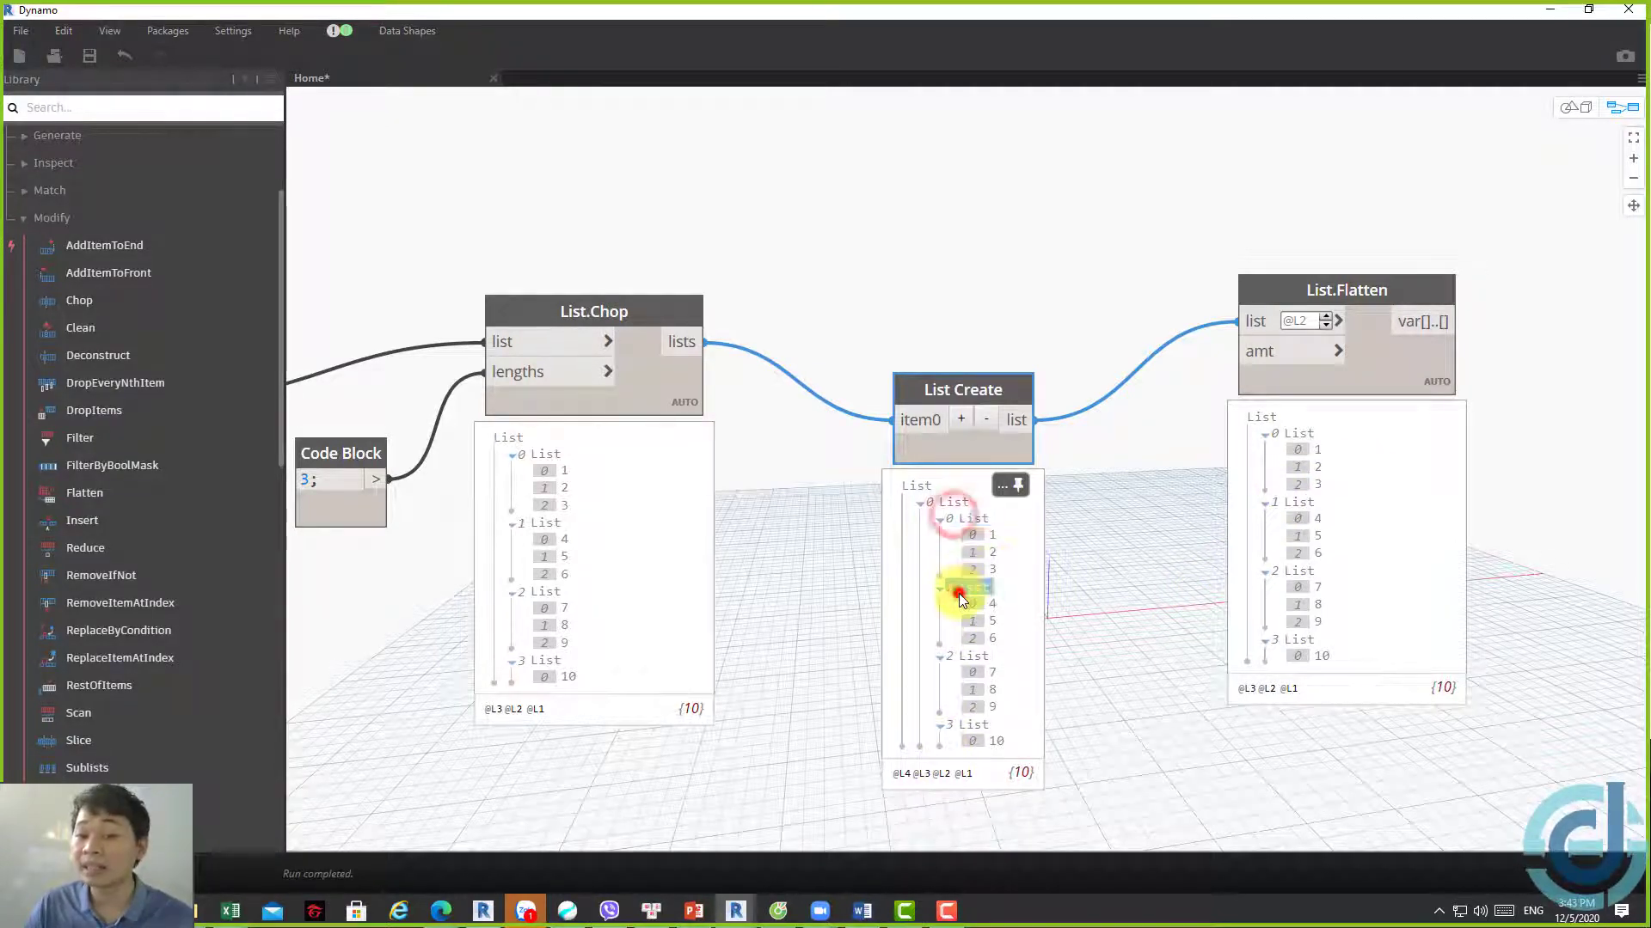
pyautogui.click(958, 590)
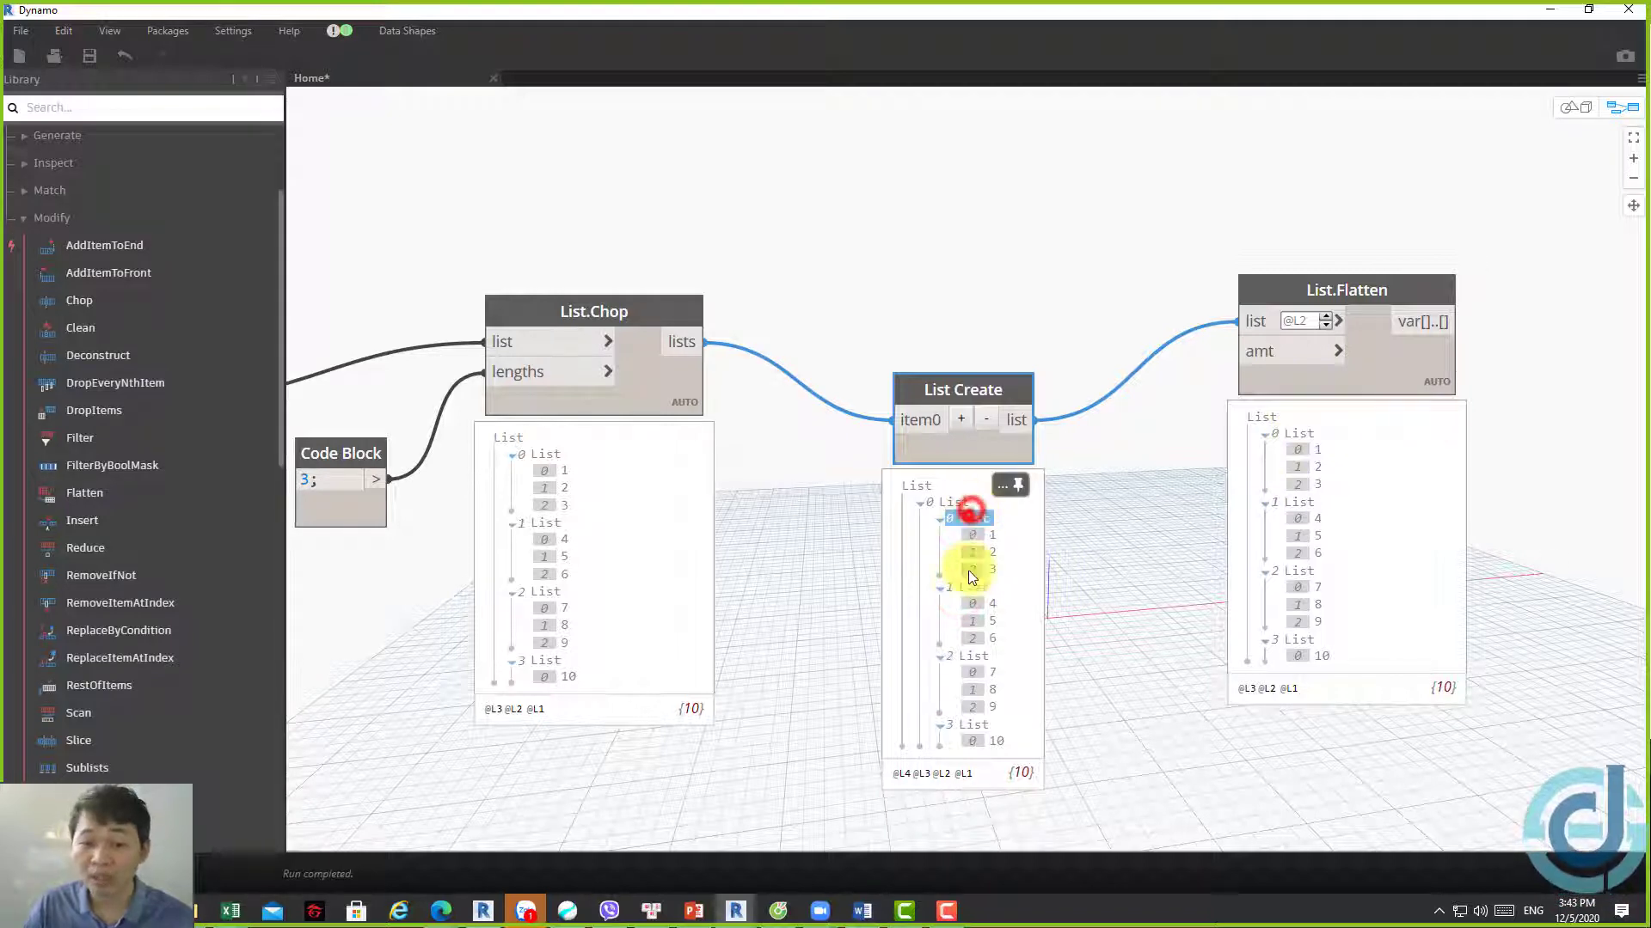
pyautogui.click(957, 667)
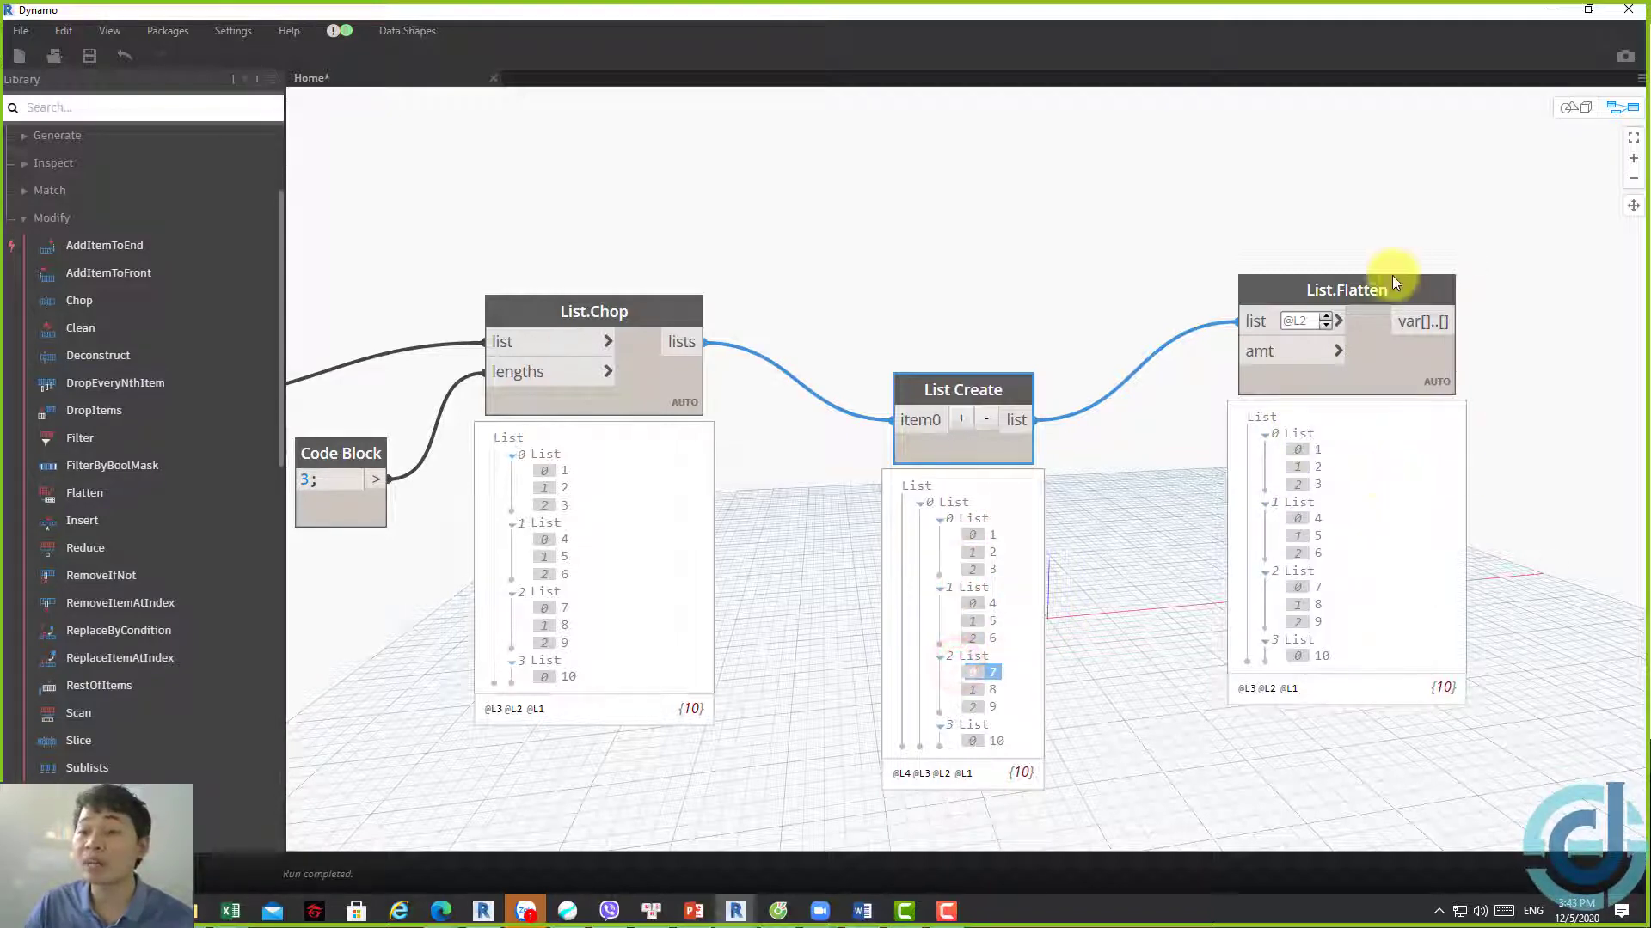
pyautogui.moveTo(1382, 283); pyautogui.dragTo(1315, 347)
pyautogui.moveTo(1479, 409); pyautogui.dragTo(1225, 383, button='middle')
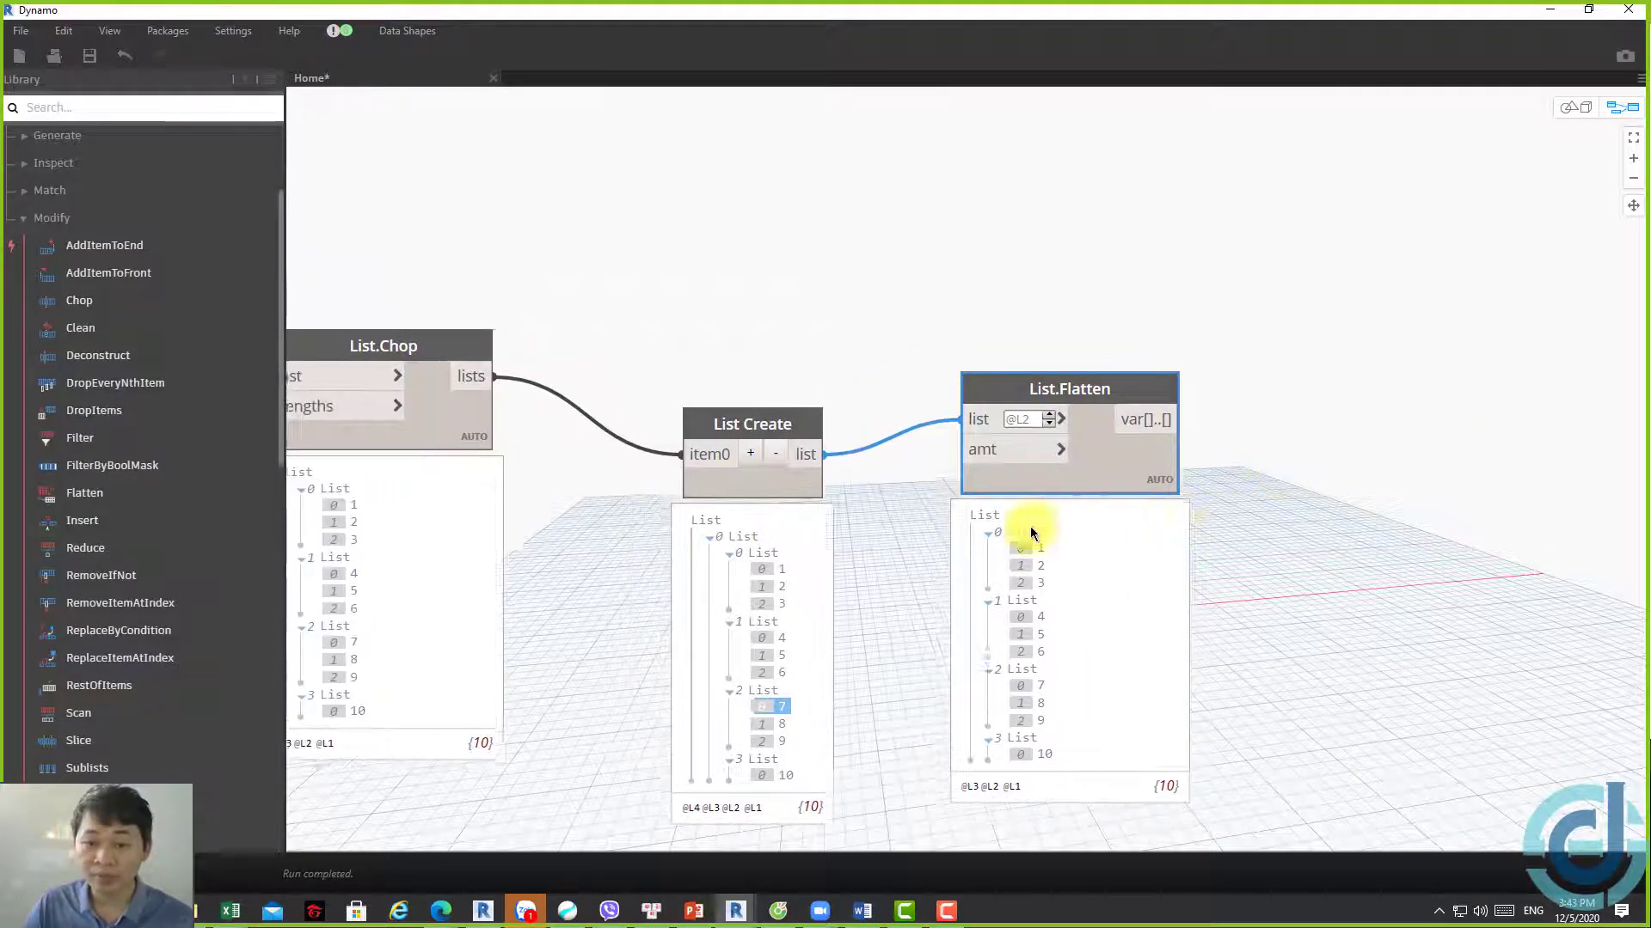
pyautogui.moveTo(1198, 343); pyautogui.dragTo(1559, 223, button='middle')
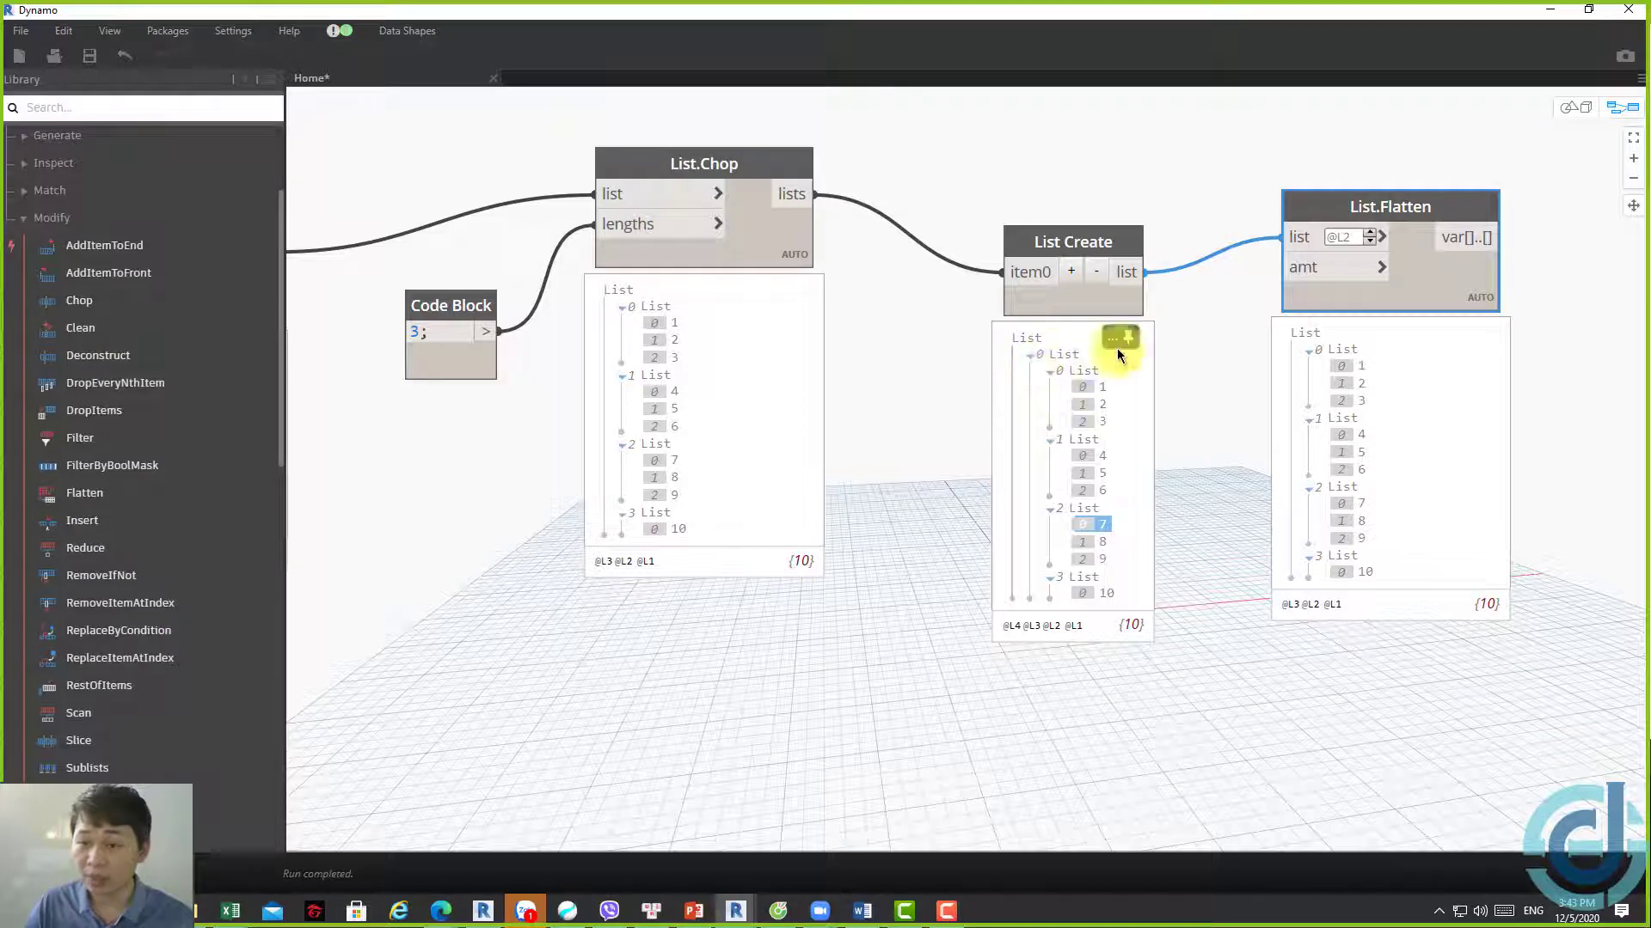
pyautogui.click(1369, 233)
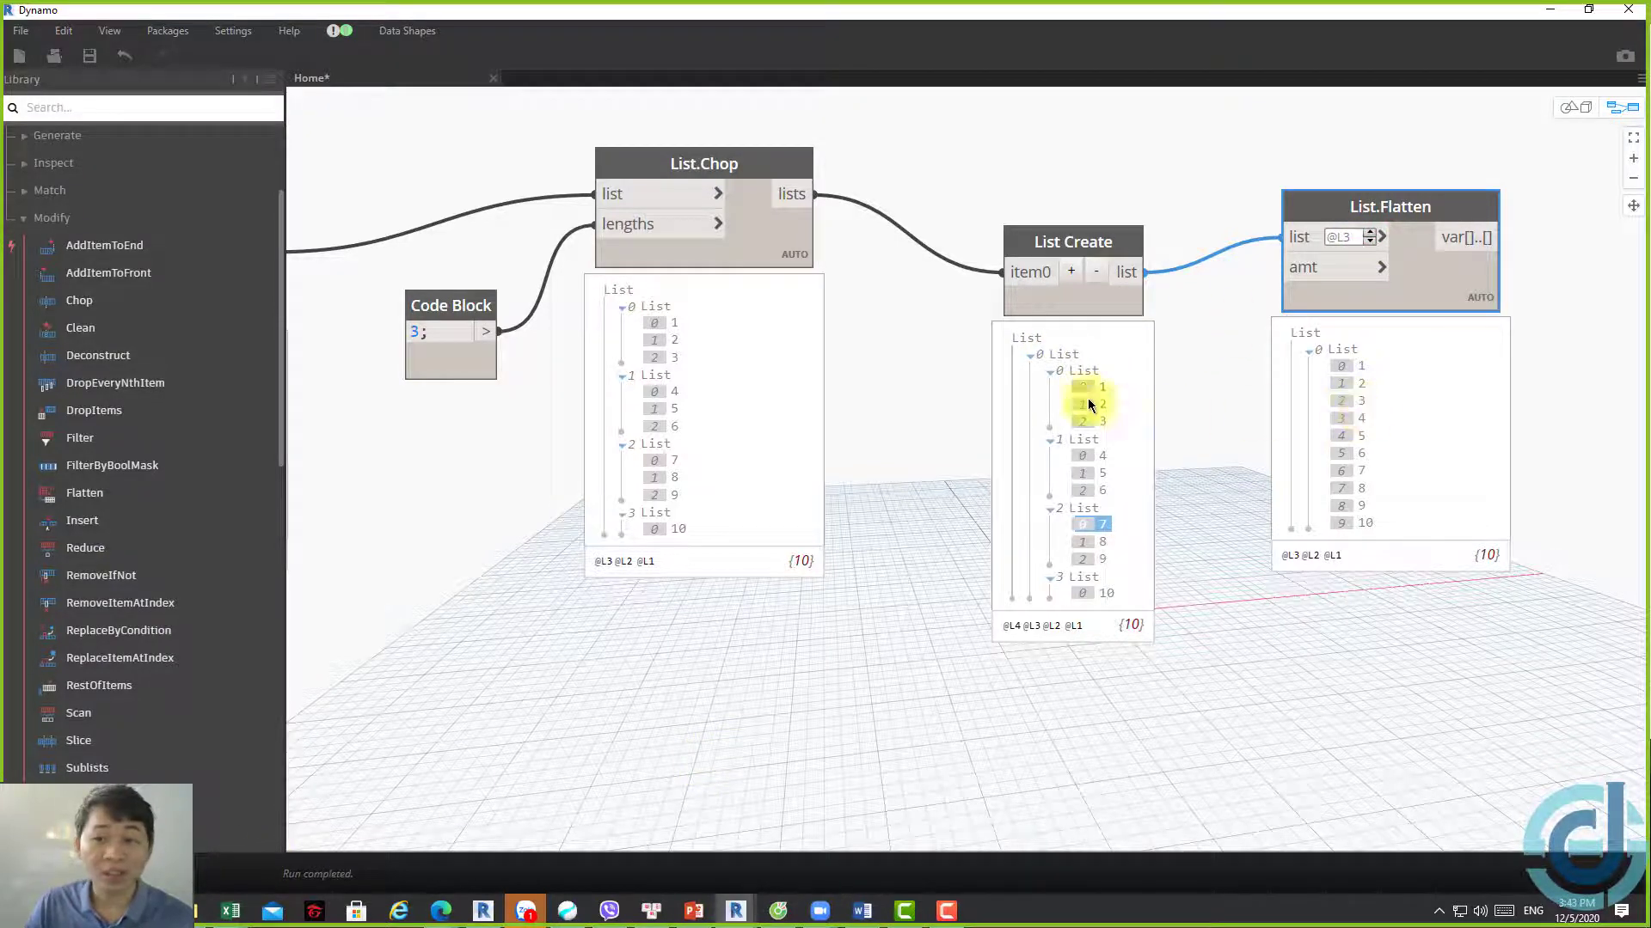
pyautogui.click(1042, 355)
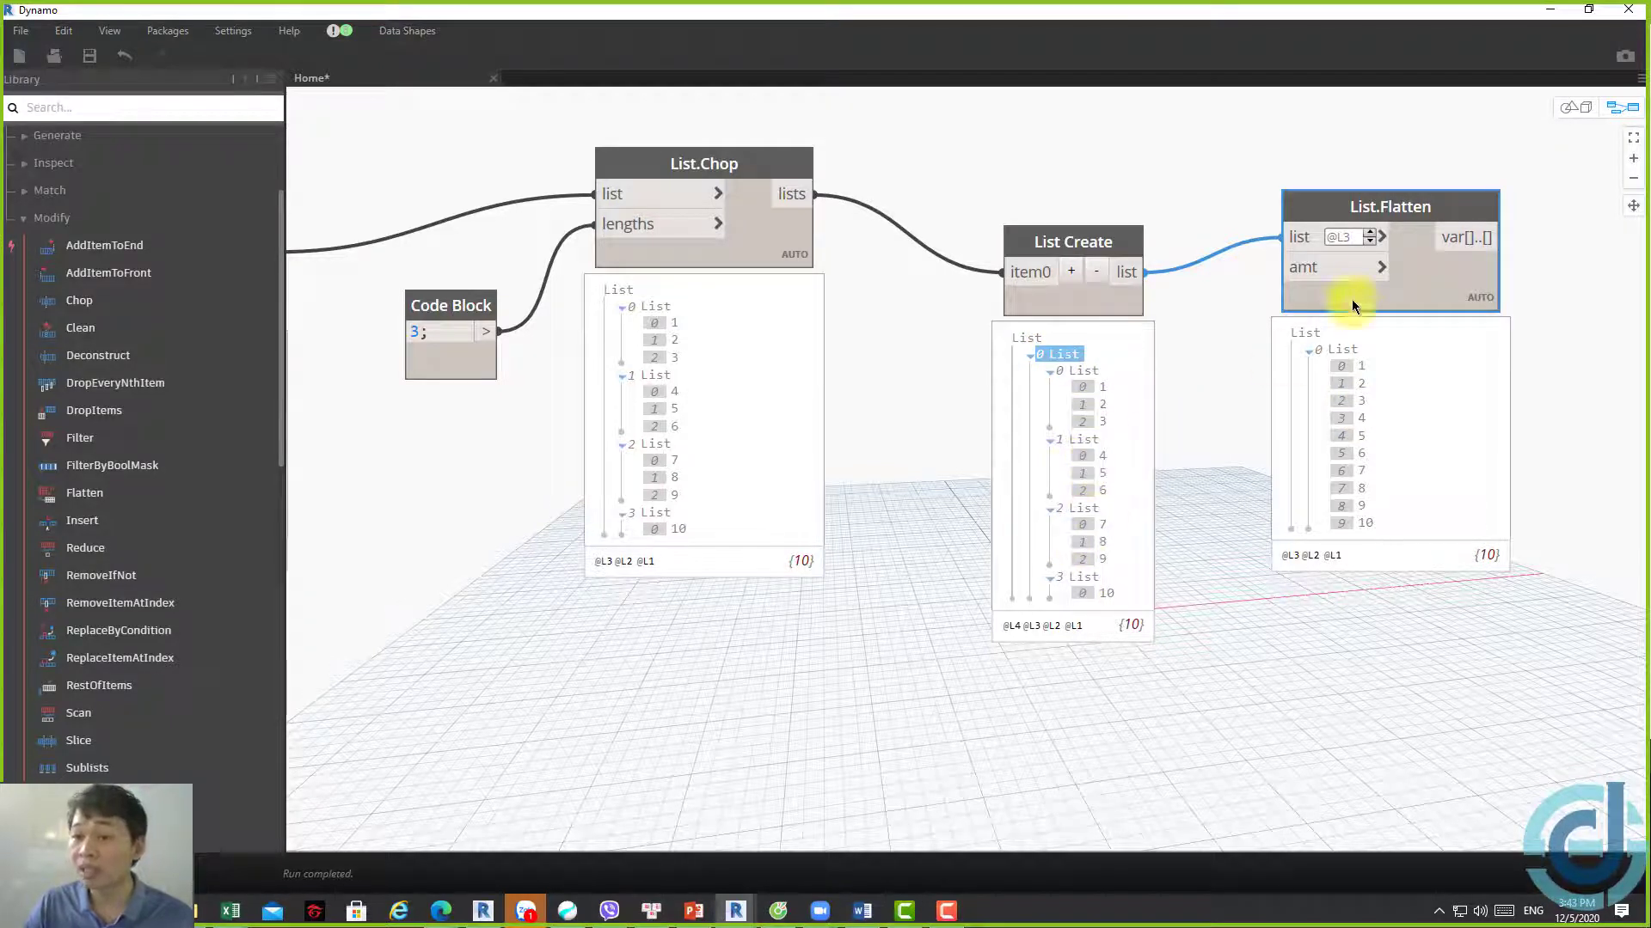
pyautogui.click(1369, 244)
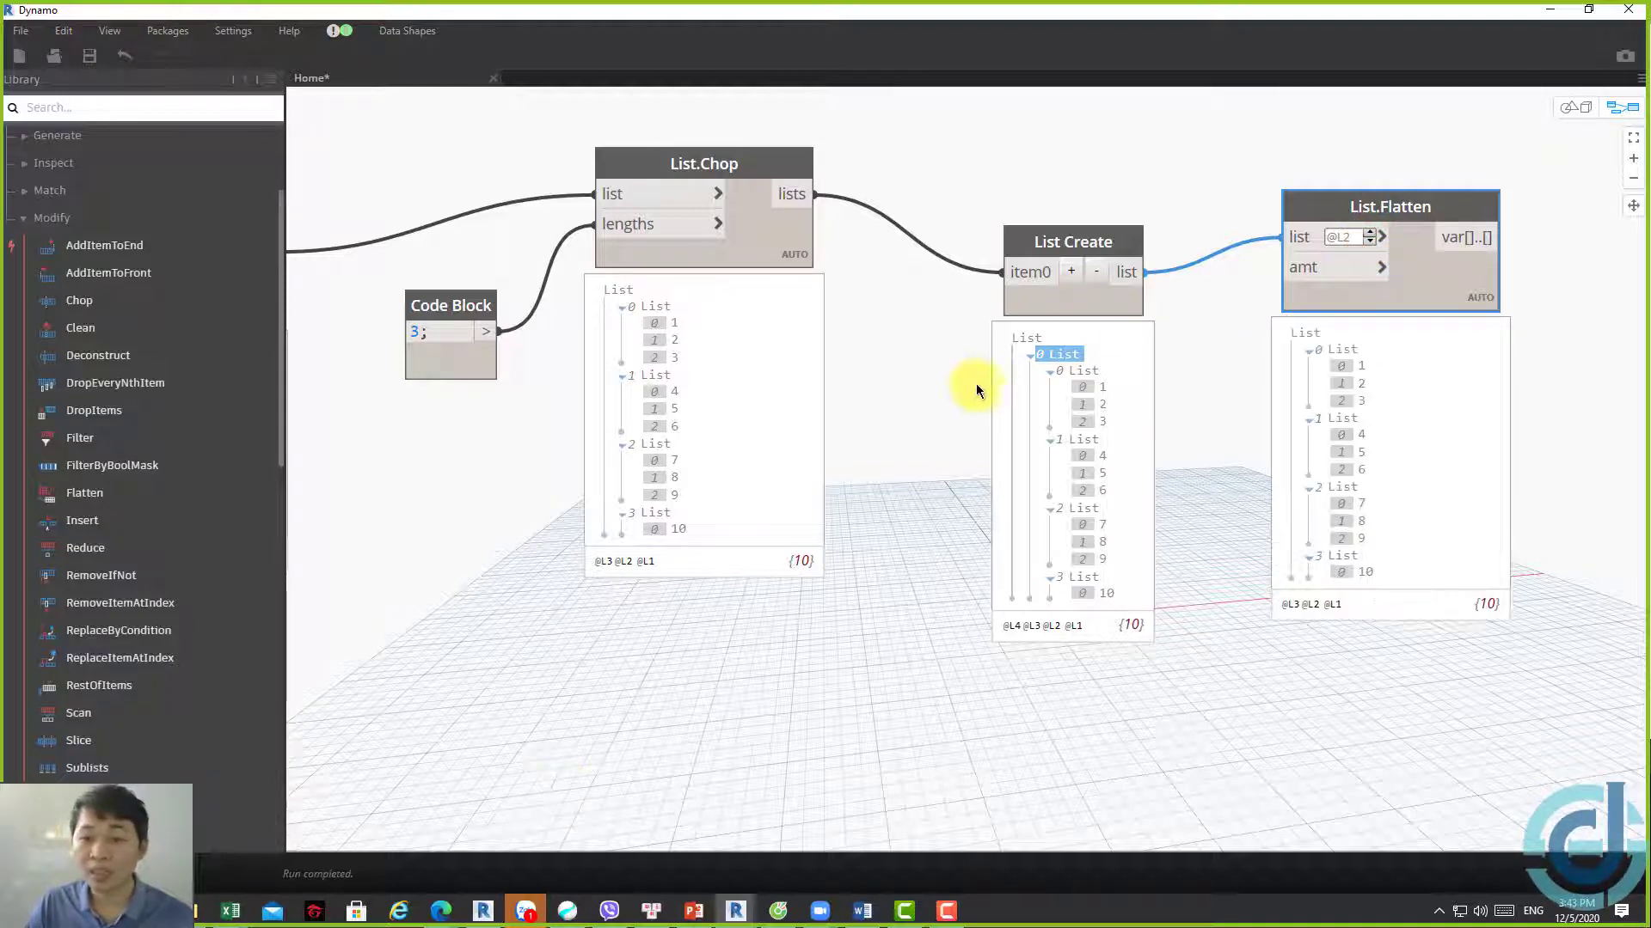
pyautogui.click(1069, 365)
pyautogui.click(1081, 454)
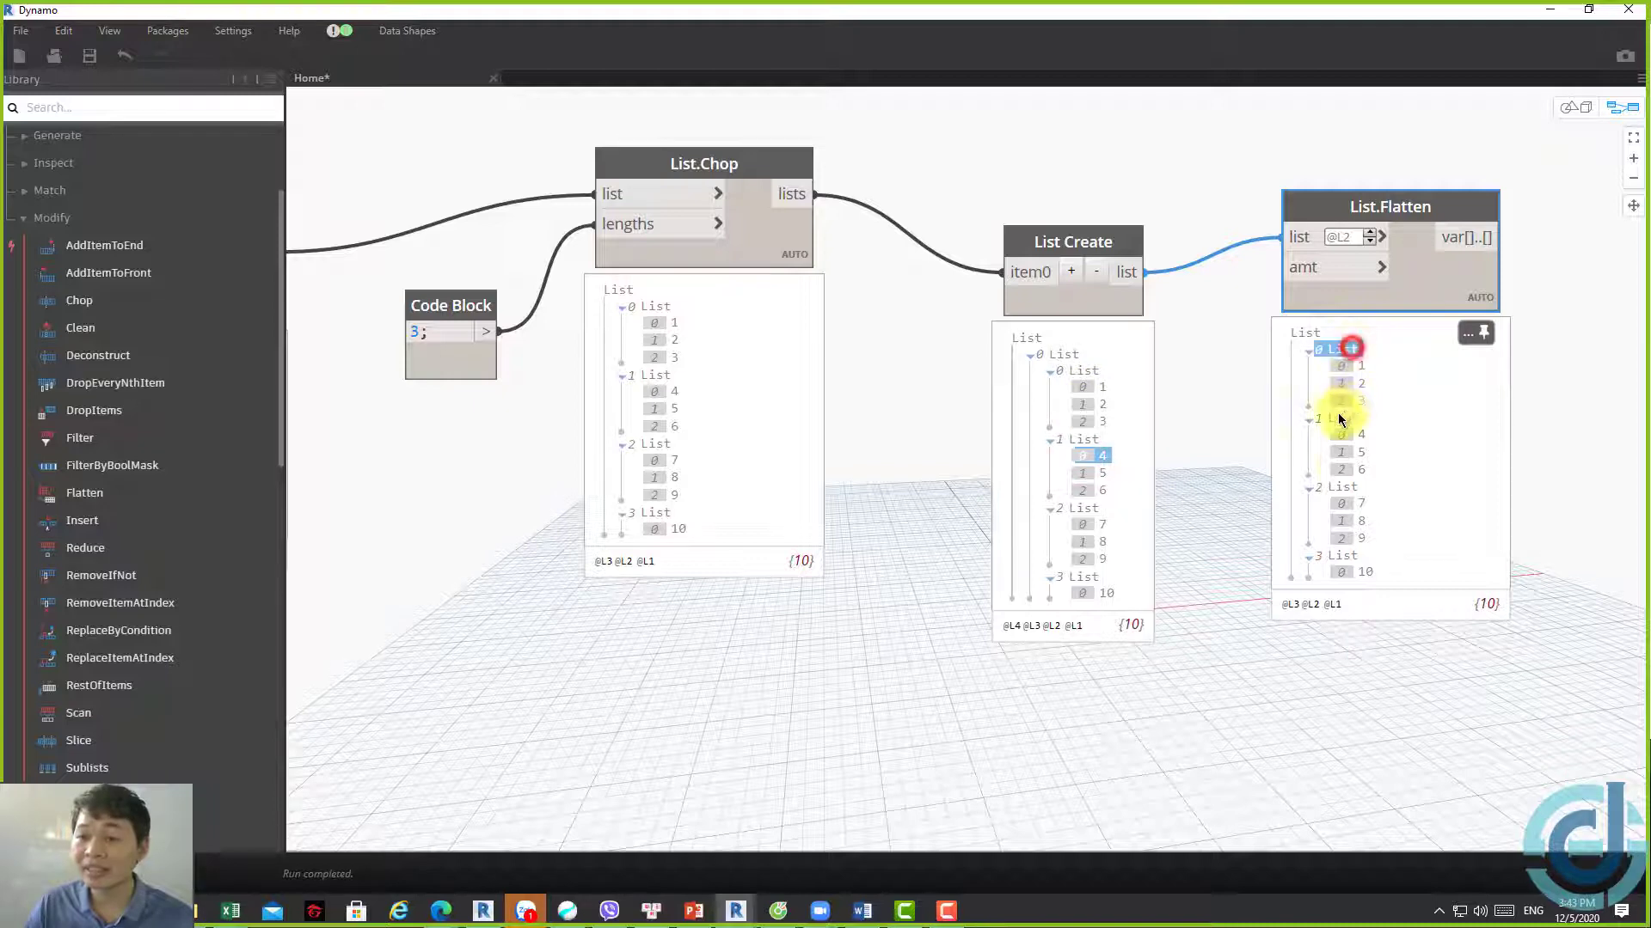
pyautogui.click(1335, 487)
# Drag a List.FilterByBoolMask node from the Library onto the canvas
pyautogui.moveTo(1400, 453); pyautogui.dragTo(943, 440, button='middle')
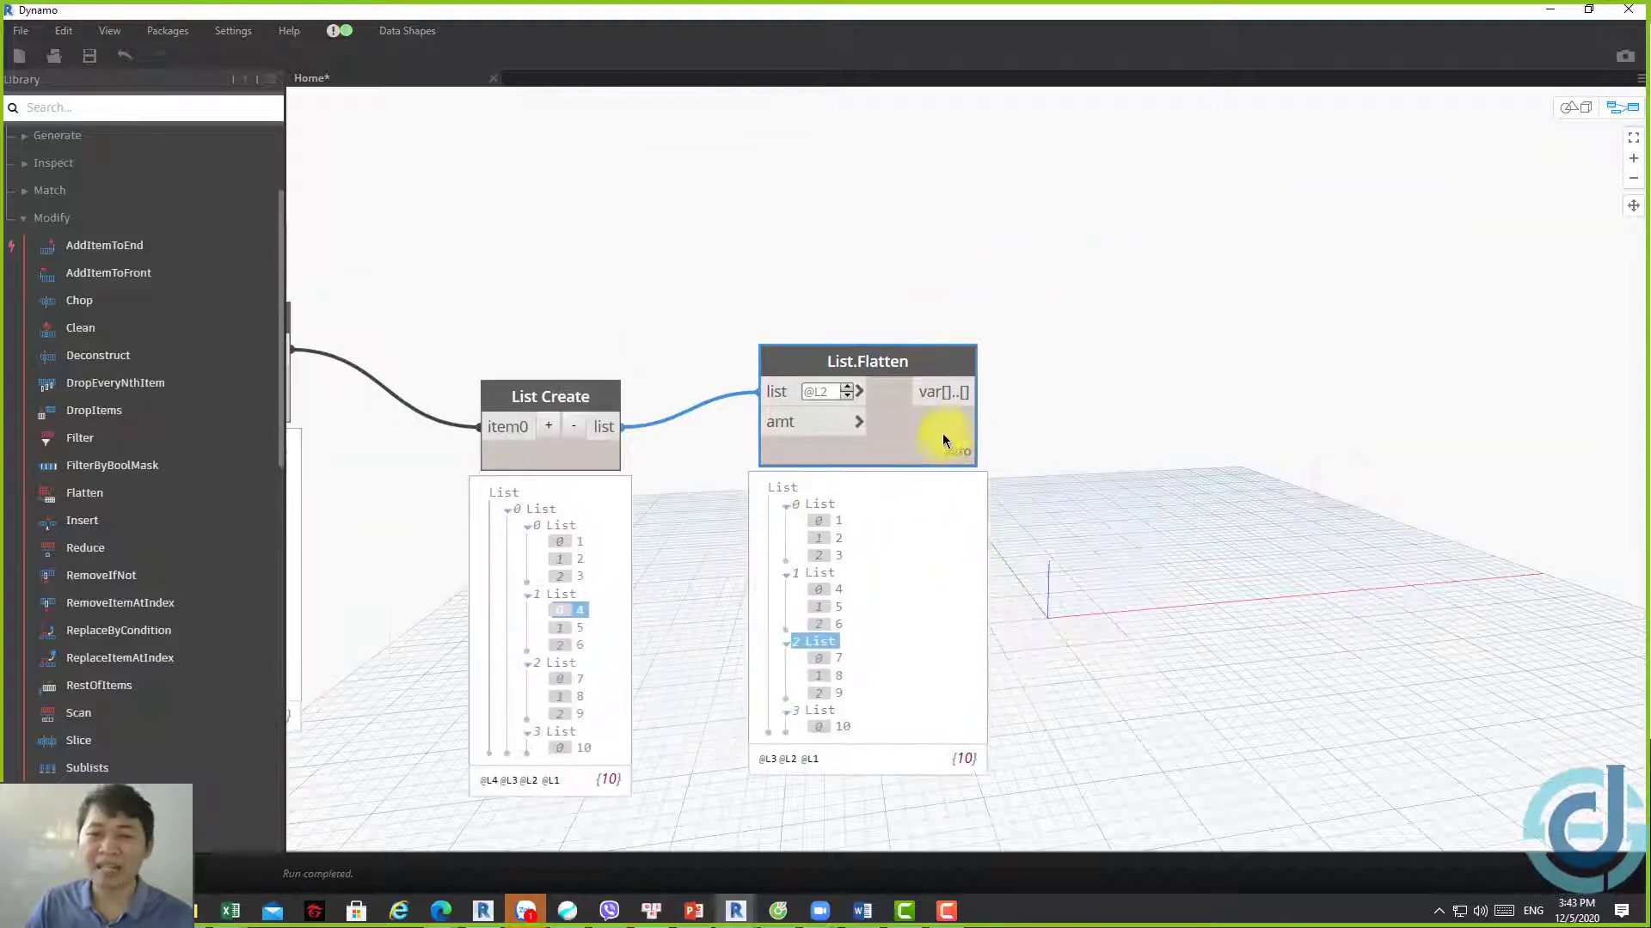
pyautogui.moveTo(942, 433); pyautogui.dragTo(875, 471)
pyautogui.moveTo(667, 527); pyautogui.dragTo(791, 450, button='middle')
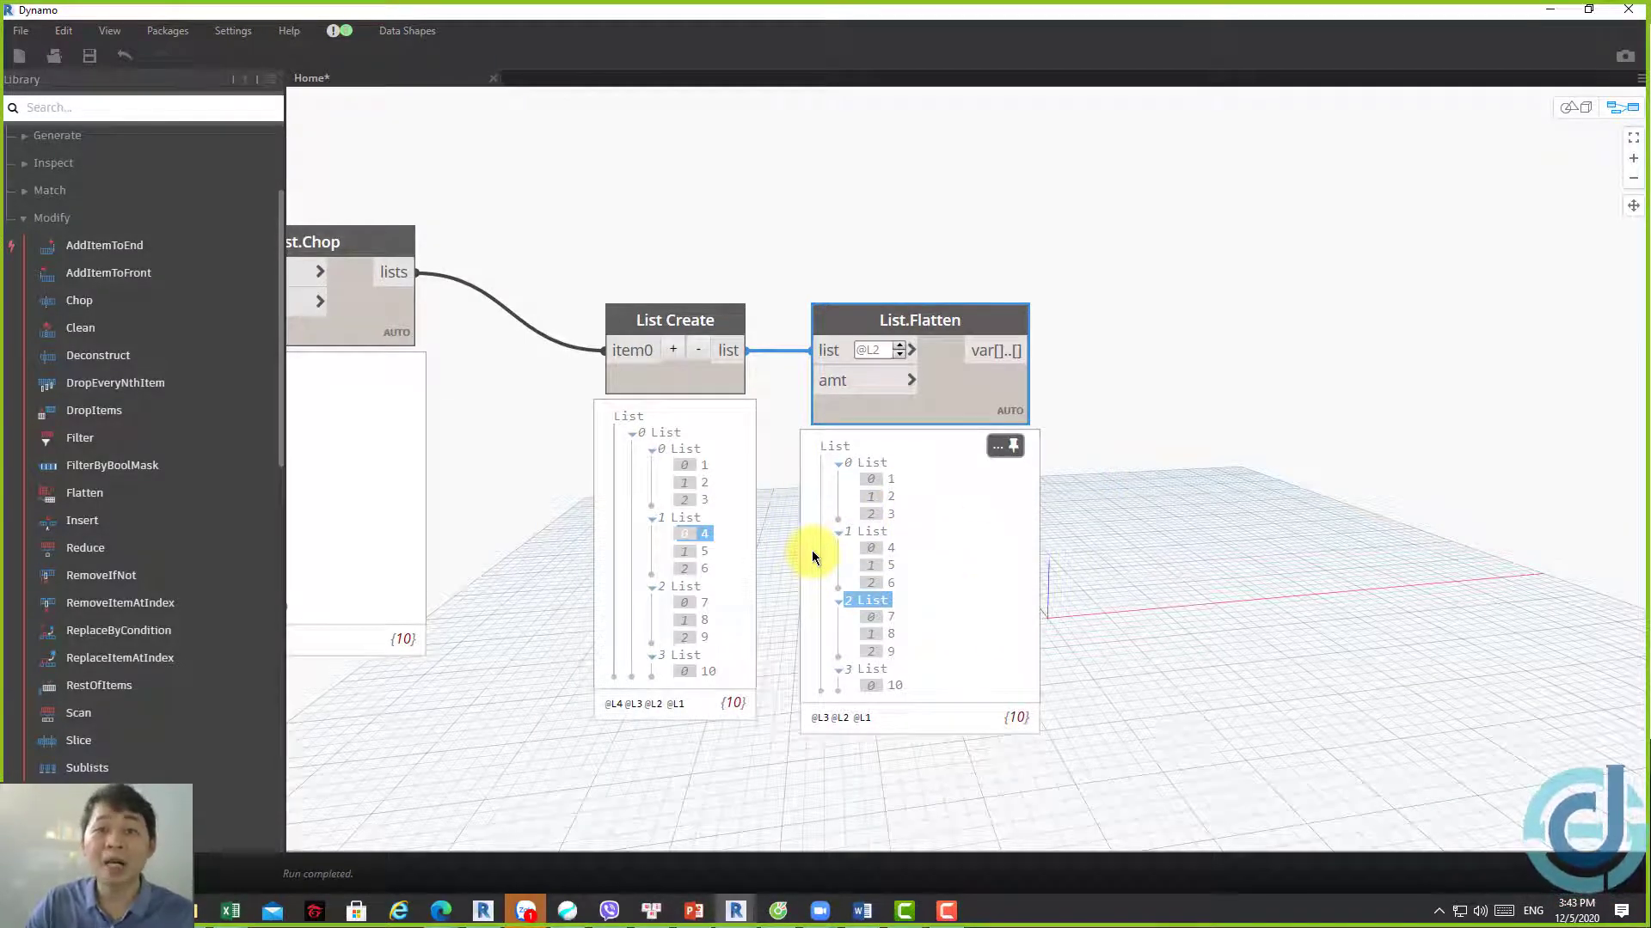
pyautogui.moveTo(839, 198); pyautogui.dragTo(947, 220, button='middle')
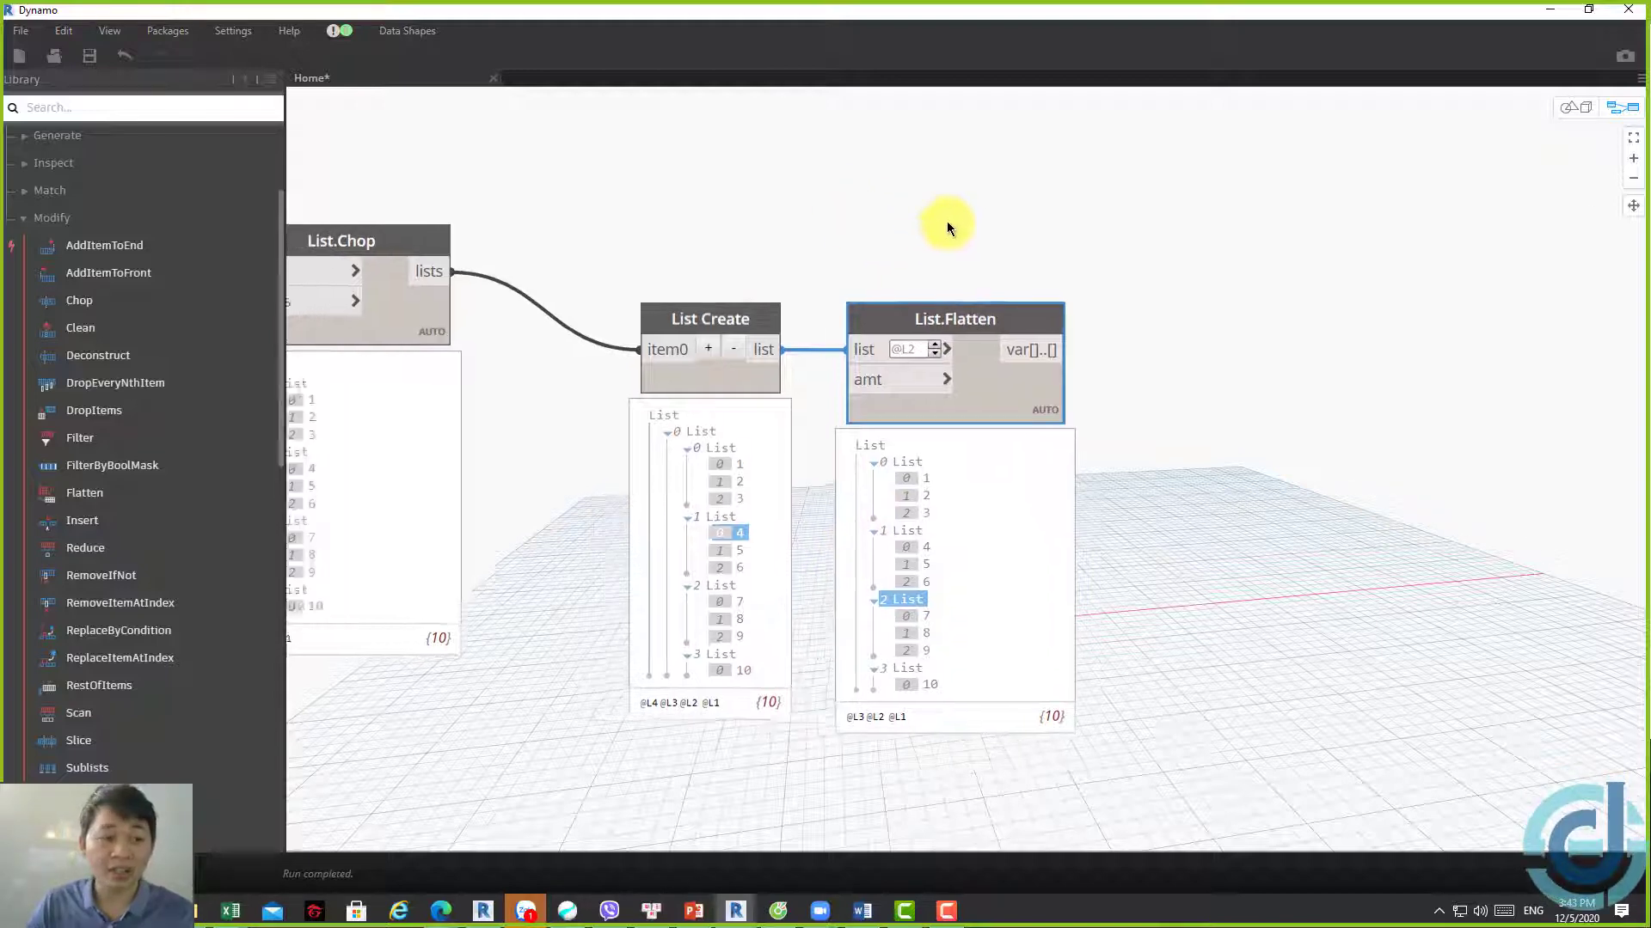
pyautogui.moveTo(112, 466)
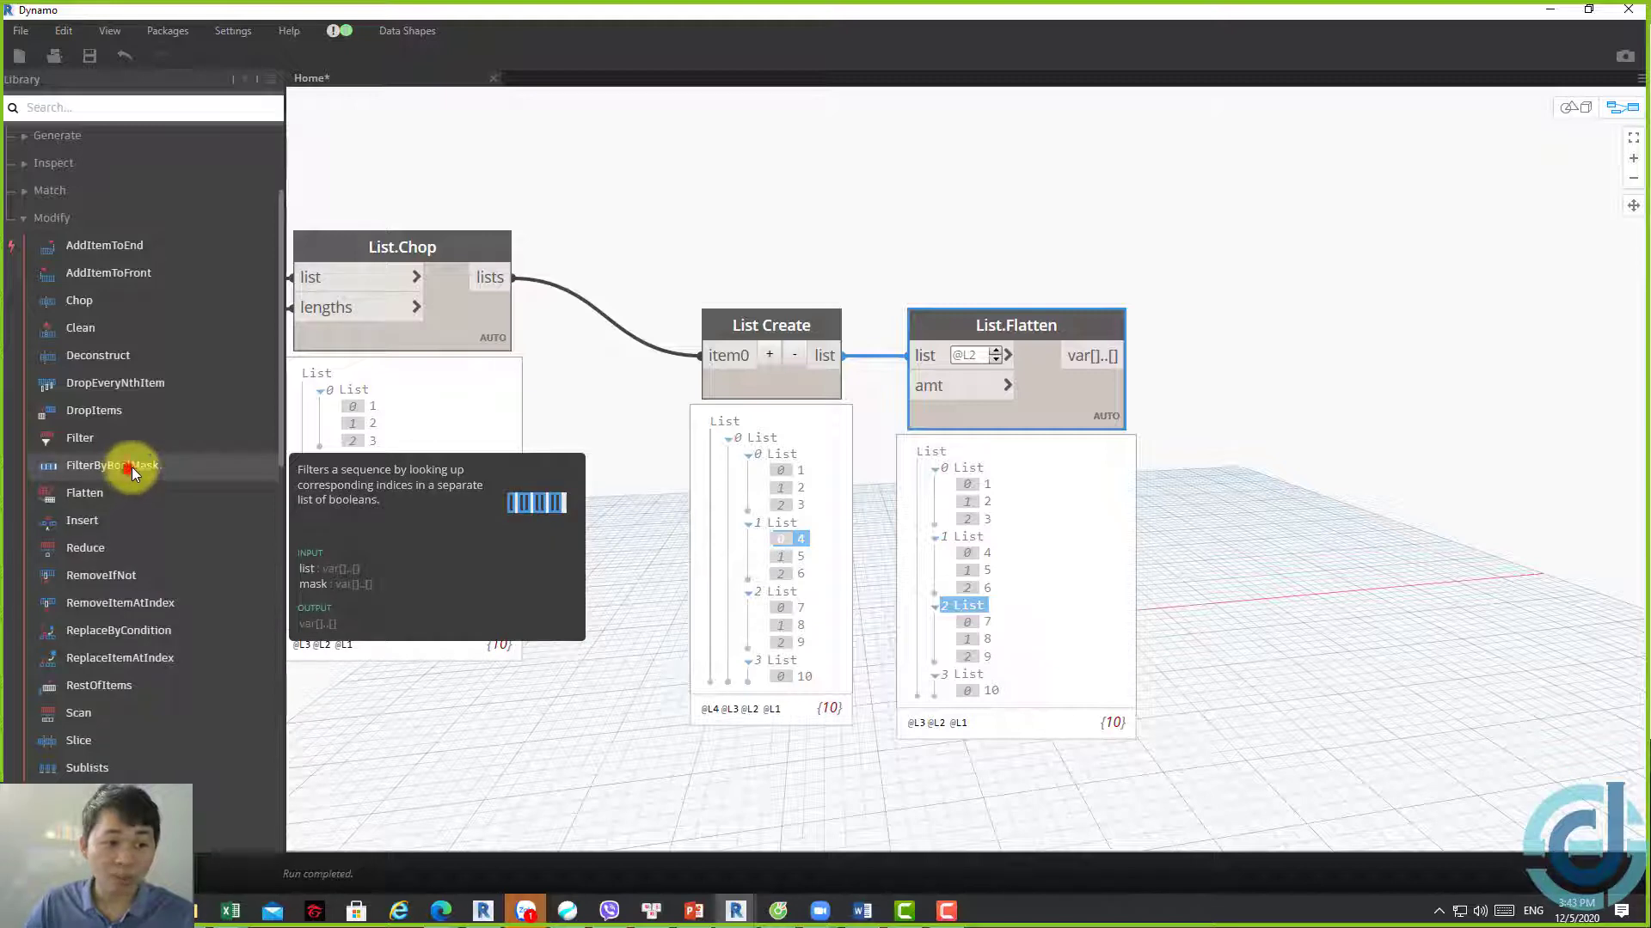
pyautogui.moveTo(131, 467); pyautogui.dragTo(937, 458)
# Move List.FilterByBoolMask into the open space right of List.Flatten
pyautogui.moveTo(1066, 444); pyautogui.dragTo(1427, 233)
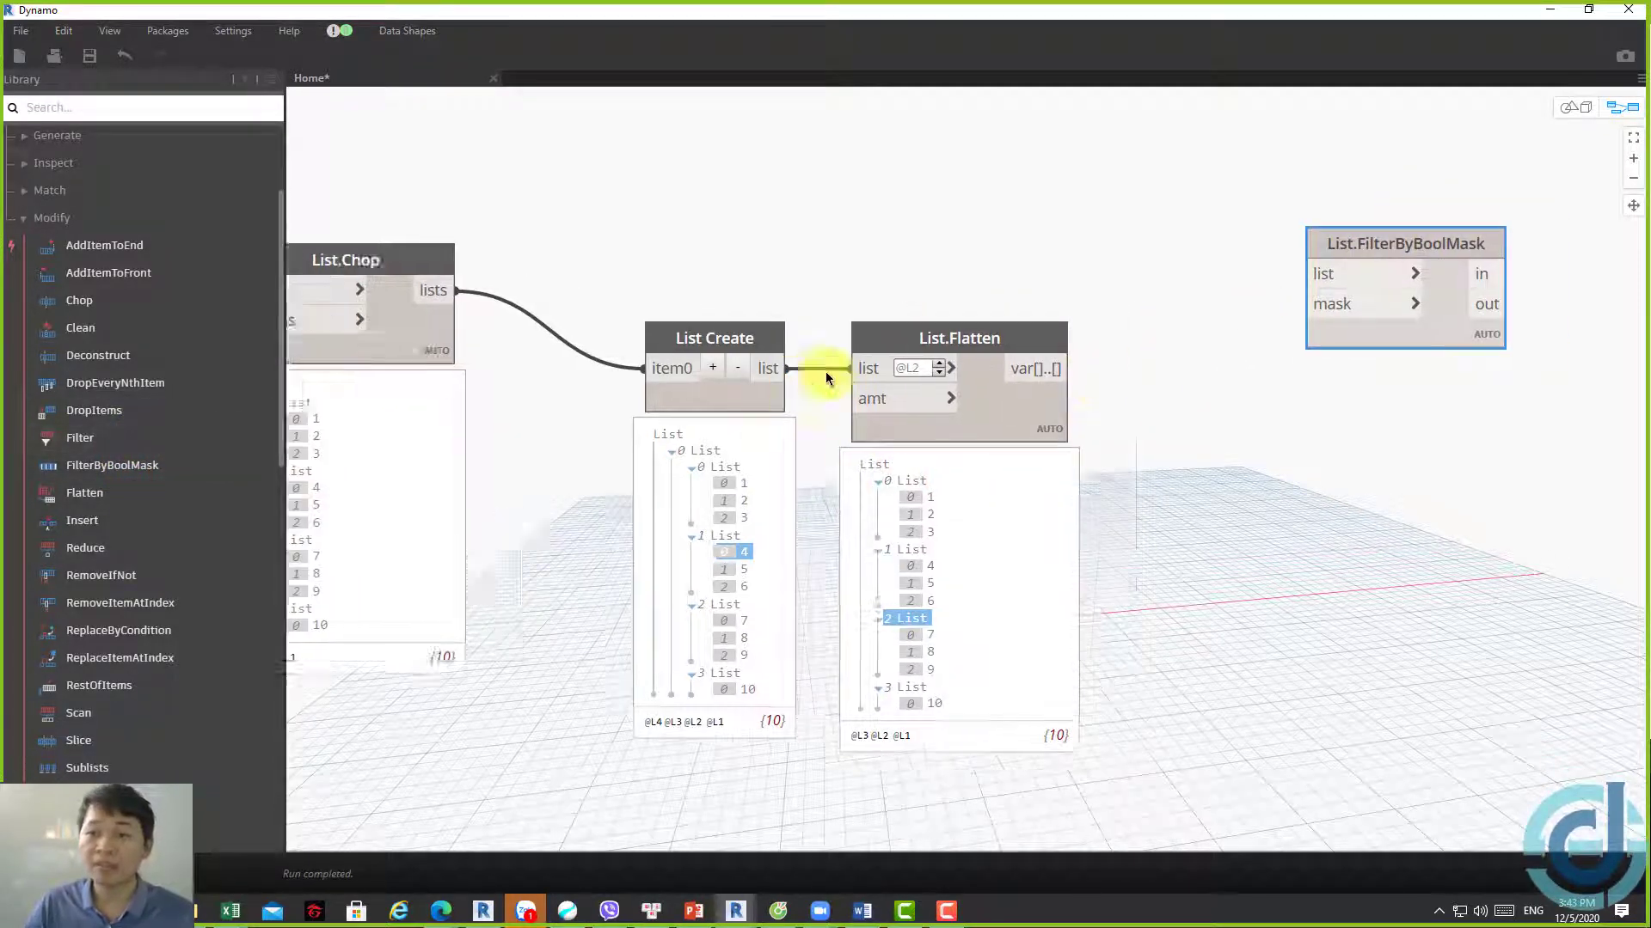
pyautogui.moveTo(825, 371); pyautogui.dragTo(346, 439, button='middle')
pyautogui.moveTo(1004, 301); pyautogui.dragTo(1042, 404)
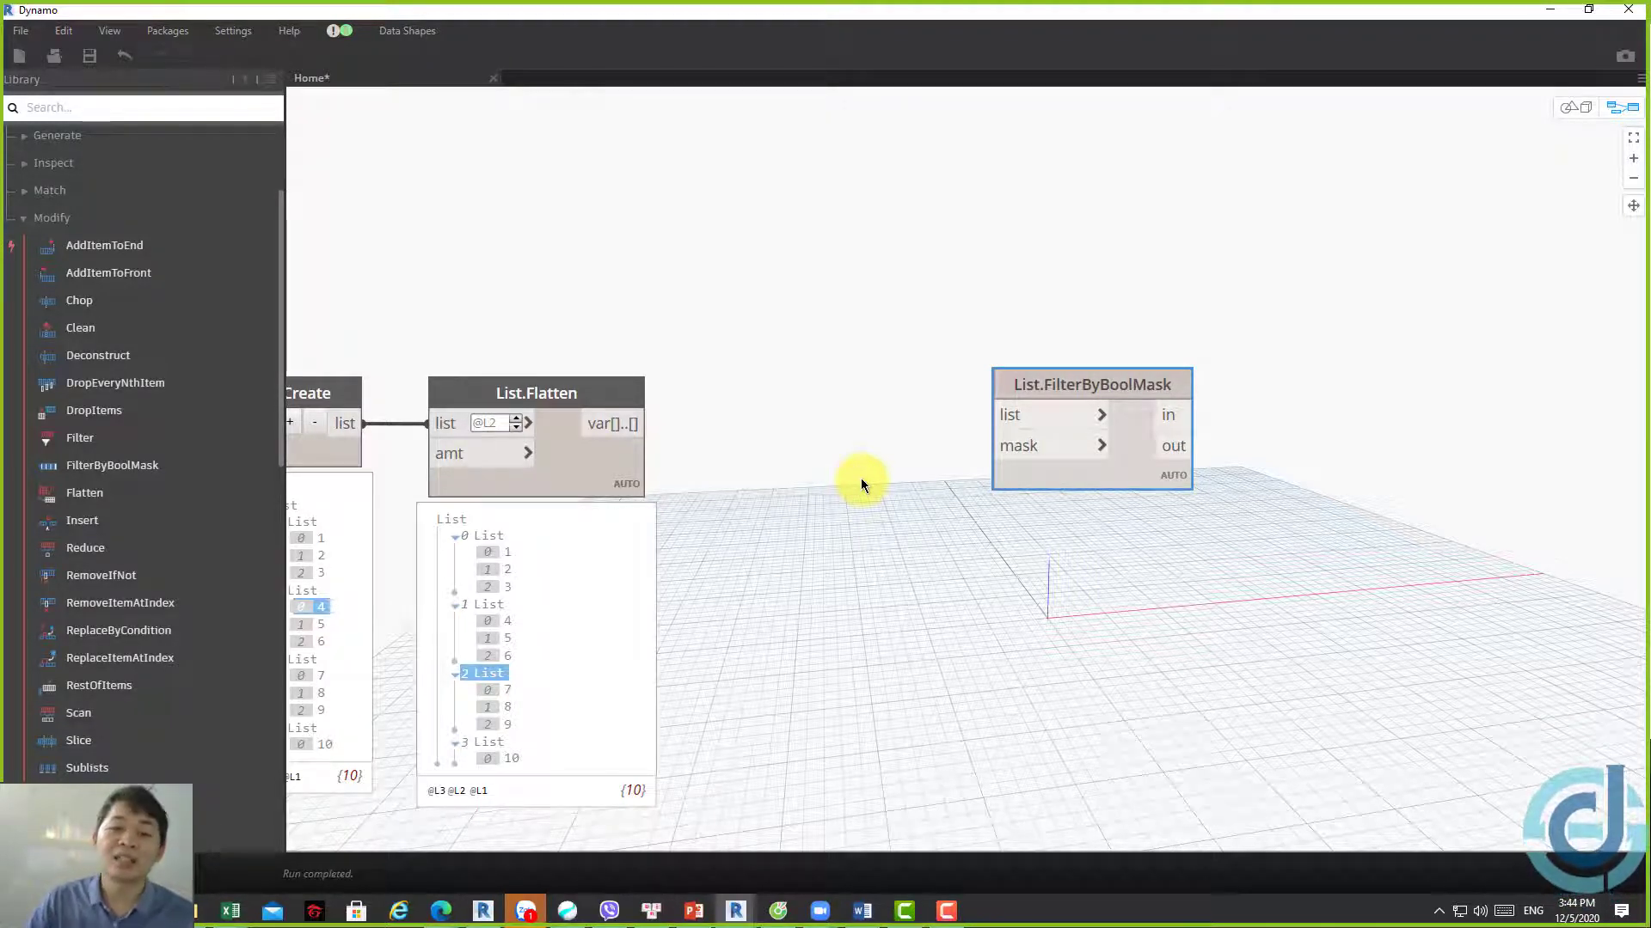
pyautogui.moveTo(1064, 393); pyautogui.dragTo(1098, 325)
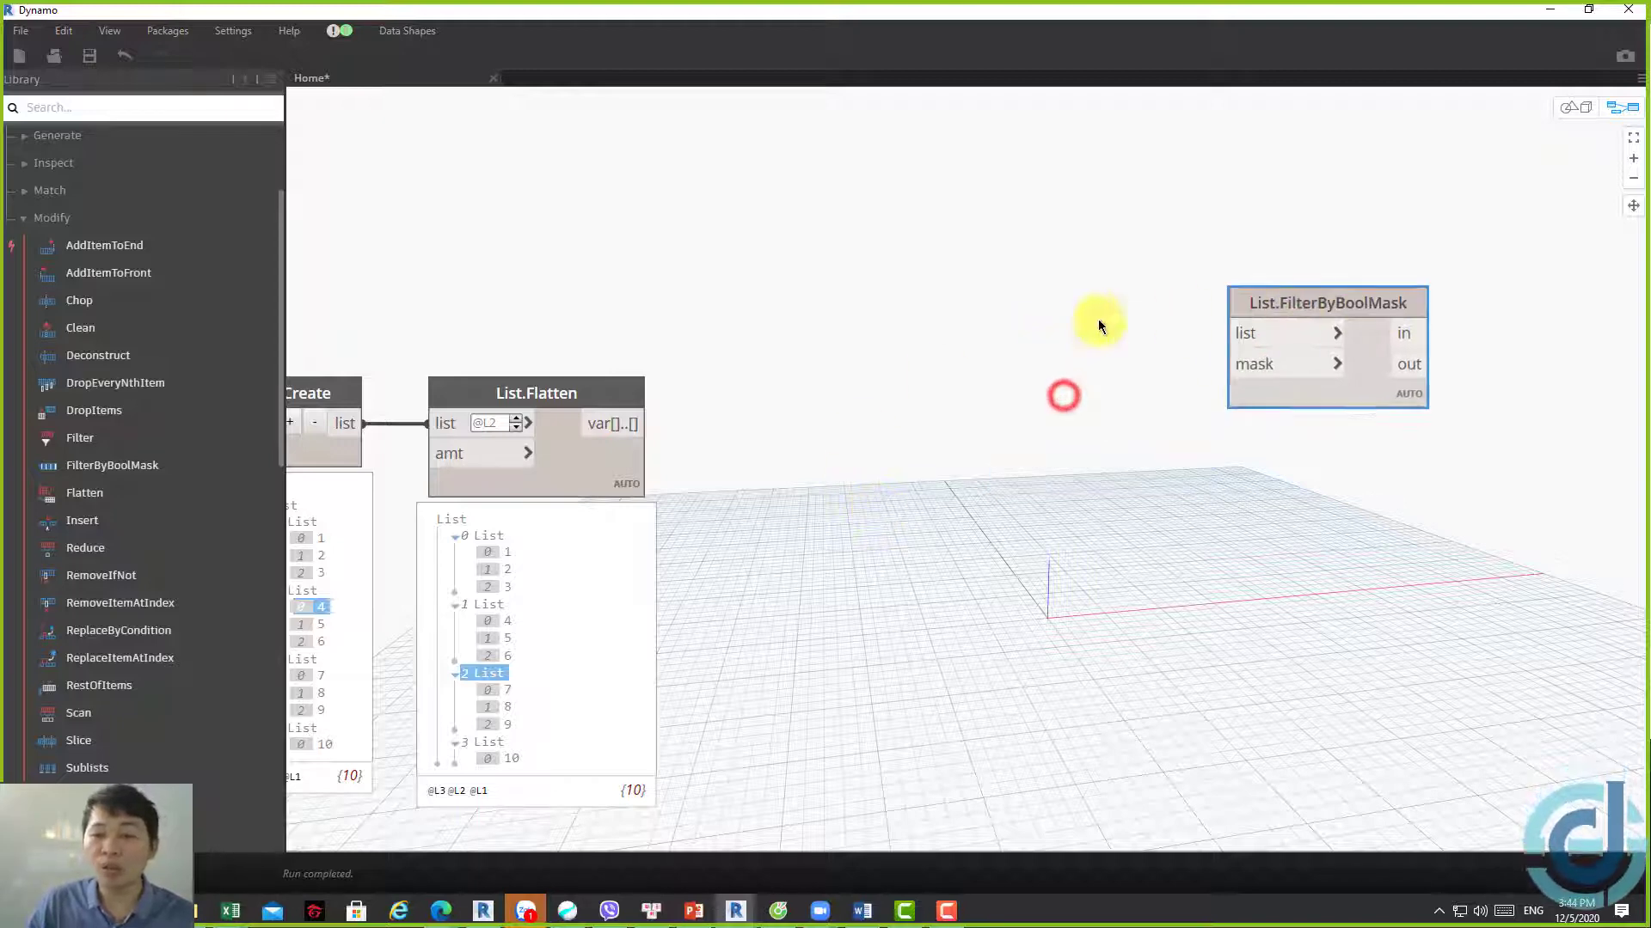
# Create a '1..10' Code Block and wire it into FilterByBoolMask's list input
pyautogui.doubleClick(1009, 322)
pyautogui.write('1..10')
pyautogui.click(1036, 321)
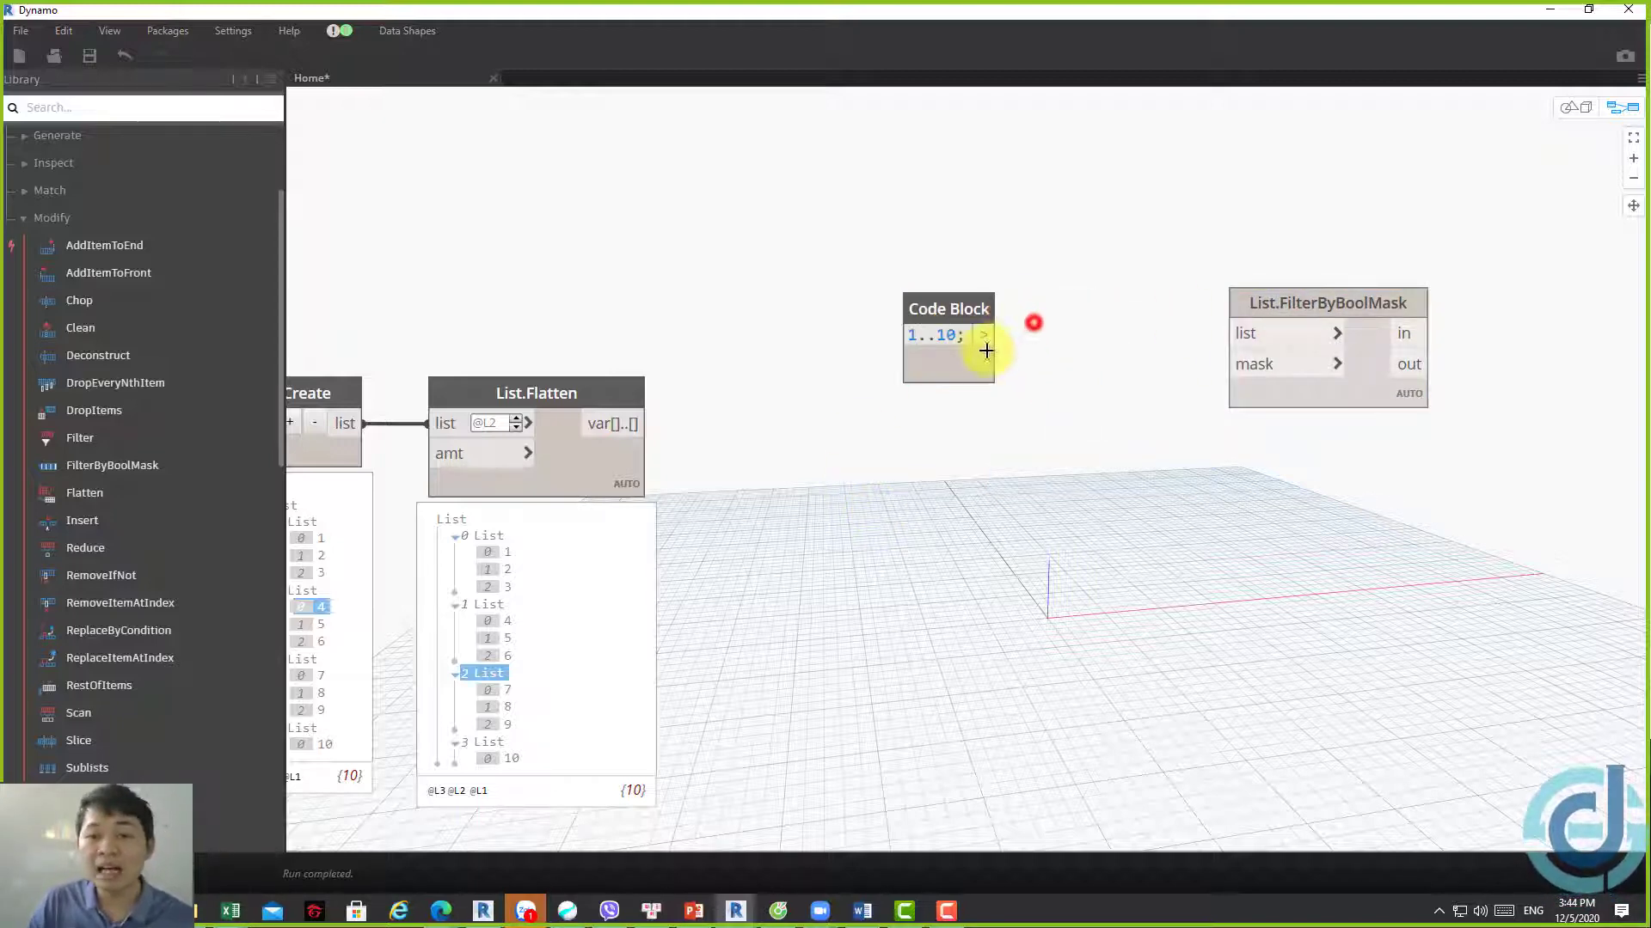
pyautogui.moveTo(984, 335); pyautogui.dragTo(1247, 344)
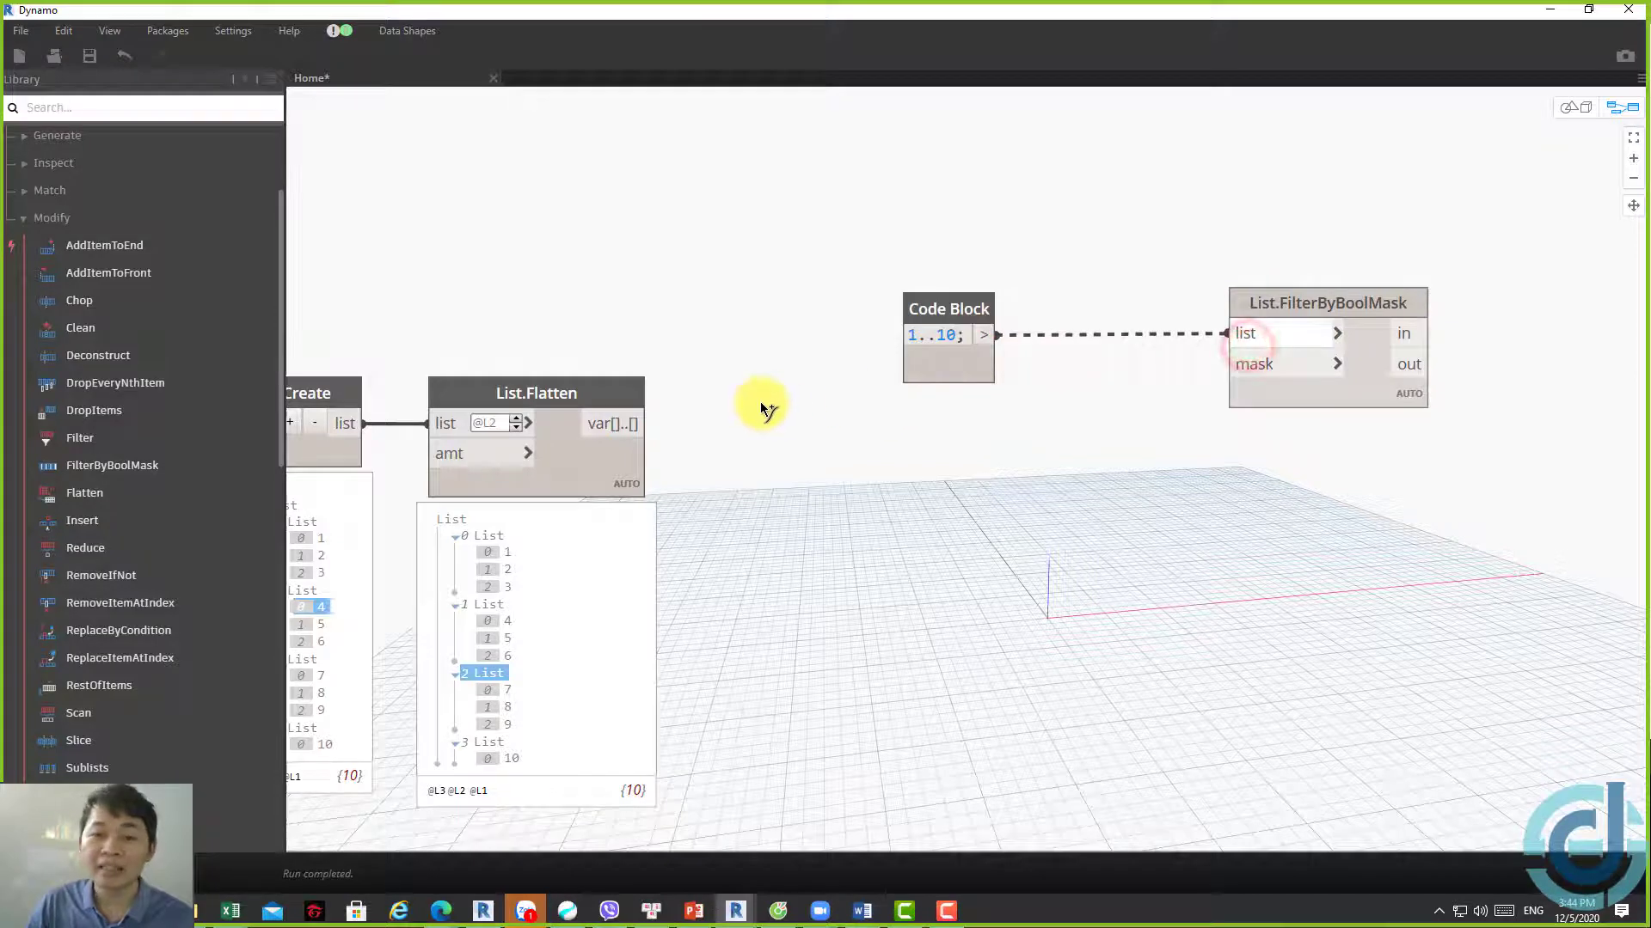
pyautogui.moveTo(1354, 380); pyautogui.dragTo(935, 391, button='middle')
pyautogui.moveTo(937, 400); pyautogui.dragTo(1092, 370)
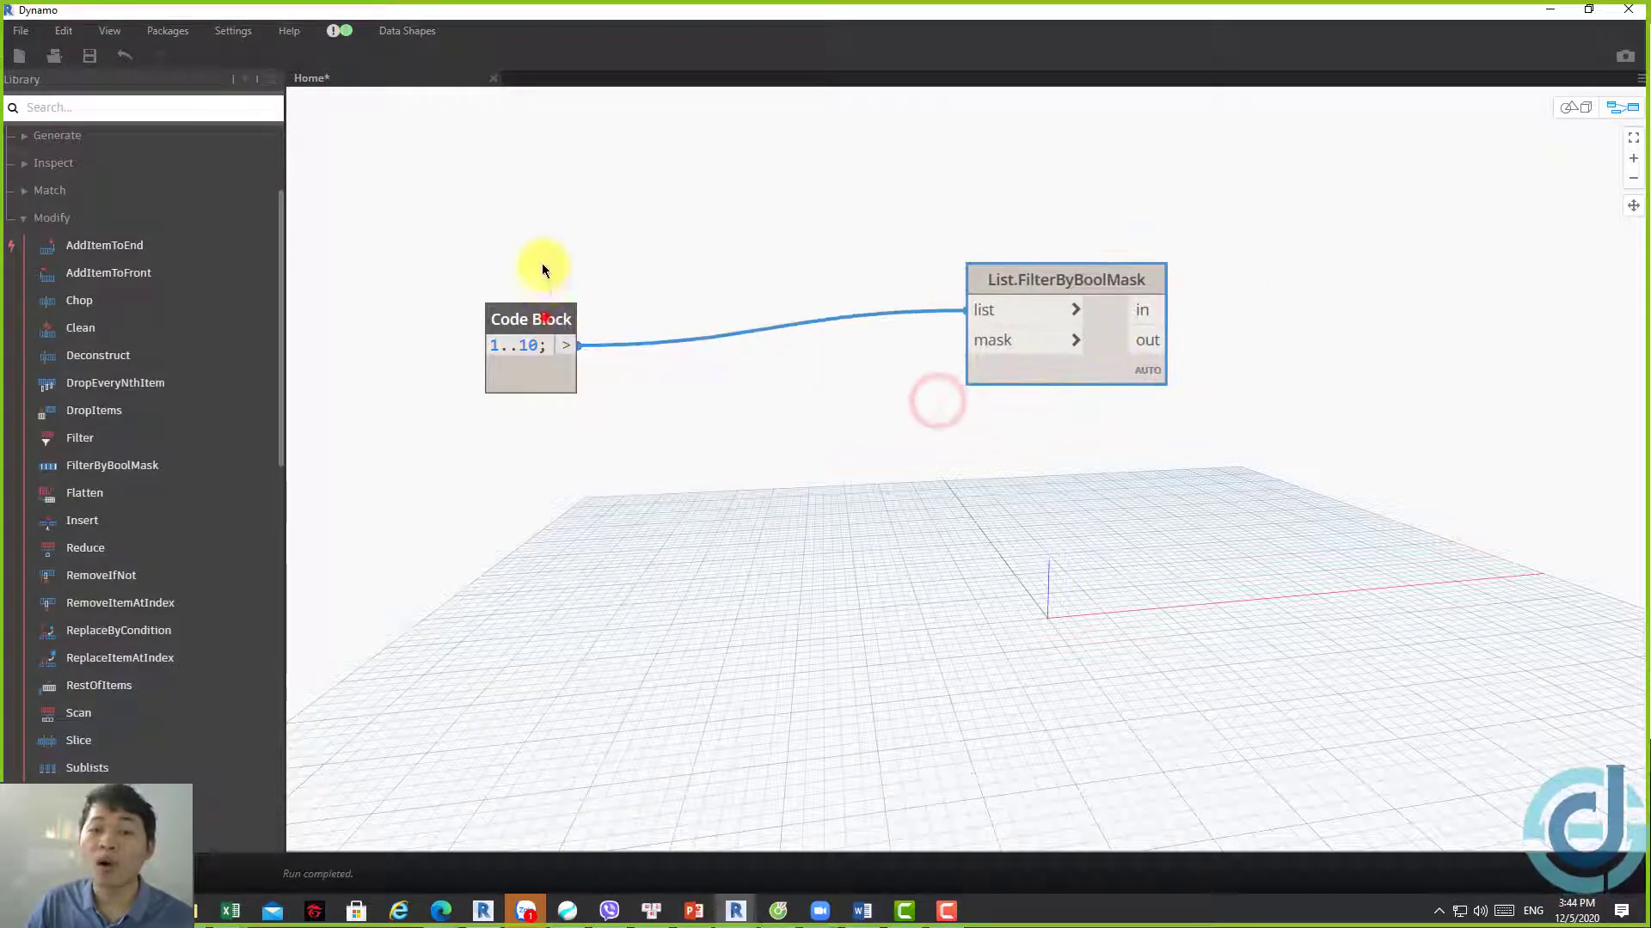
pyautogui.moveTo(545, 318); pyautogui.dragTo(547, 207)
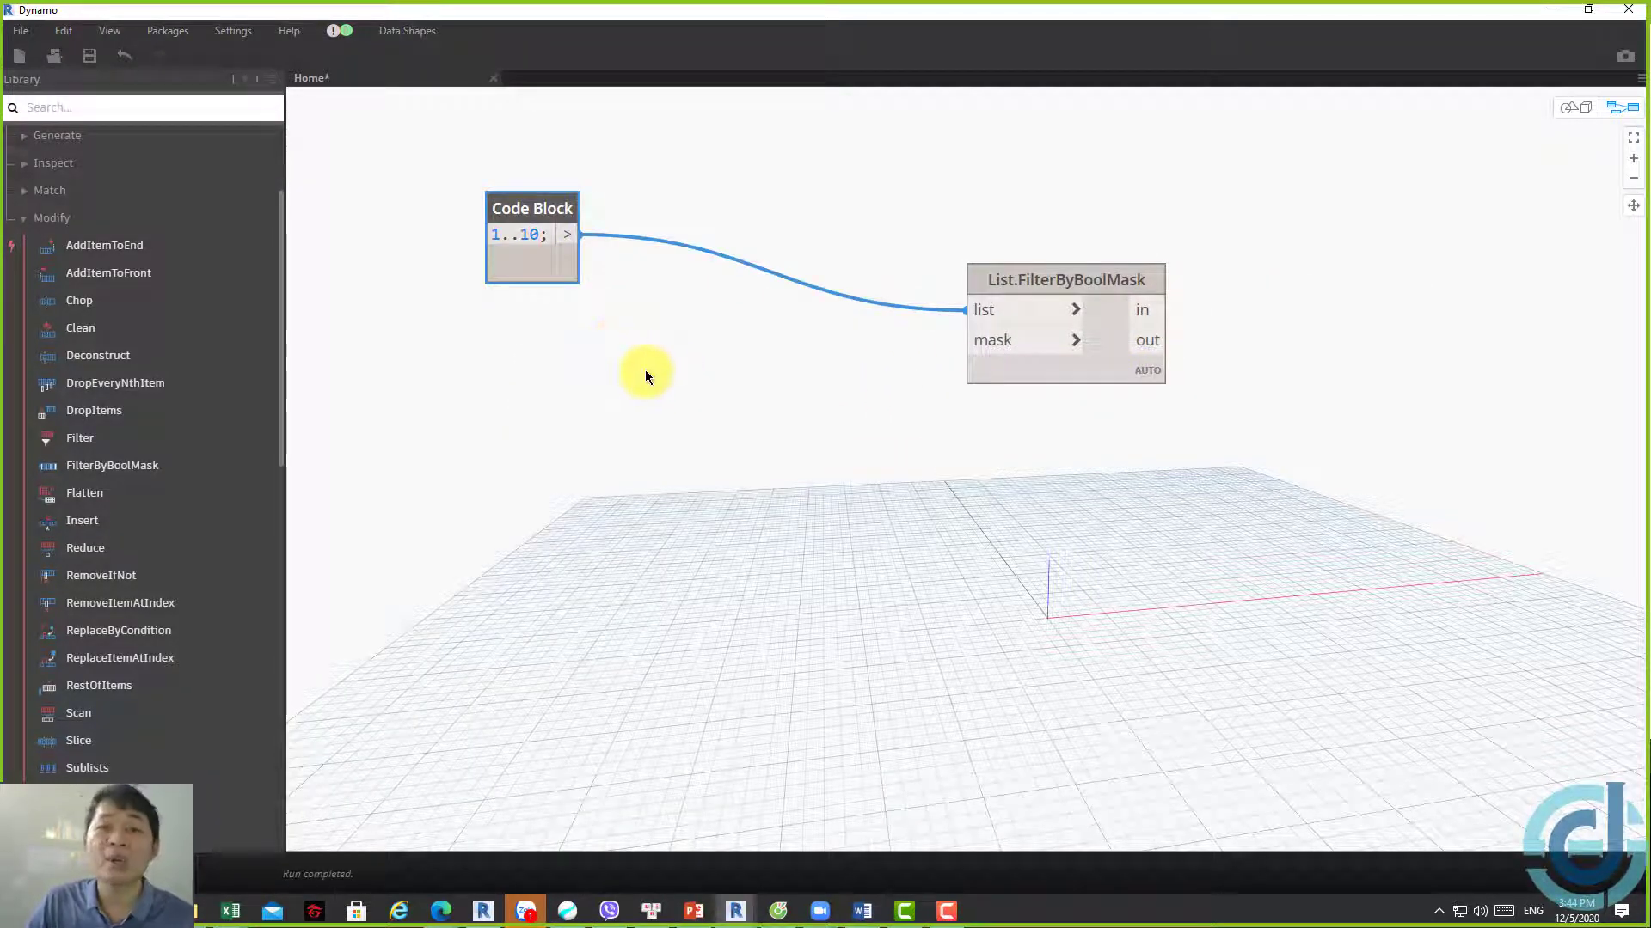
pyautogui.click(731, 423)
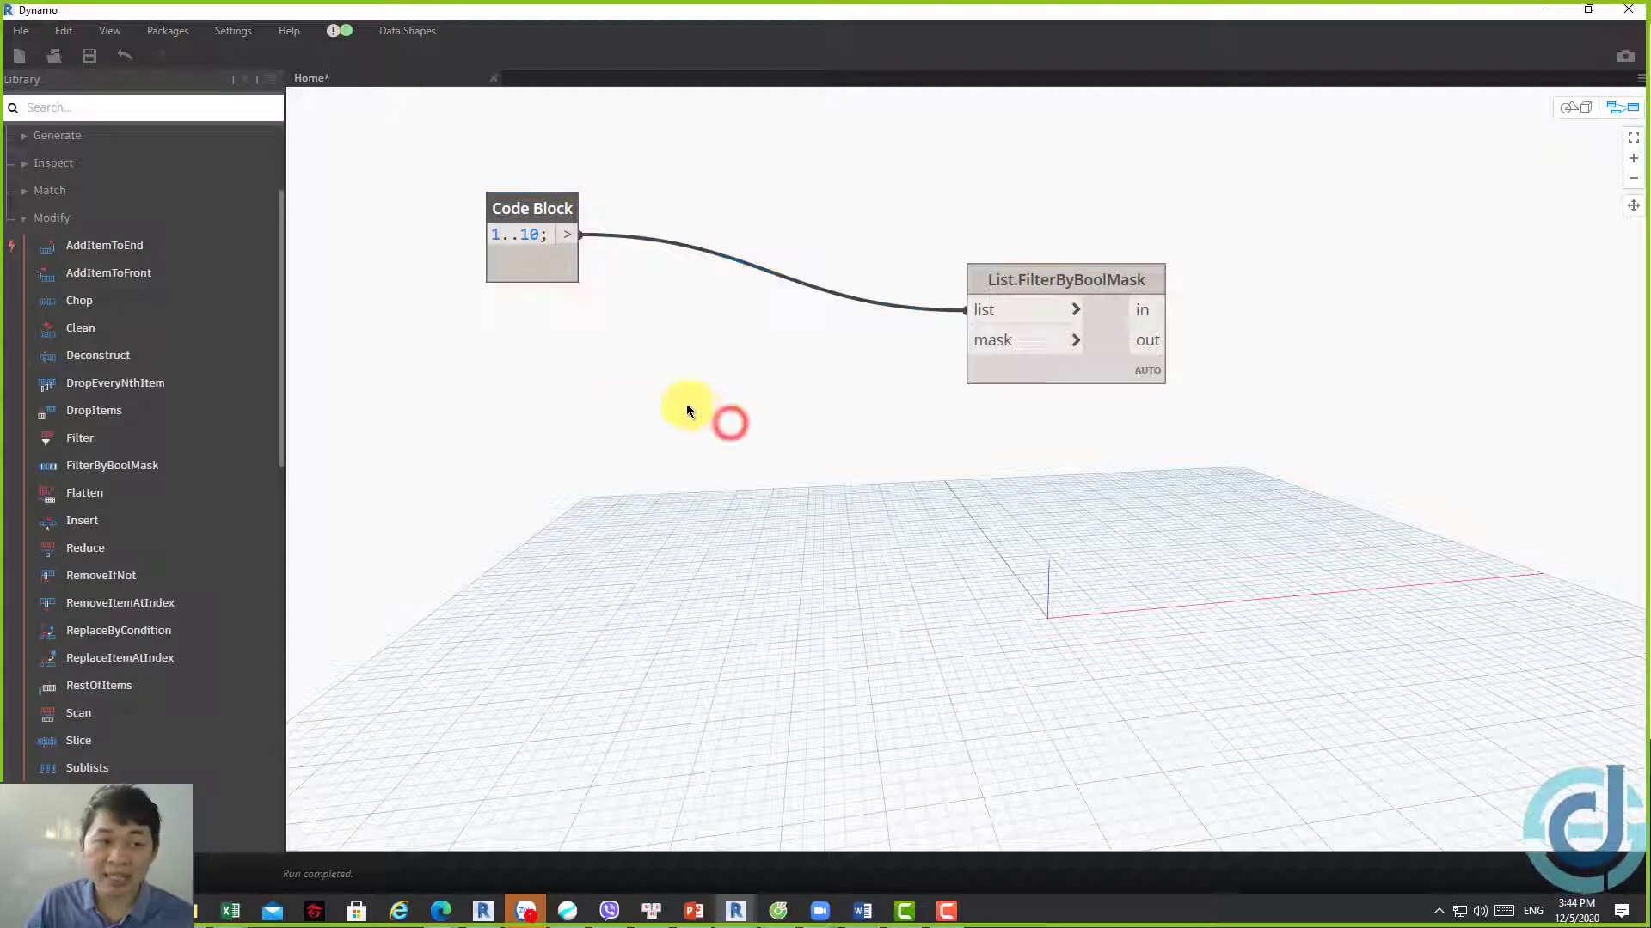
# Add a '<' comparison node with the 1..10 range wired to its x input
pyautogui.rightClick(753, 409)
pyautogui.write('<')
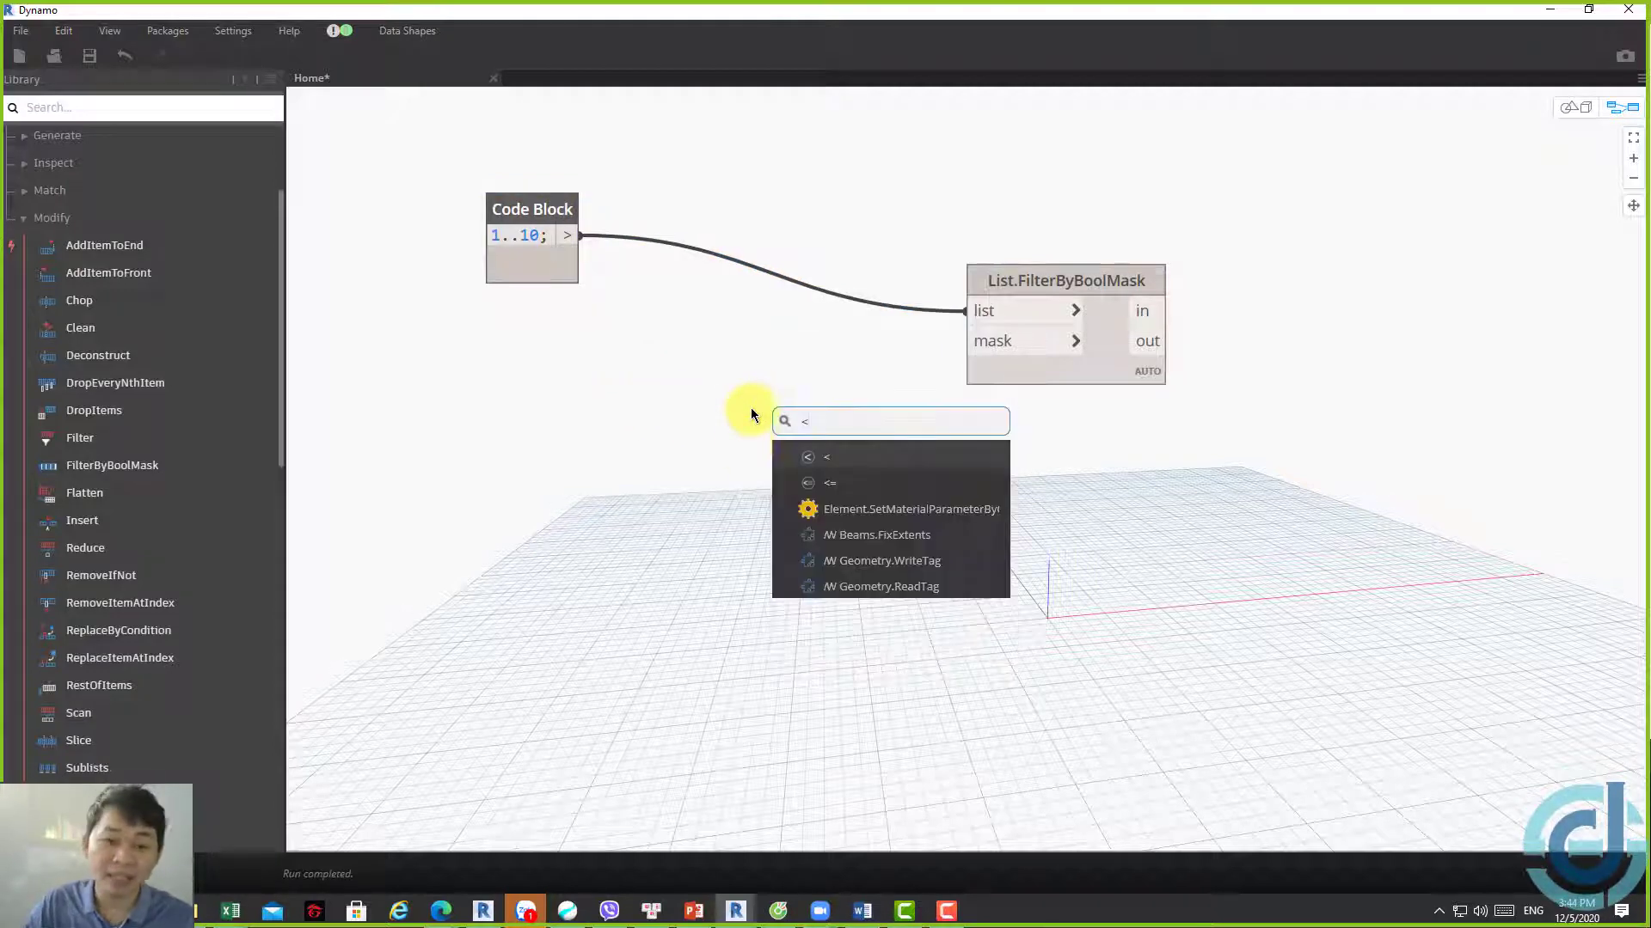
pyautogui.click(861, 456)
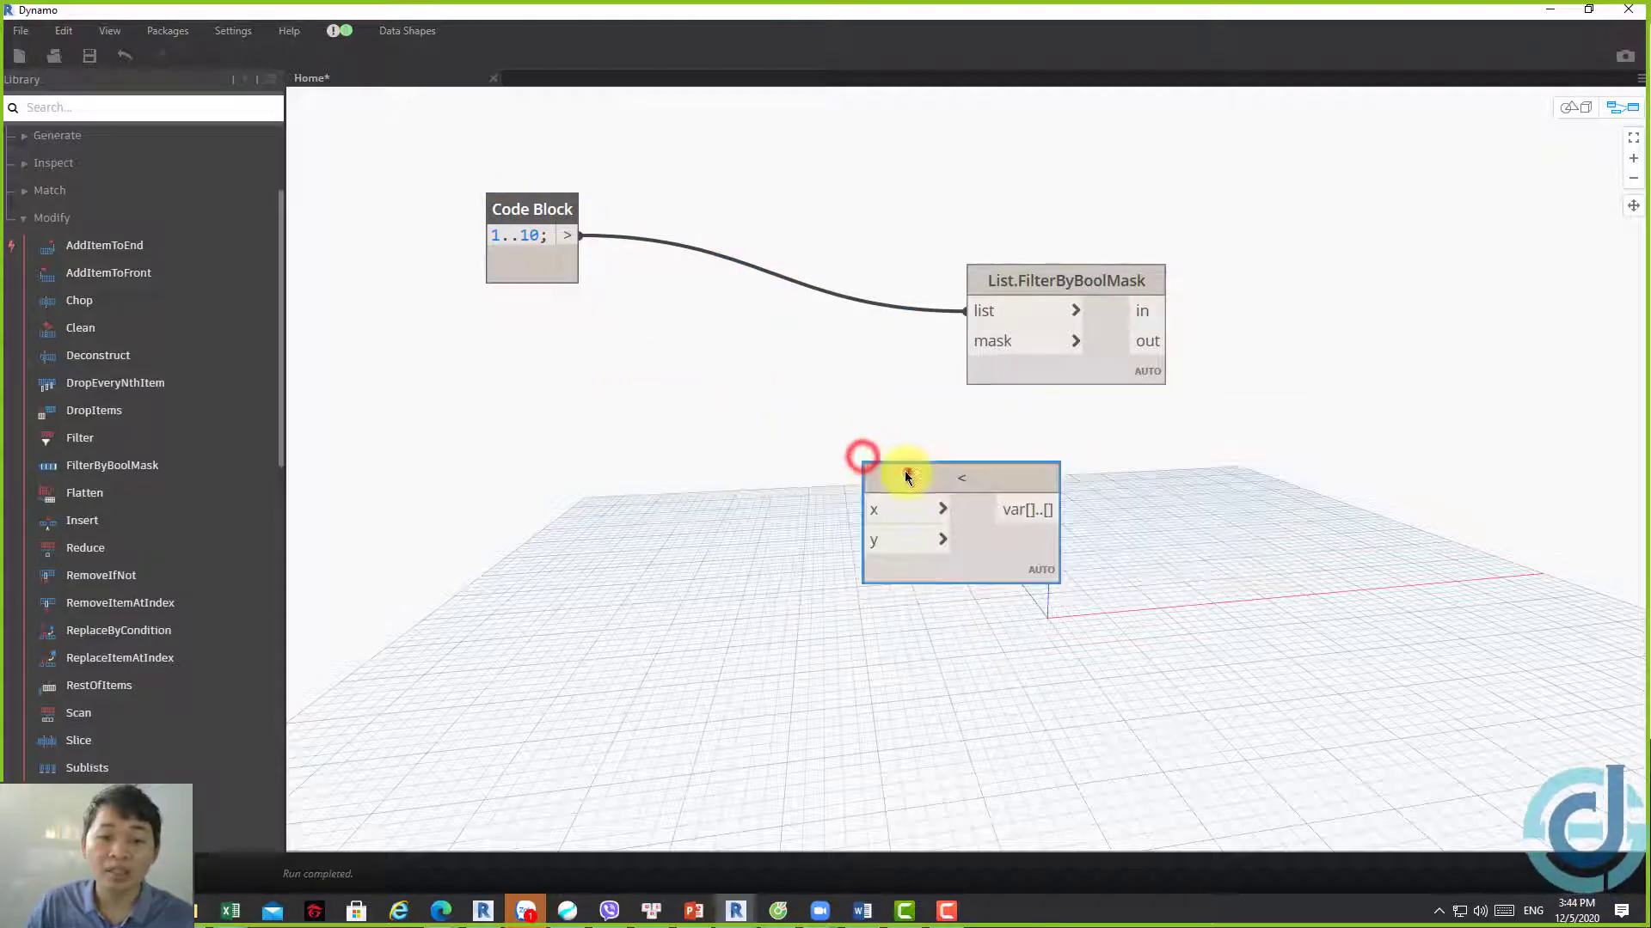
pyautogui.moveTo(904, 472); pyautogui.dragTo(775, 378)
pyautogui.click(570, 236)
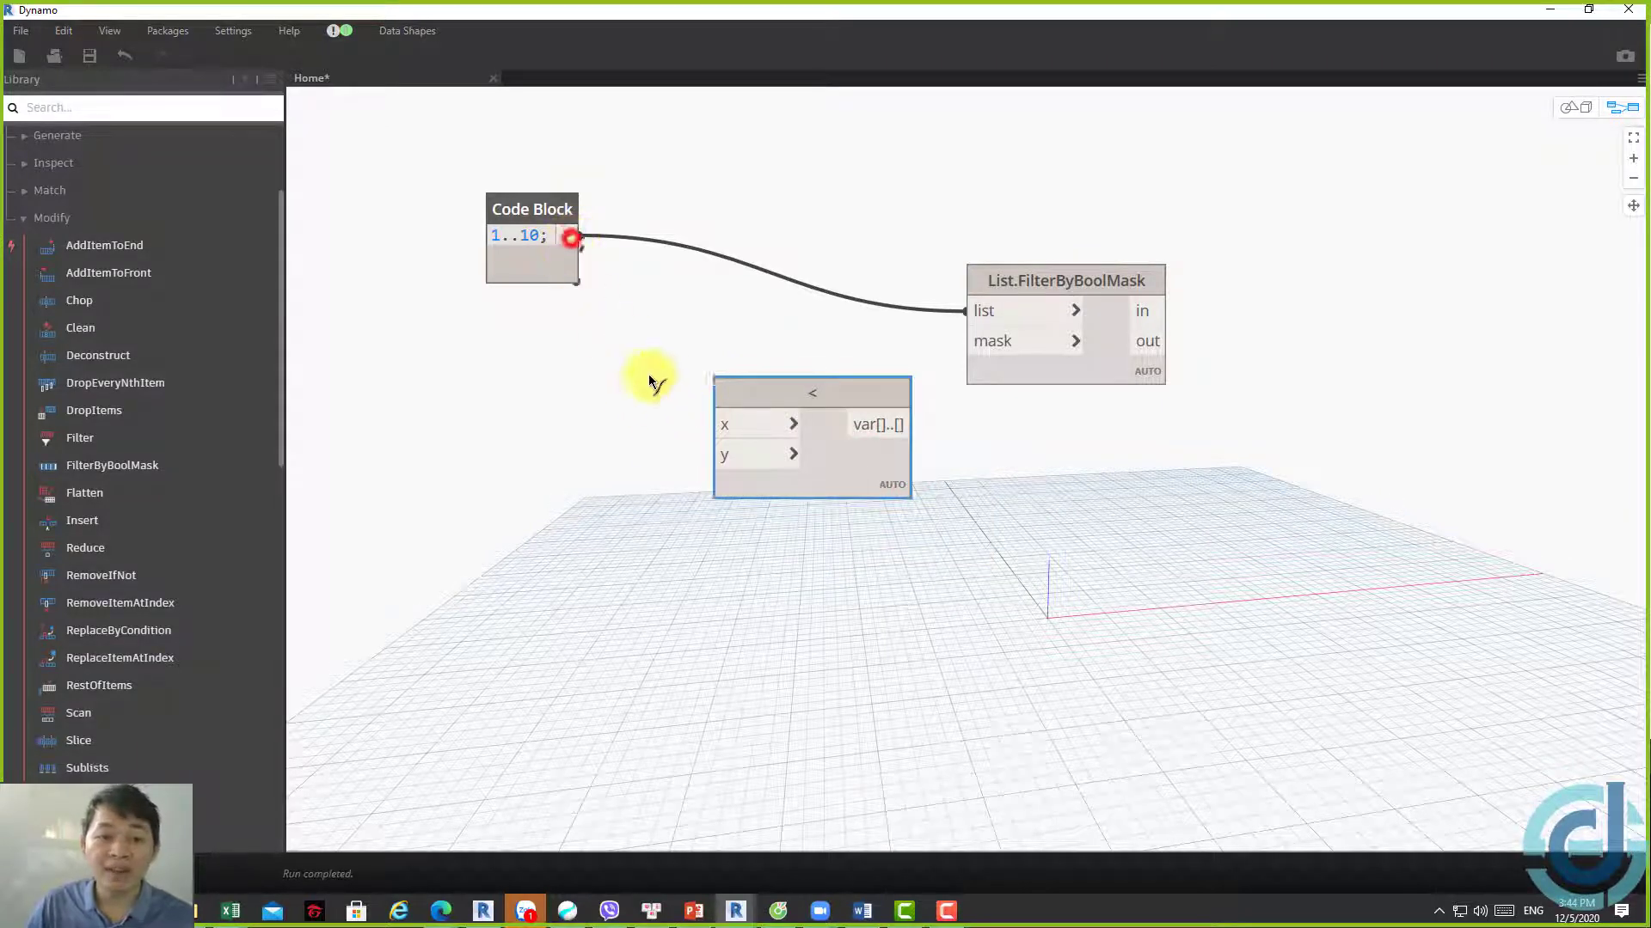
pyautogui.click(710, 425)
# Feed a Code Block 5 into y and wire the comparison results into the mask input
pyautogui.doubleClick(549, 543)
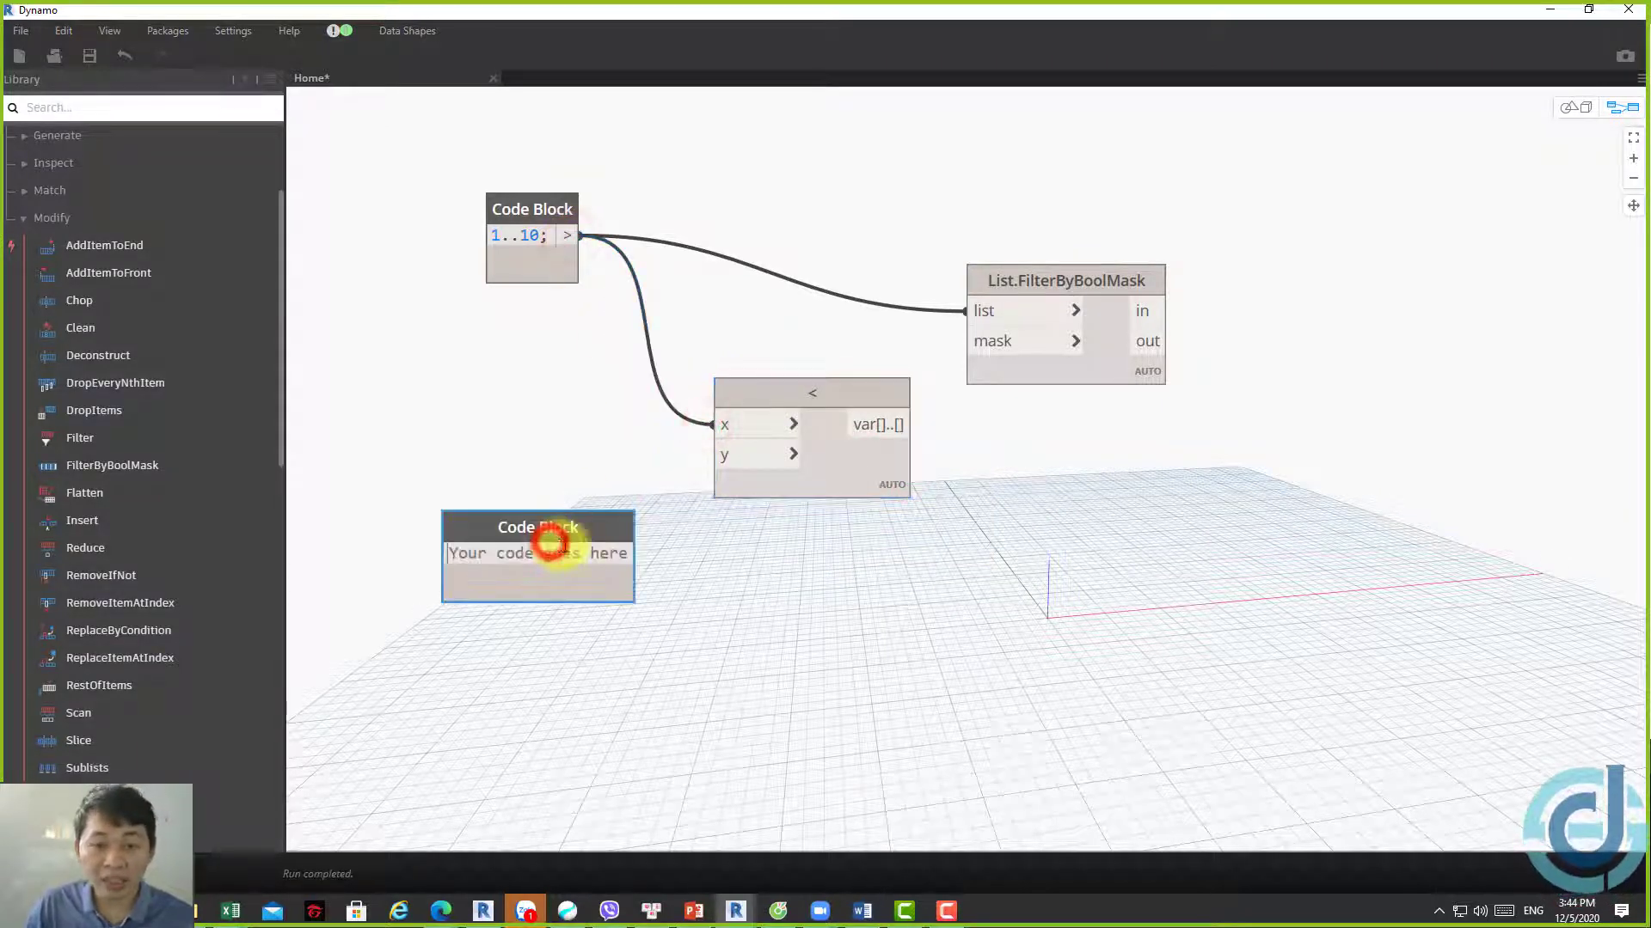
pyautogui.write('5')
pyautogui.click(934, 612)
pyautogui.click(532, 553)
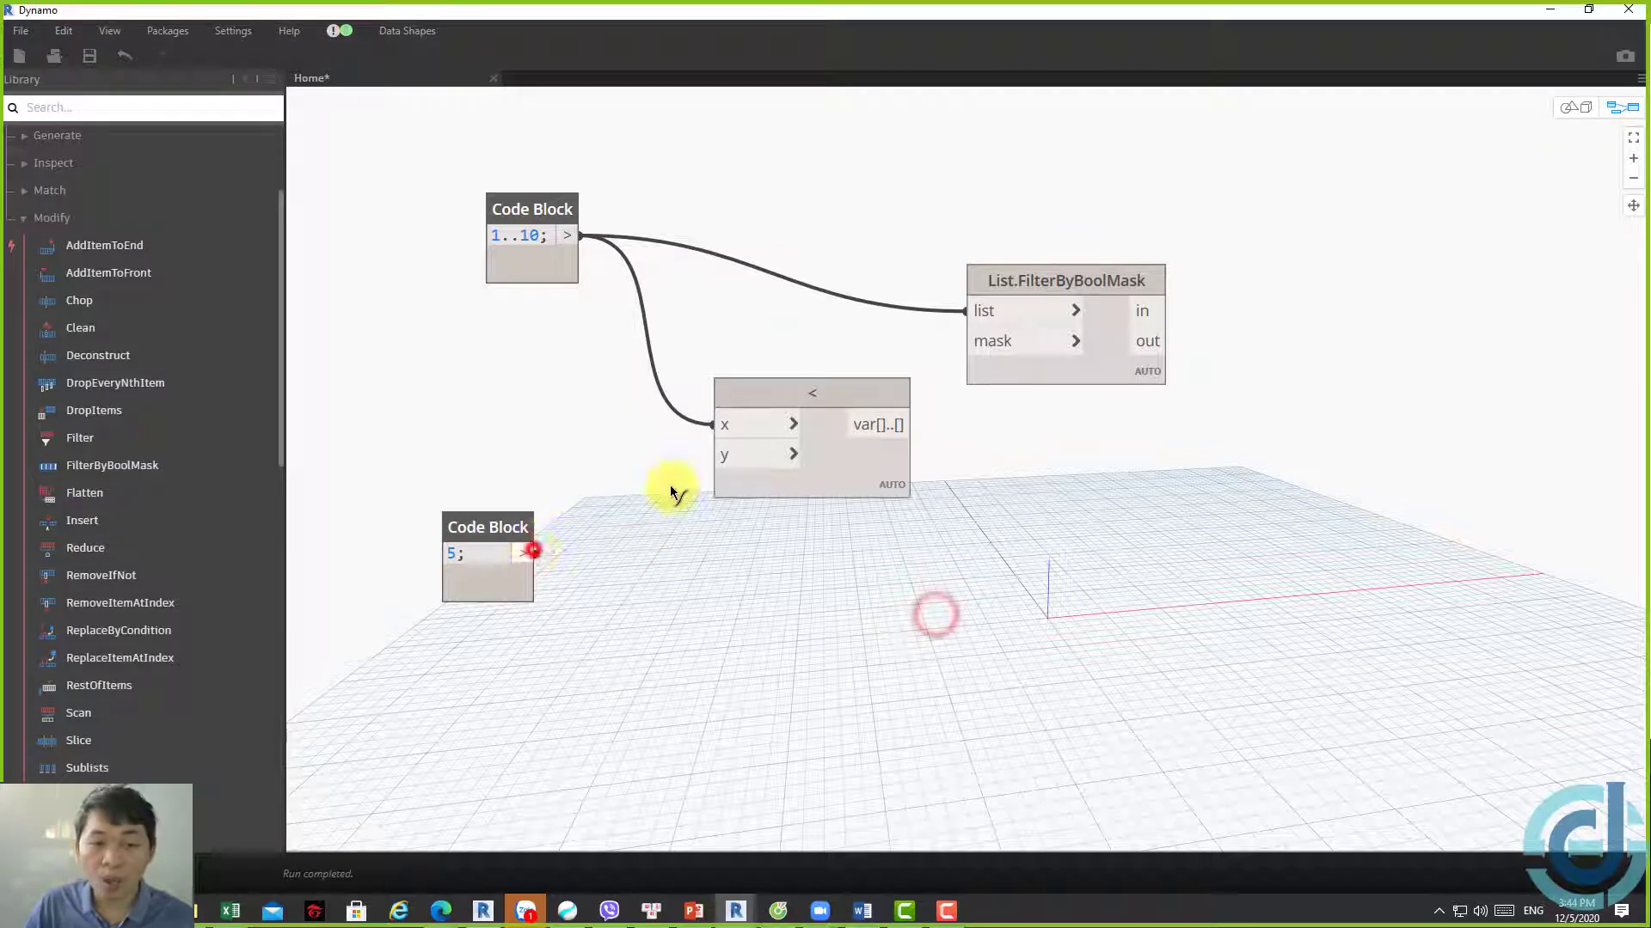
pyautogui.click(738, 456)
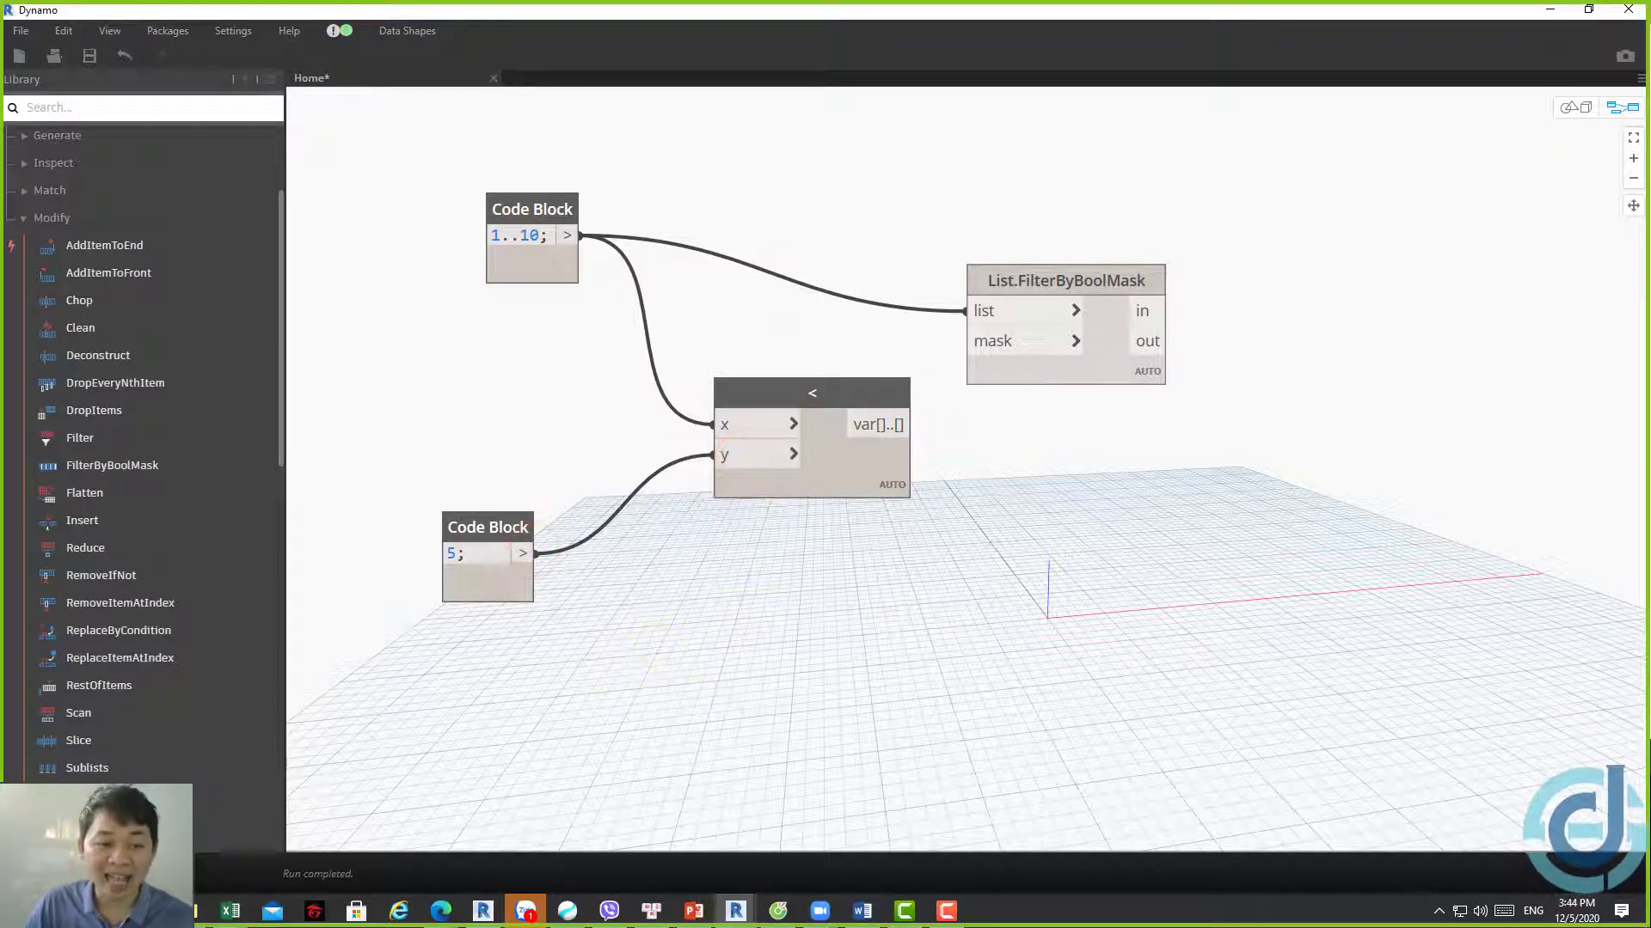
pyautogui.click(896, 526)
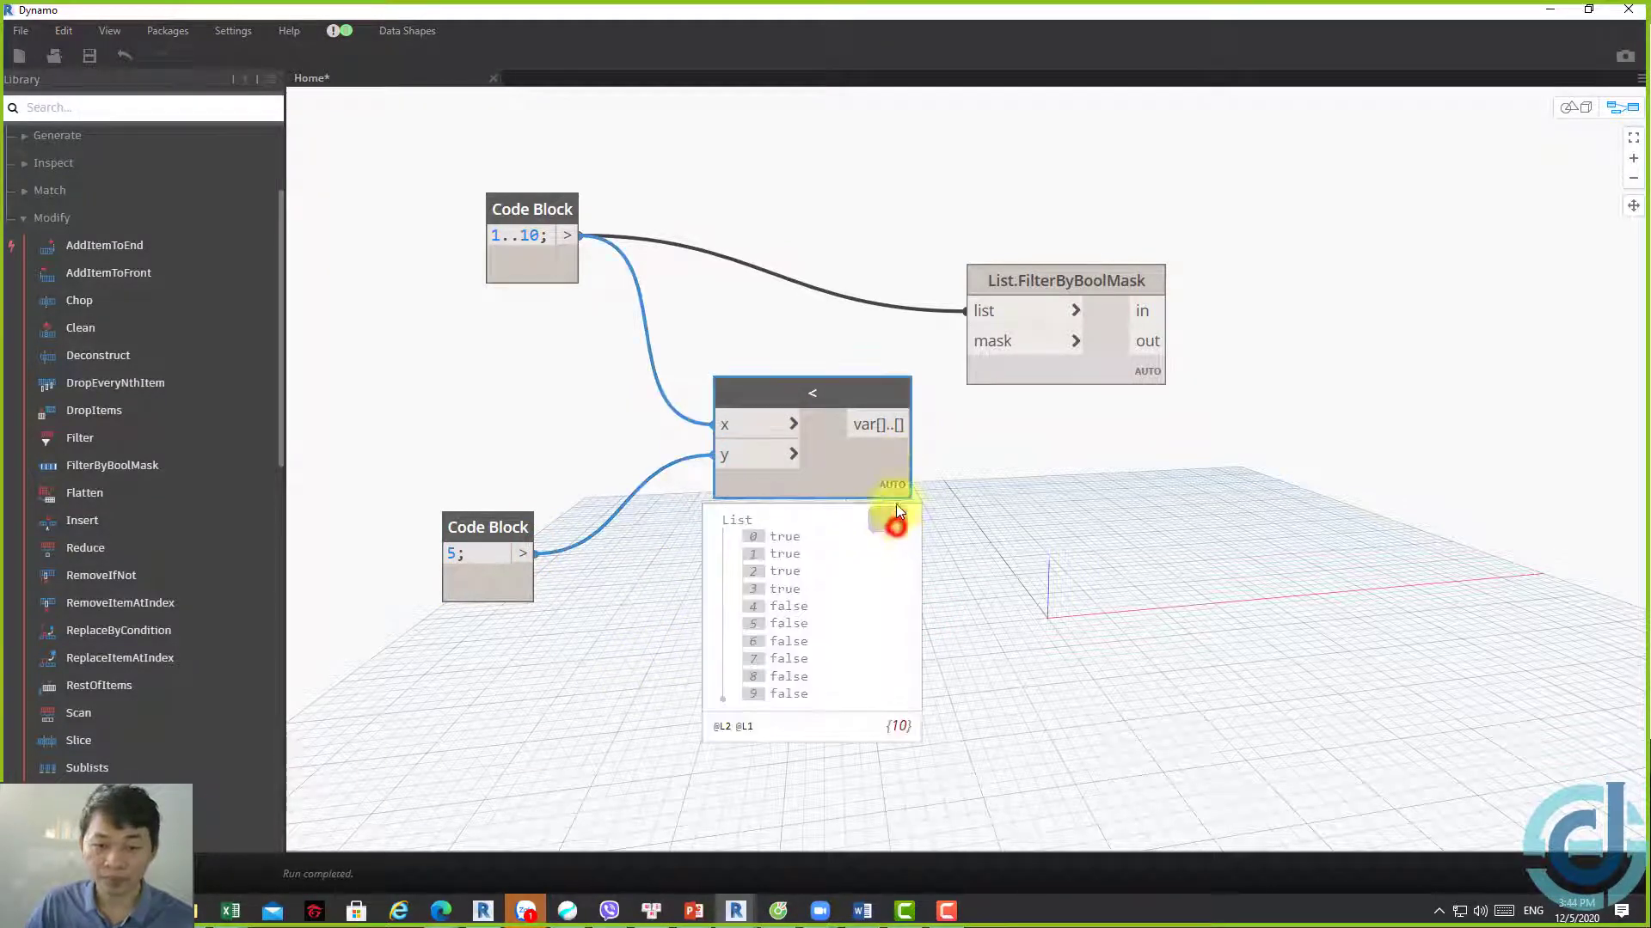
pyautogui.moveTo(881, 453); pyautogui.dragTo(852, 412)
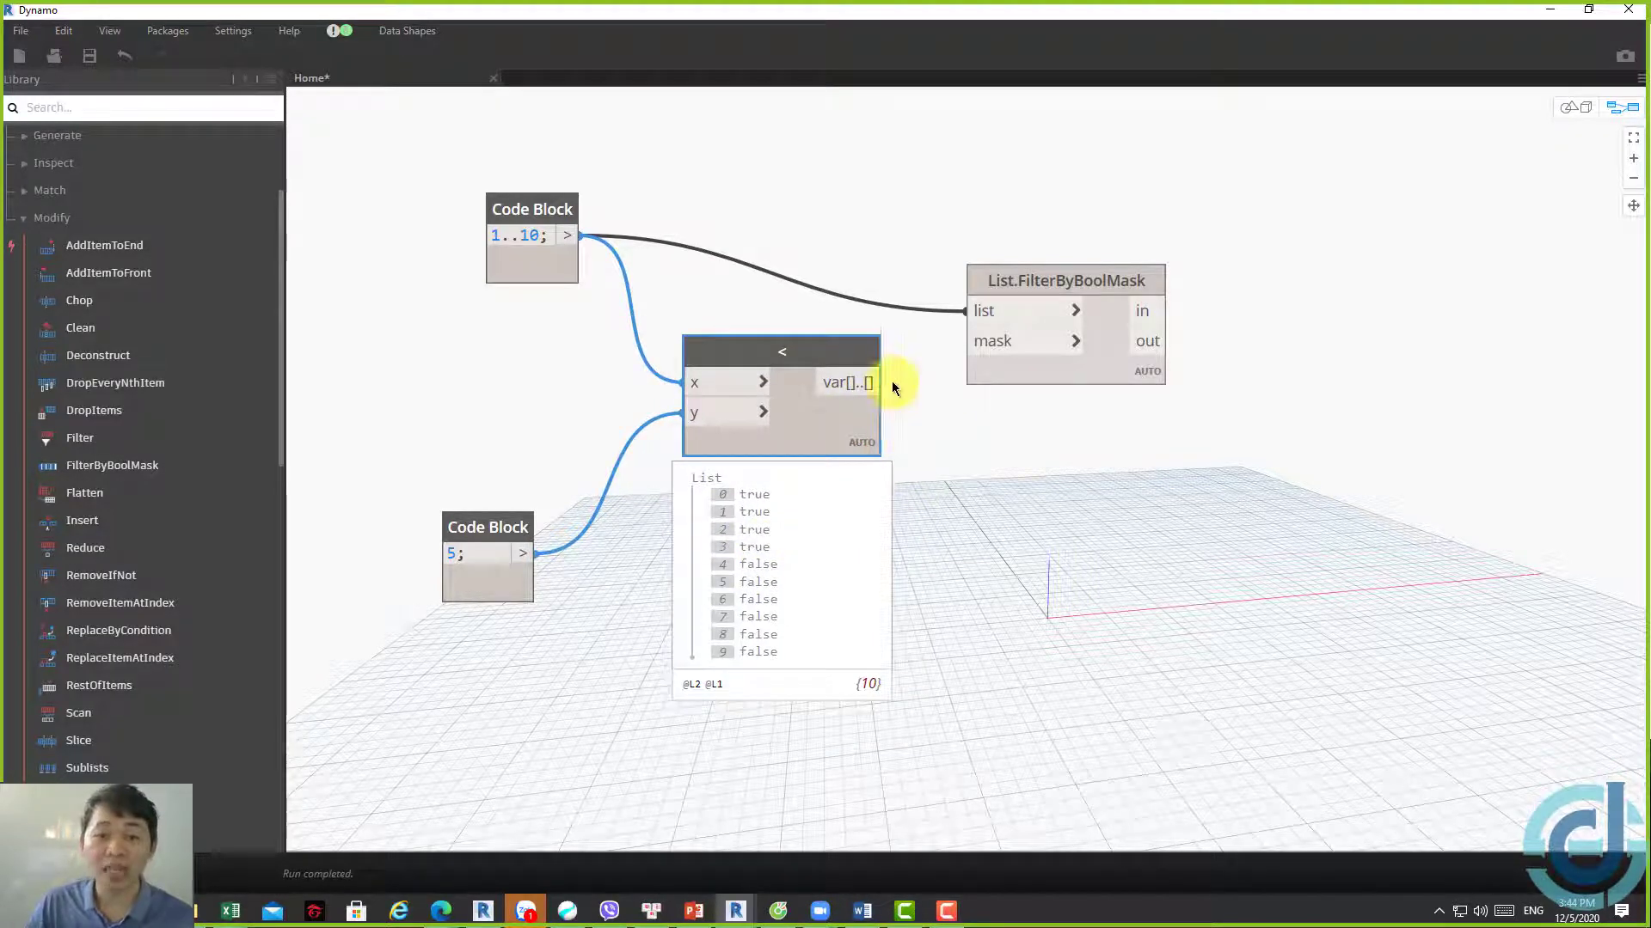
pyautogui.click(982, 349)
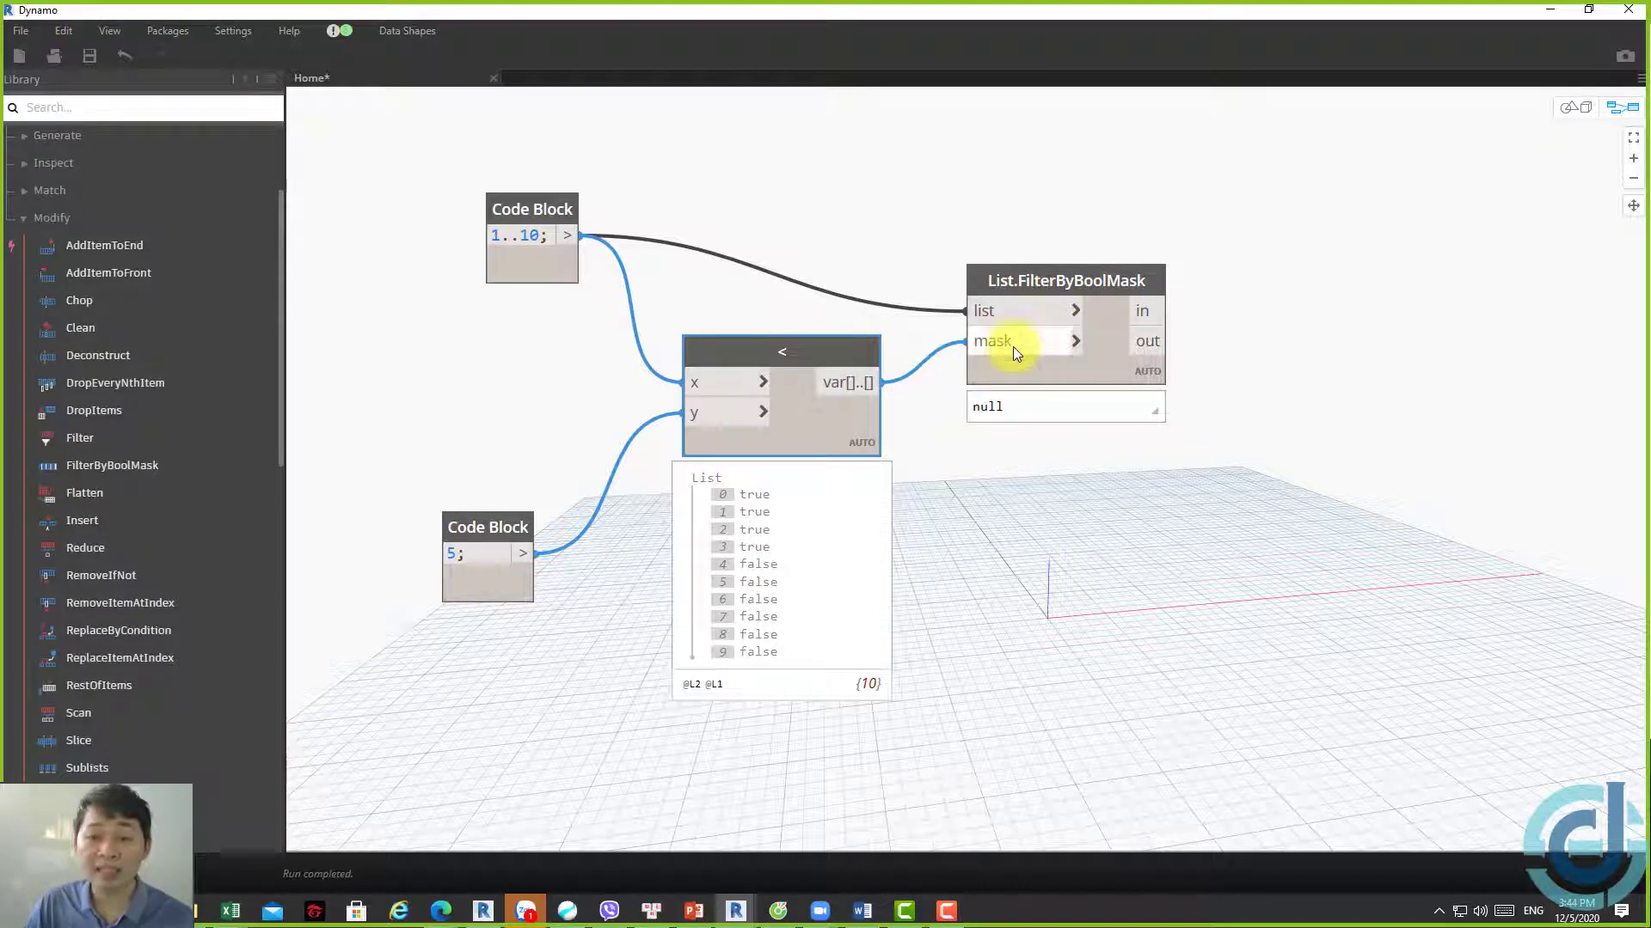
pyautogui.moveTo(781, 575)
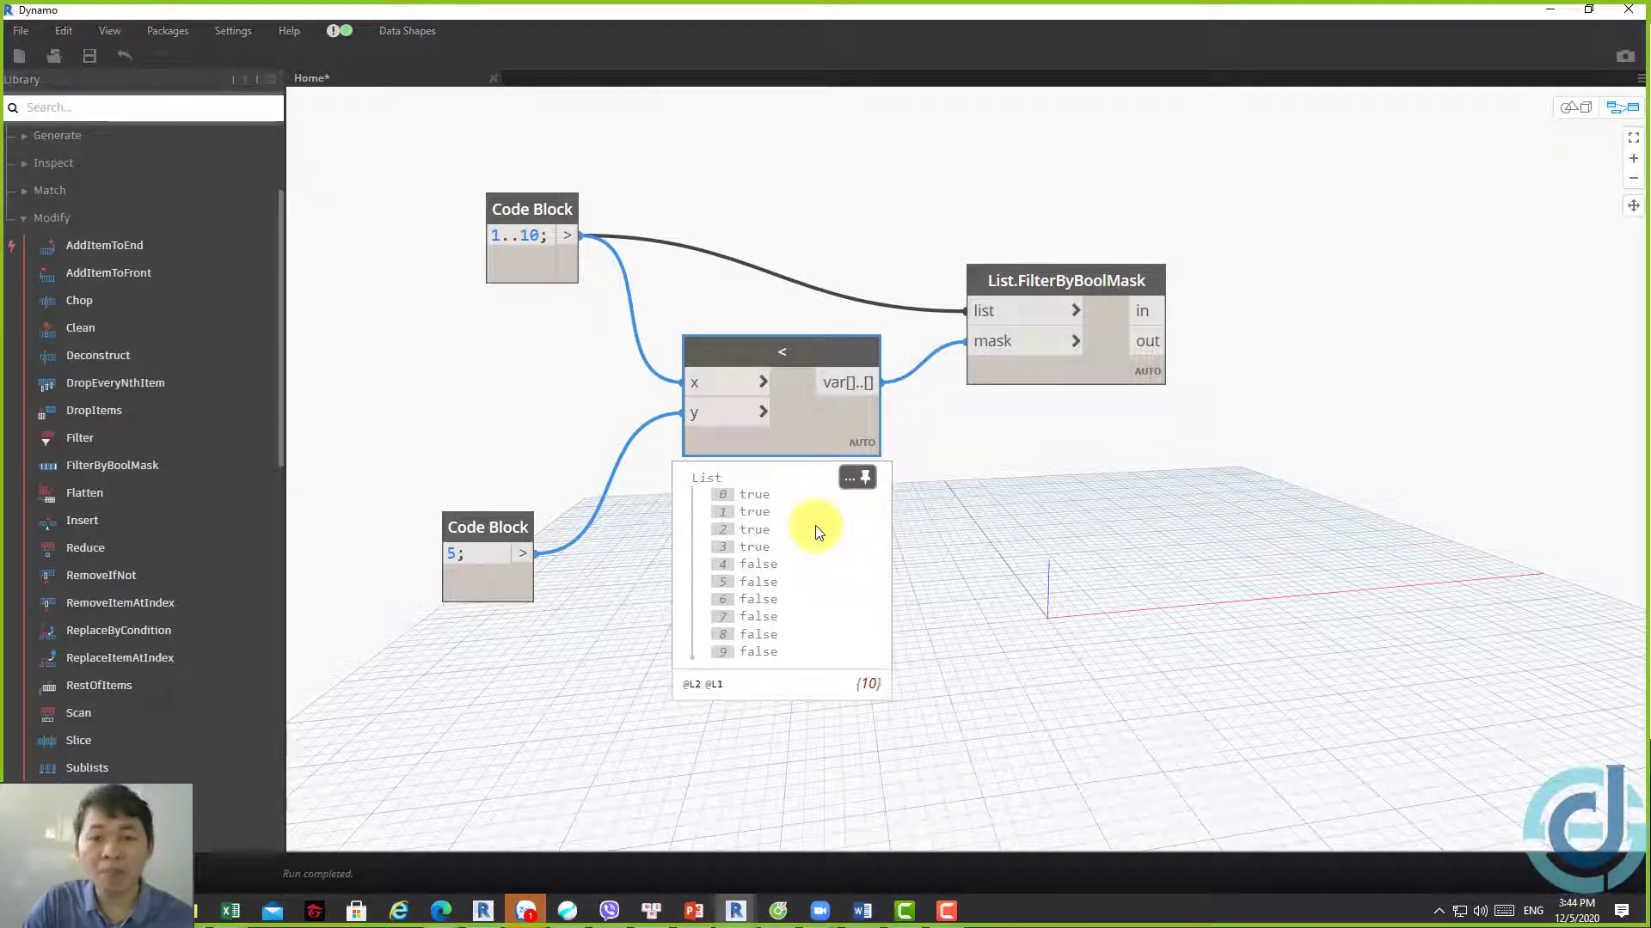
# Reconnect the 1..10 Code Block to FilterByBoolMask's list input and move the block up-left
pyautogui.moveTo(973, 311); pyautogui.dragTo(925, 296)
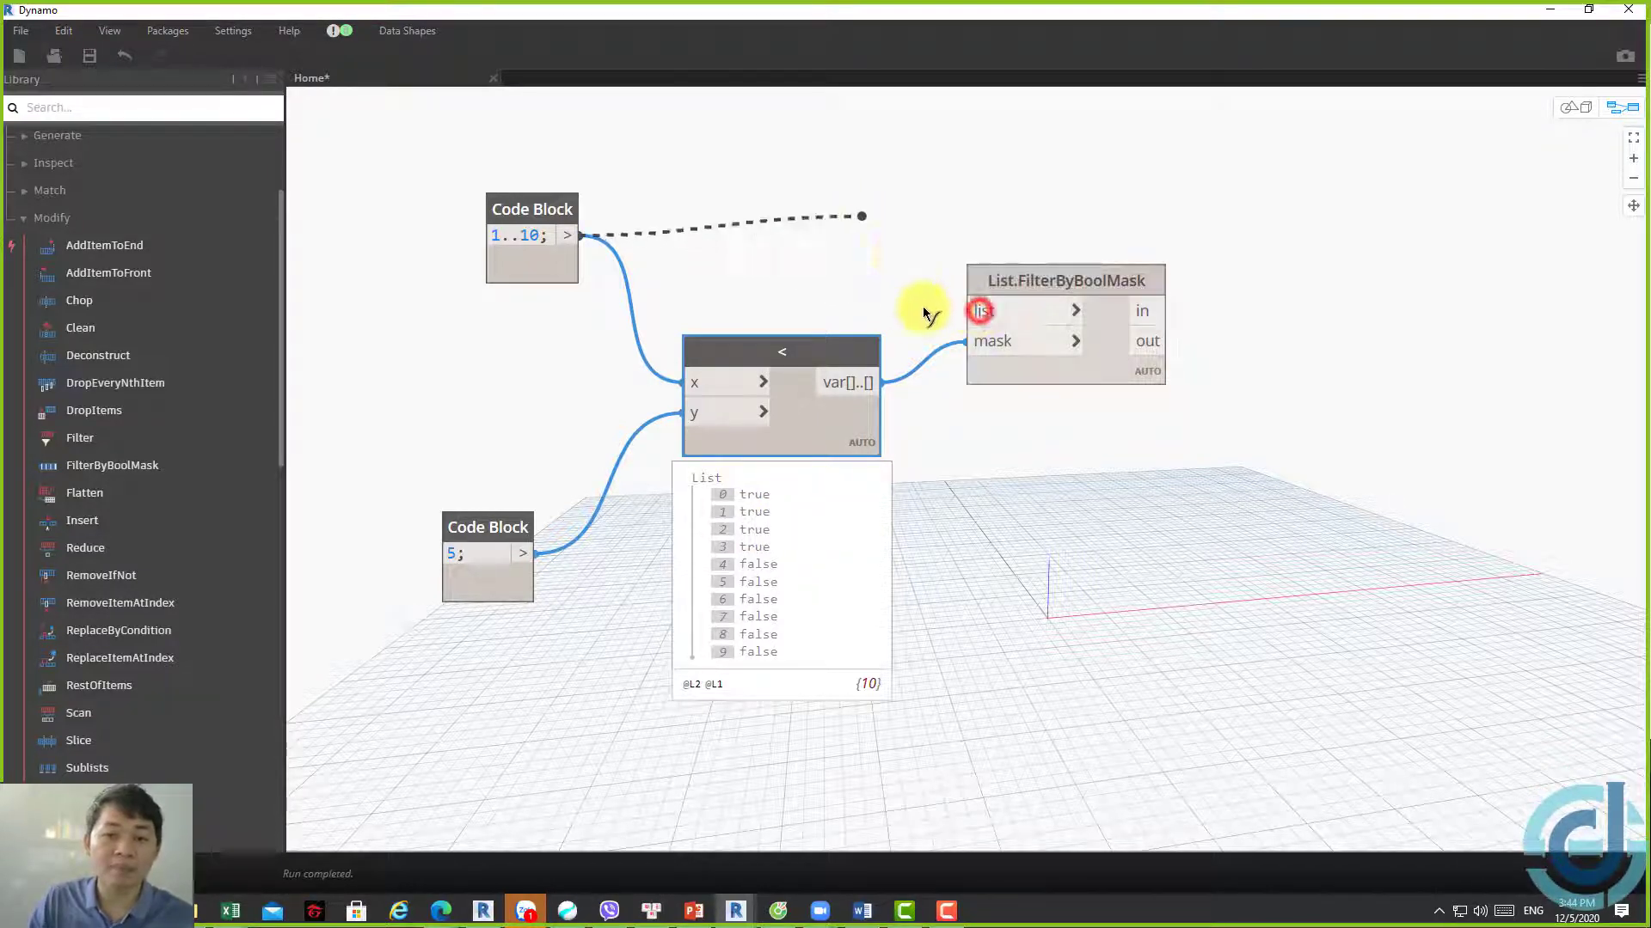
pyautogui.click(993, 314)
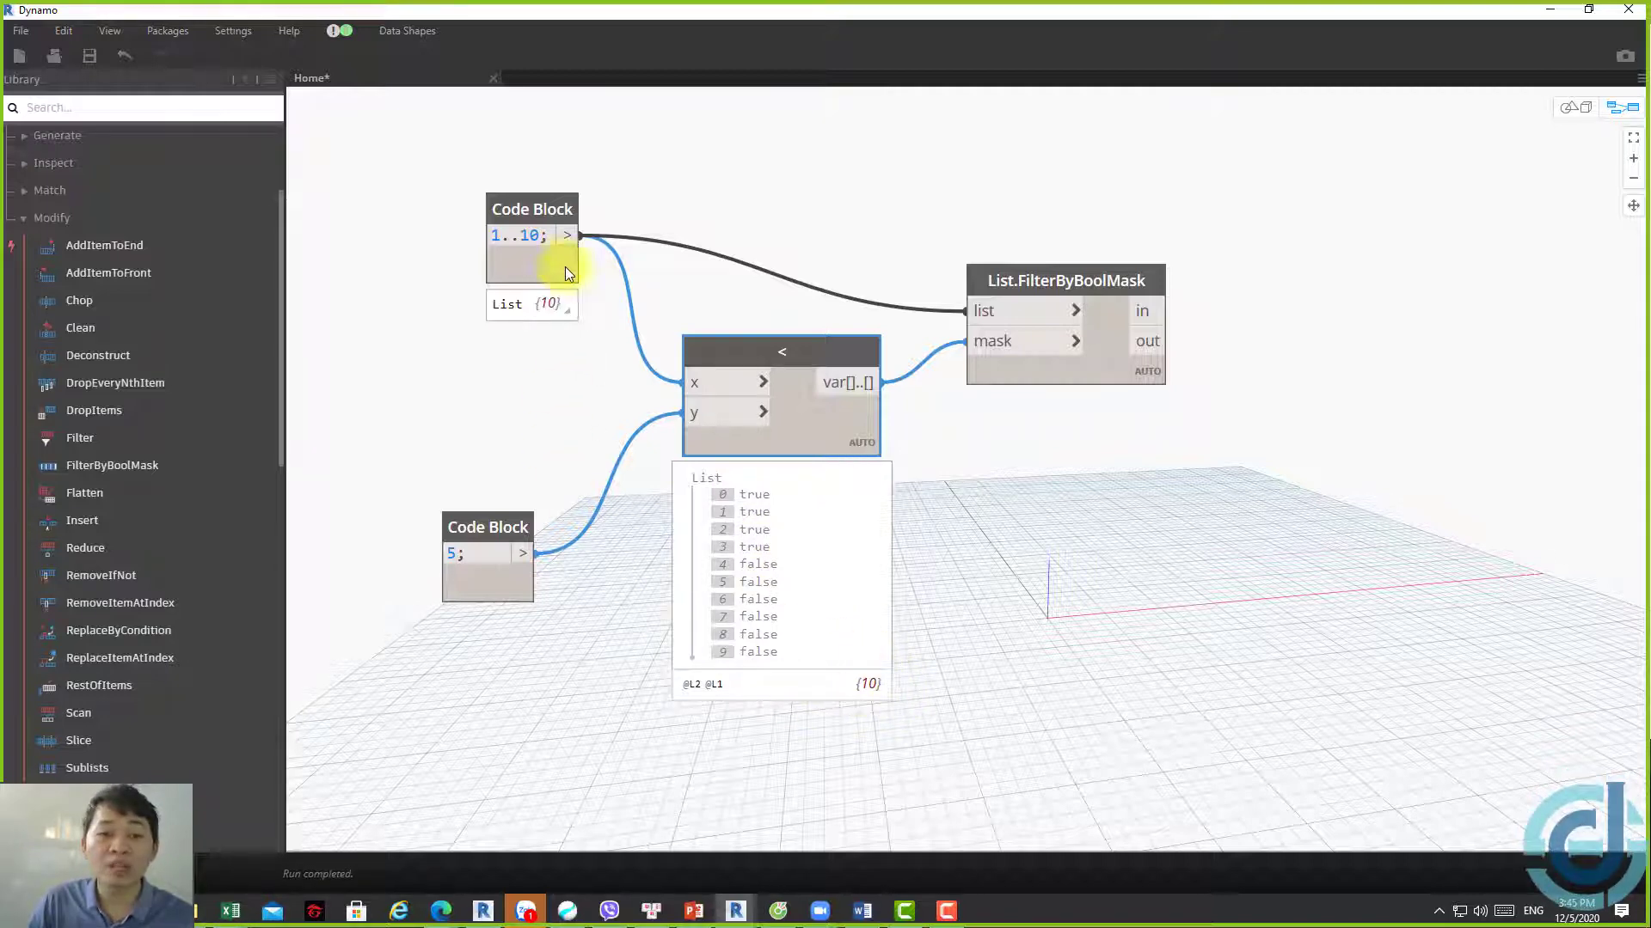
pyautogui.moveTo(519, 198); pyautogui.dragTo(471, 125)
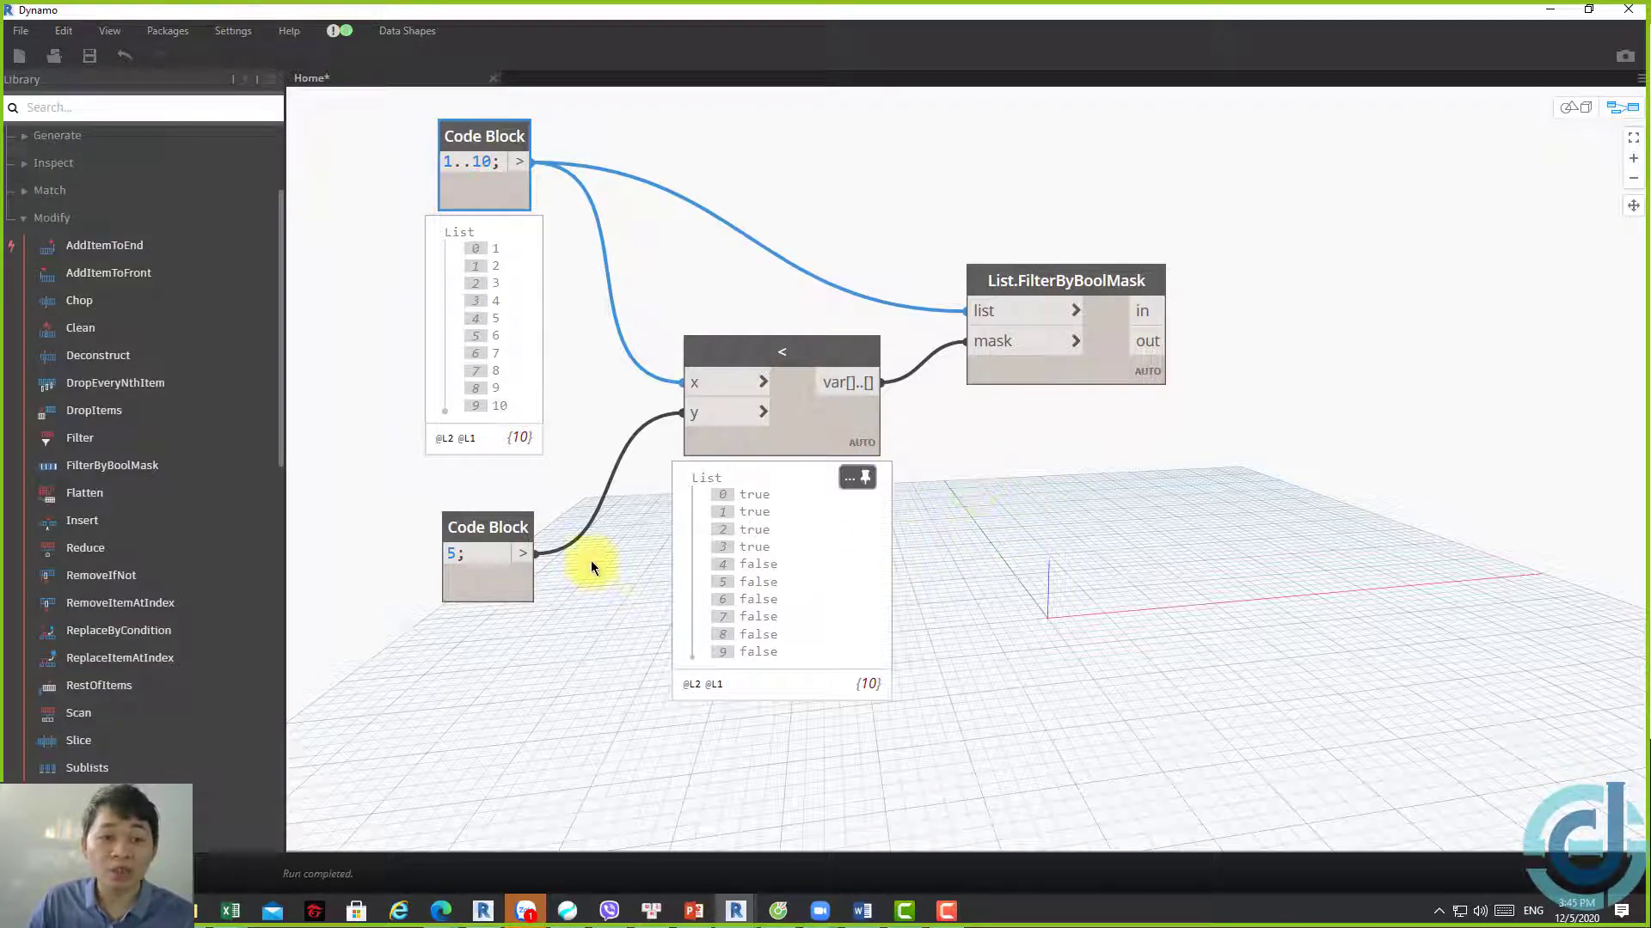
pyautogui.moveTo(484, 336)
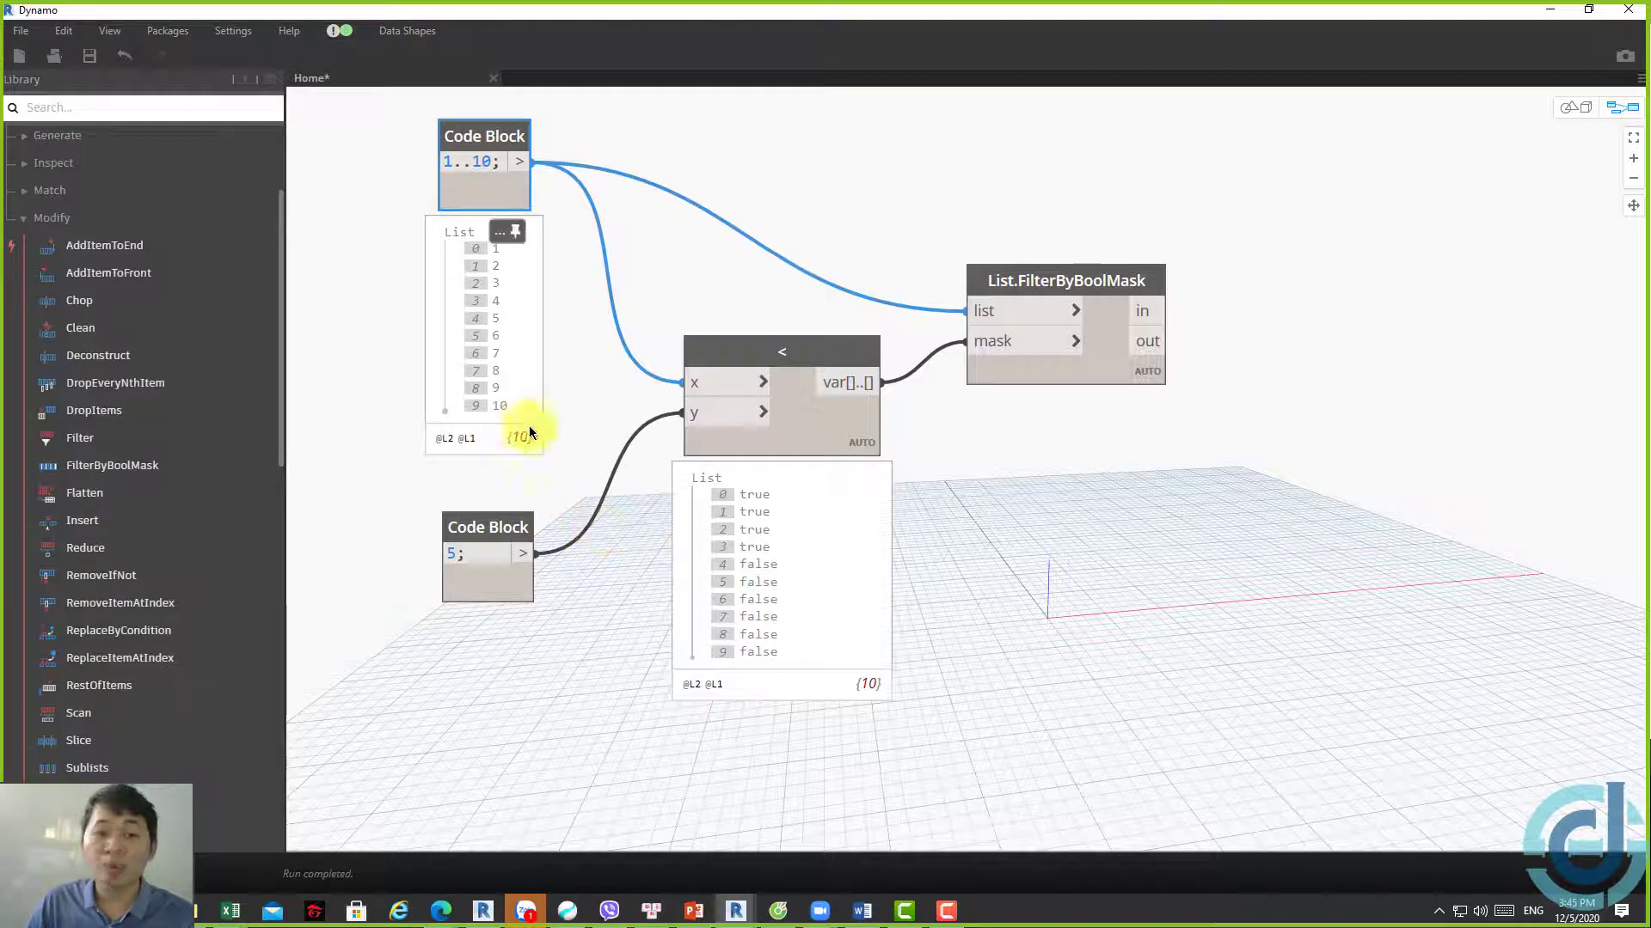
# Add an 'a;' Code Block and wire FilterByBoolMask's 'in' output into it
pyautogui.moveTo(832, 443); pyautogui.dragTo(824, 458)
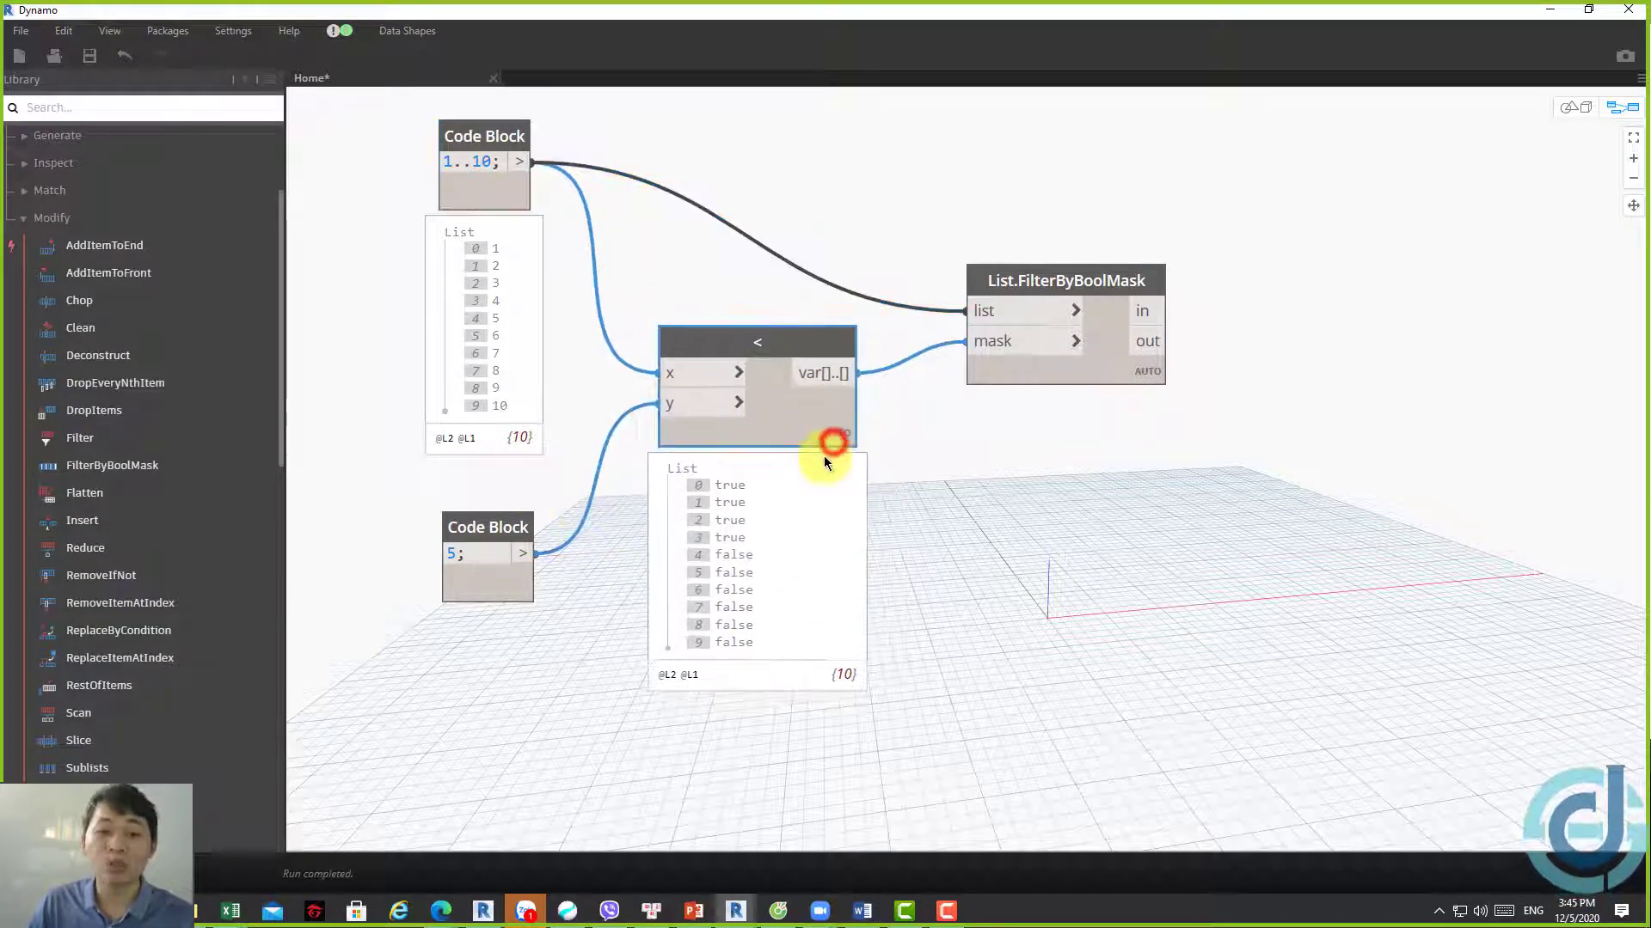
pyautogui.doubleClick(1372, 301)
pyautogui.write('a')
pyautogui.click(1304, 177)
pyautogui.click(1166, 312)
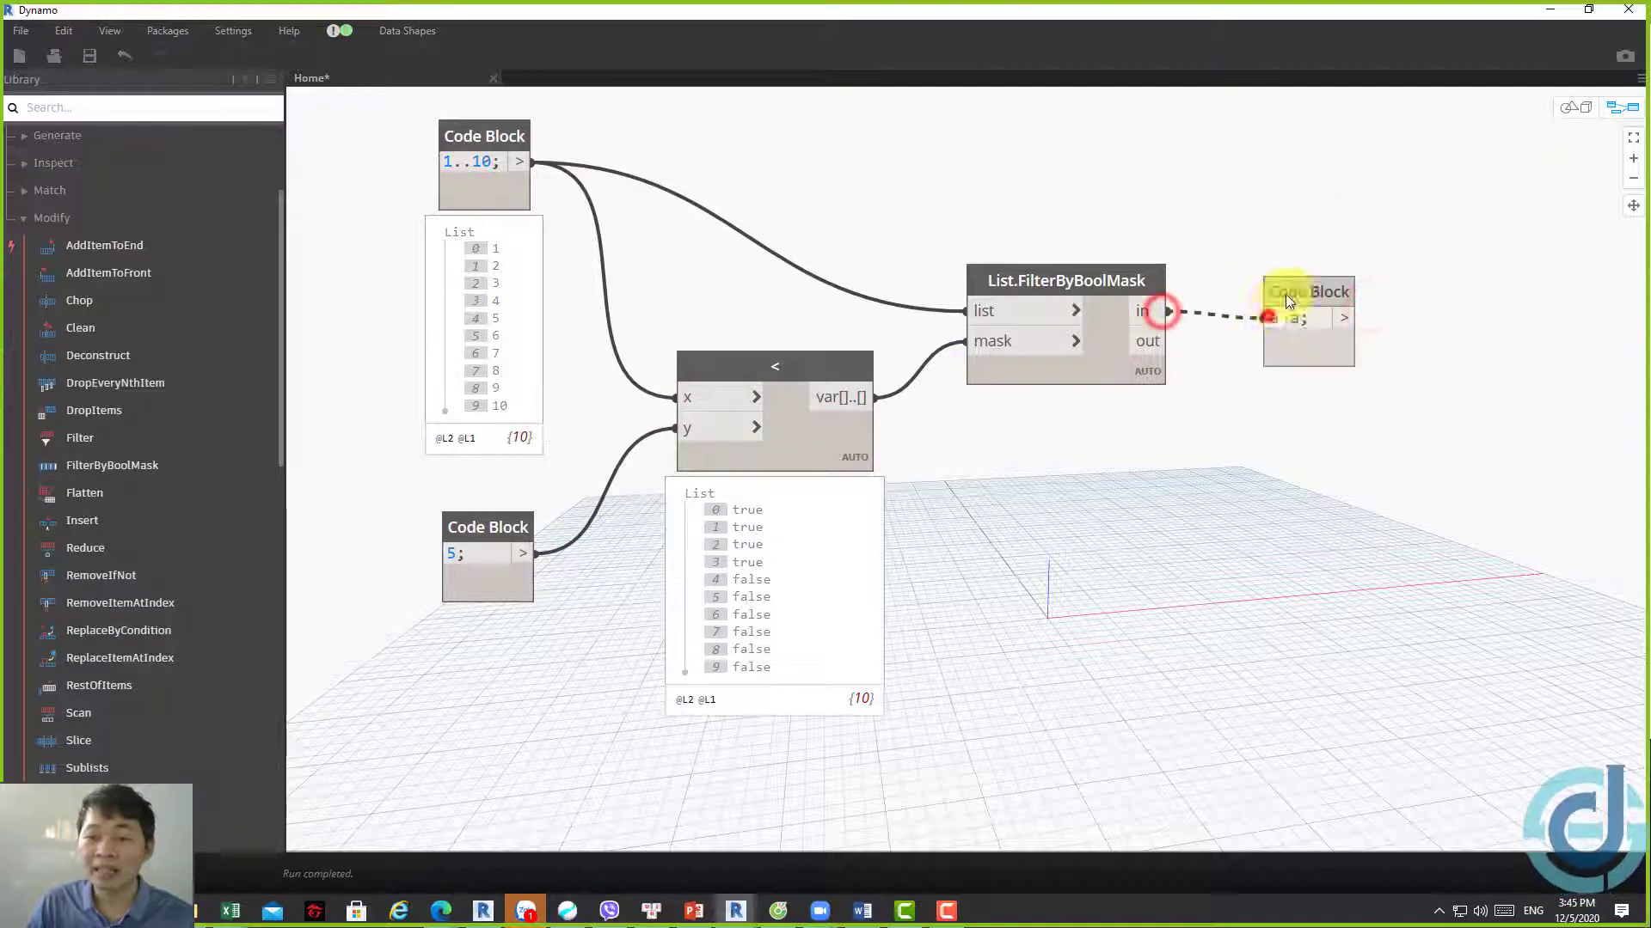
pyautogui.click(1268, 318)
pyautogui.moveTo(1286, 294); pyautogui.dragTo(1270, 184)
# Duplicate the 'a;' block, feed it from 'out', and pin both previews showing 1–4 and 5–10
pyautogui.hotkey('ctrl', 'c')
pyautogui.hotkey('ctrl', 'v')
pyautogui.click(1252, 375)
pyautogui.click(1157, 342)
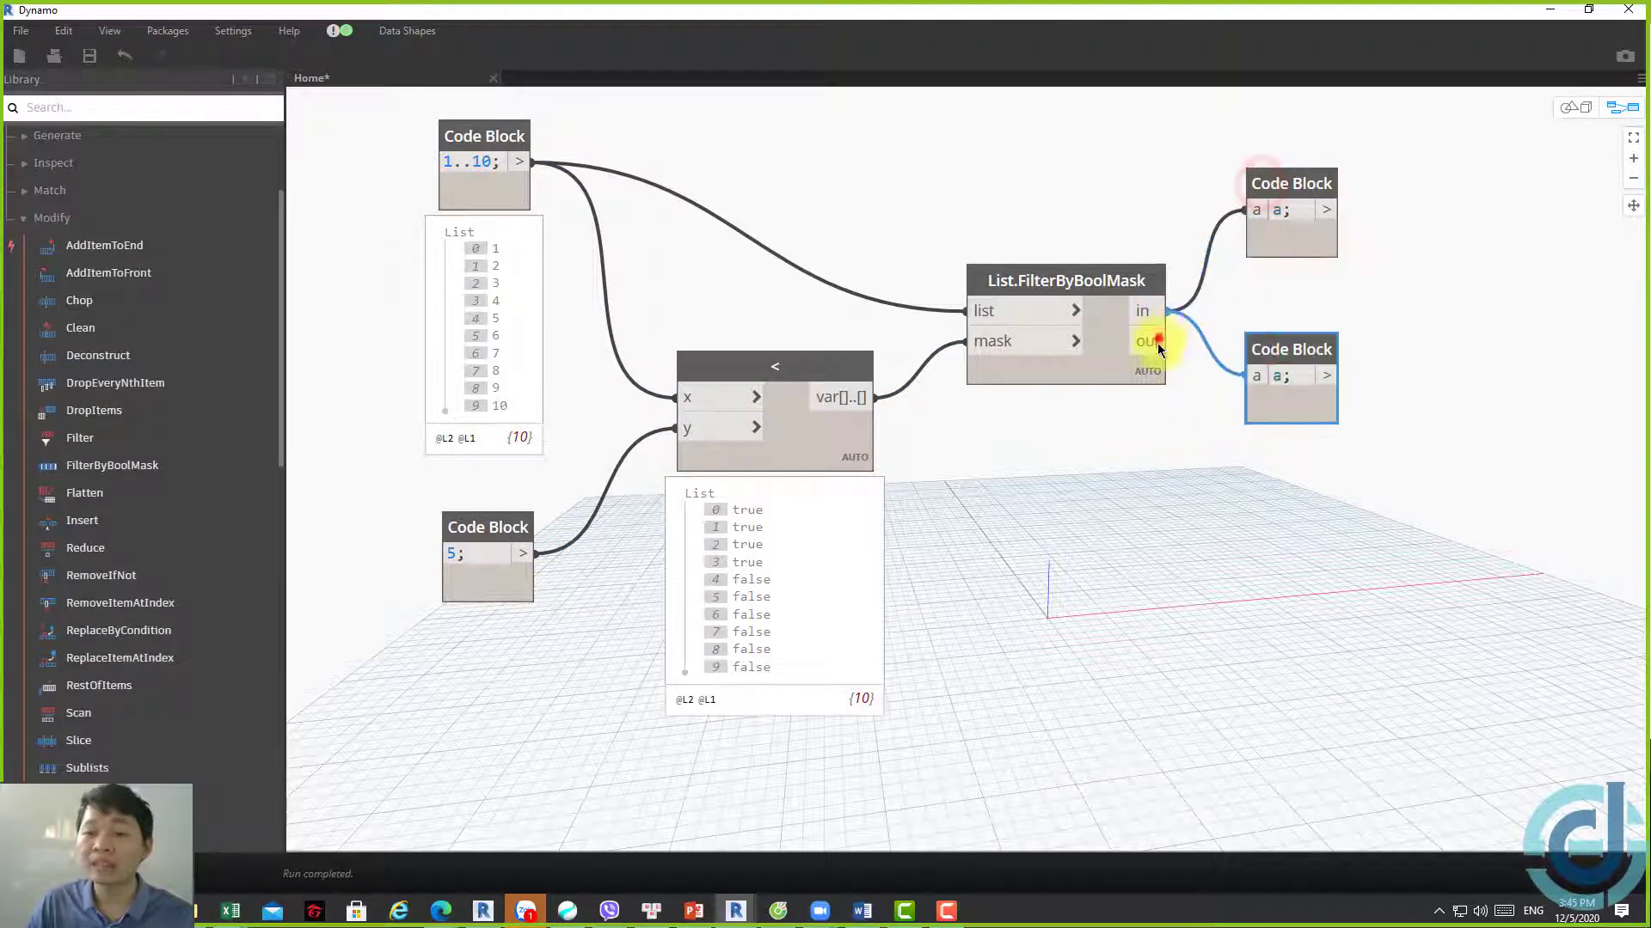
pyautogui.click(1248, 376)
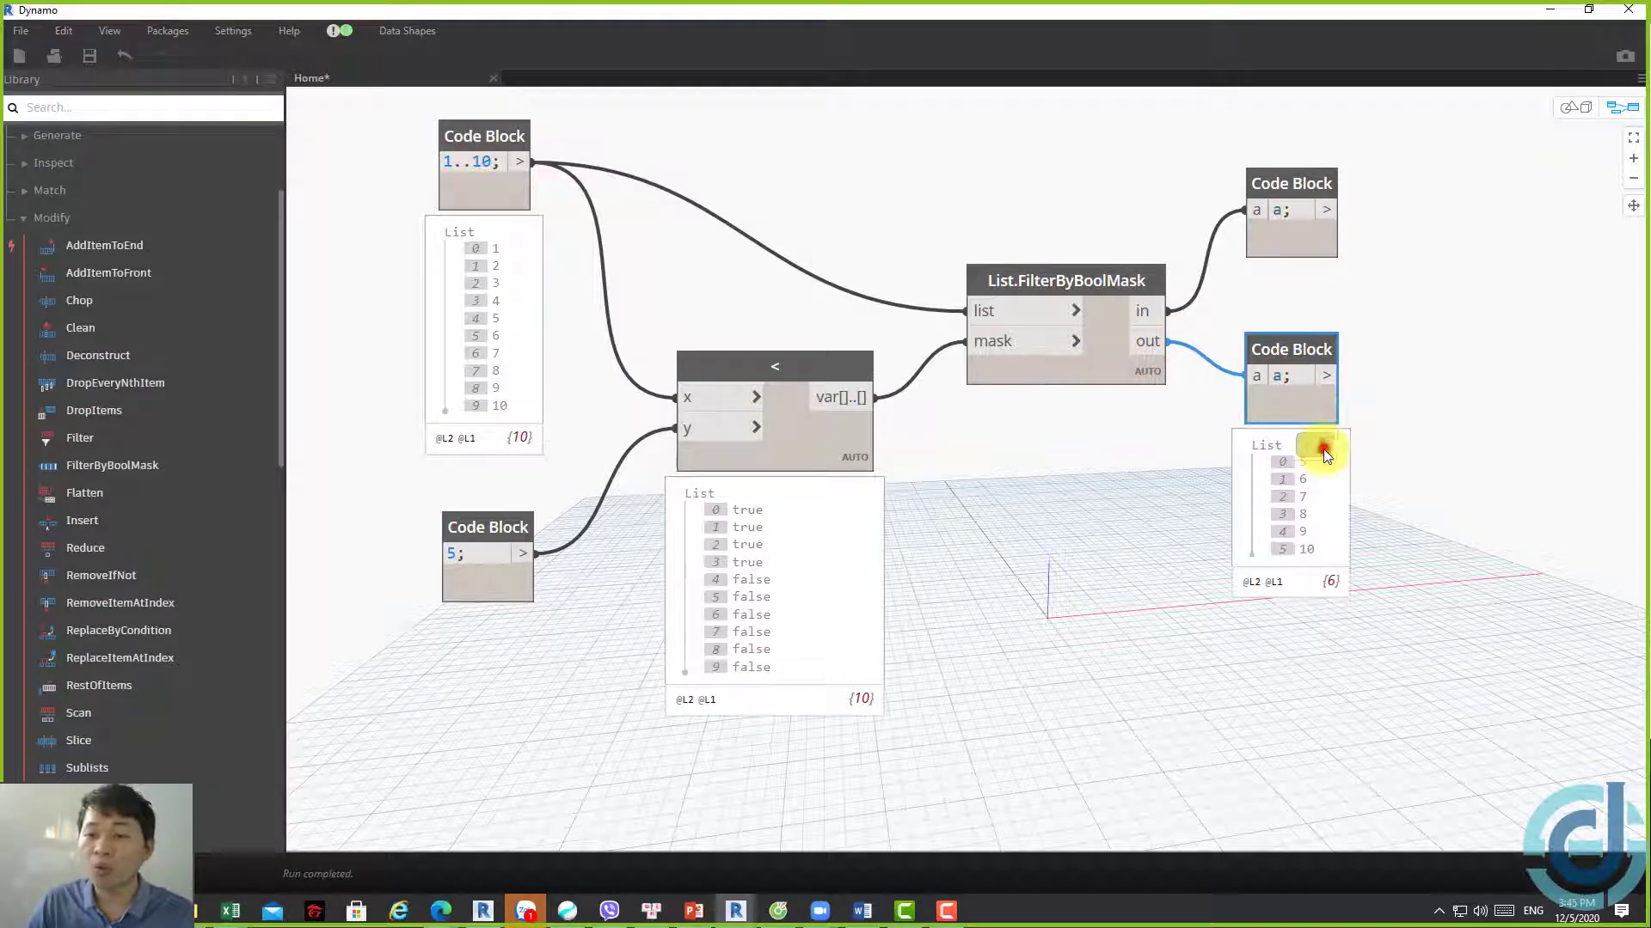
pyautogui.click(1319, 442)
pyautogui.click(1320, 273)
# Space the two 'a;' Code Blocks apart and bring the Flatten node into view
pyautogui.moveTo(1323, 242); pyautogui.dragTo(1331, 158)
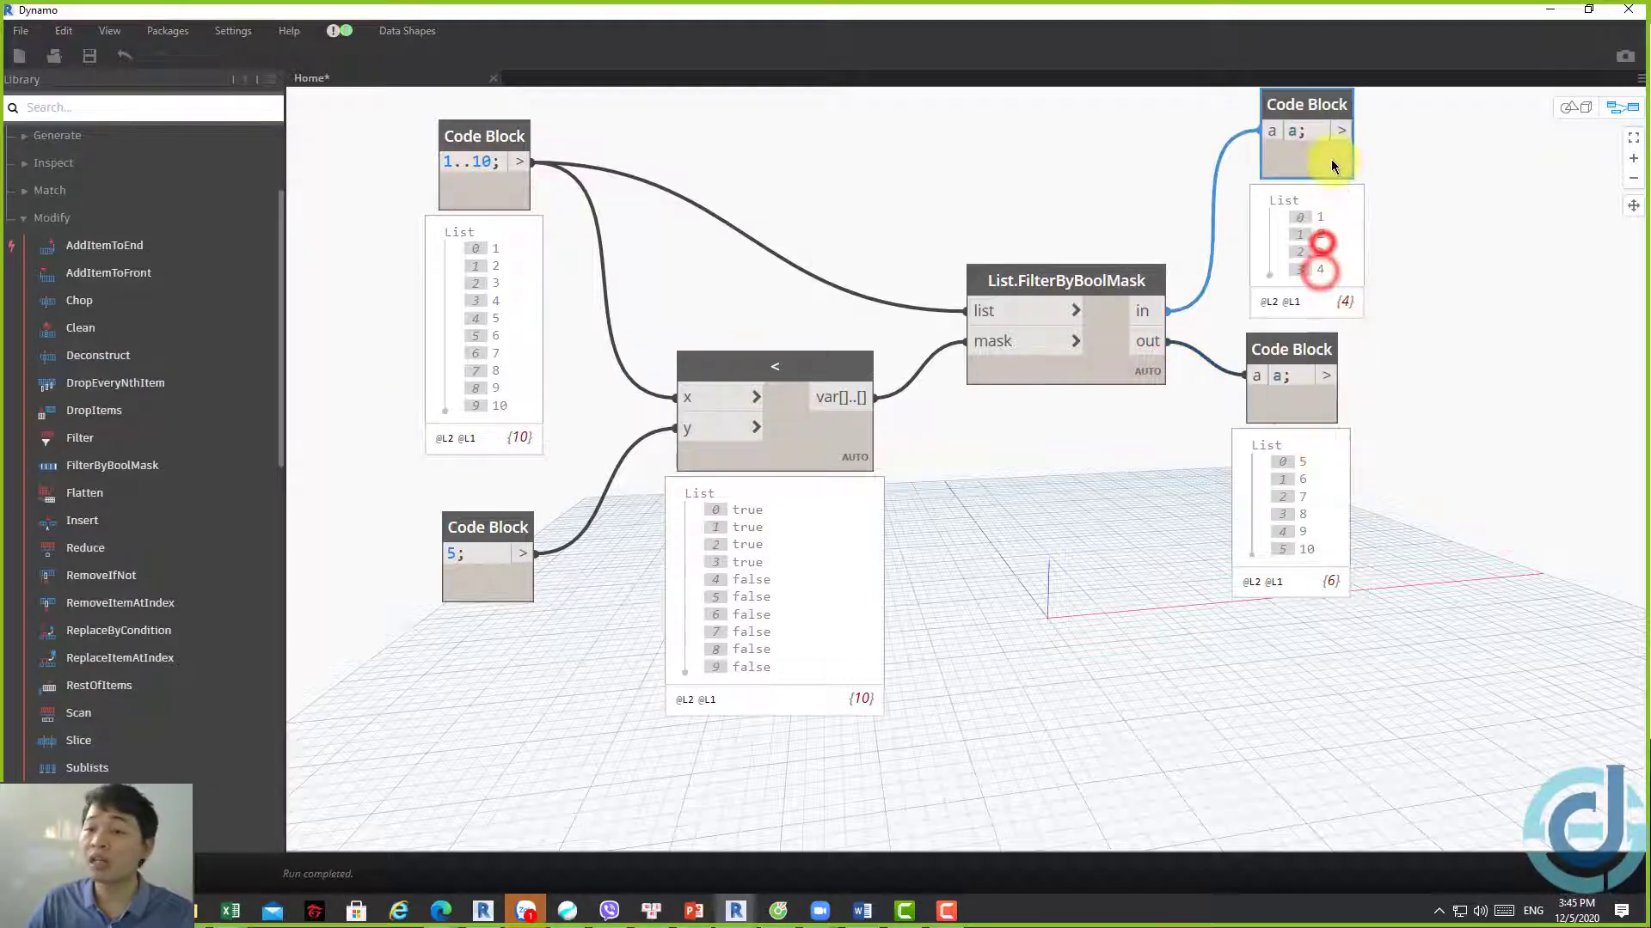
pyautogui.moveTo(1336, 421); pyautogui.dragTo(1323, 513)
pyautogui.moveTo(1390, 365); pyautogui.dragTo(1290, 549, button='middle')
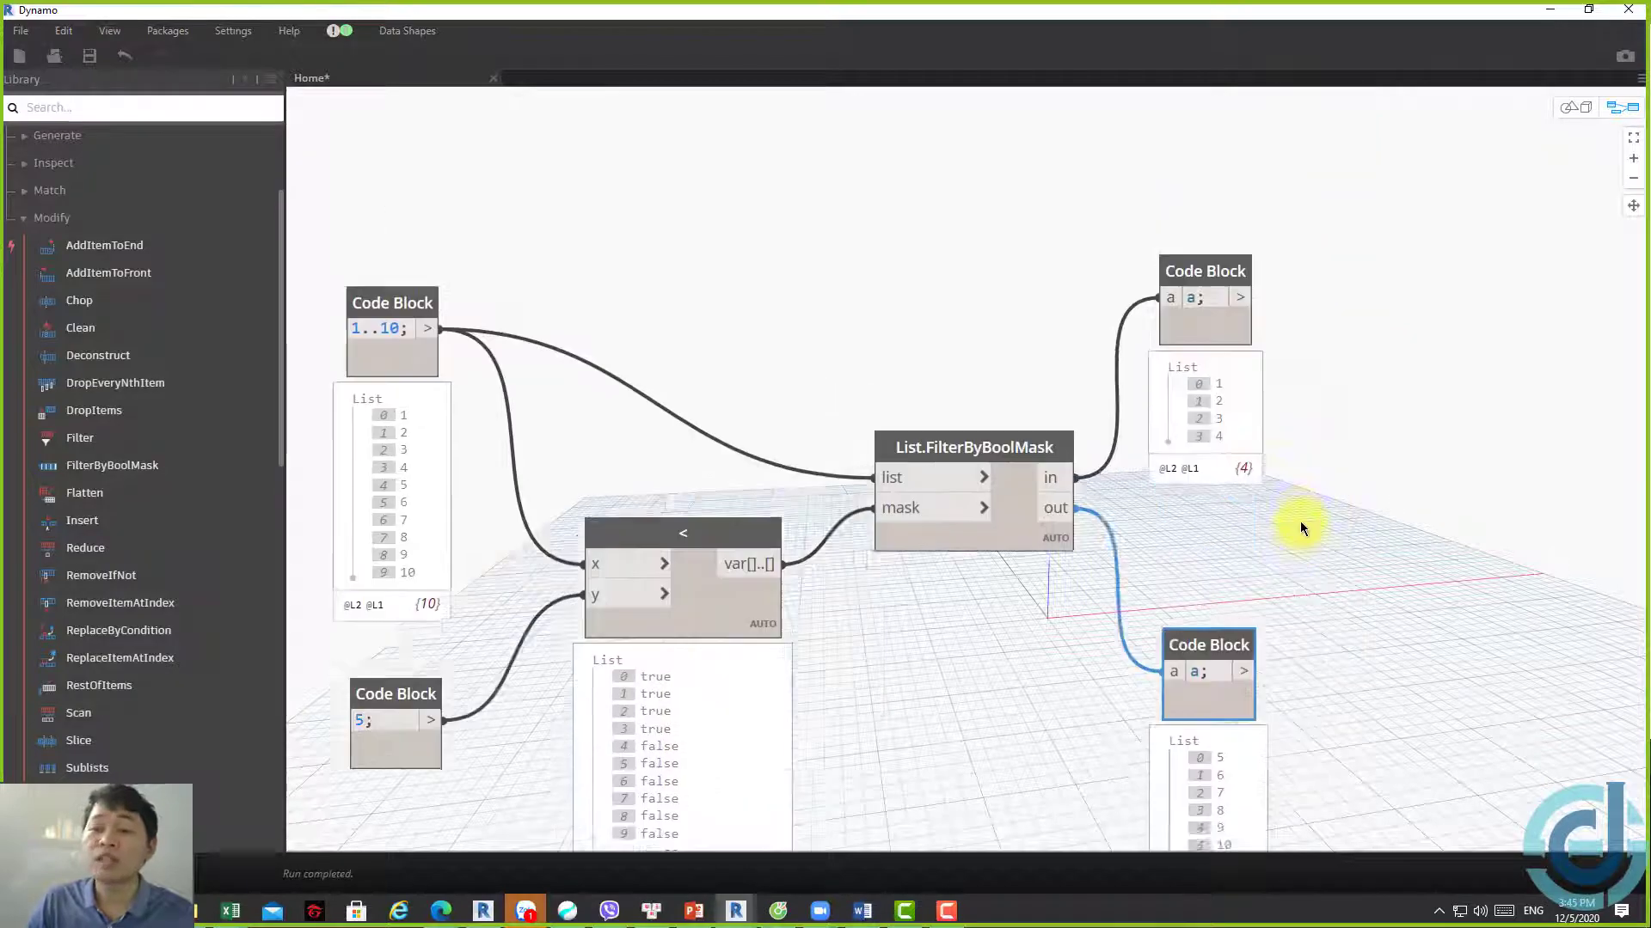
pyautogui.click(1208, 350)
pyautogui.moveTo(1208, 350); pyautogui.dragTo(1221, 305)
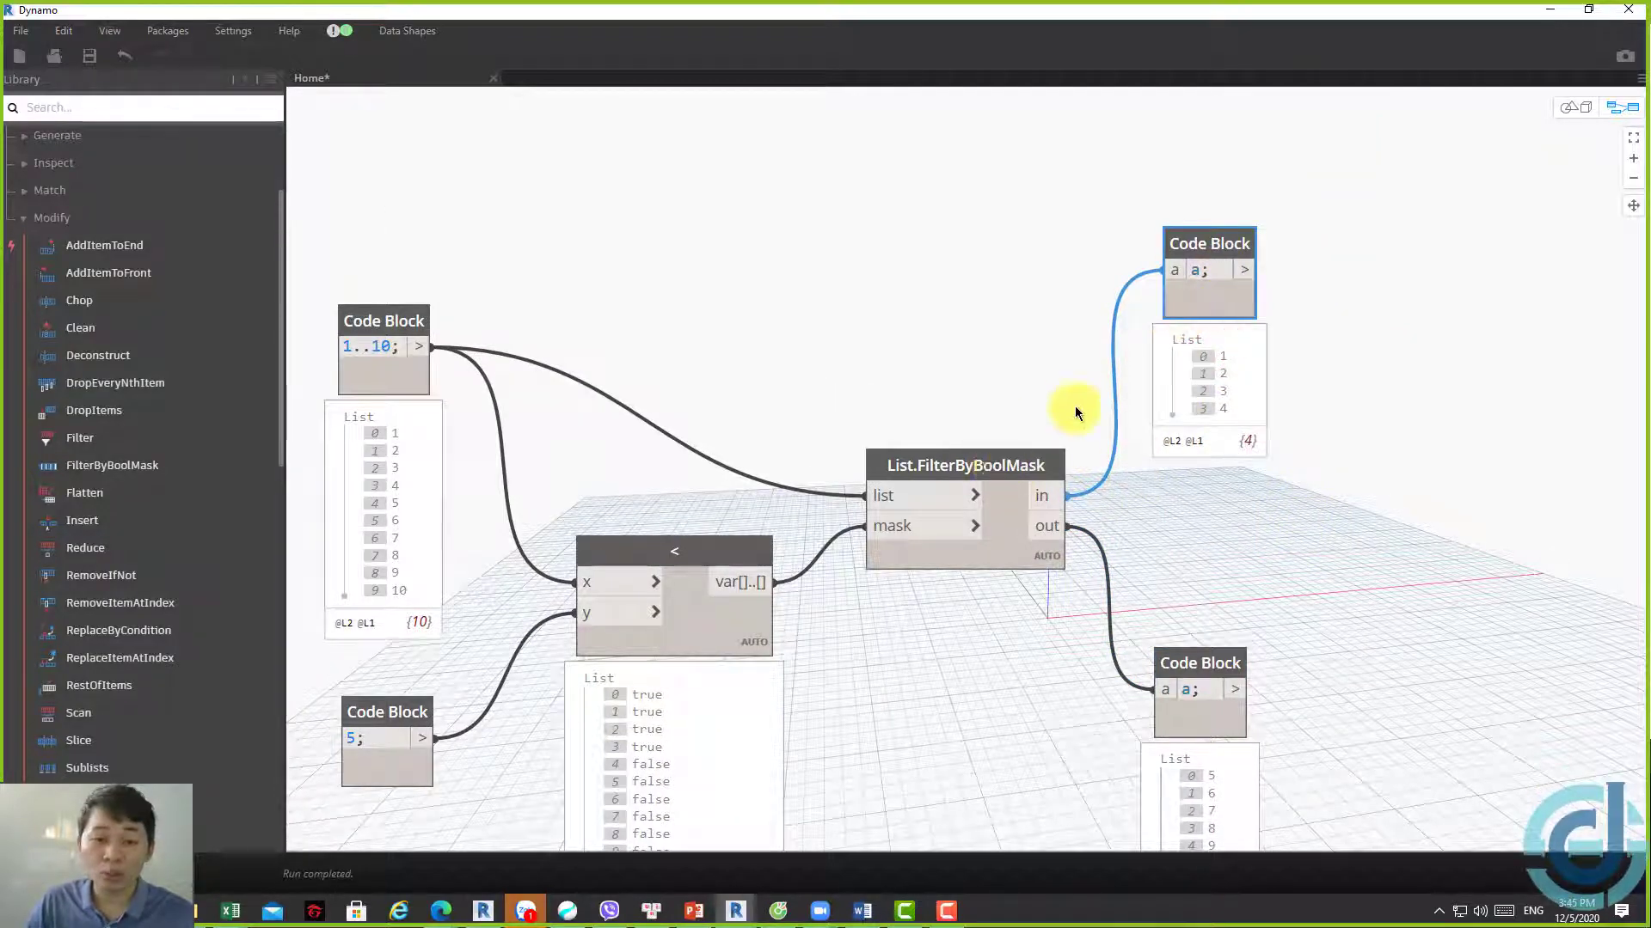
pyautogui.moveTo(915, 482); pyautogui.dragTo(1081, 399, button='middle')
pyautogui.scroll(-1, 978, 379)
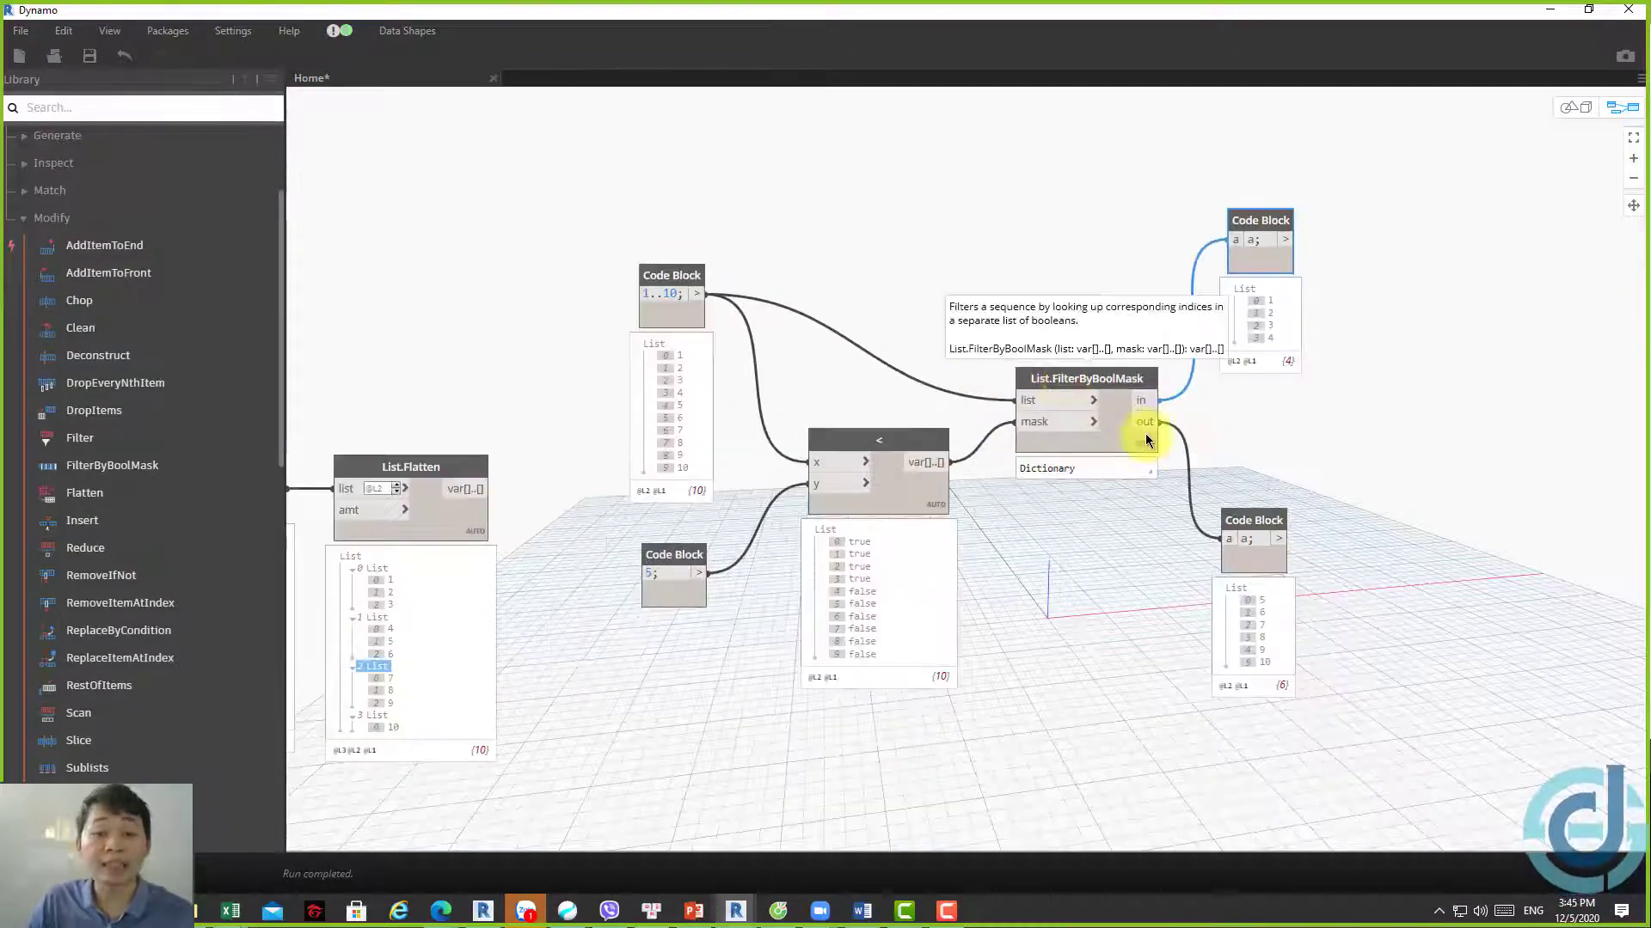
pyautogui.moveTo(1286, 435); pyautogui.dragTo(1106, 457, button='middle')
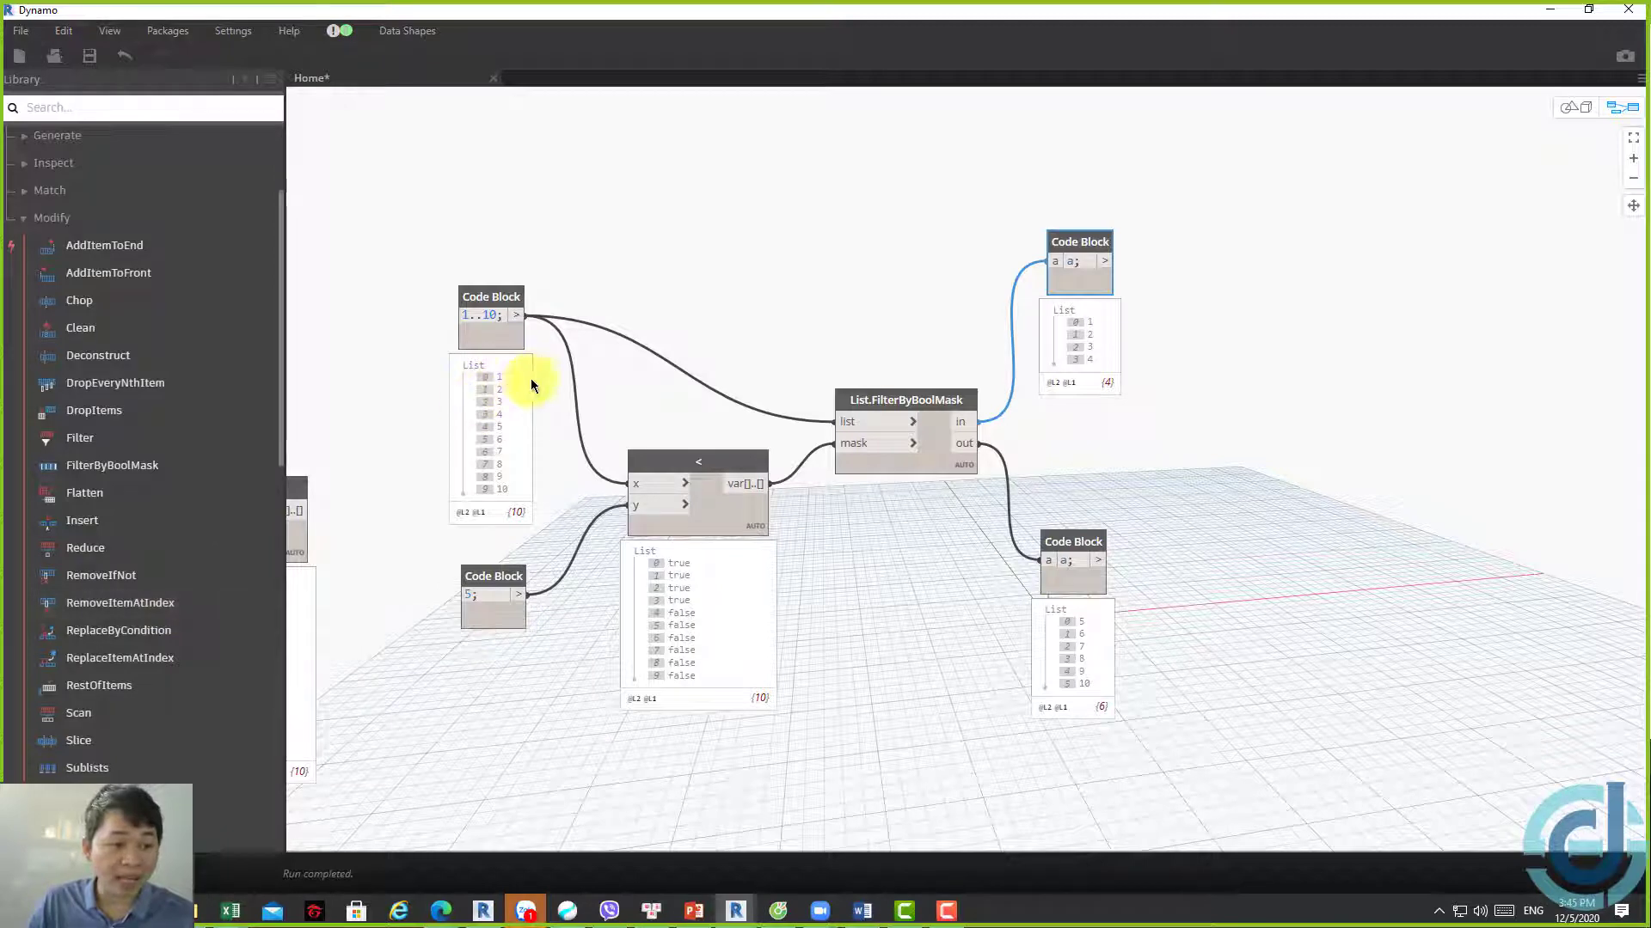
pyautogui.moveTo(469, 388); pyautogui.dragTo(533, 375, button='middle')
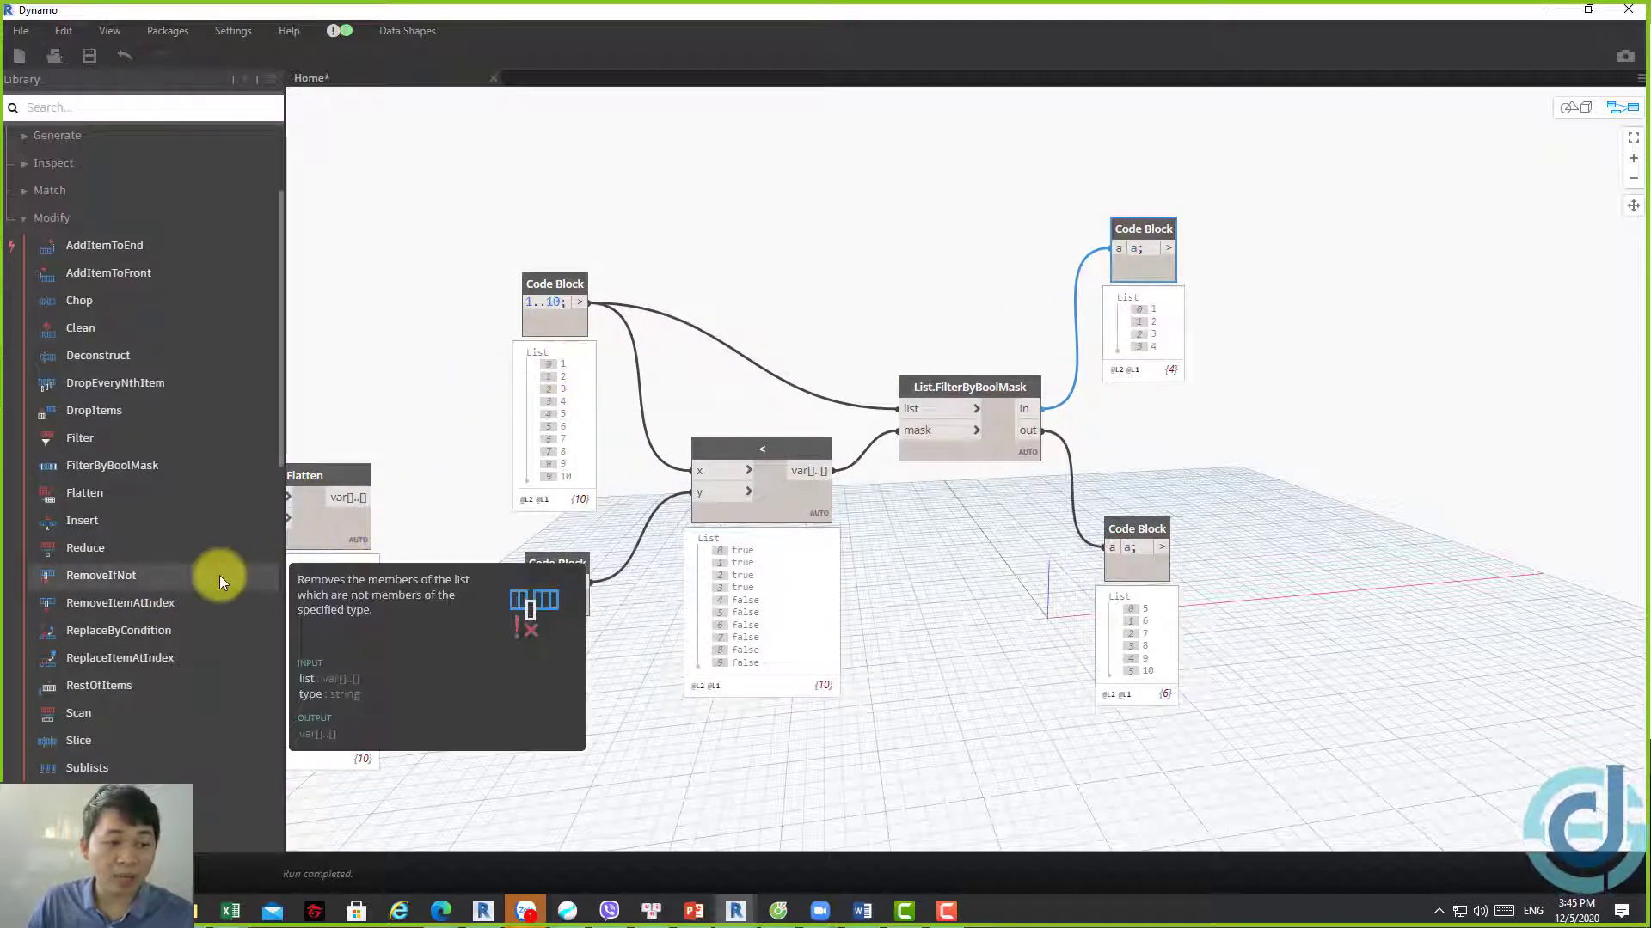
# Place a List.ReplaceItemAtIndex node and feed the 1..10 list into it
pyautogui.click(172, 658)
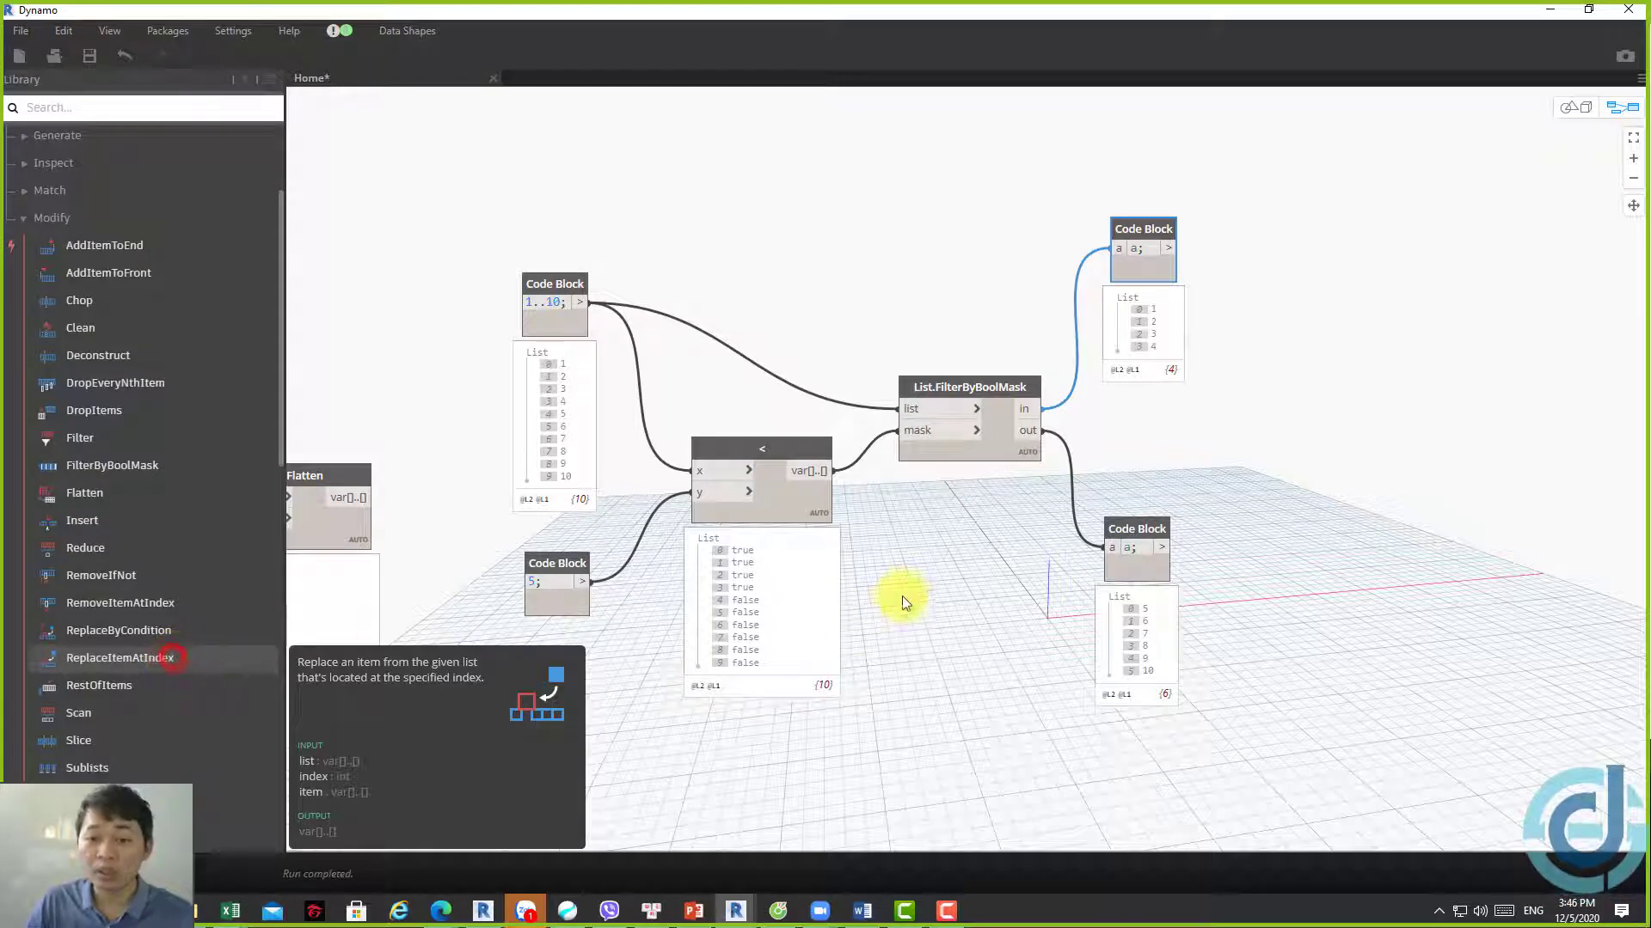
pyautogui.moveTo(1040, 480); pyautogui.dragTo(811, 131)
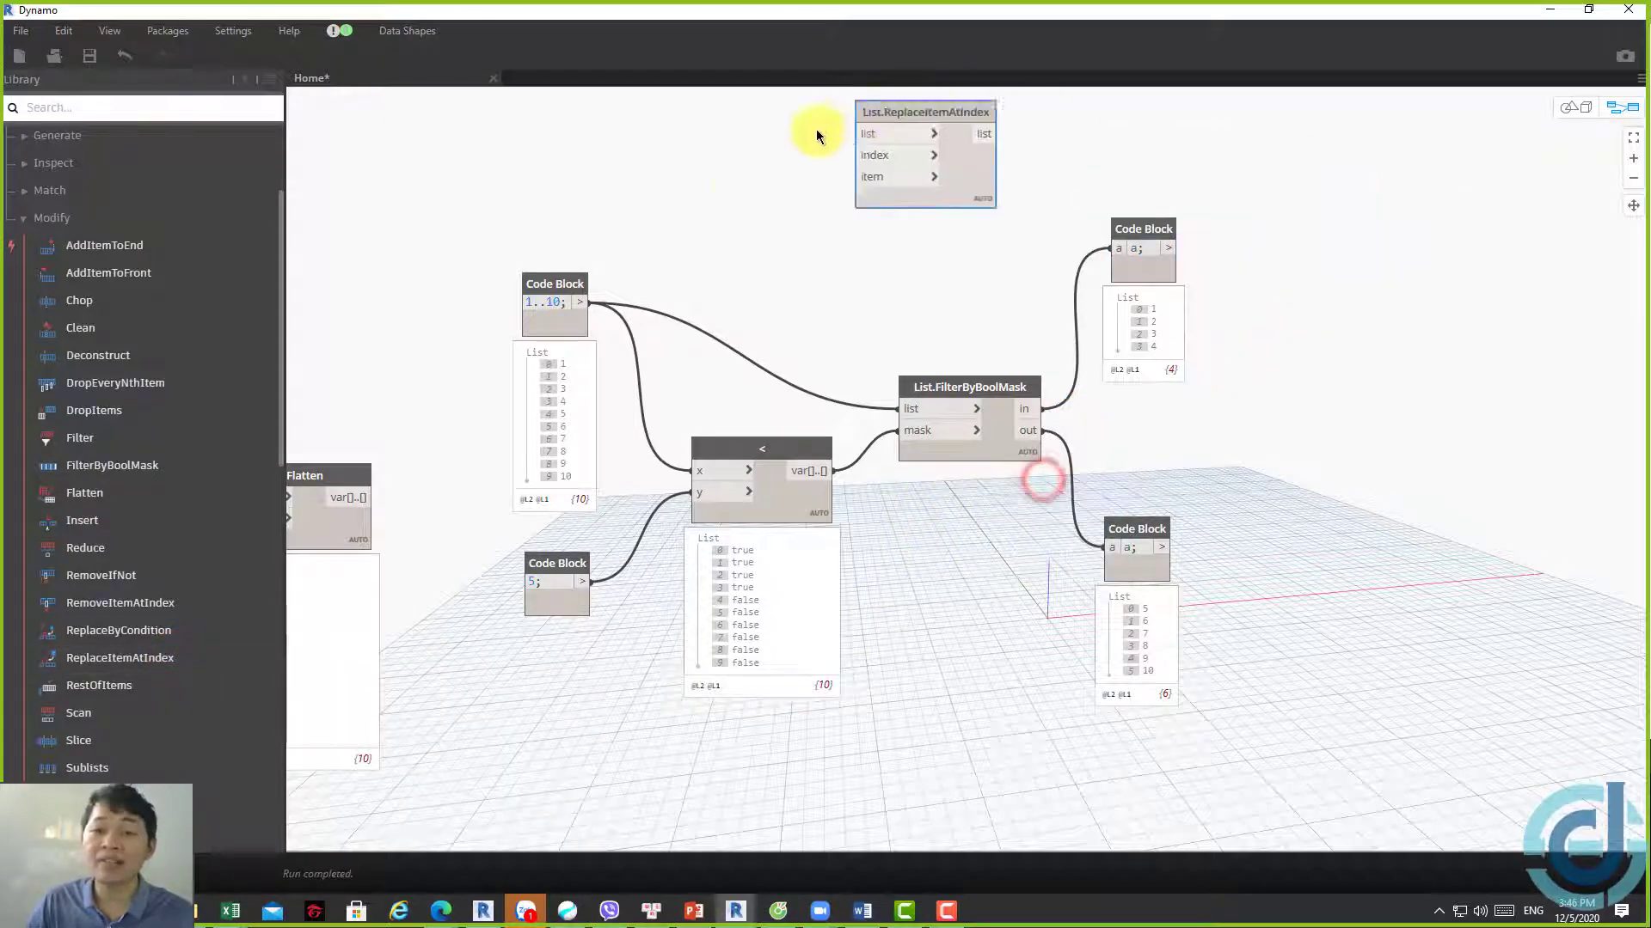
pyautogui.moveTo(894, 330); pyautogui.dragTo(1126, 462, button='middle')
pyautogui.moveTo(1268, 445); pyautogui.dragTo(1095, 251)
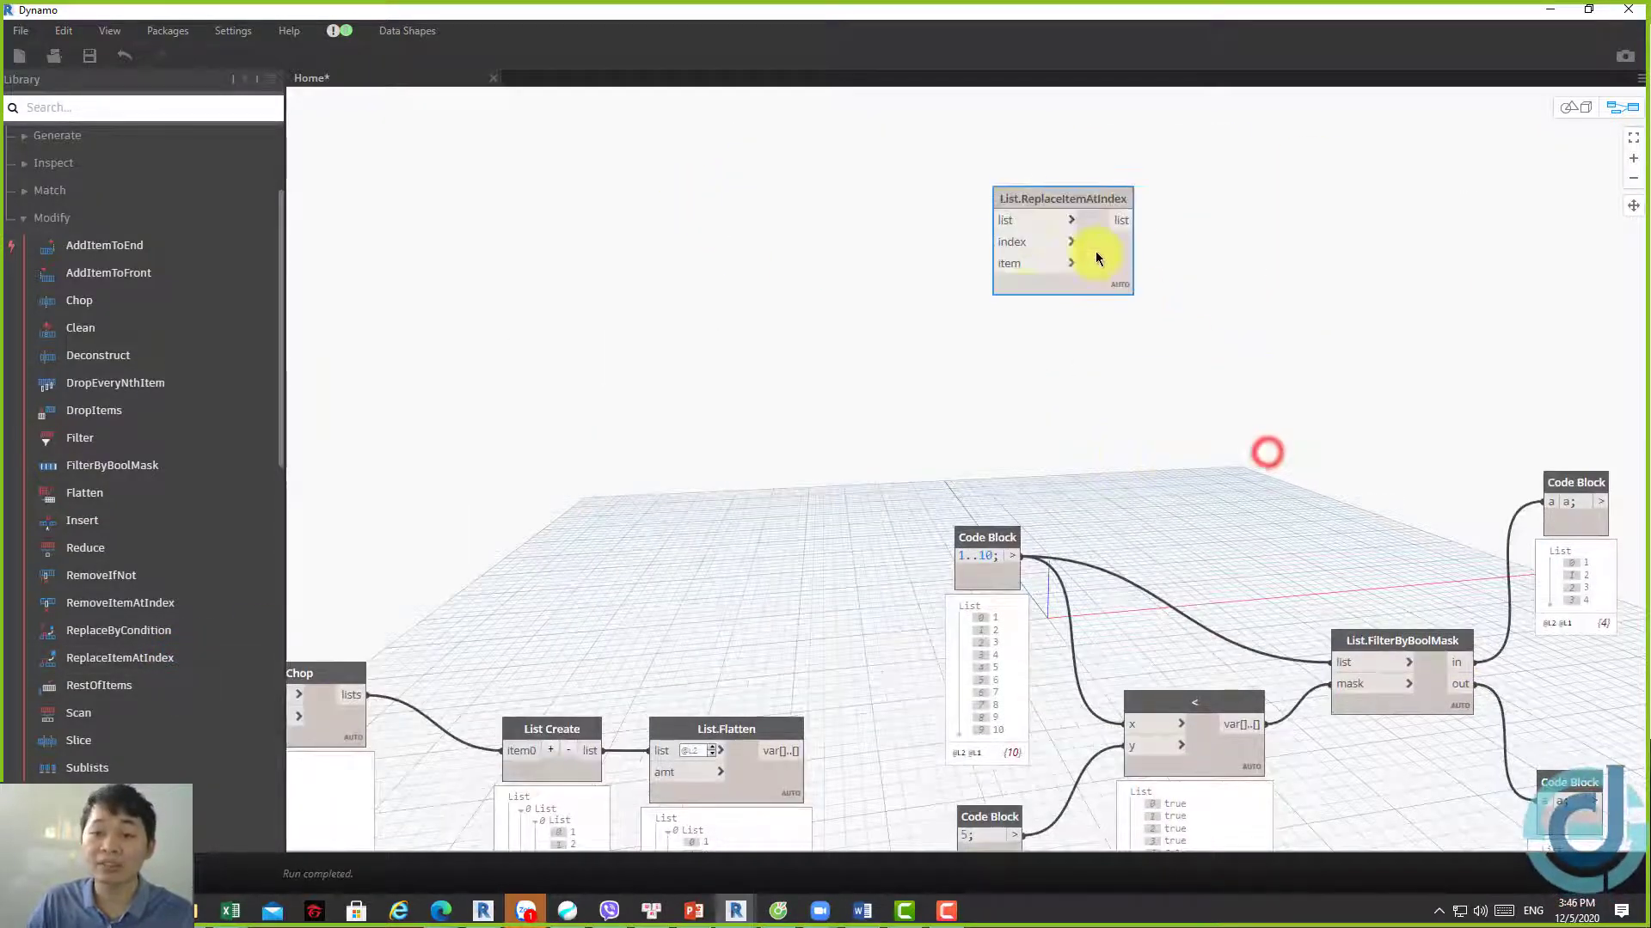
pyautogui.scroll(-1, 956, 382)
pyautogui.scroll(-1, 941, 400)
pyautogui.scroll(1, 915, 528)
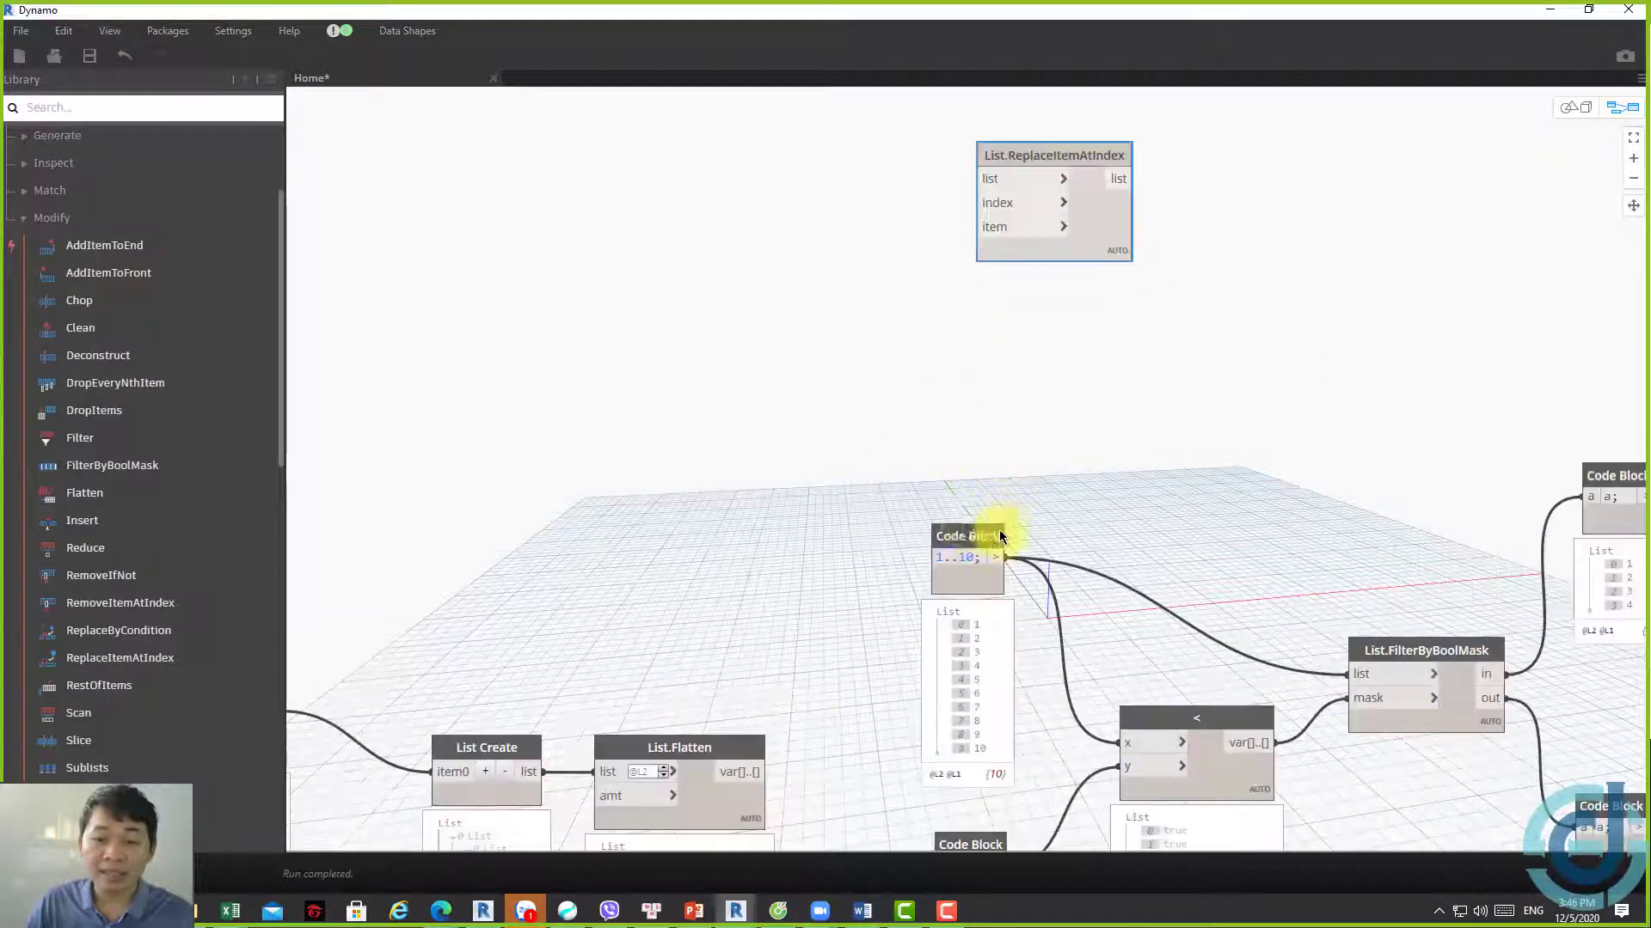
pyautogui.moveTo(987, 537); pyautogui.dragTo(790, 275)
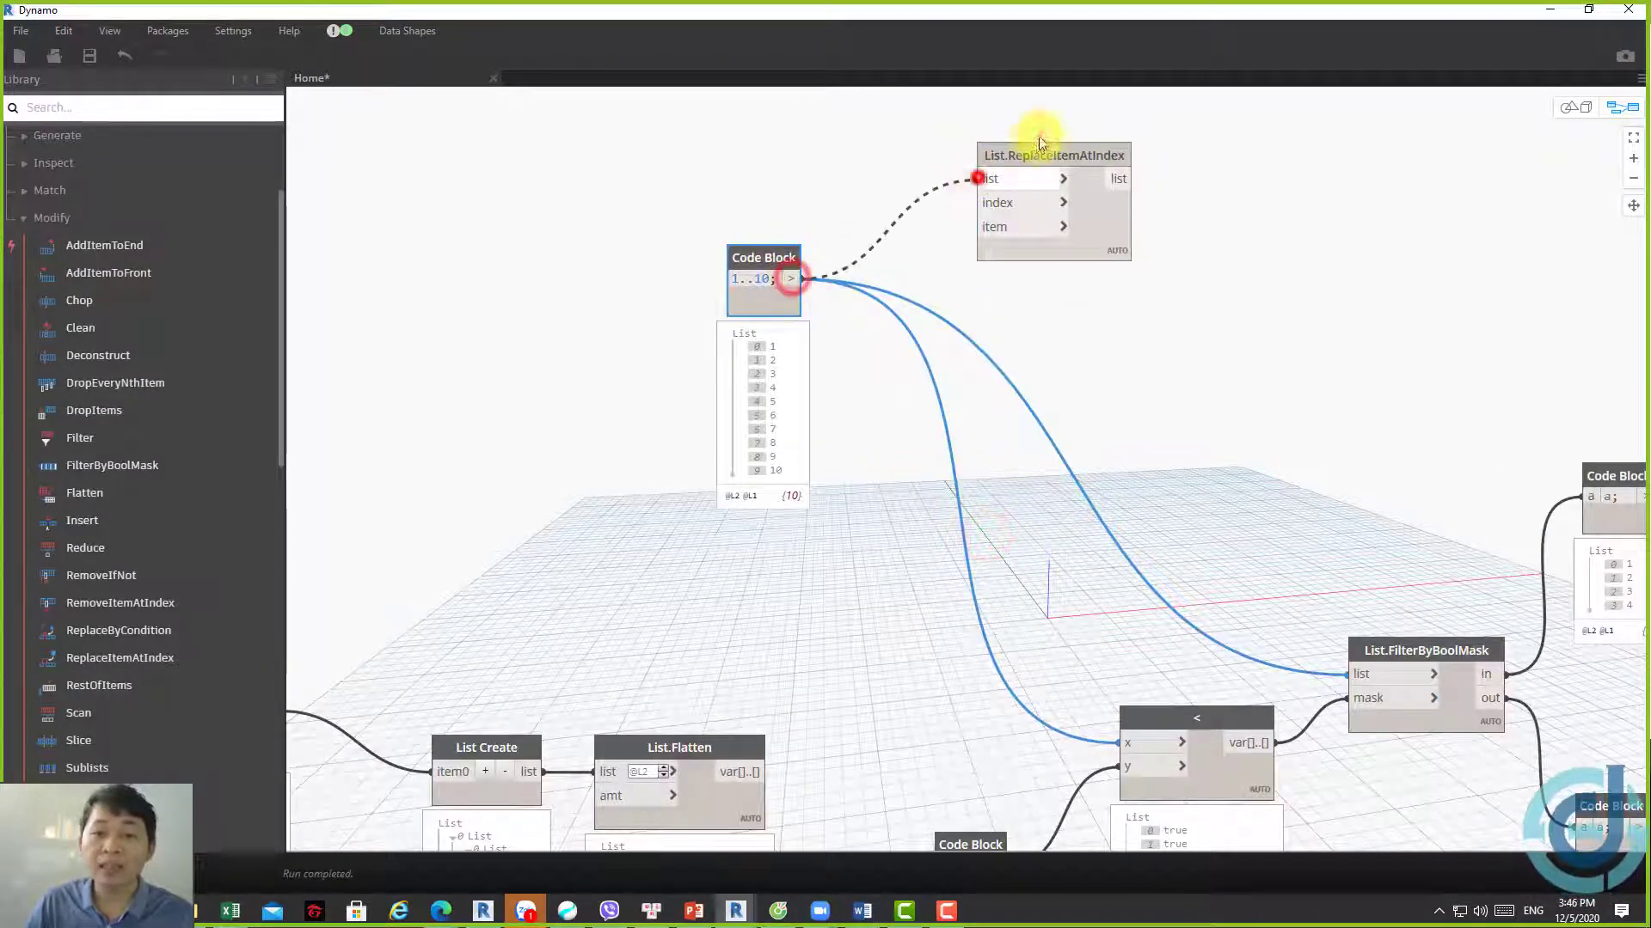
pyautogui.click(980, 178)
pyautogui.moveTo(1063, 155); pyautogui.dragTo(1227, 116)
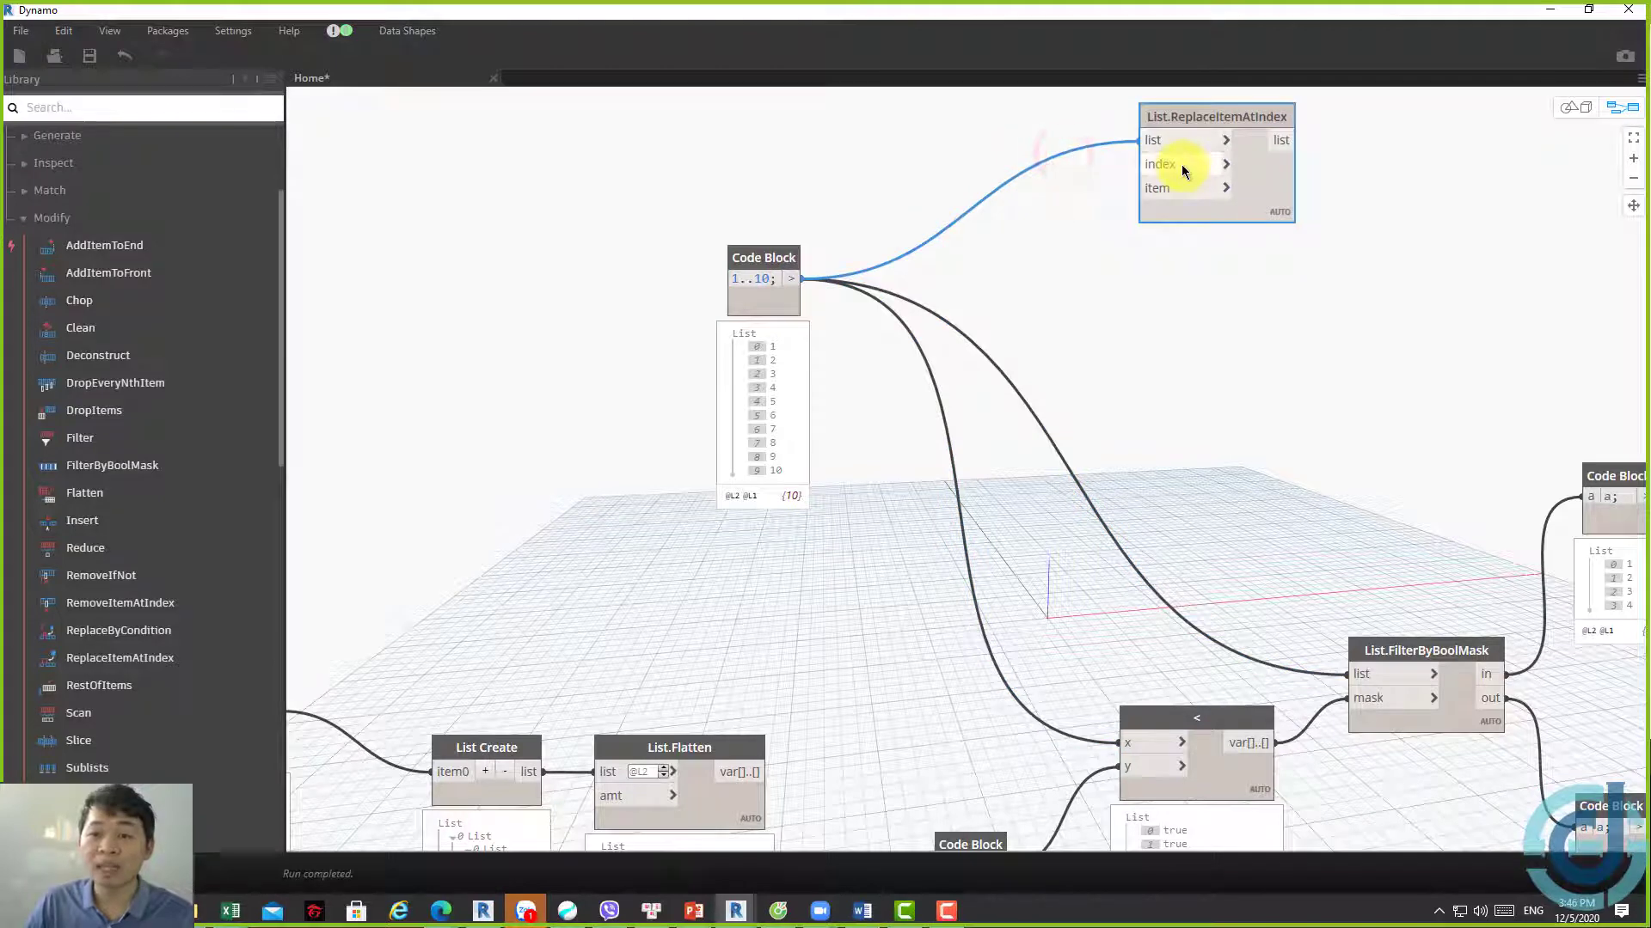
# Add a '3;' Code Block as ReplaceItemAtIndex's index
pyautogui.moveTo(1161, 163)
pyautogui.doubleClick(894, 170)
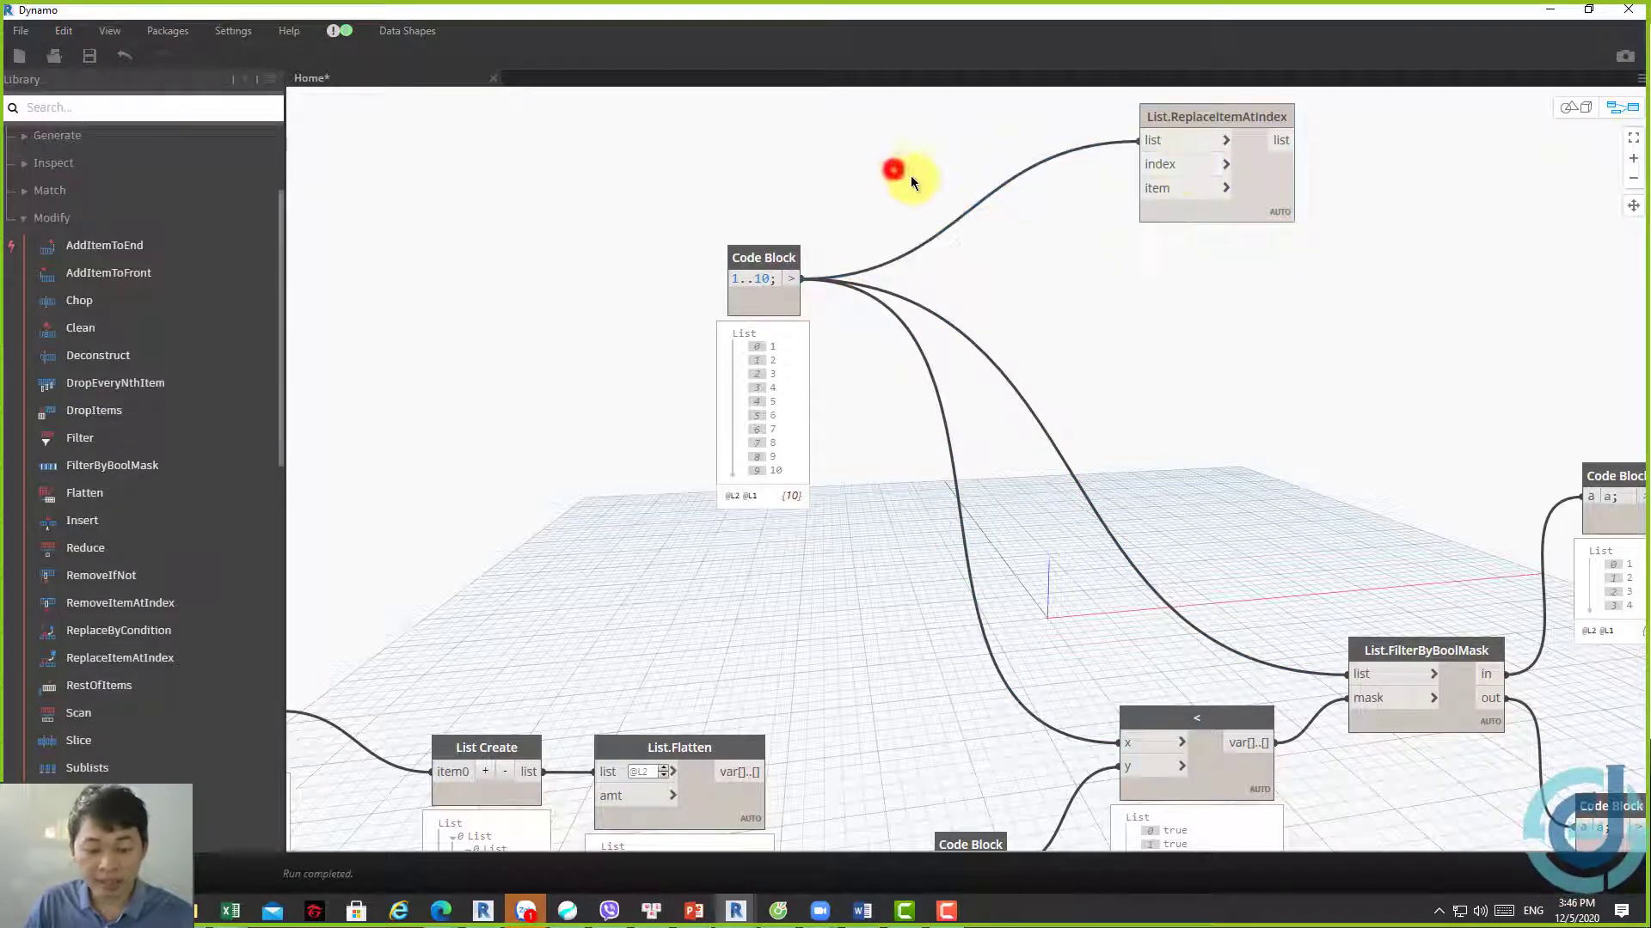
pyautogui.write('3;')
pyautogui.click(915, 94)
pyautogui.moveTo(870, 180); pyautogui.dragTo(1226, 164)
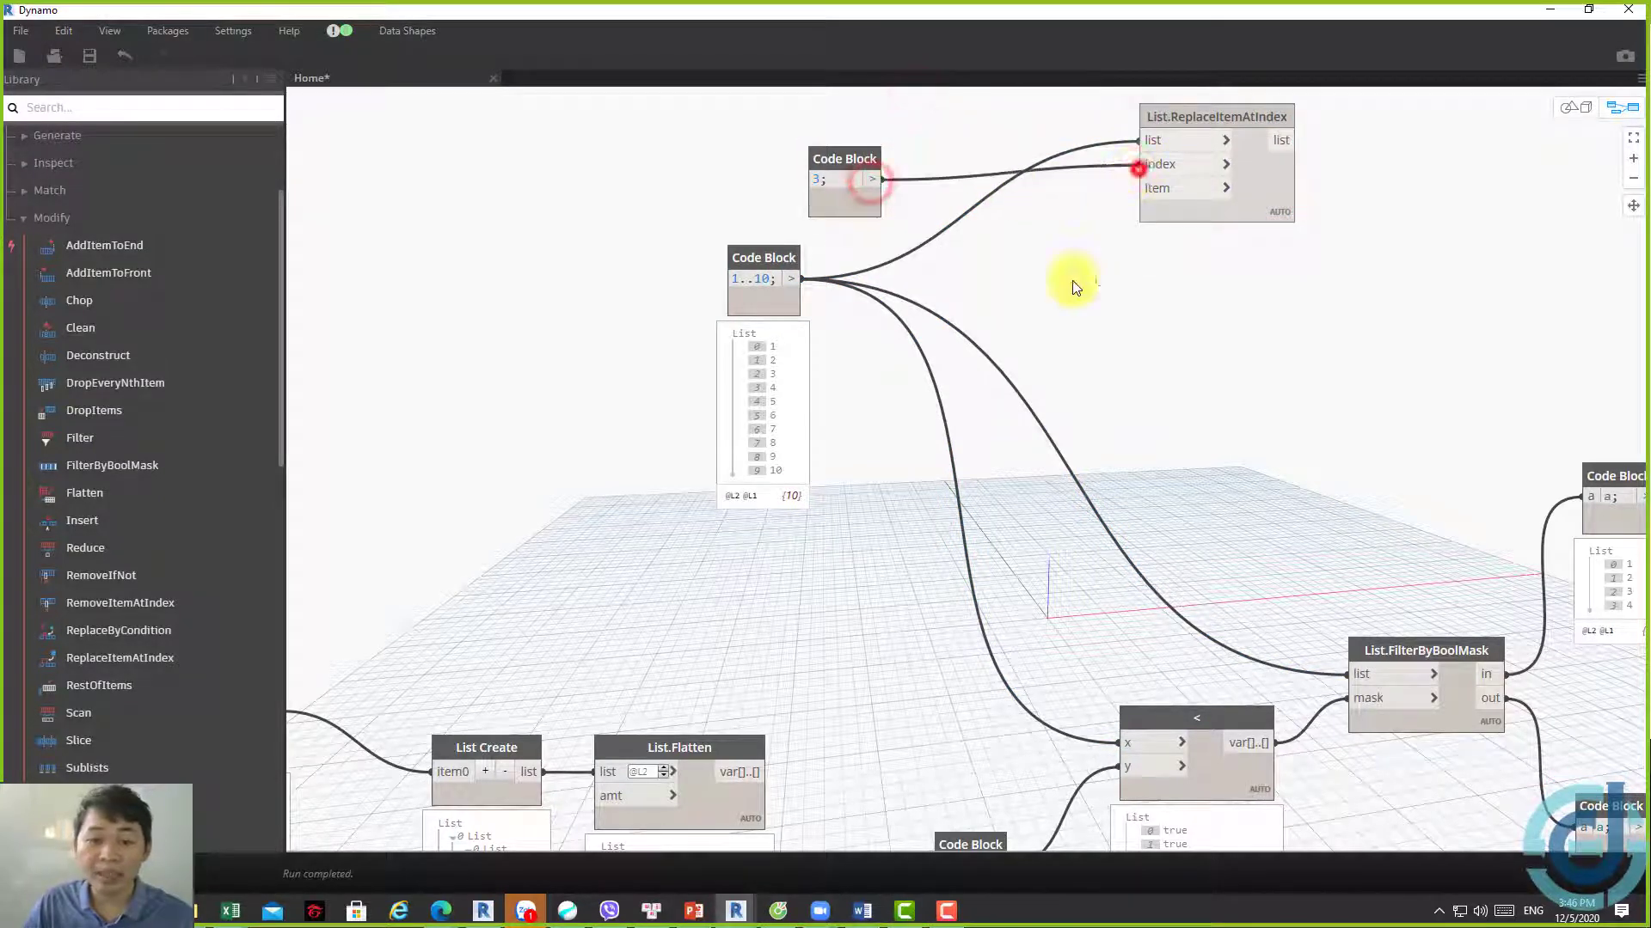
pyautogui.scroll(-2, 964, 400)
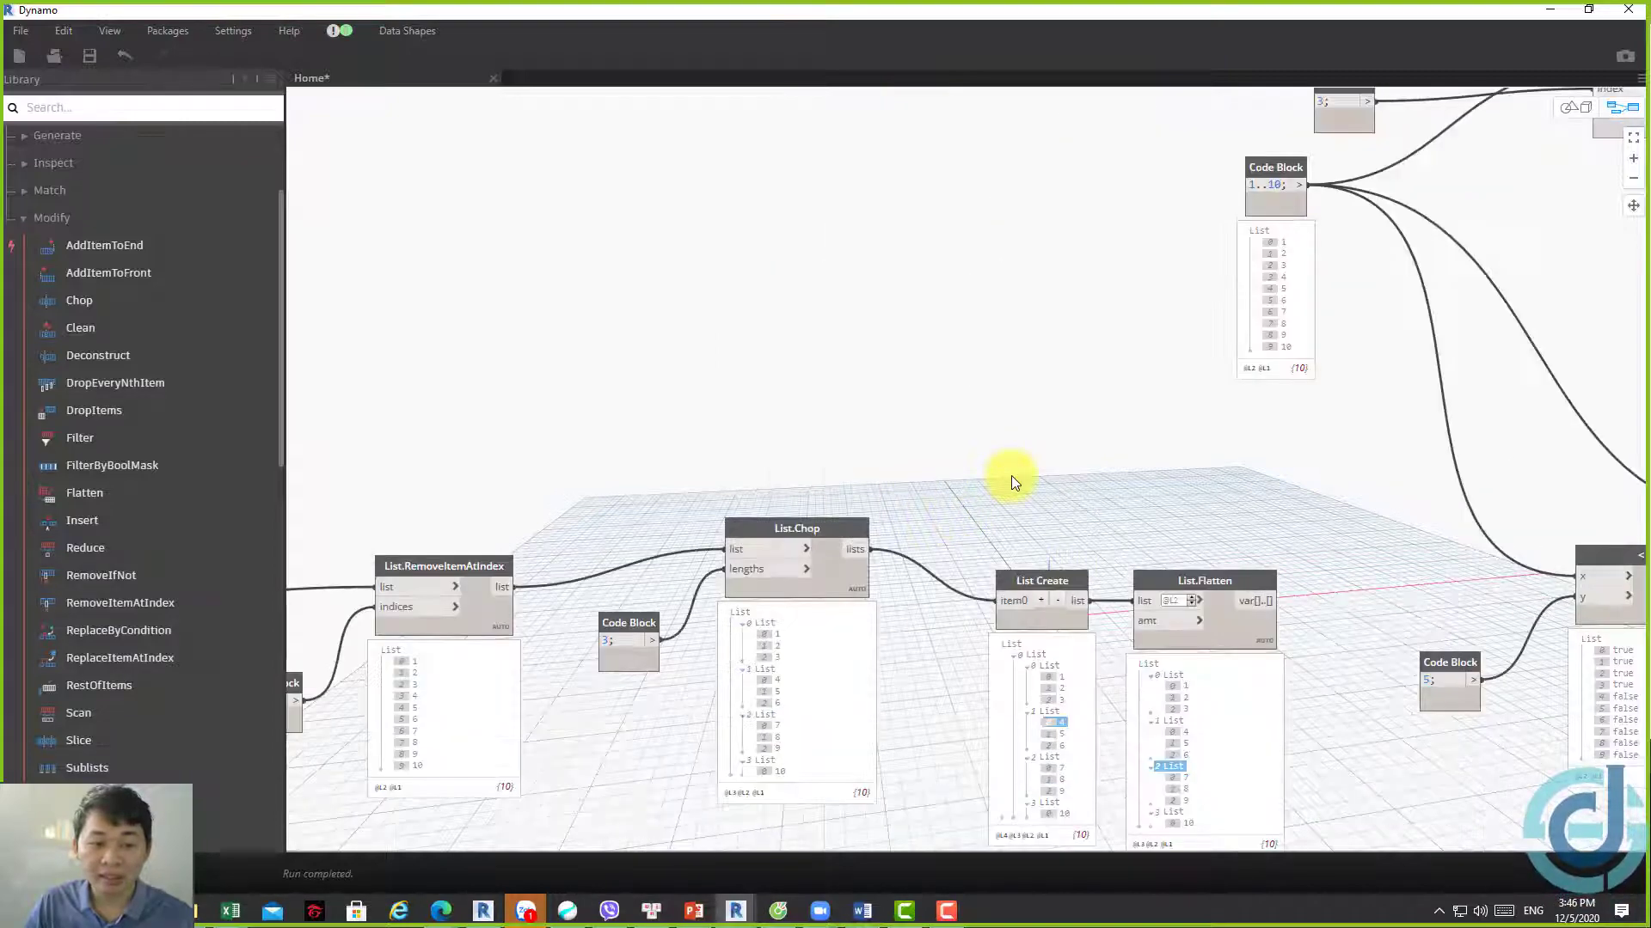
# Add a Code Block with a Vietnamese sentence about Dynamo and BIM as the replacement item
pyautogui.doubleClick(851, 403)
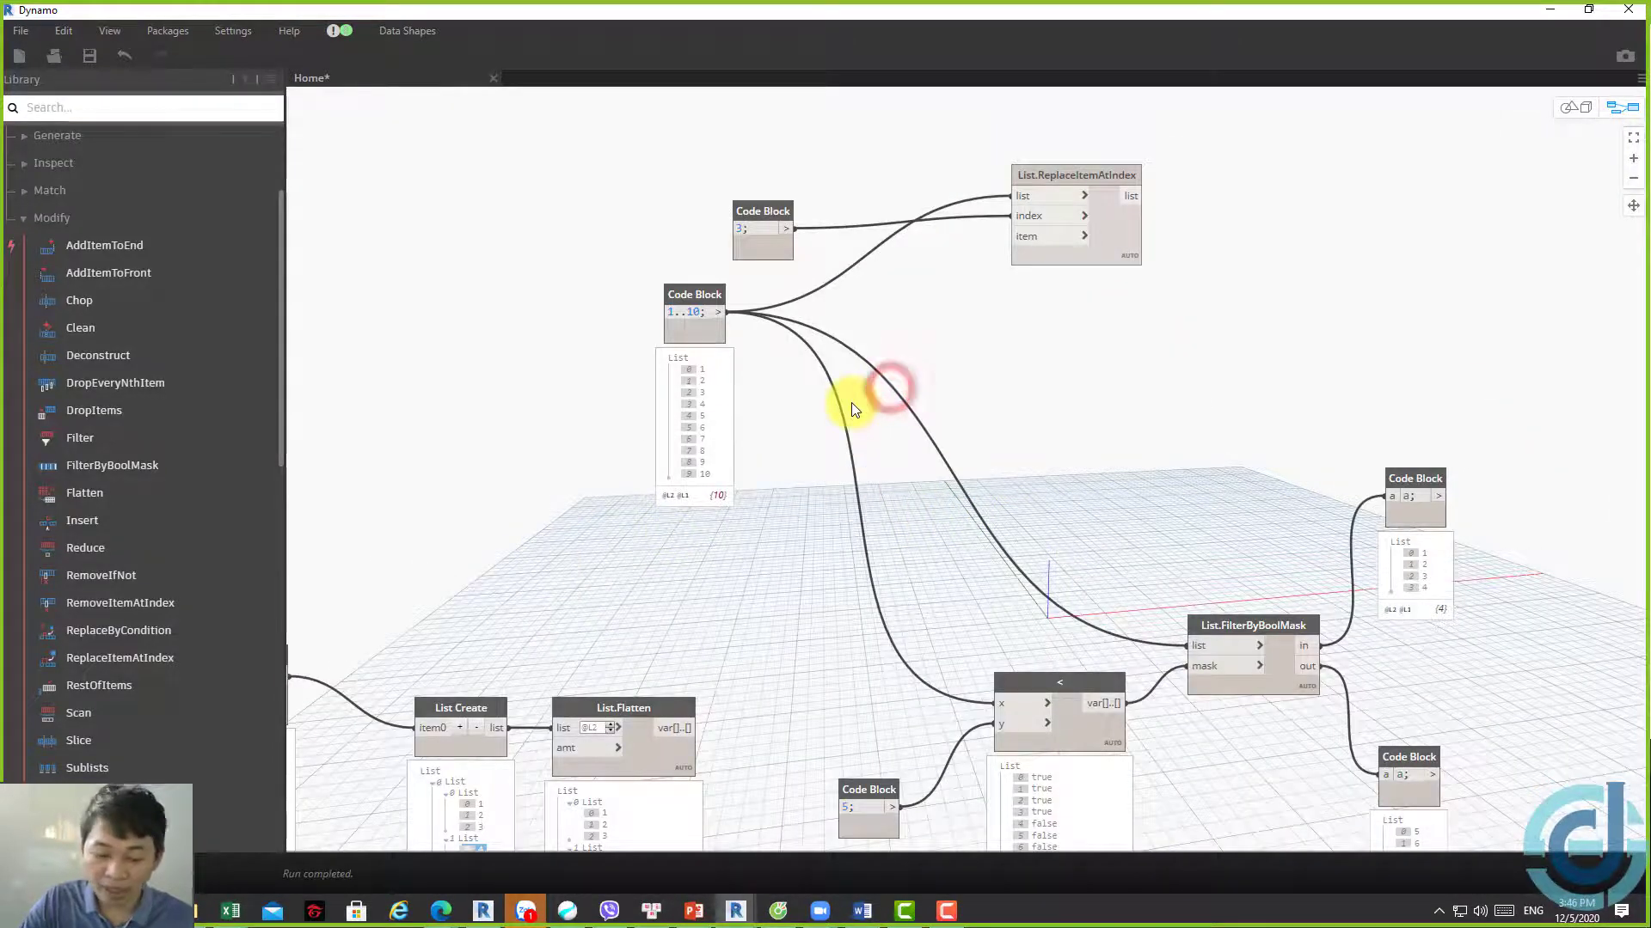
pyautogui.write('"Dynamo')
pyautogui.click(775, 473)
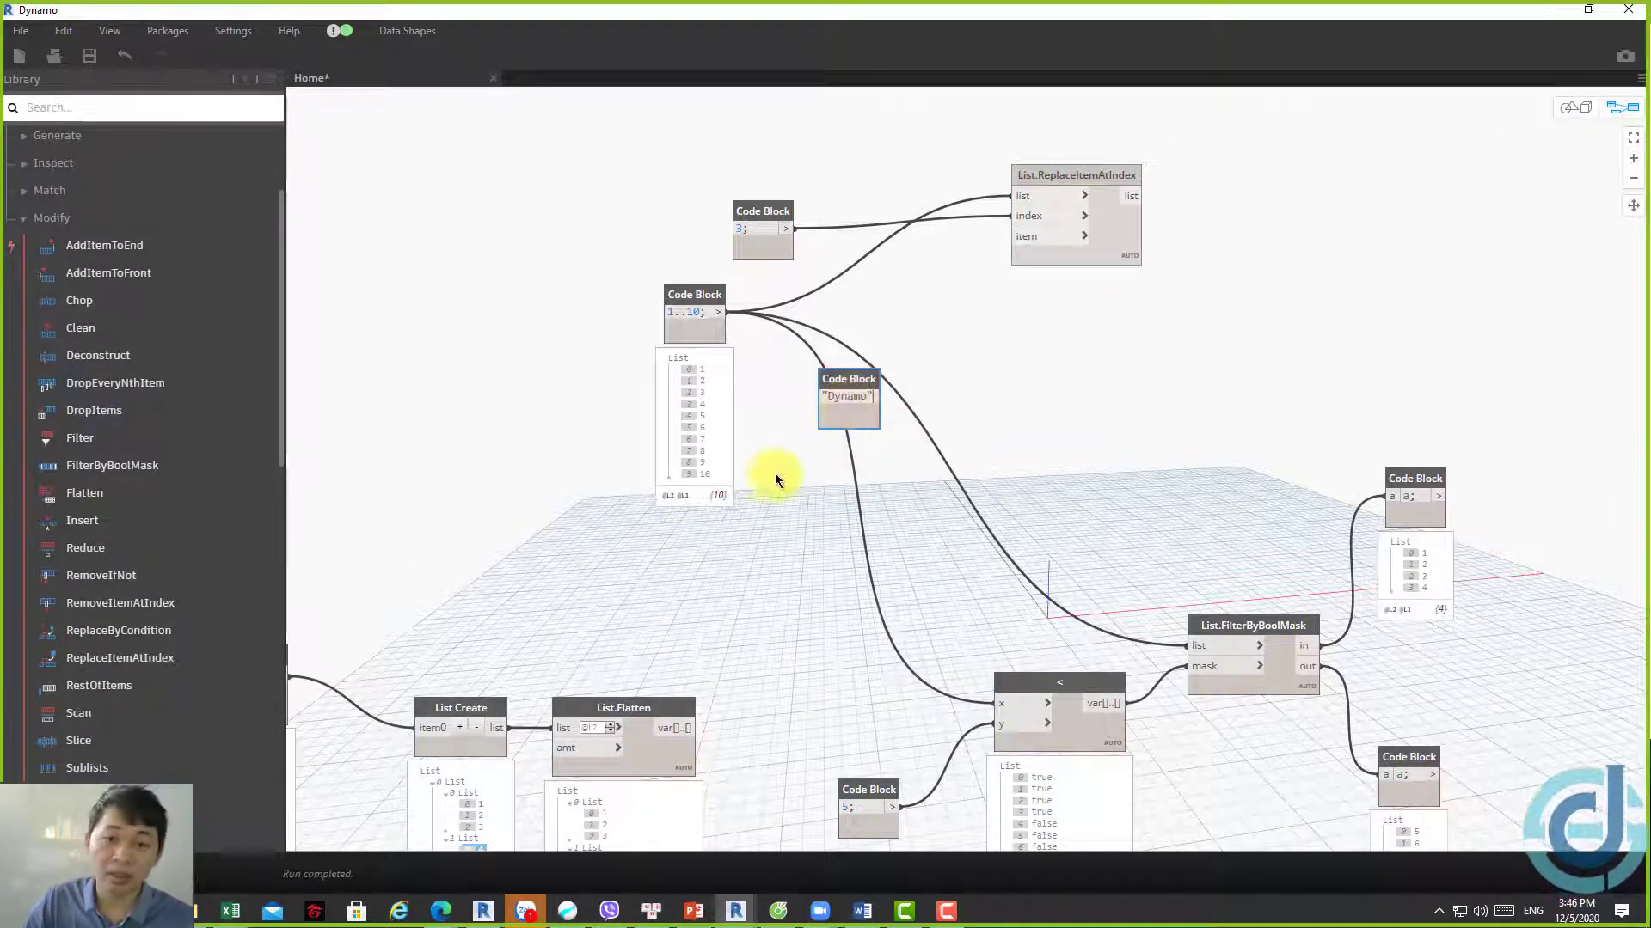
pyautogui.scroll(4, 853, 400)
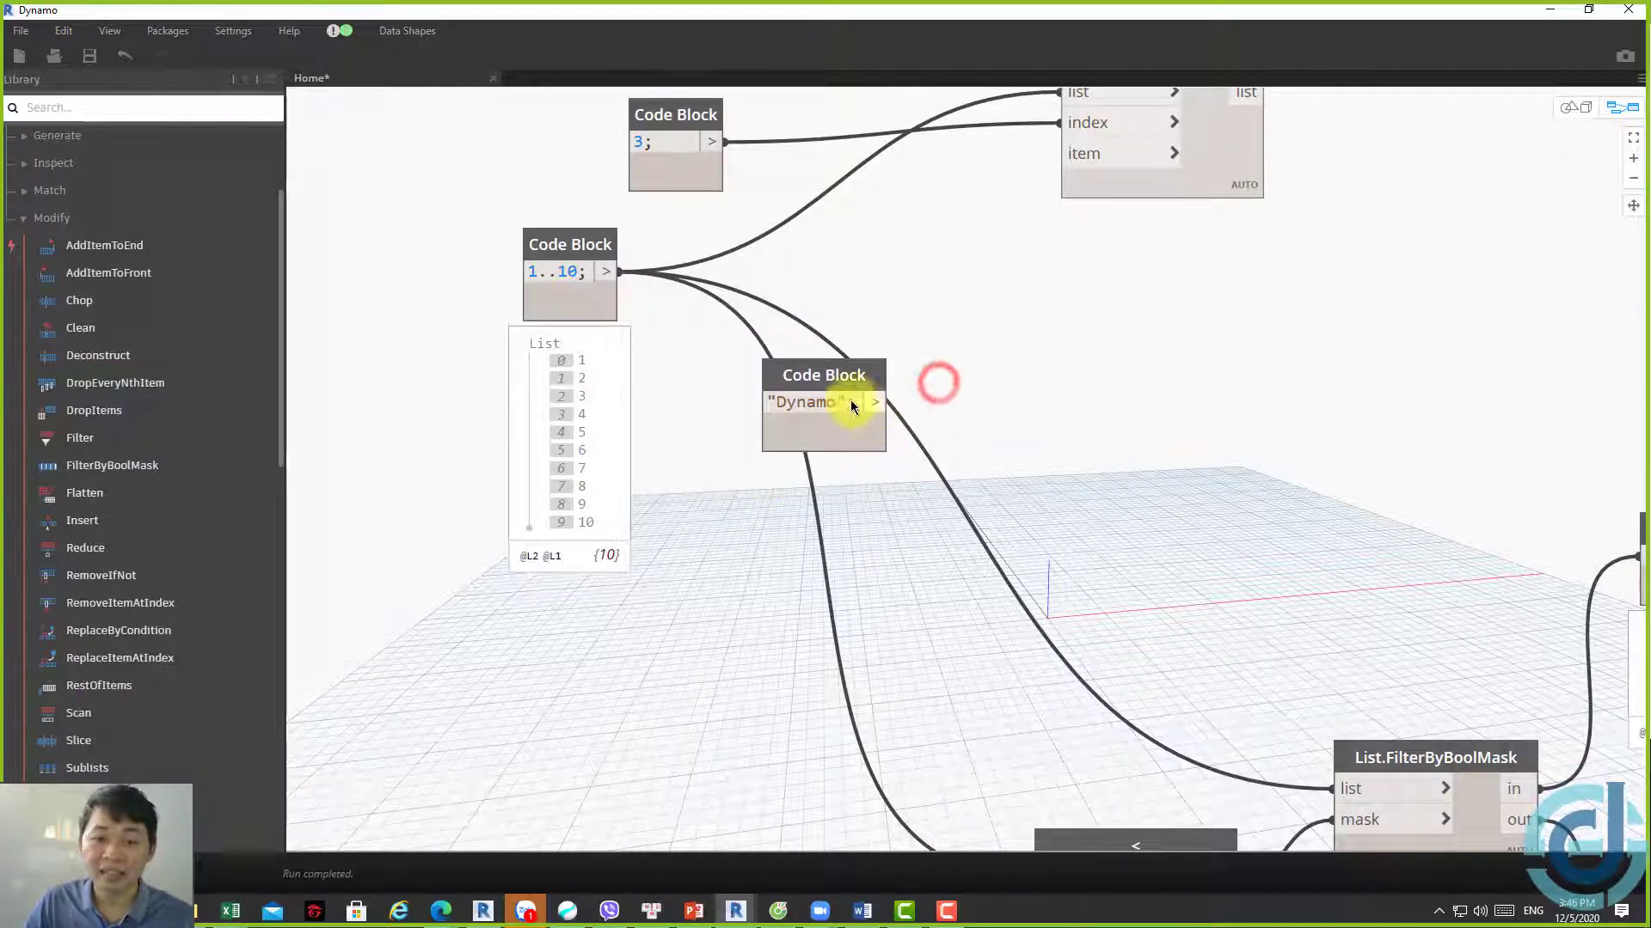
pyautogui.doubleClick(834, 402)
pyautogui.write('hoội')
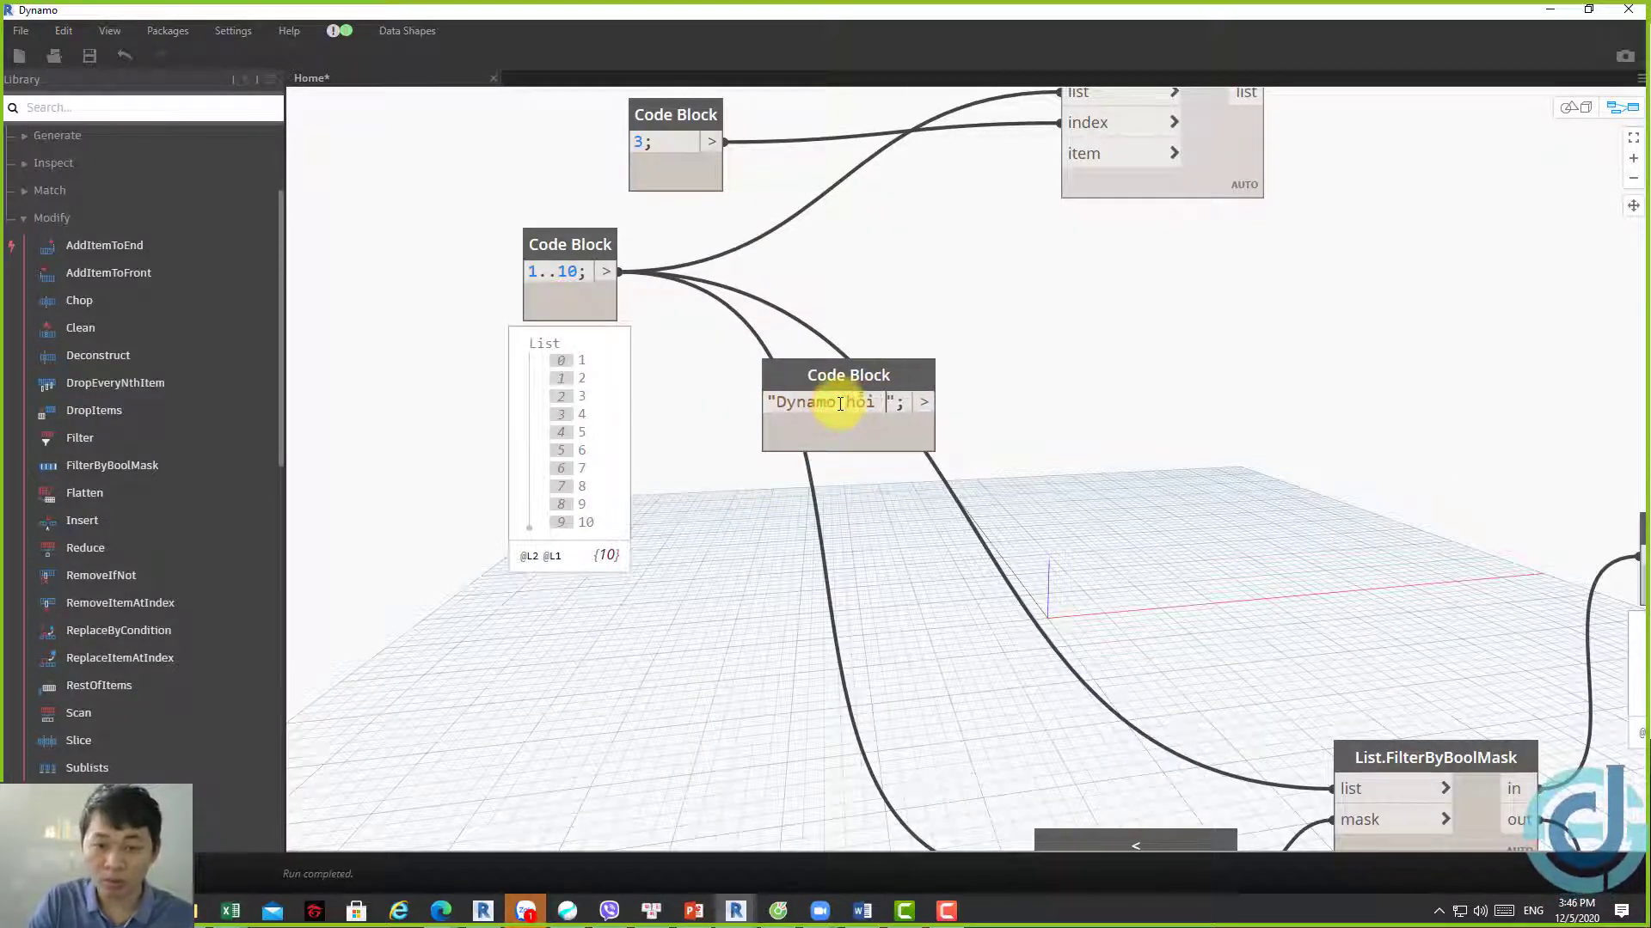
pyautogui.write('trợ')
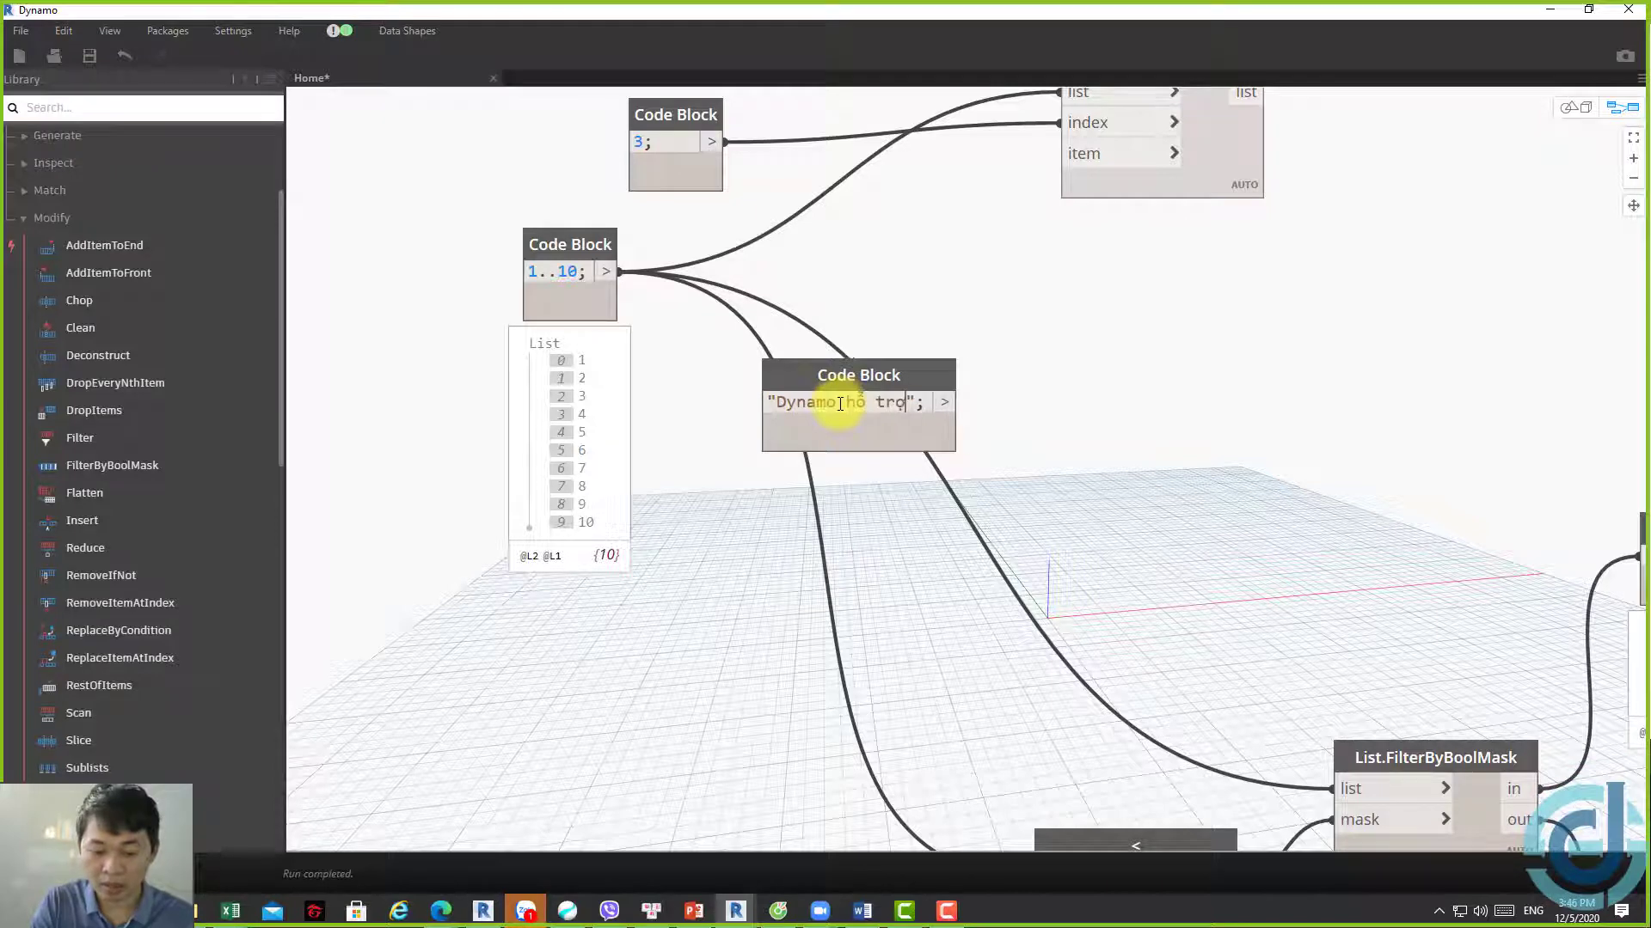
pyautogui.write(' rát tốt kh')
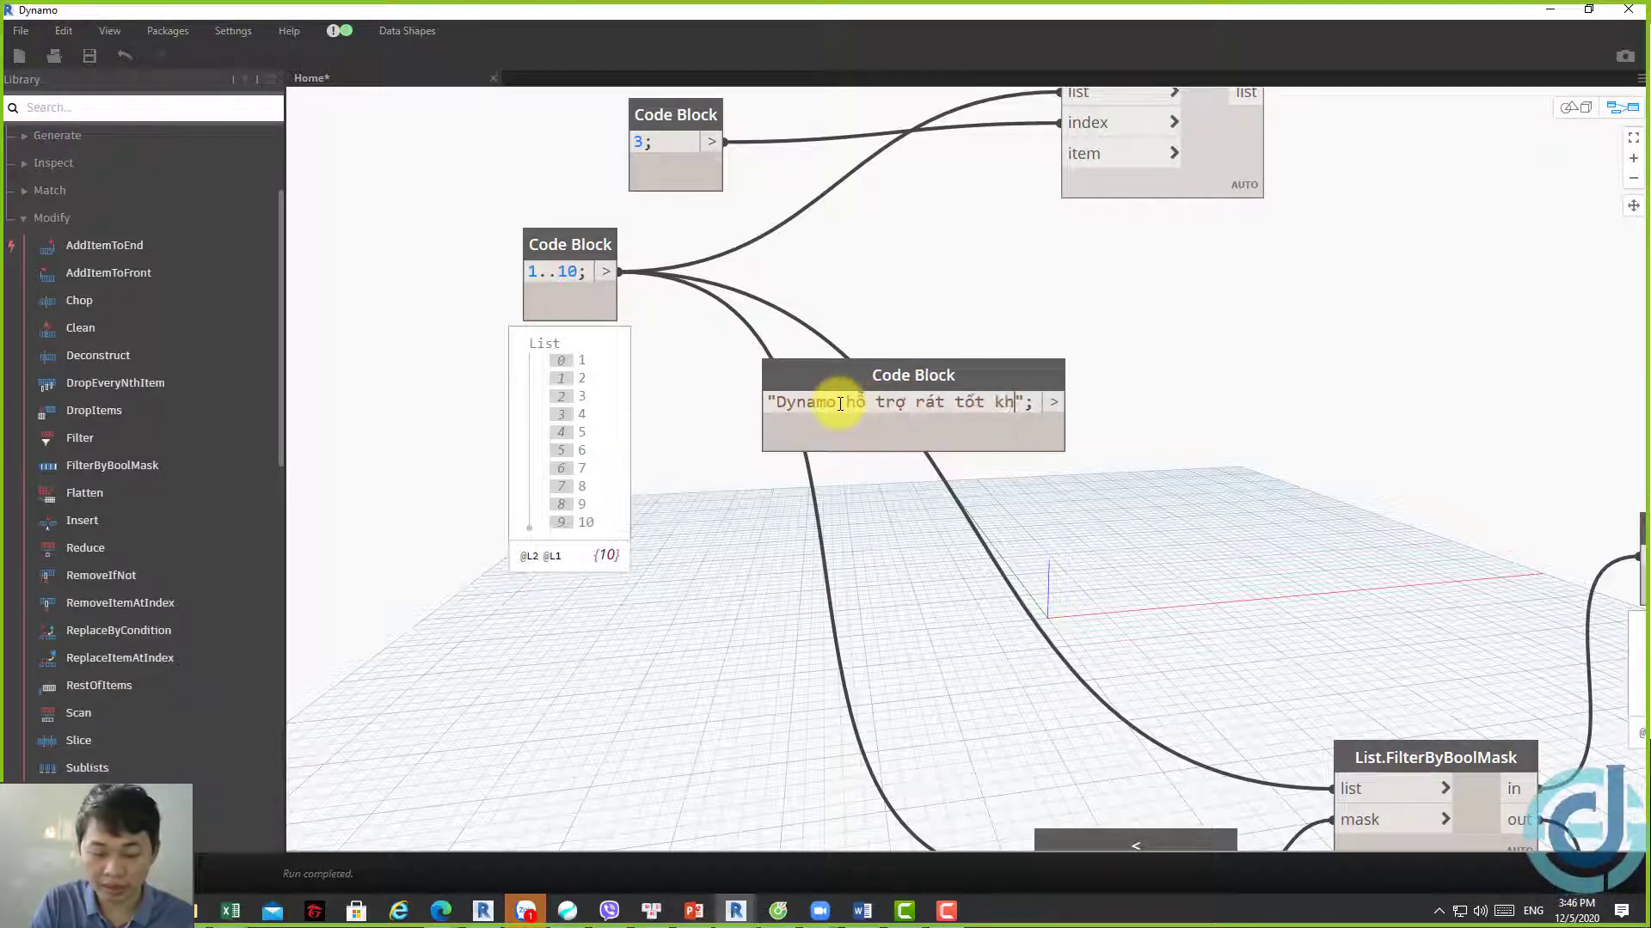
pyautogui.write('i xây dựng m')
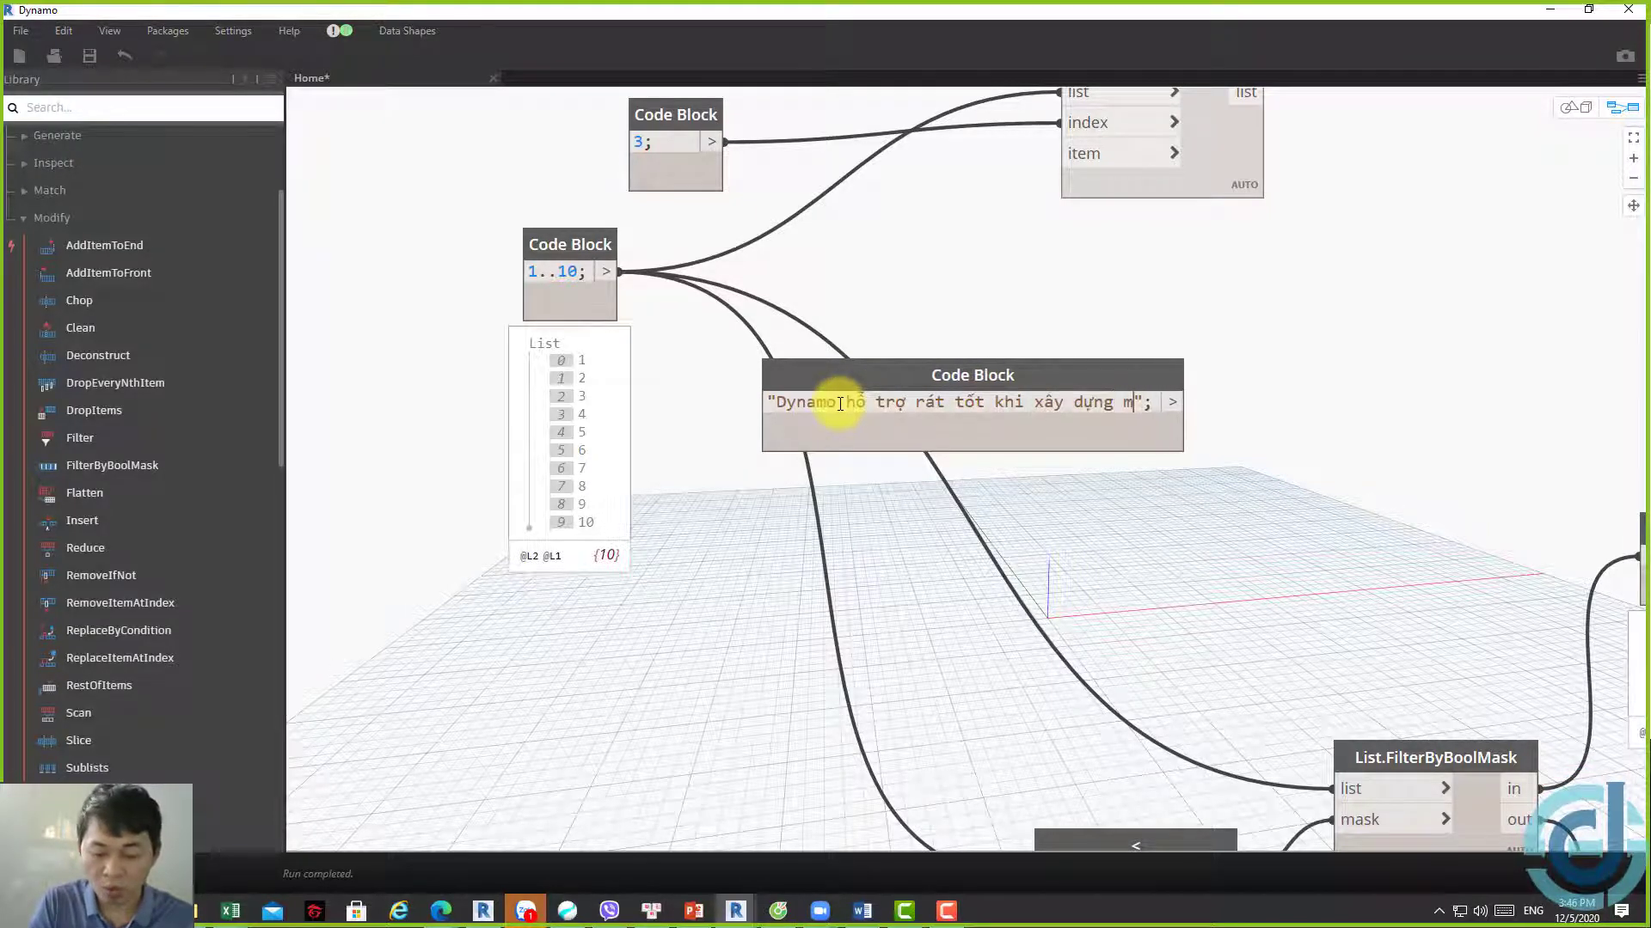
pyautogui.write('ô hinh bIM')
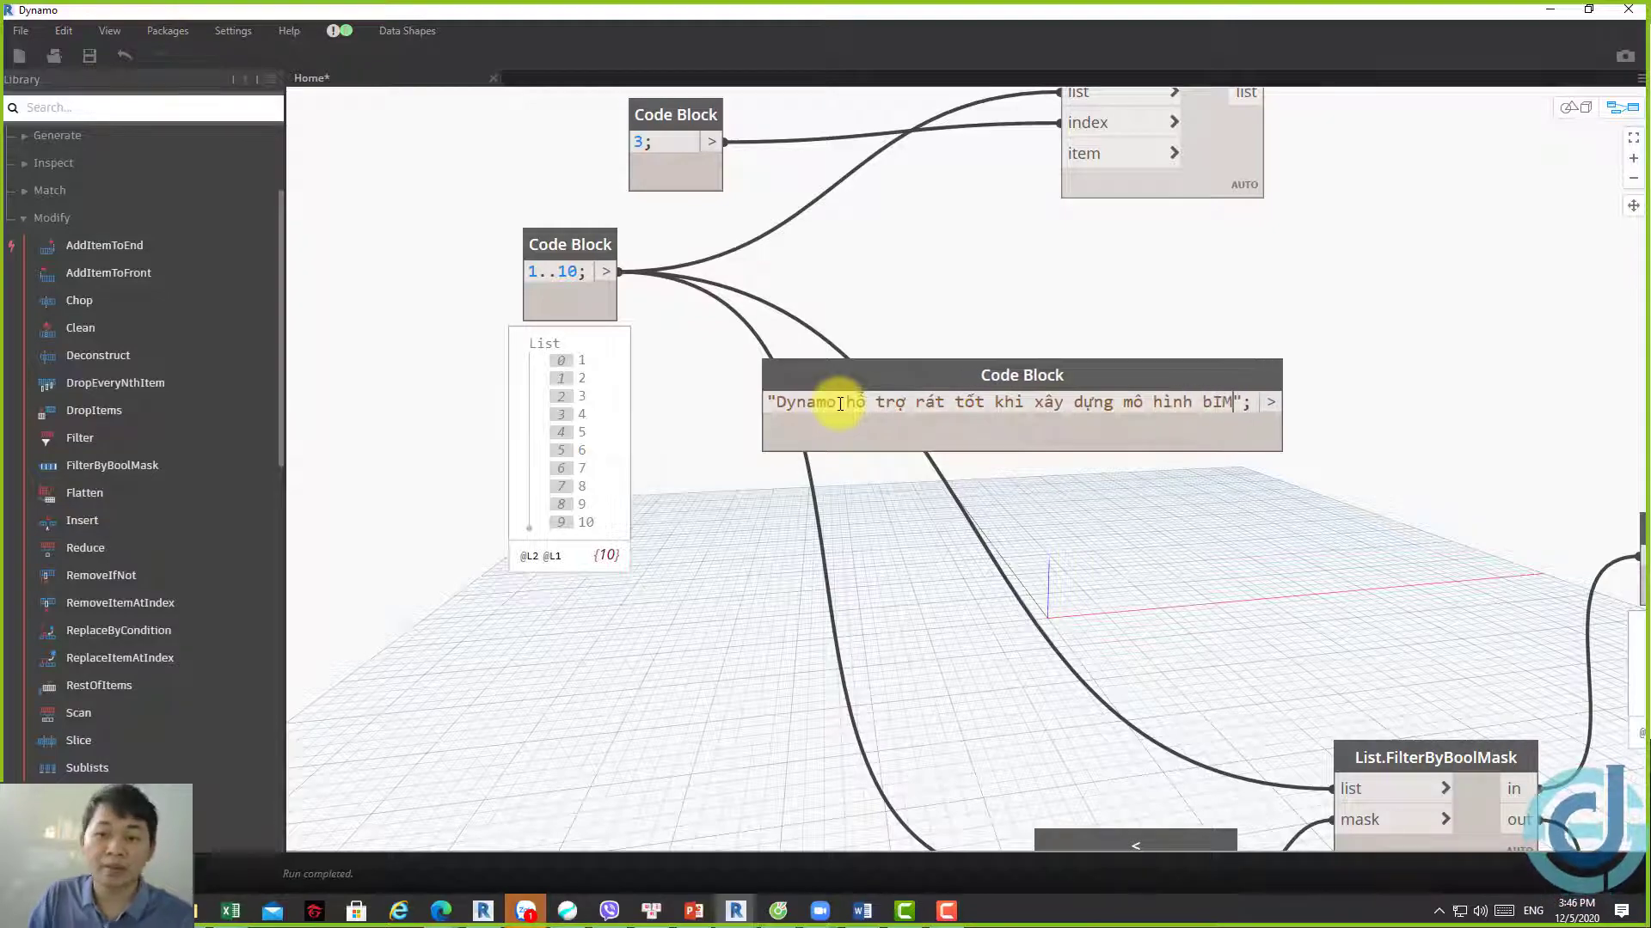
pyautogui.click(1171, 271)
pyautogui.scroll(-3, 796, 516)
pyautogui.scroll(-2, 880, 400)
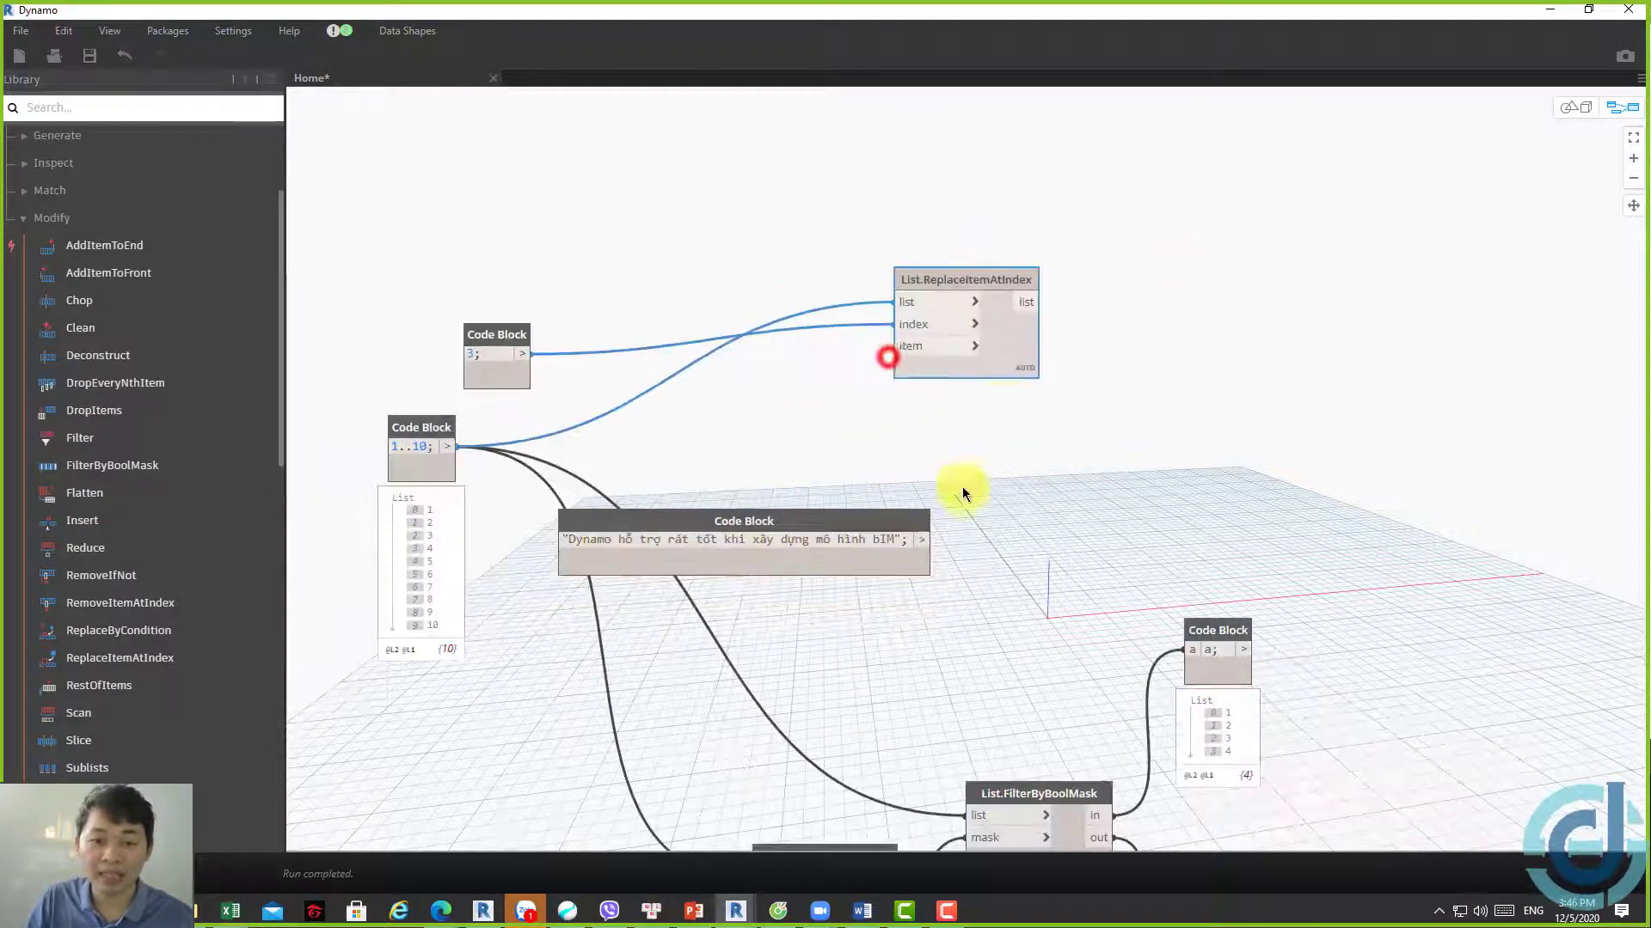
pyautogui.click(911, 540)
pyautogui.click(913, 346)
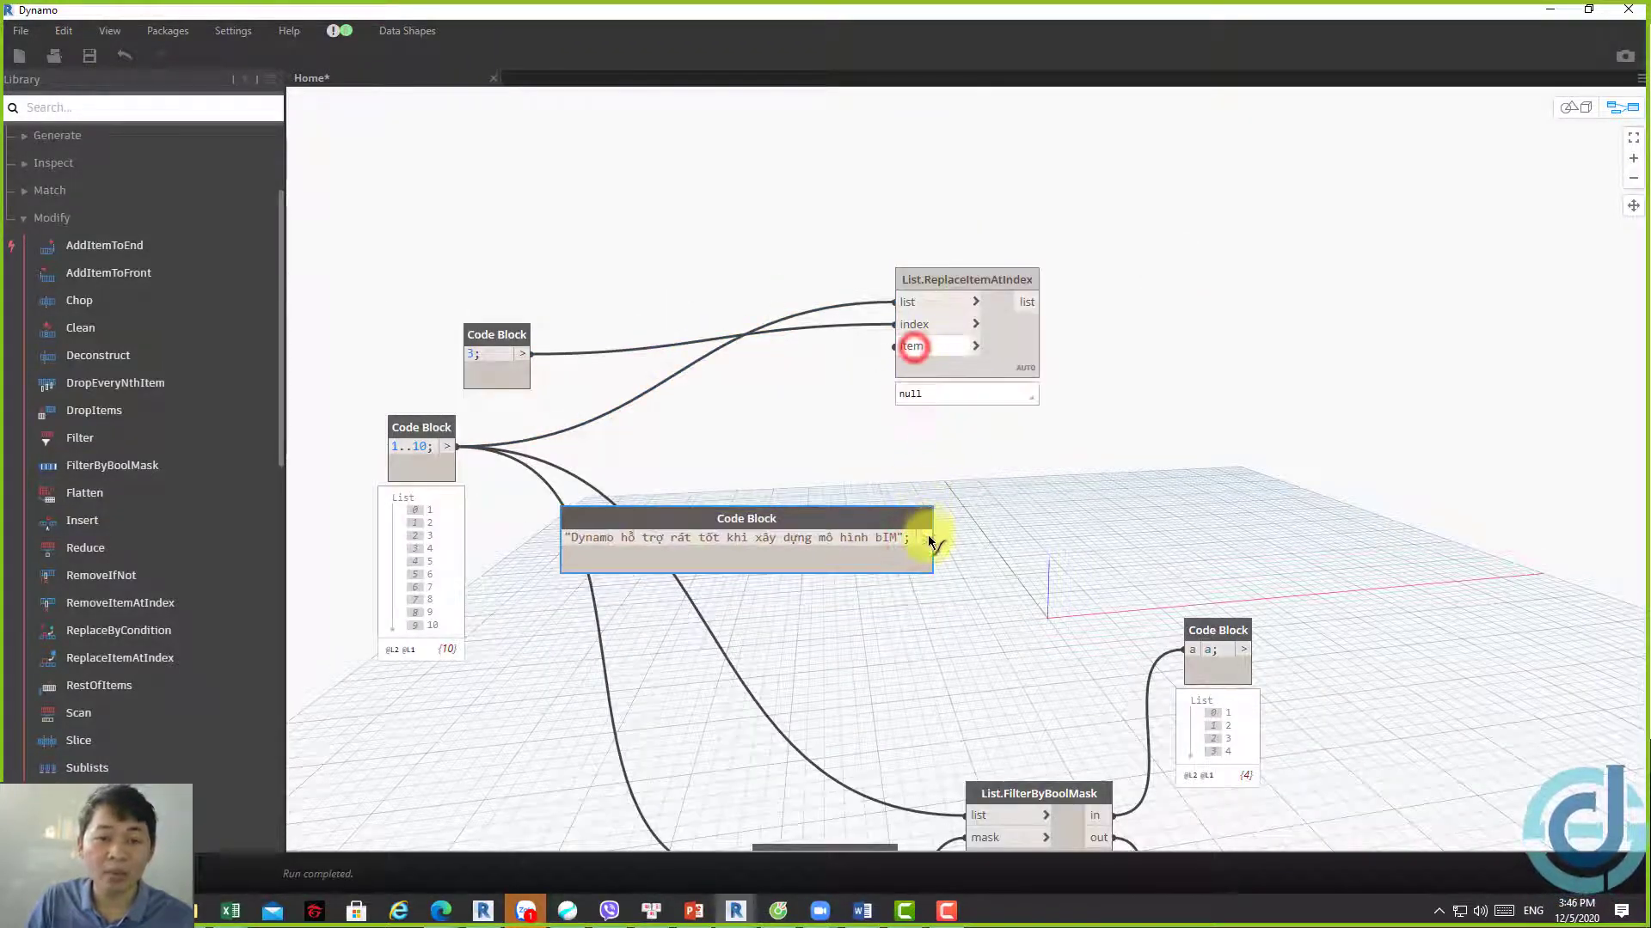
pyautogui.click(924, 538)
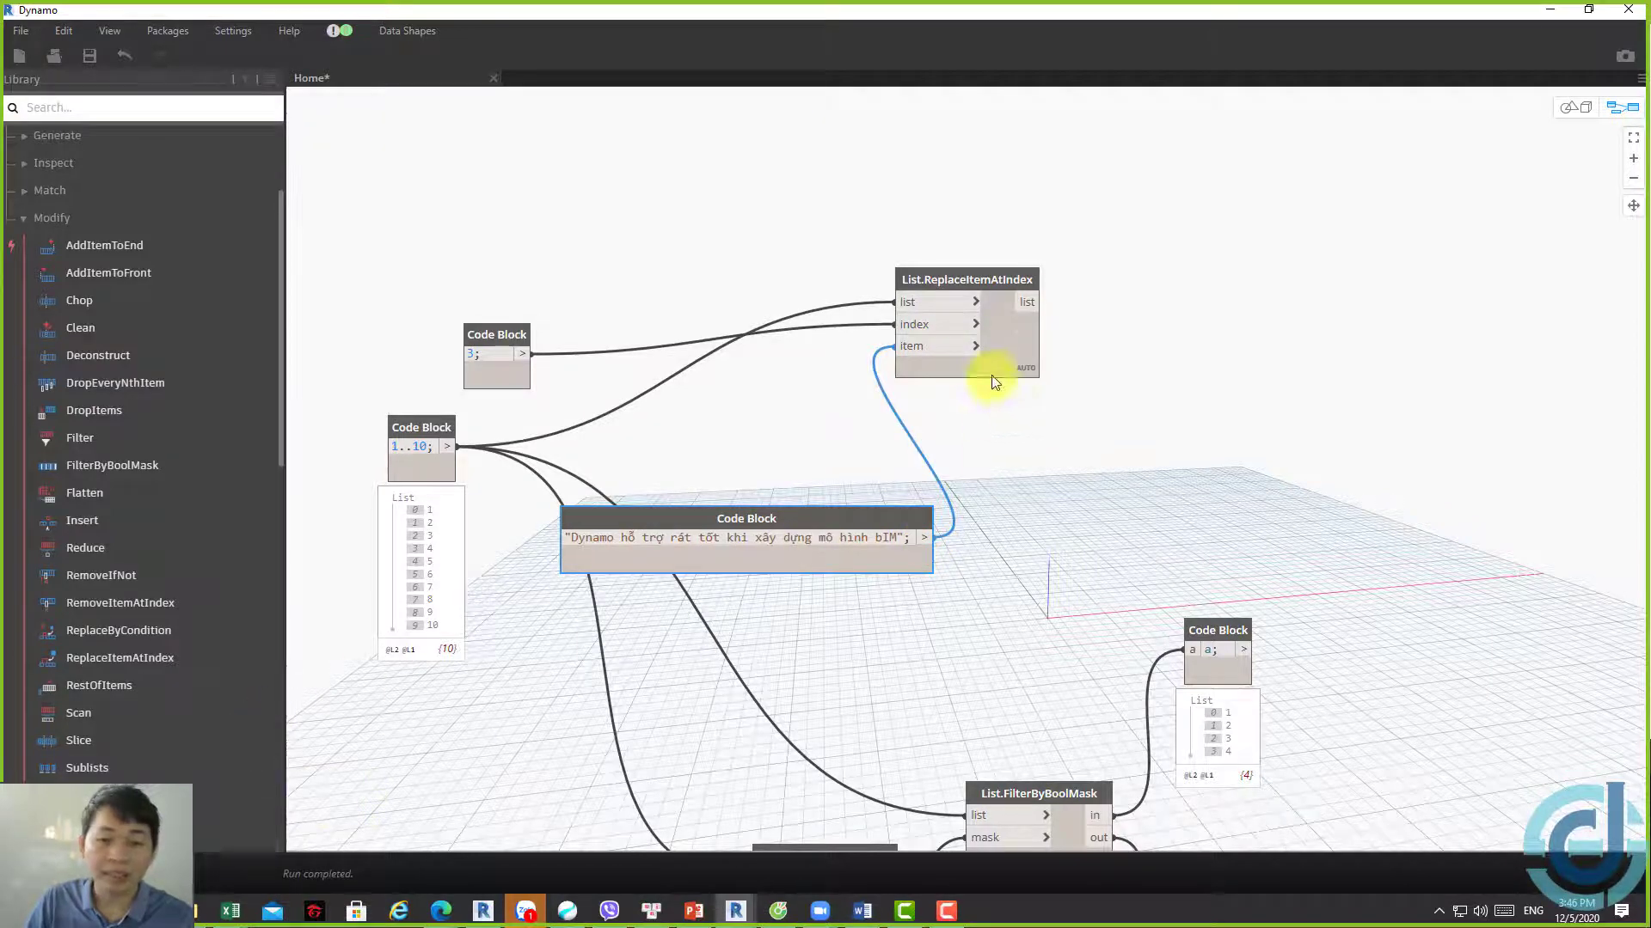
# Reposition ReplaceItemAtIndex to show item 3 replaced by the text in its 10-item result
pyautogui.moveTo(1023, 363); pyautogui.dragTo(1168, 344)
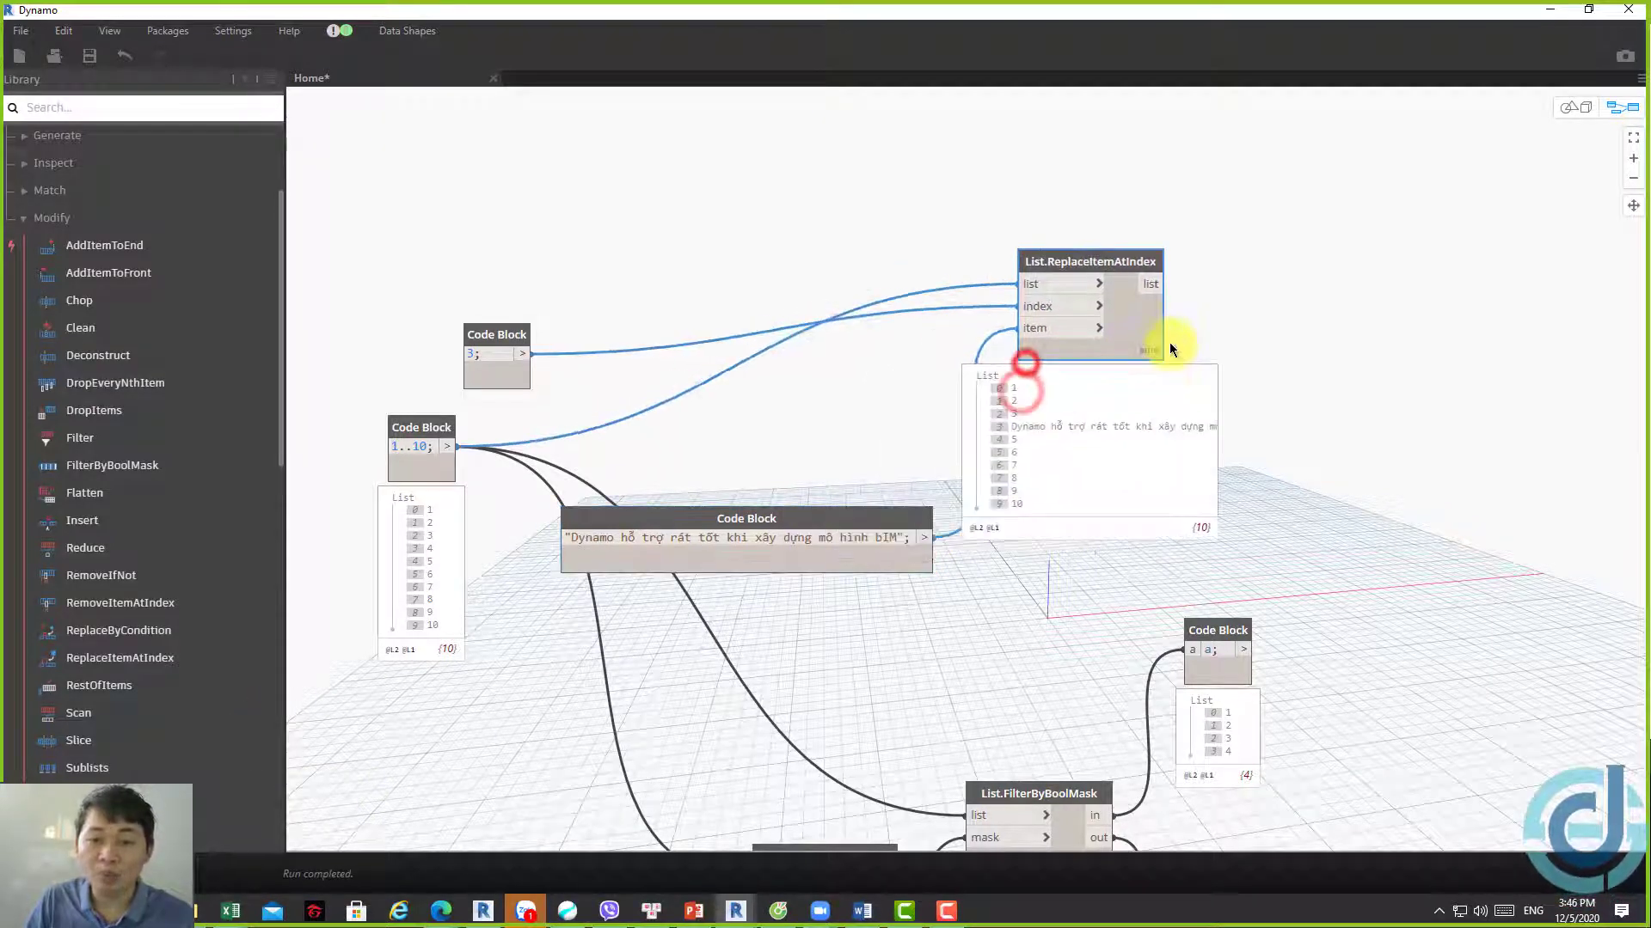
pyautogui.click(1099, 425)
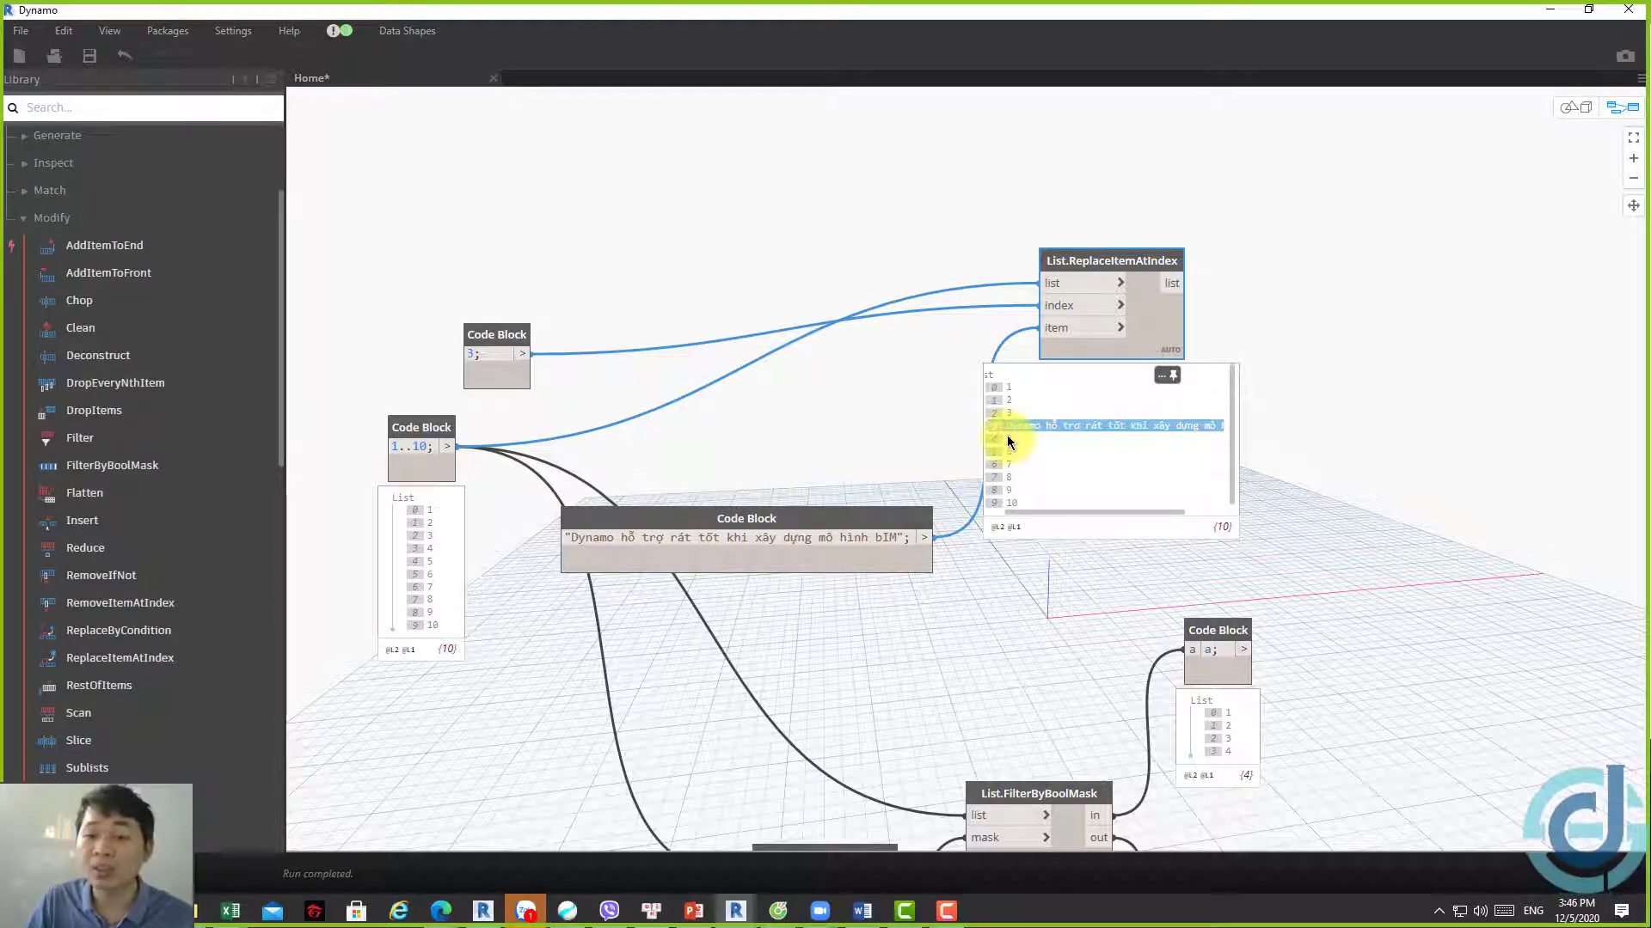
pyautogui.moveTo(1143, 337); pyautogui.dragTo(1178, 361)
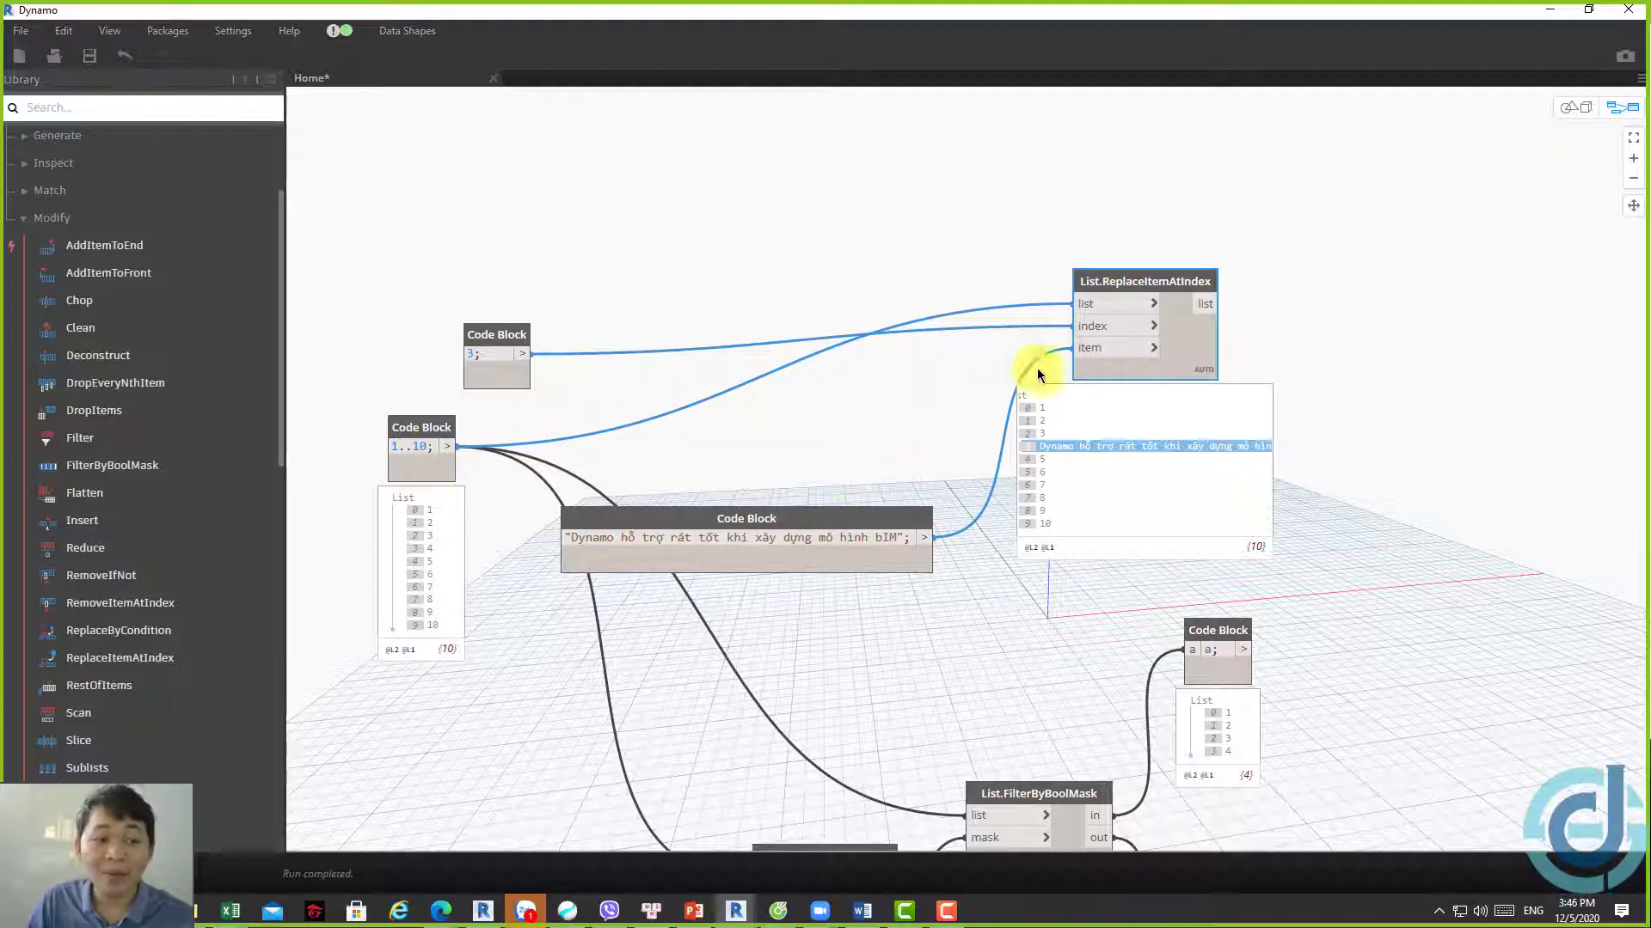
pyautogui.moveTo(1319, 550); pyautogui.dragTo(1183, 508, button='middle')
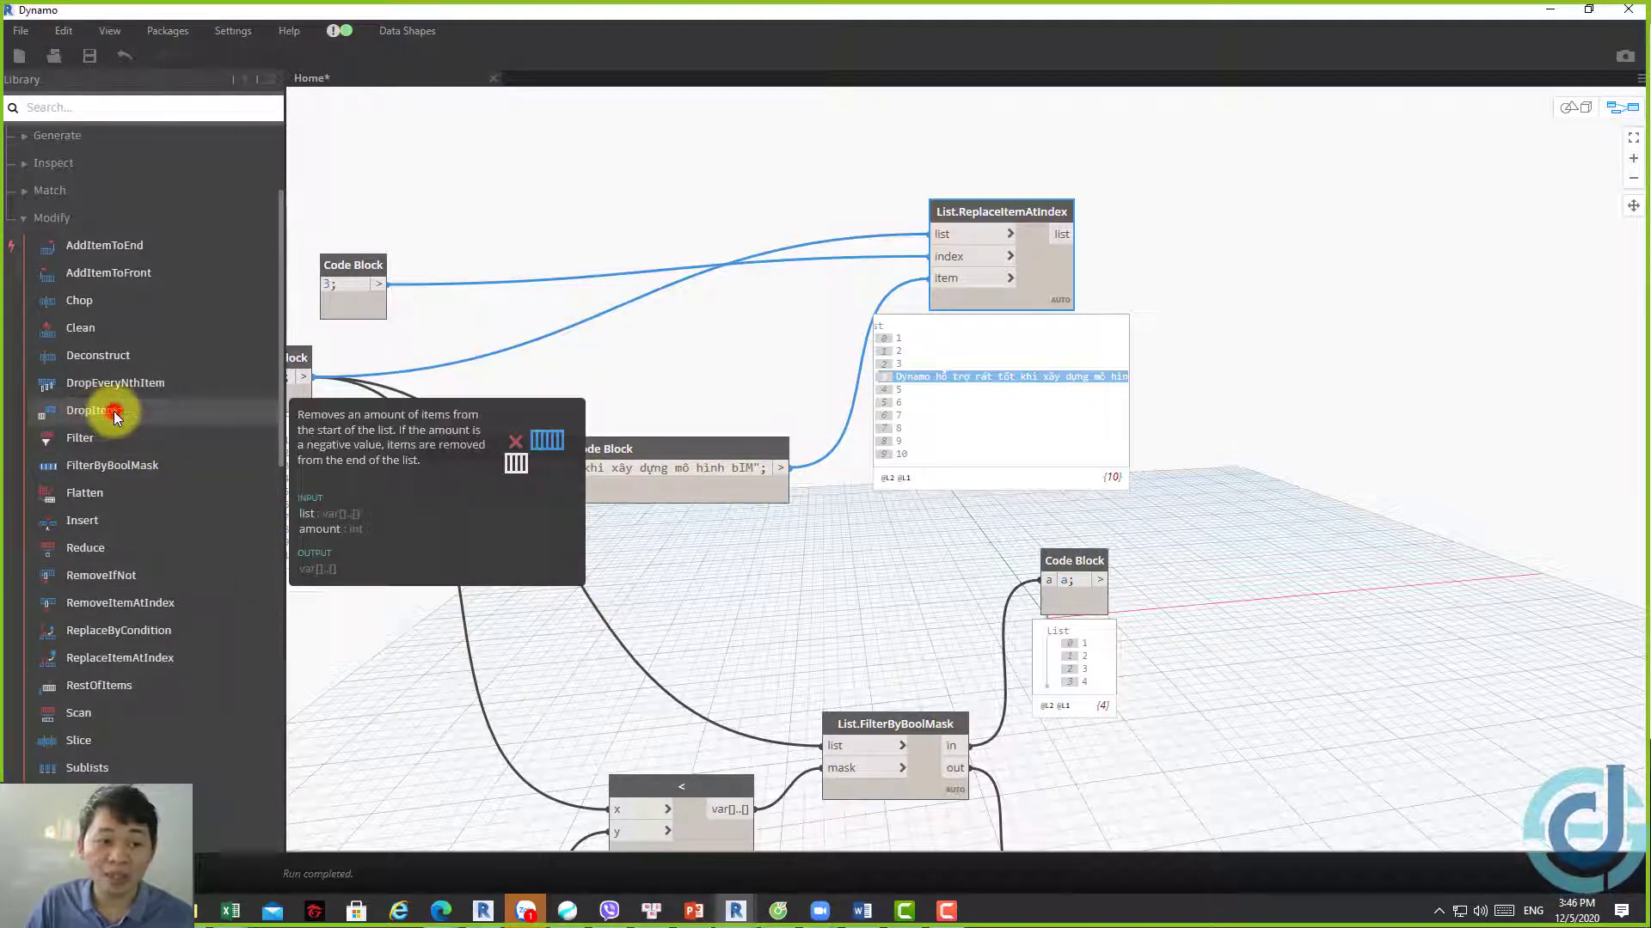
# Place a List.DropItems node above ReplaceItemAtIndex and feed it the 1..10 list
pyautogui.moveTo(113, 411)
pyautogui.mouseDown()
pyautogui.moveTo(992, 507)
pyautogui.moveTo(965, 103)
pyautogui.mouseUp()
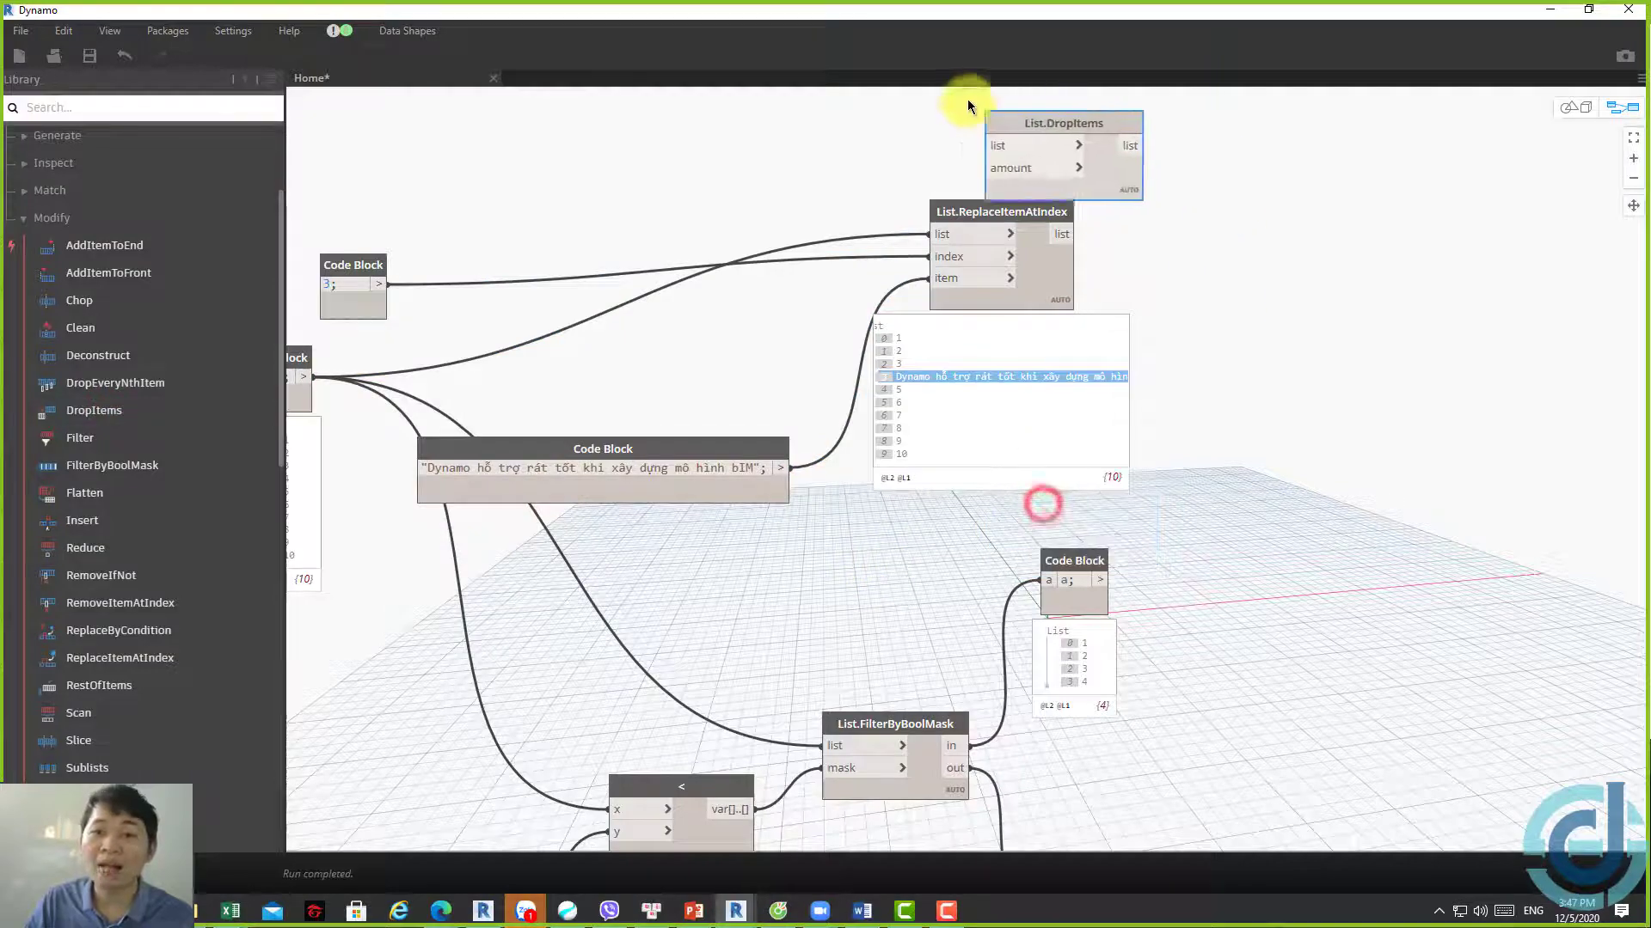
pyautogui.moveTo(820, 197); pyautogui.dragTo(1023, 333, button='middle')
pyautogui.moveTo(1138, 358); pyautogui.dragTo(1142, 280)
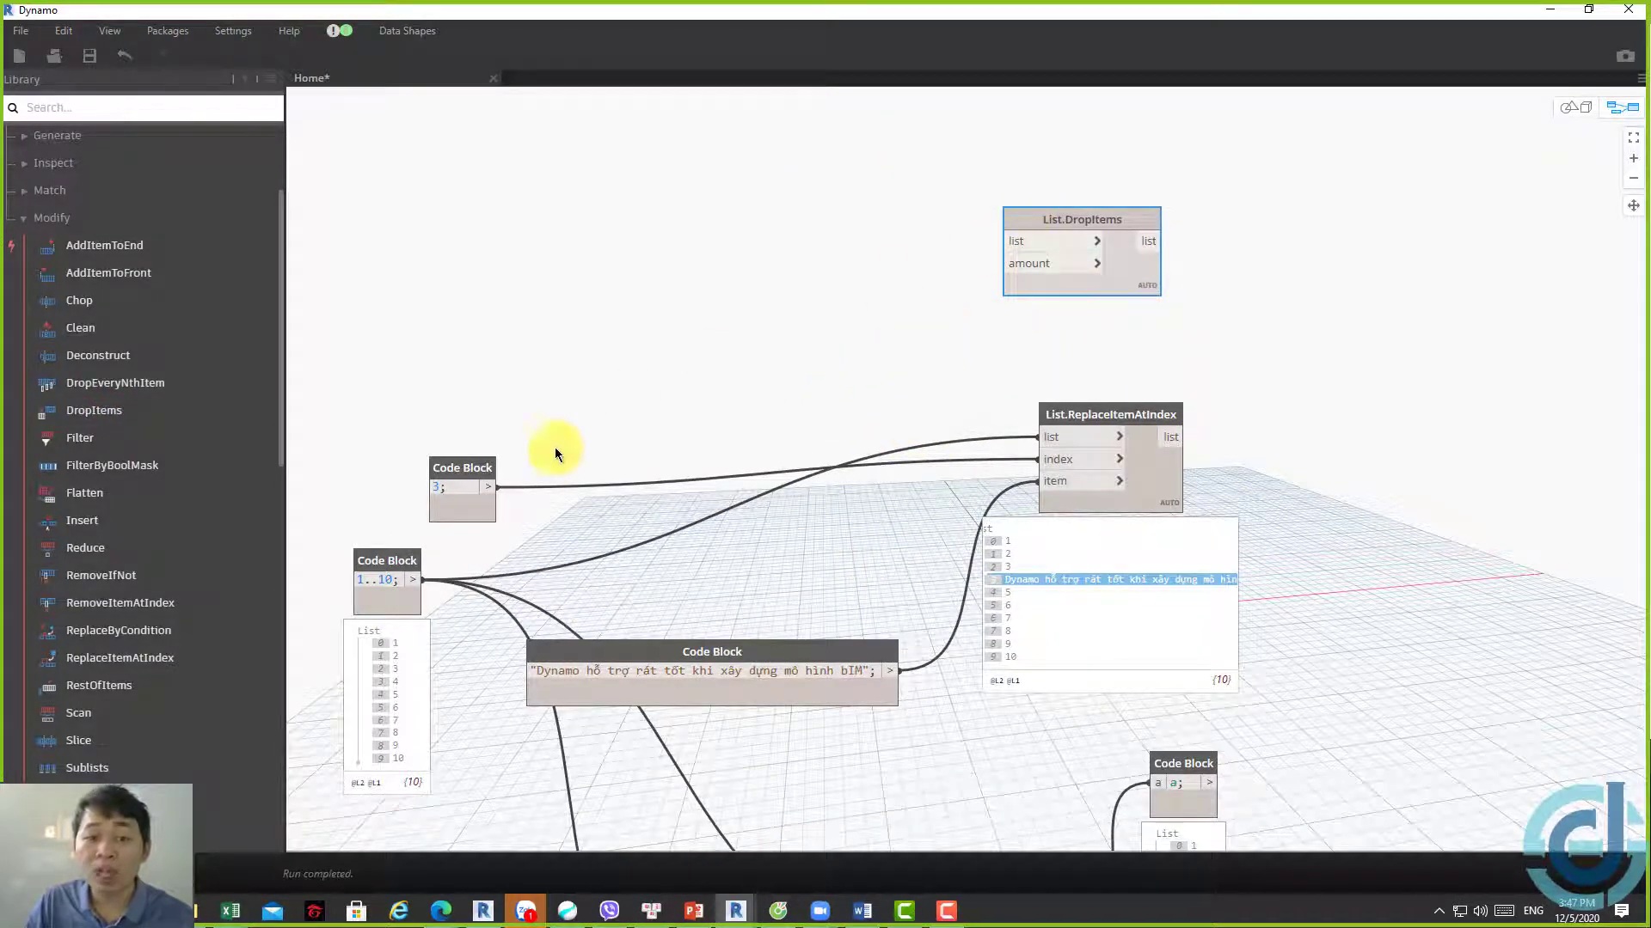
pyautogui.click(414, 579)
pyautogui.click(1008, 241)
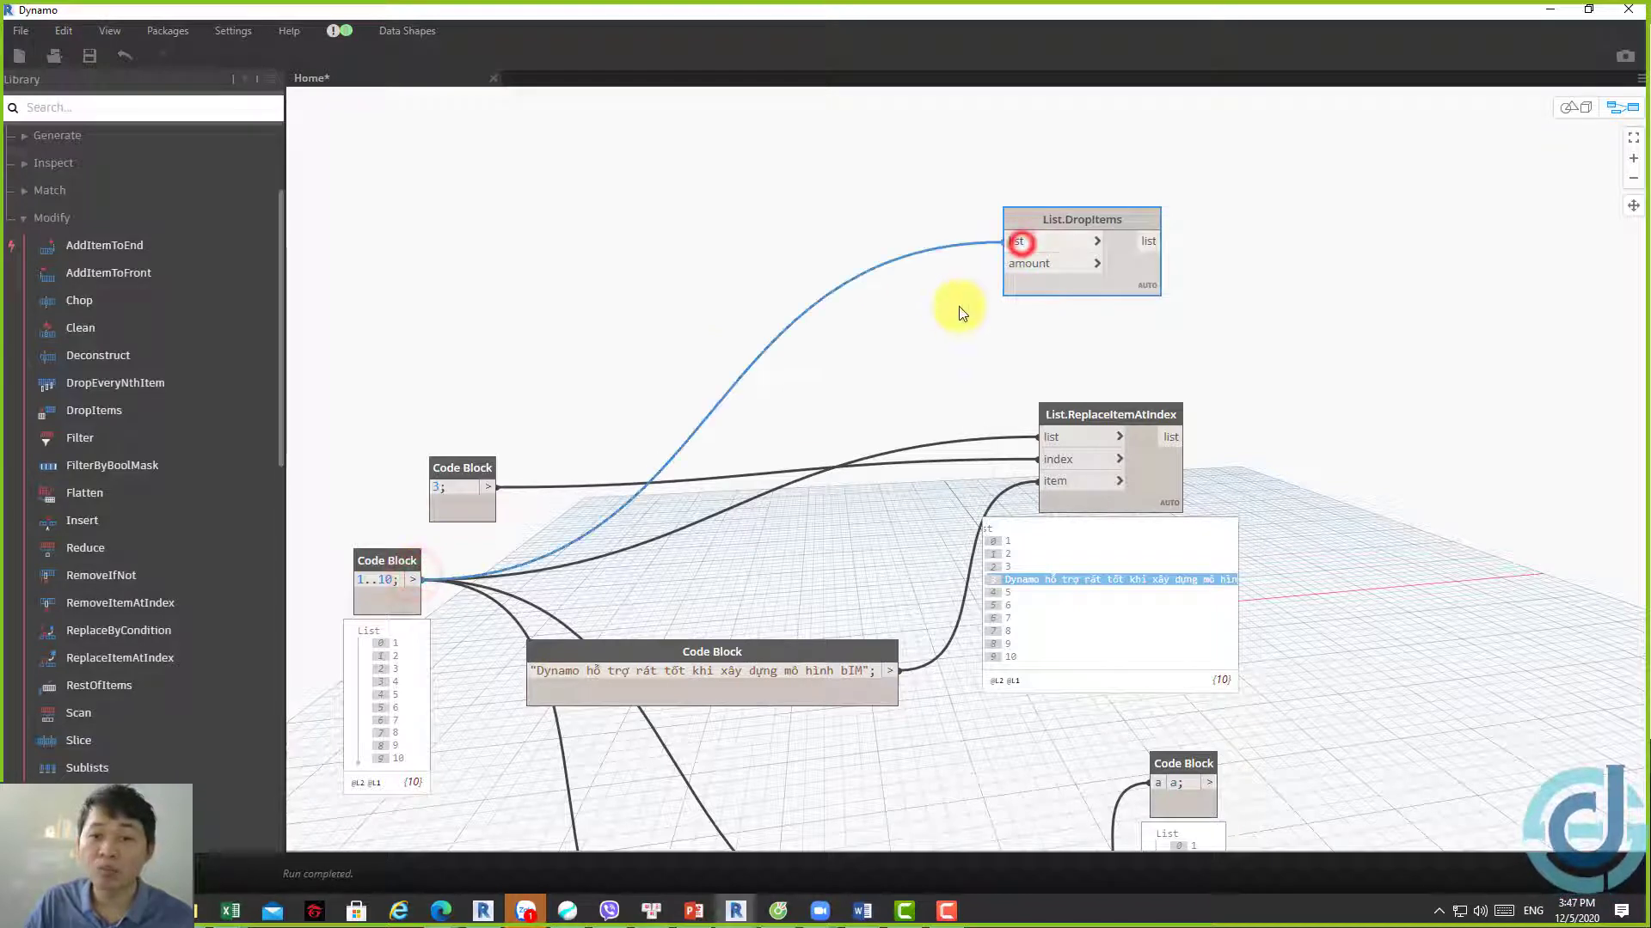
# Add a '5' Code Block as DropItems' amount
pyautogui.doubleClick(890, 335)
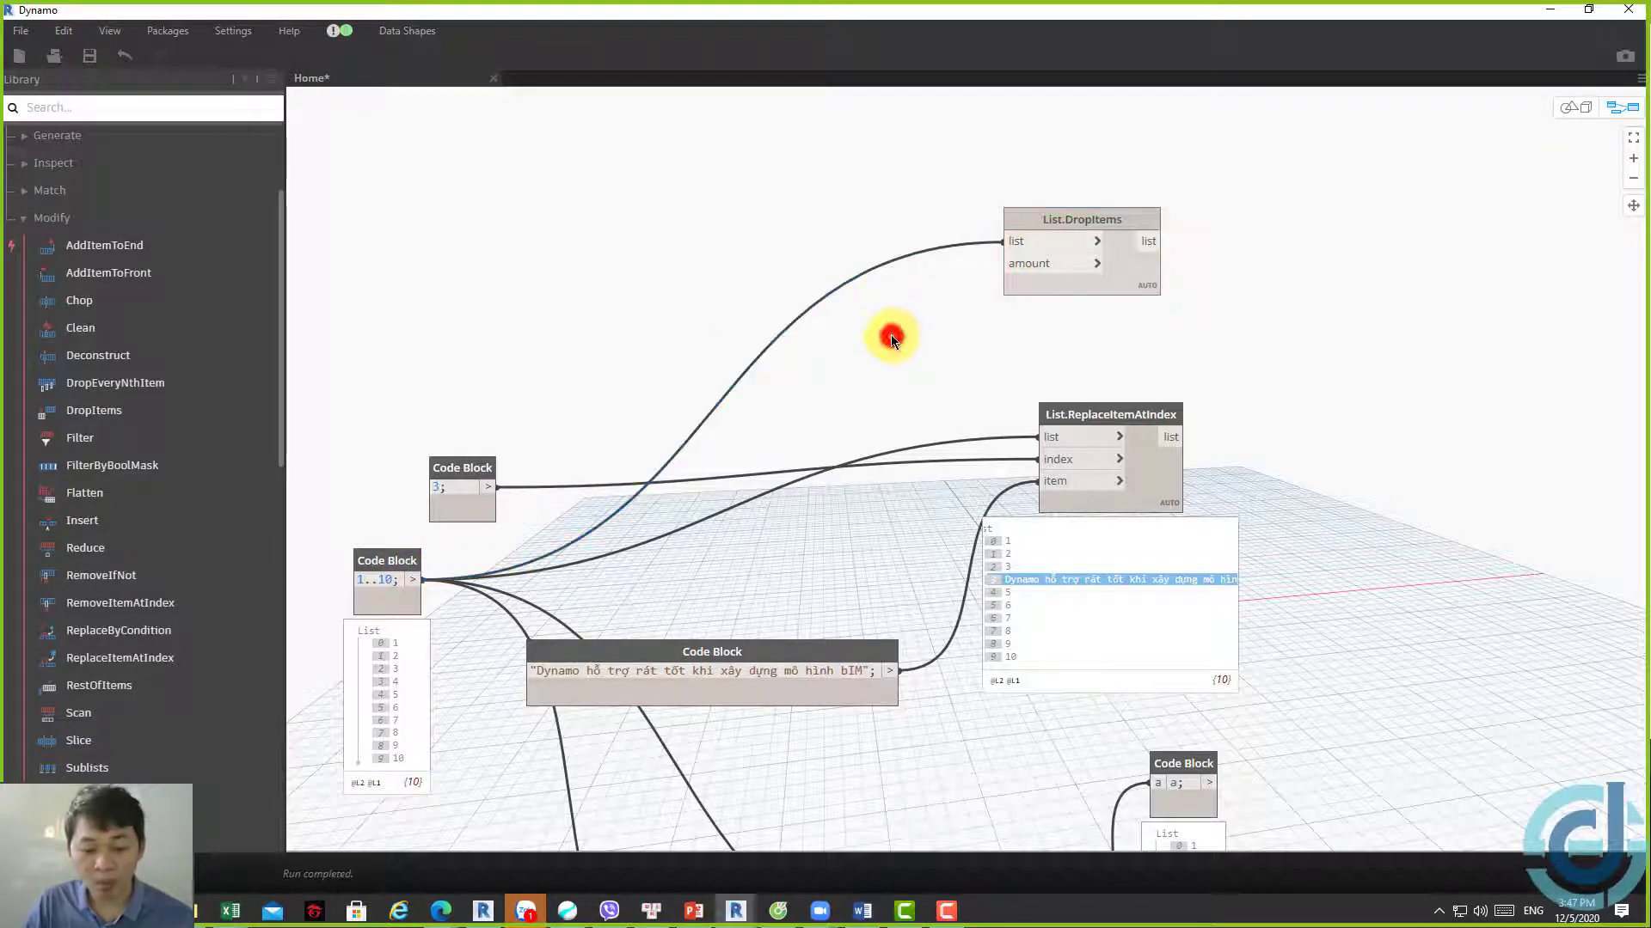
pyautogui.write('5')
pyautogui.click(995, 328)
pyautogui.click(871, 346)
pyautogui.click(1008, 264)
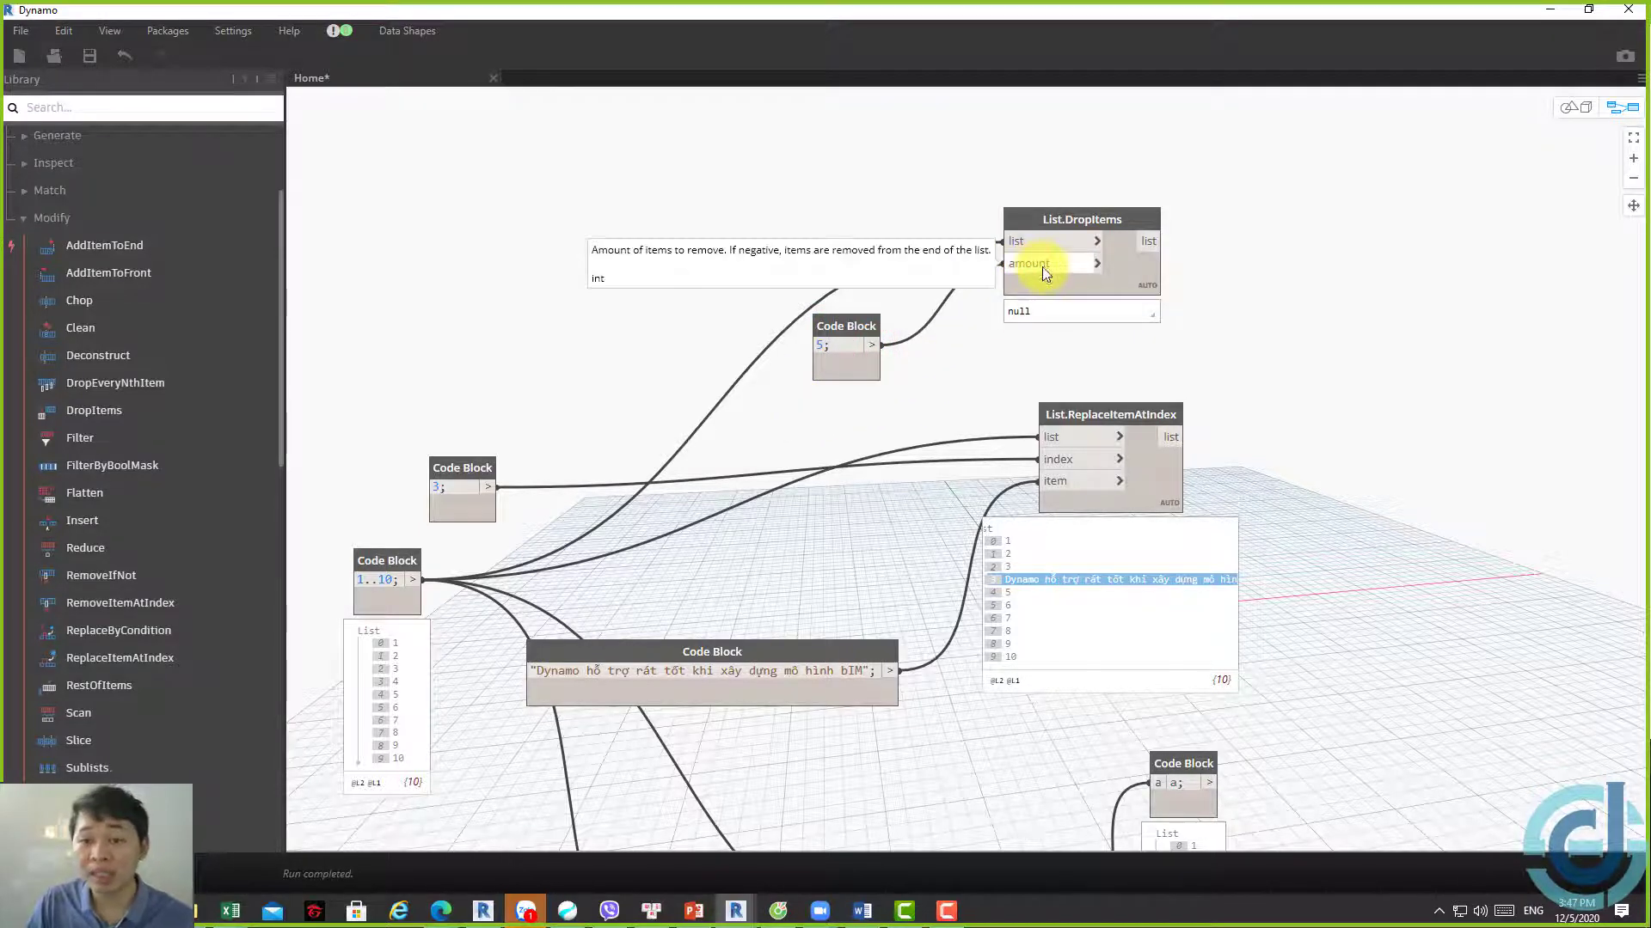
pyautogui.click(1029, 240)
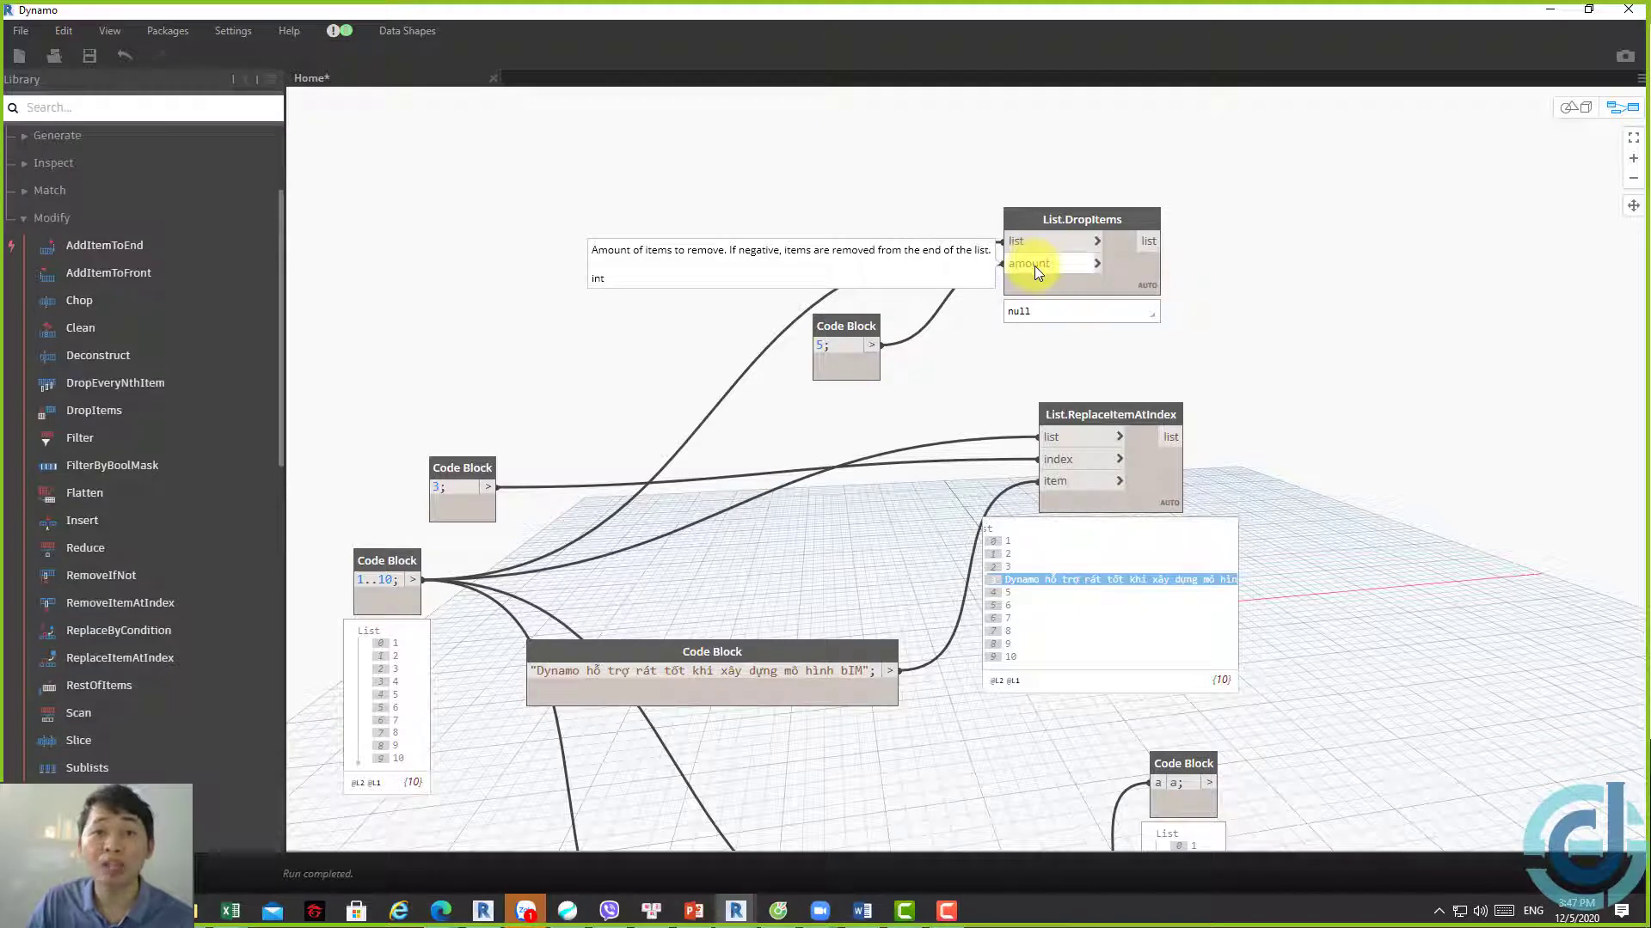
pyautogui.moveTo(855, 324); pyautogui.dragTo(835, 258)
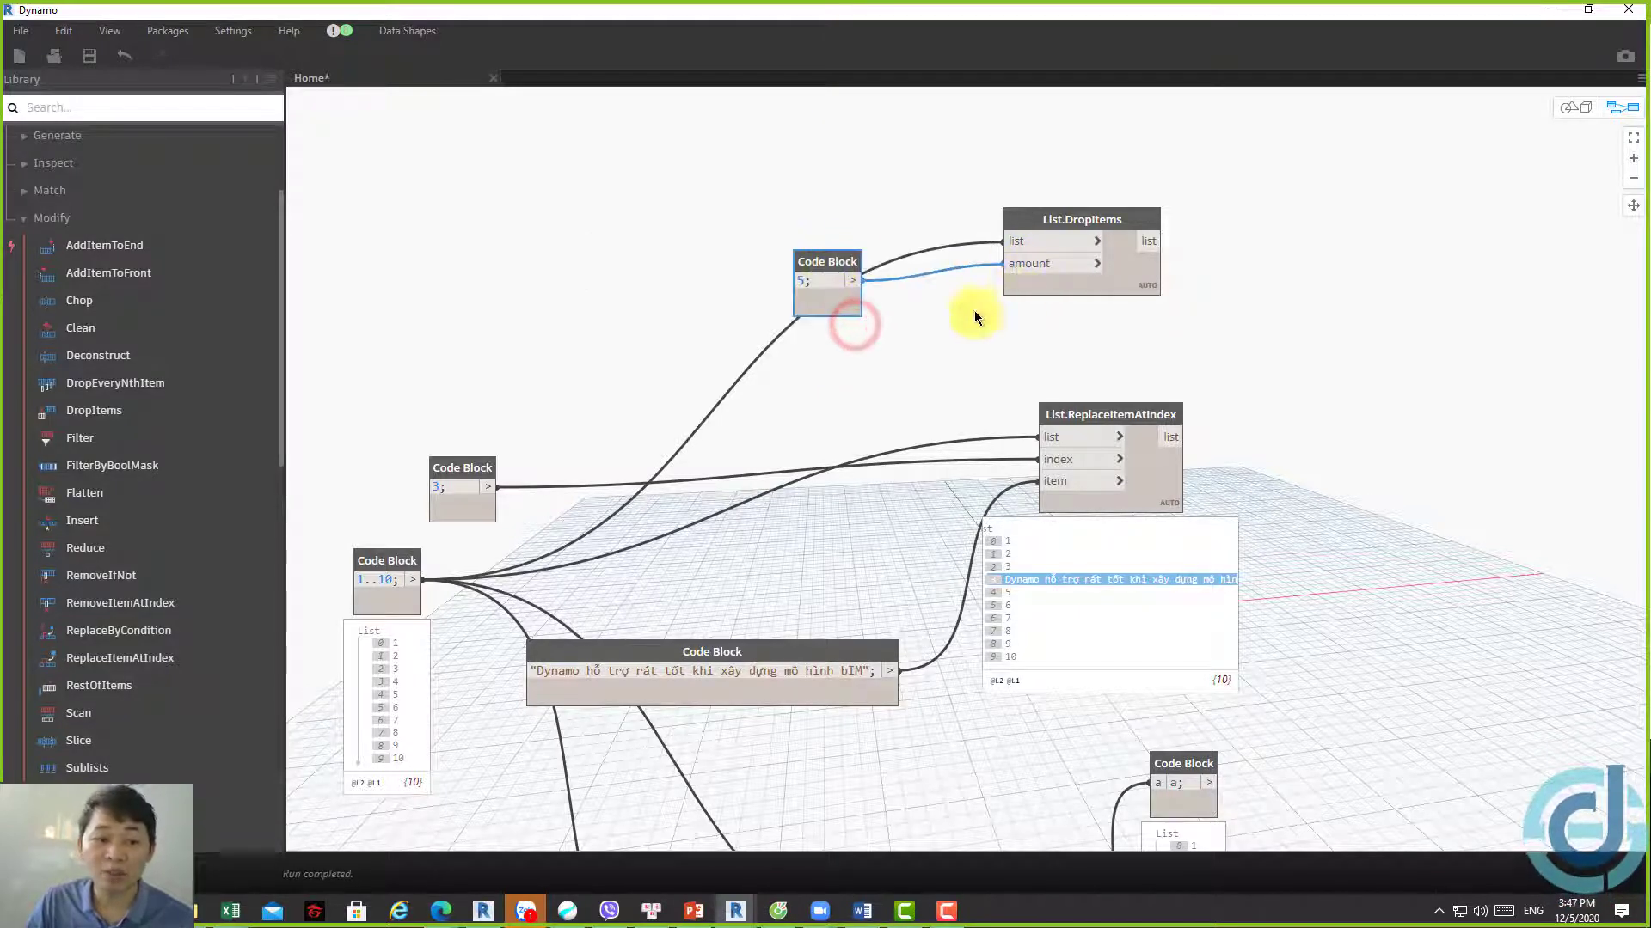
# Show the dropped values, then raise DropItems with its 6–10 result and the 5 block
pyautogui.click(383, 646)
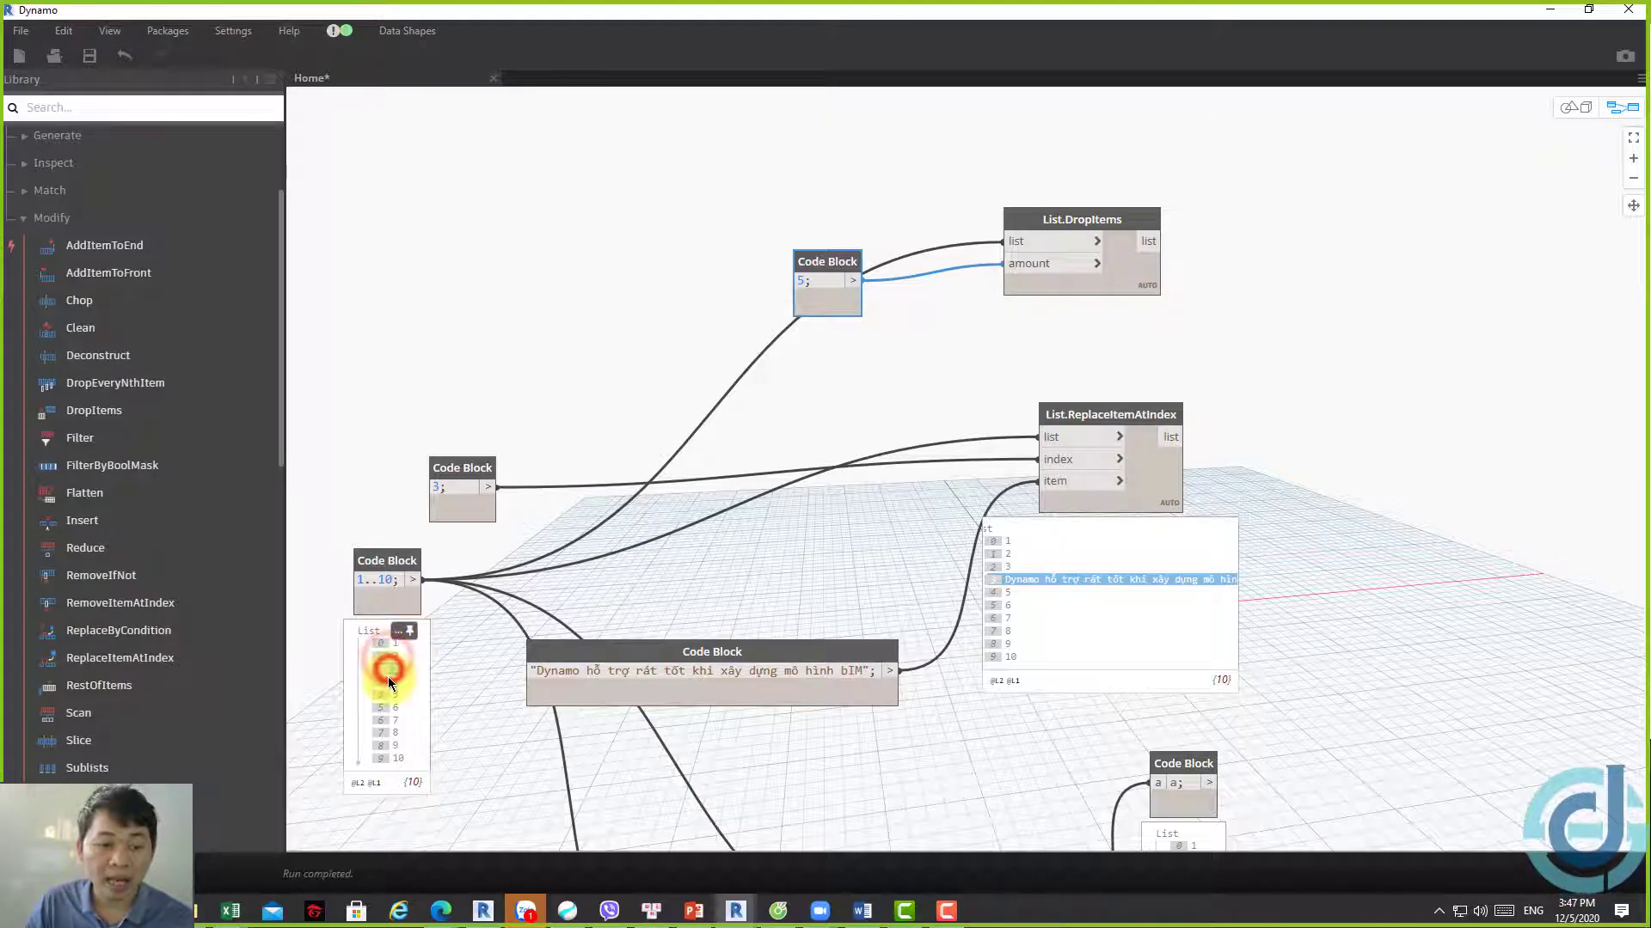
pyautogui.moveTo(392, 697); pyautogui.dragTo(393, 704)
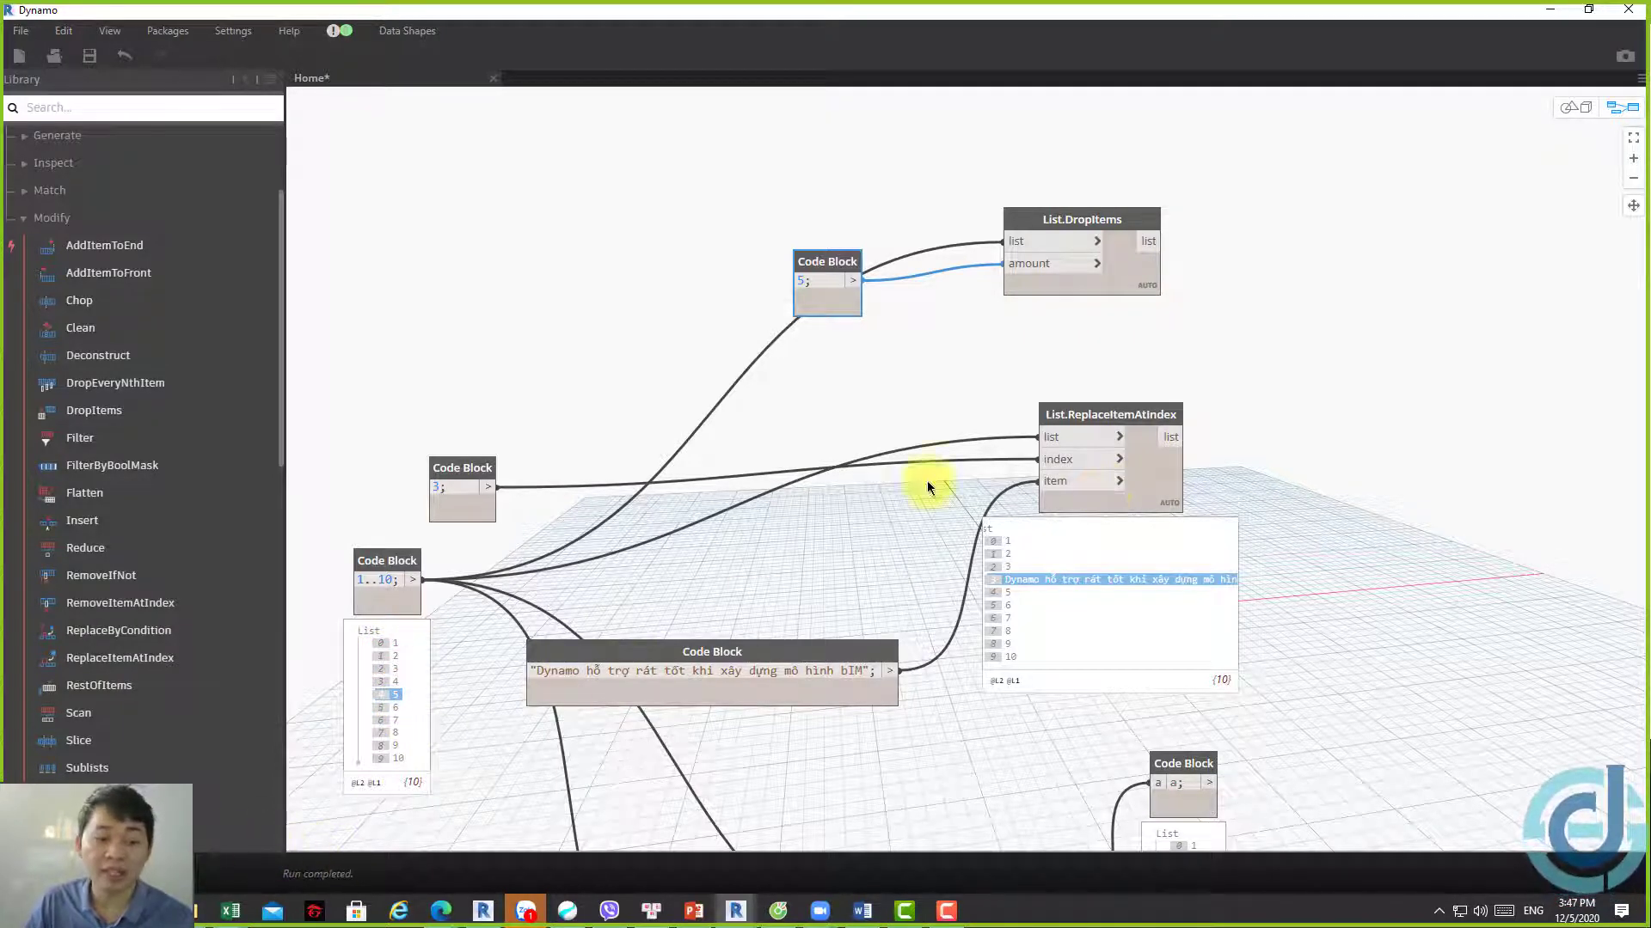
pyautogui.click(1148, 308)
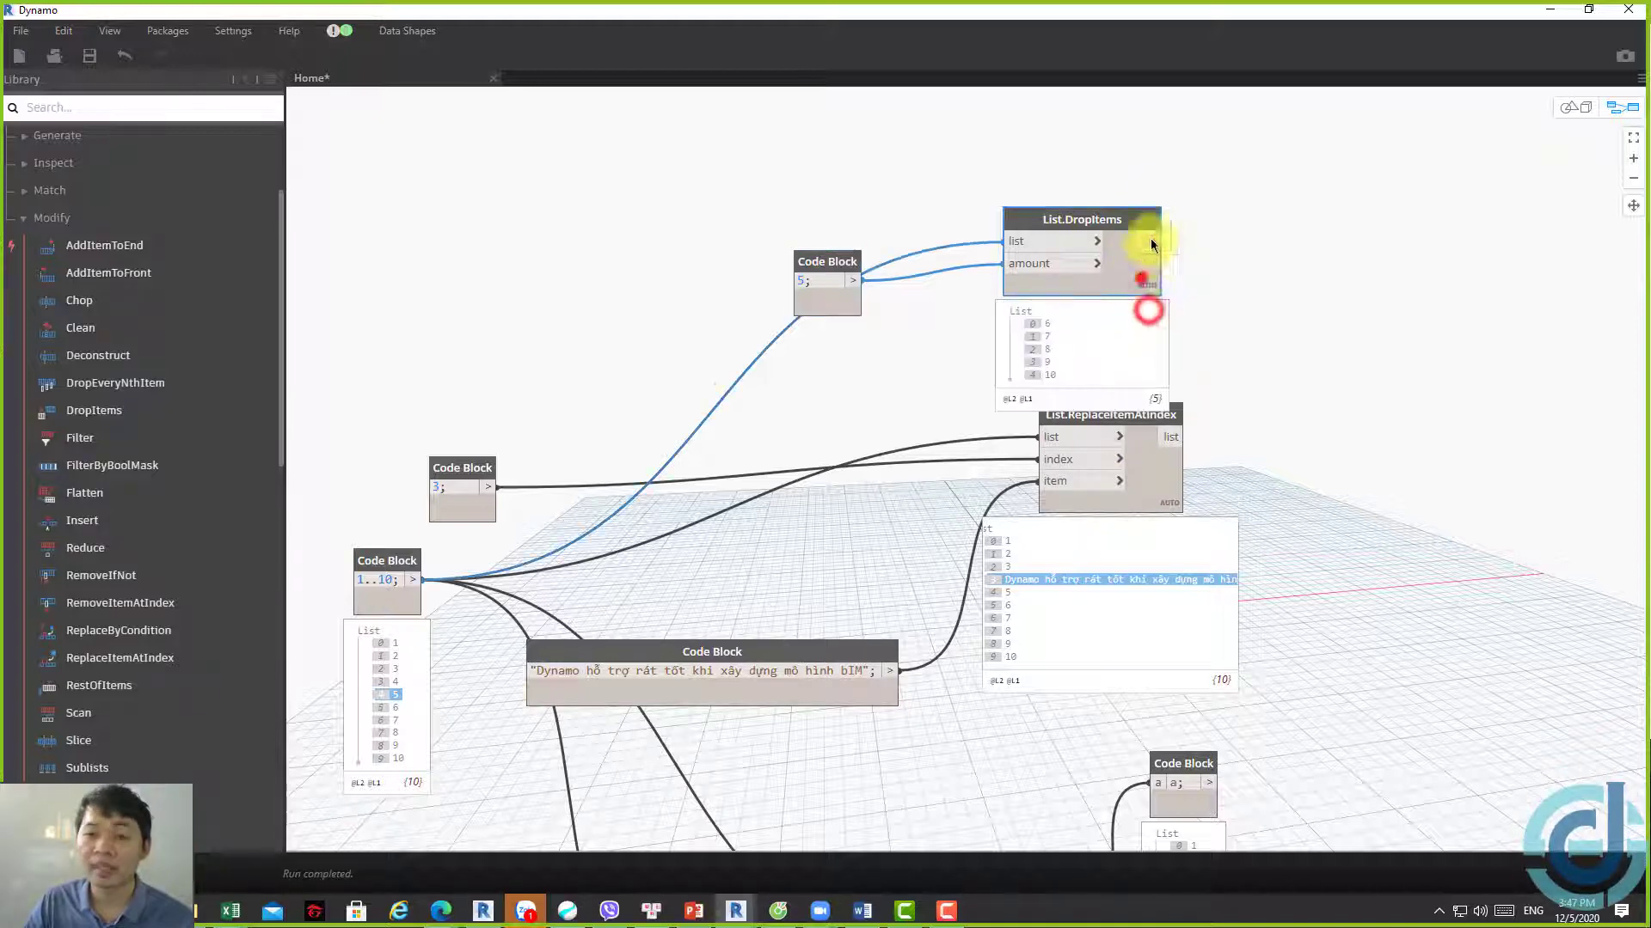
pyautogui.moveTo(1150, 244); pyautogui.dragTo(1161, 185)
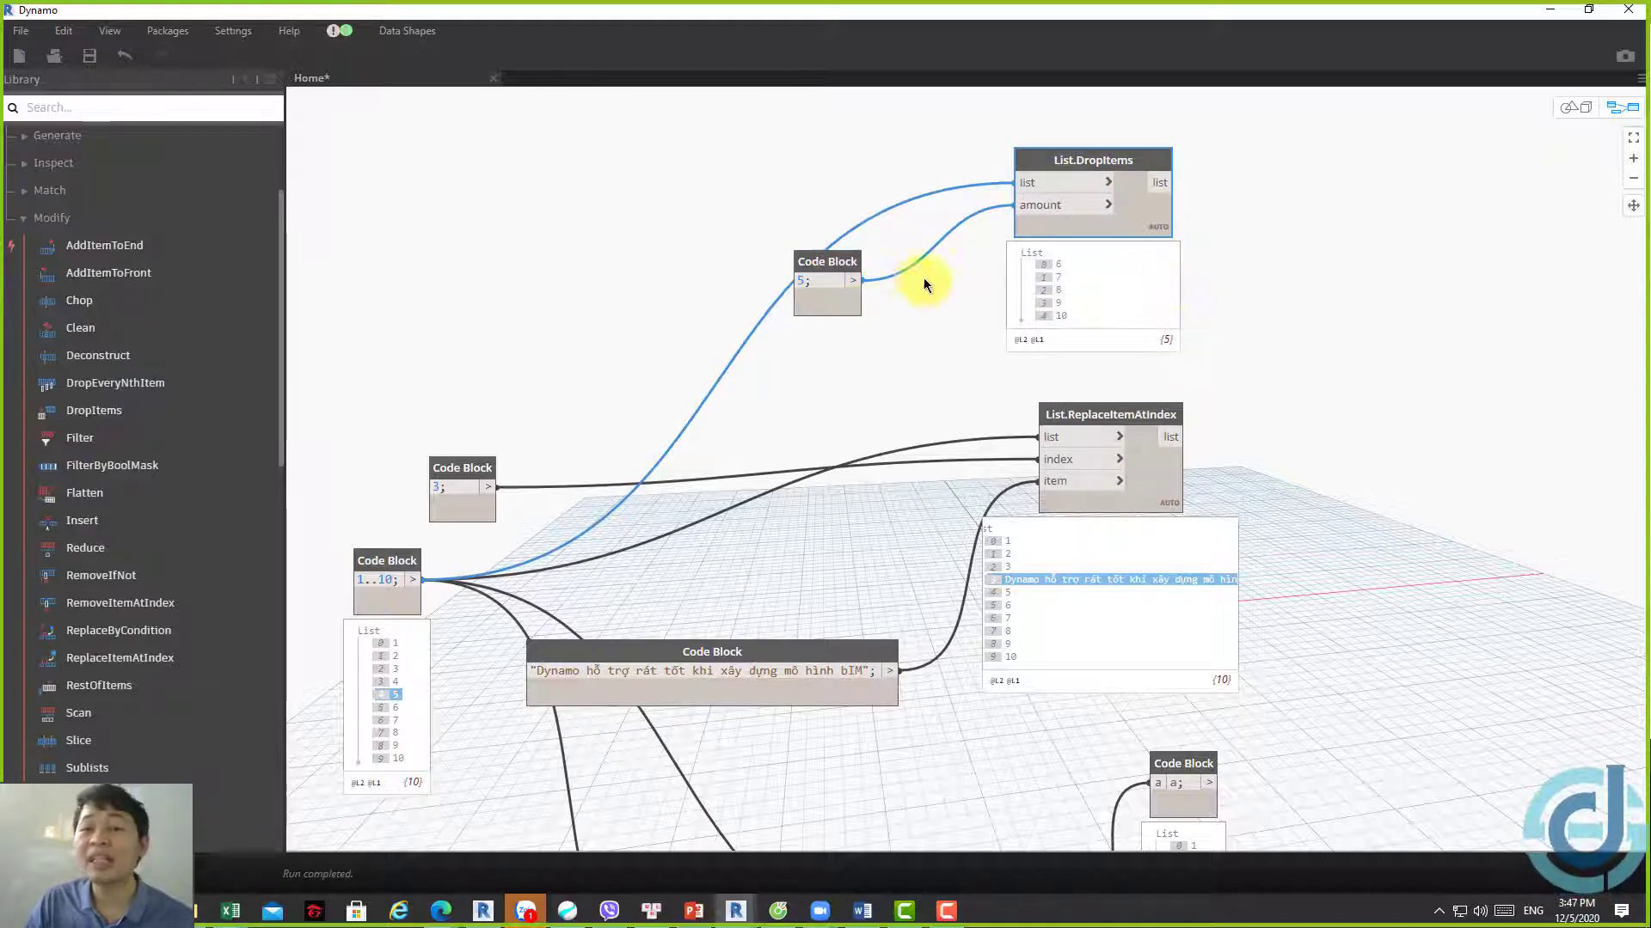
pyautogui.moveTo(834, 260); pyautogui.dragTo(889, 167)
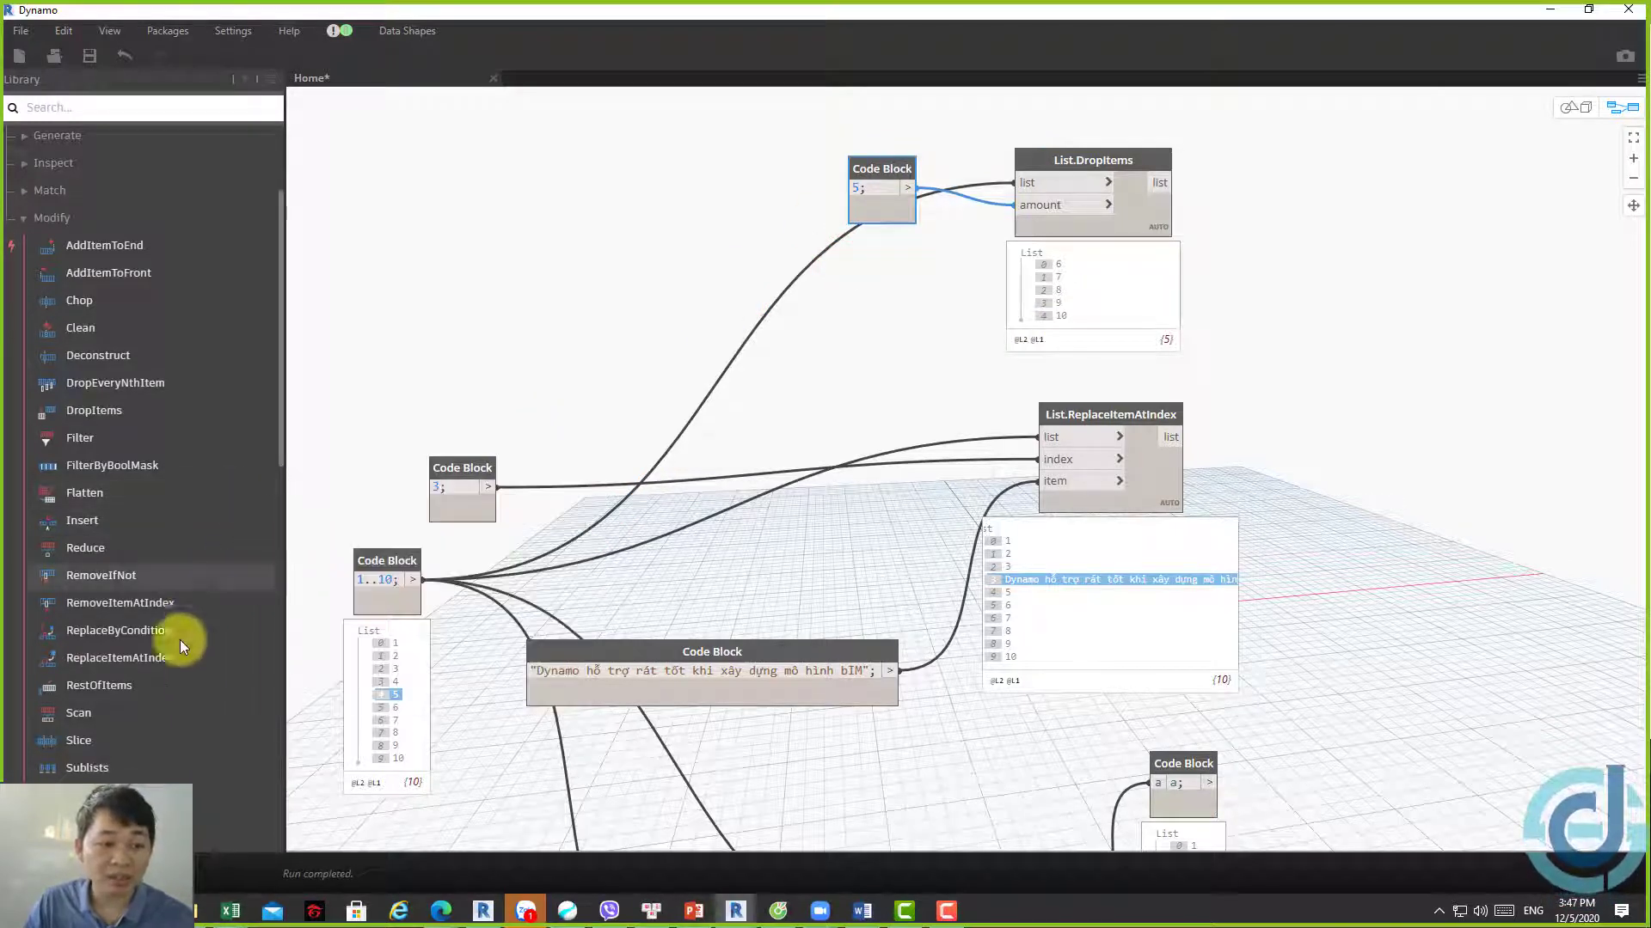
# Place List.RestOfItems above DropItems and wire the 1..10 list in, returning 2–10
pyautogui.click(136, 685)
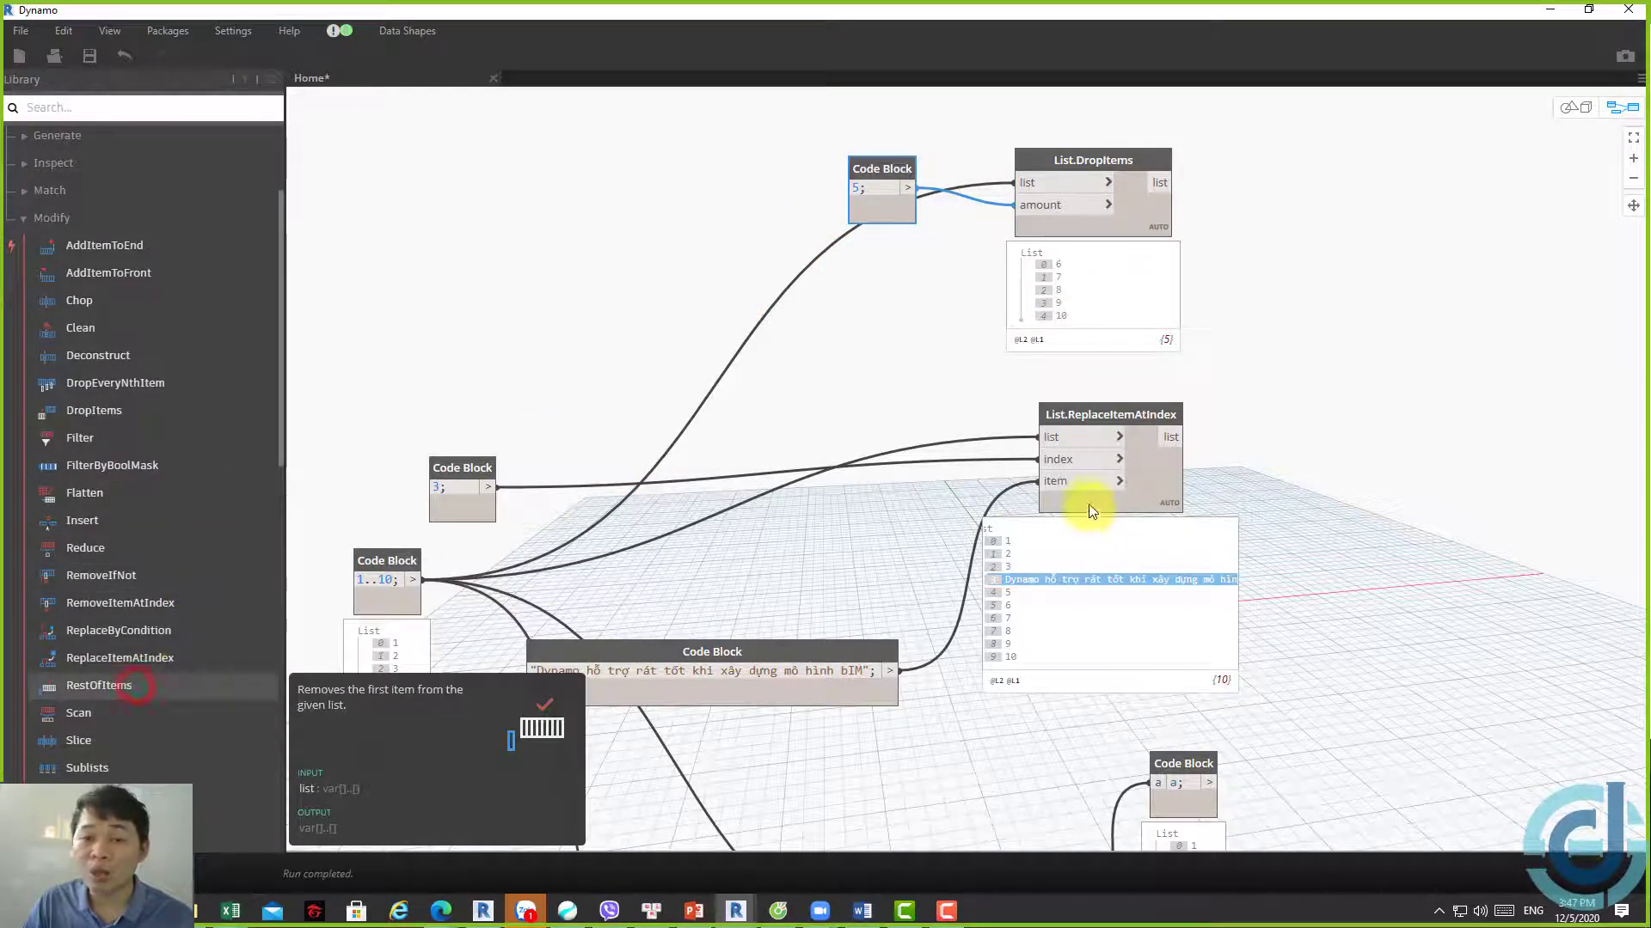
pyautogui.moveTo(1087, 534); pyautogui.dragTo(997, 143)
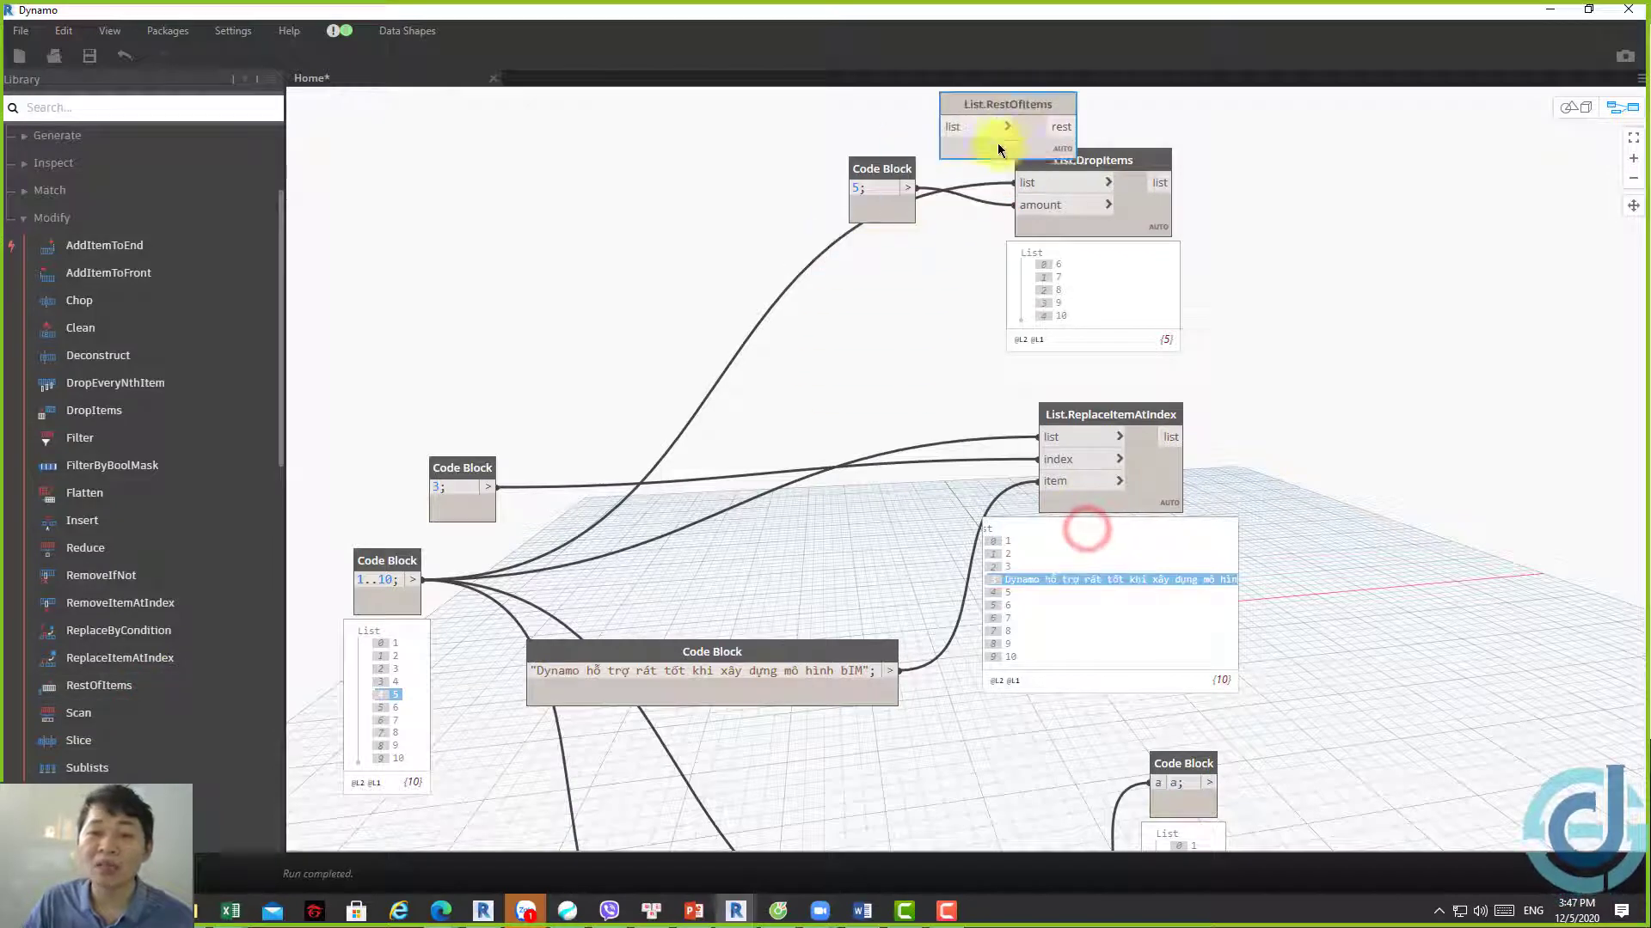
pyautogui.moveTo(997, 143); pyautogui.dragTo(1004, 369, button='middle')
pyautogui.moveTo(1001, 323); pyautogui.dragTo(1056, 256)
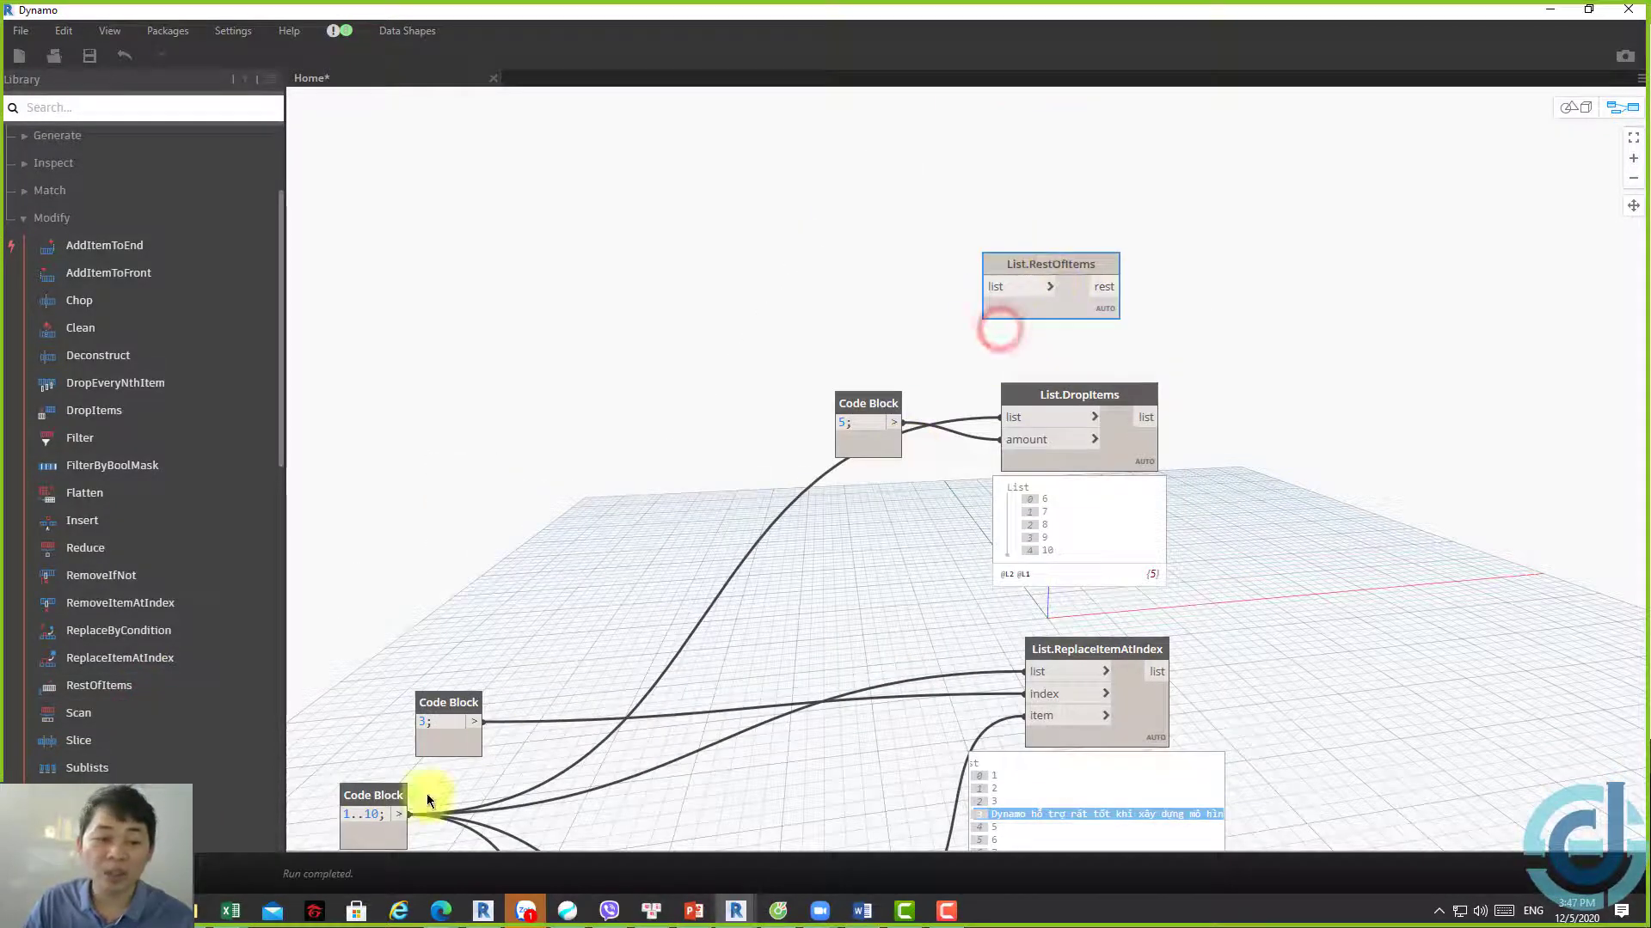
pyautogui.click(400, 815)
pyautogui.click(997, 286)
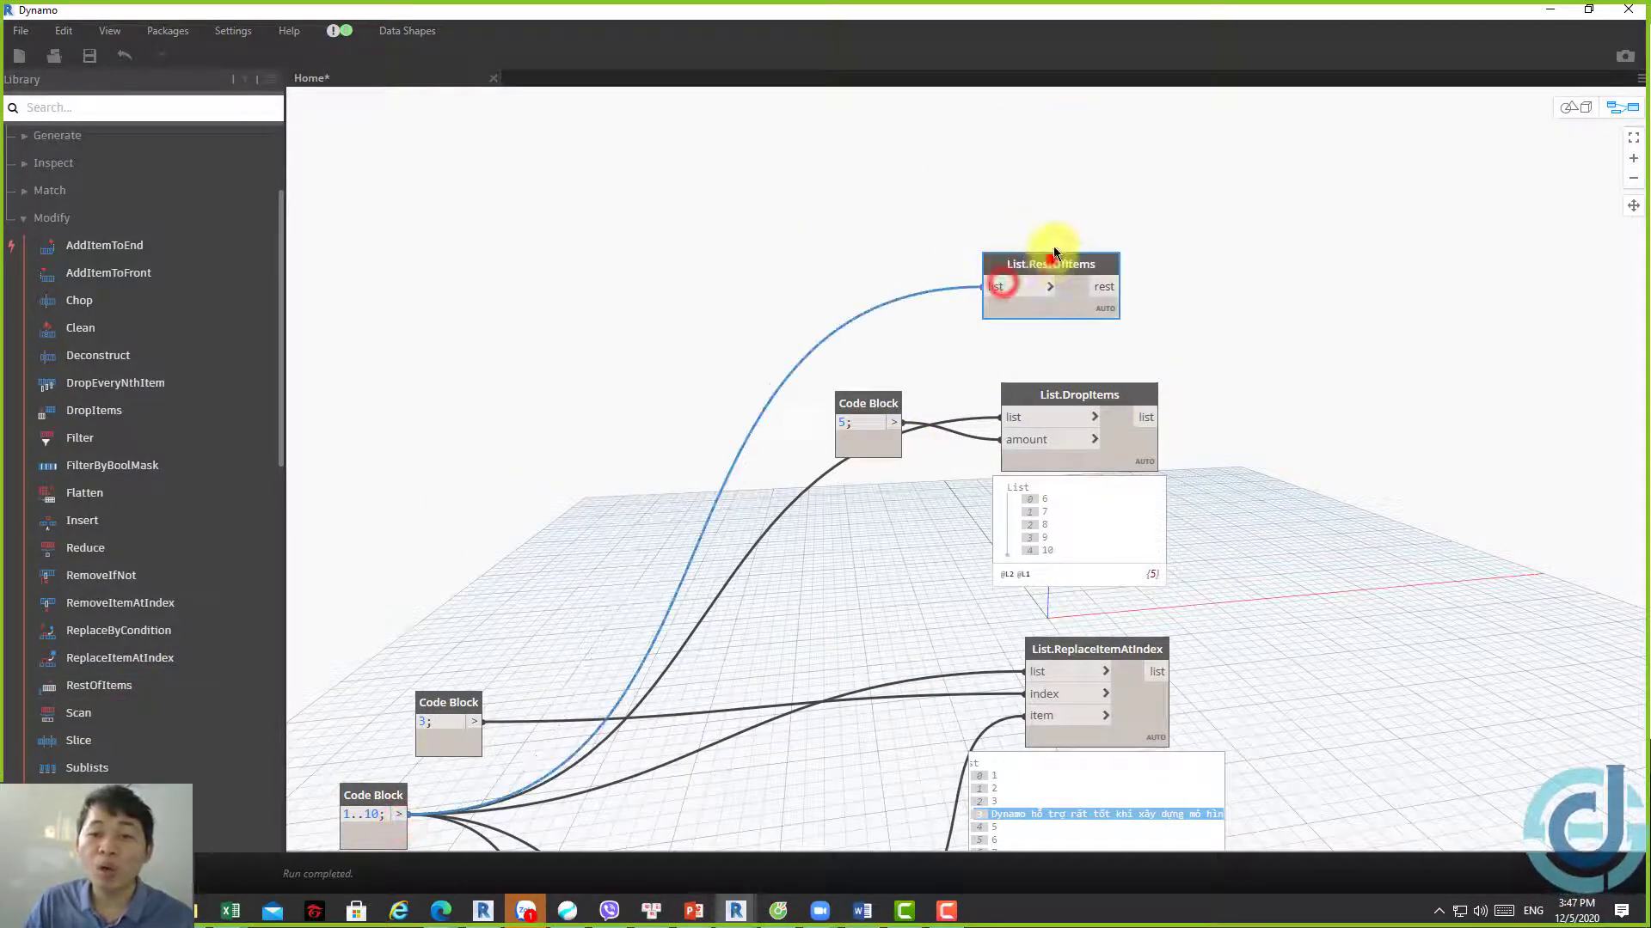
pyautogui.moveTo(1038, 297); pyautogui.dragTo(1043, 267)
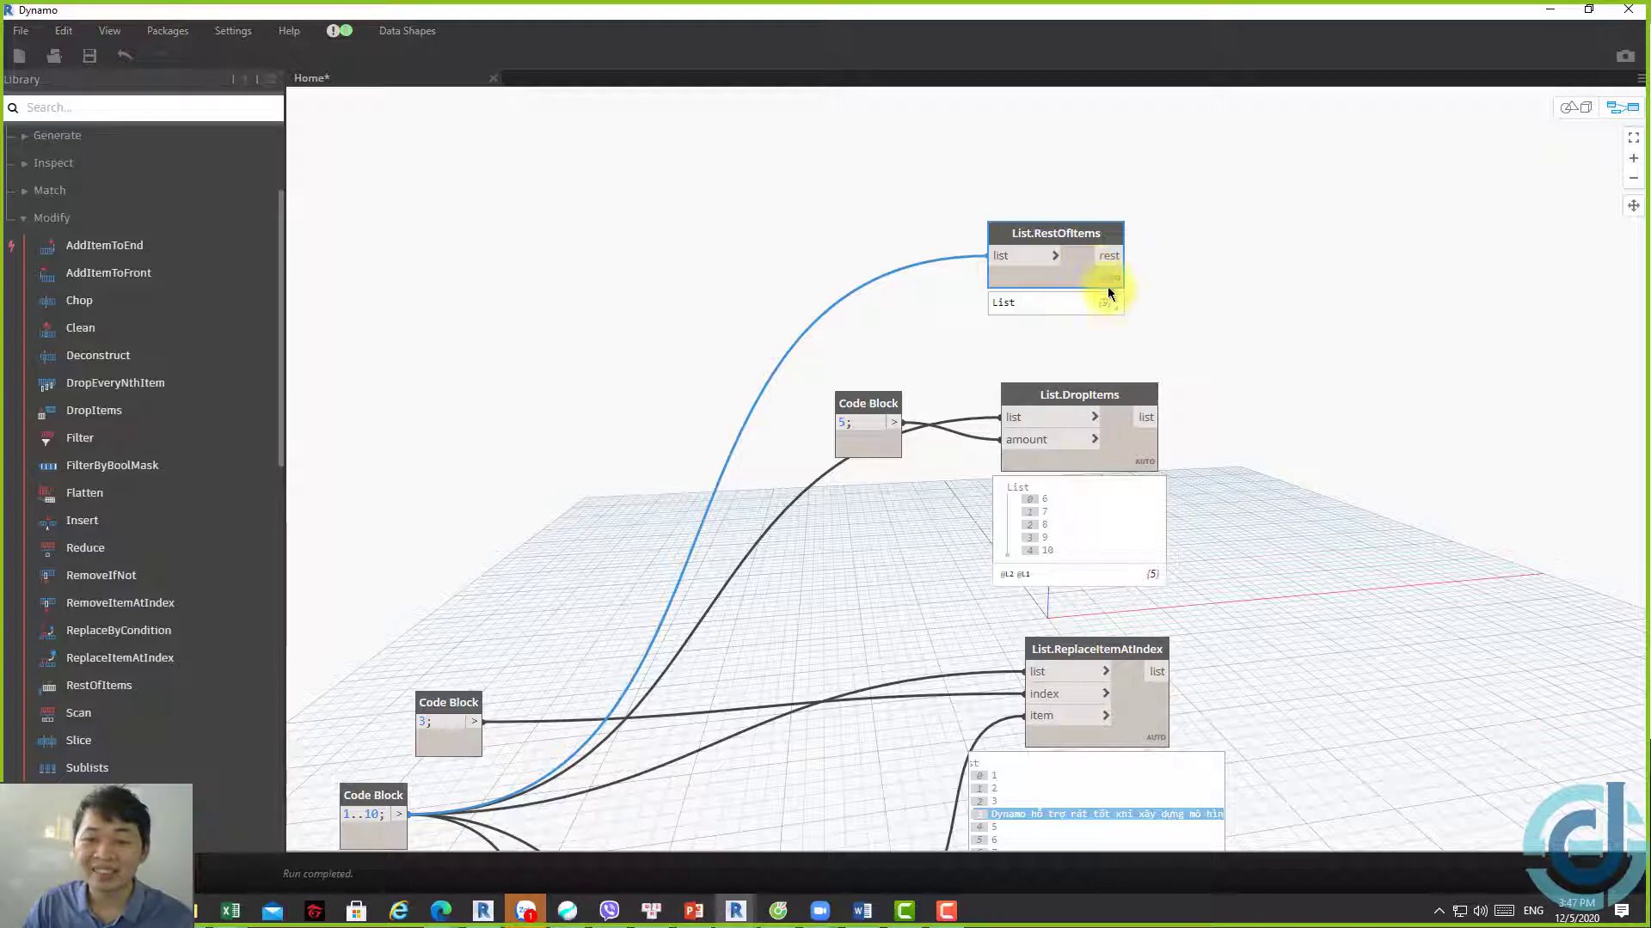
pyautogui.moveTo(1101, 285); pyautogui.dragTo(1122, 194)
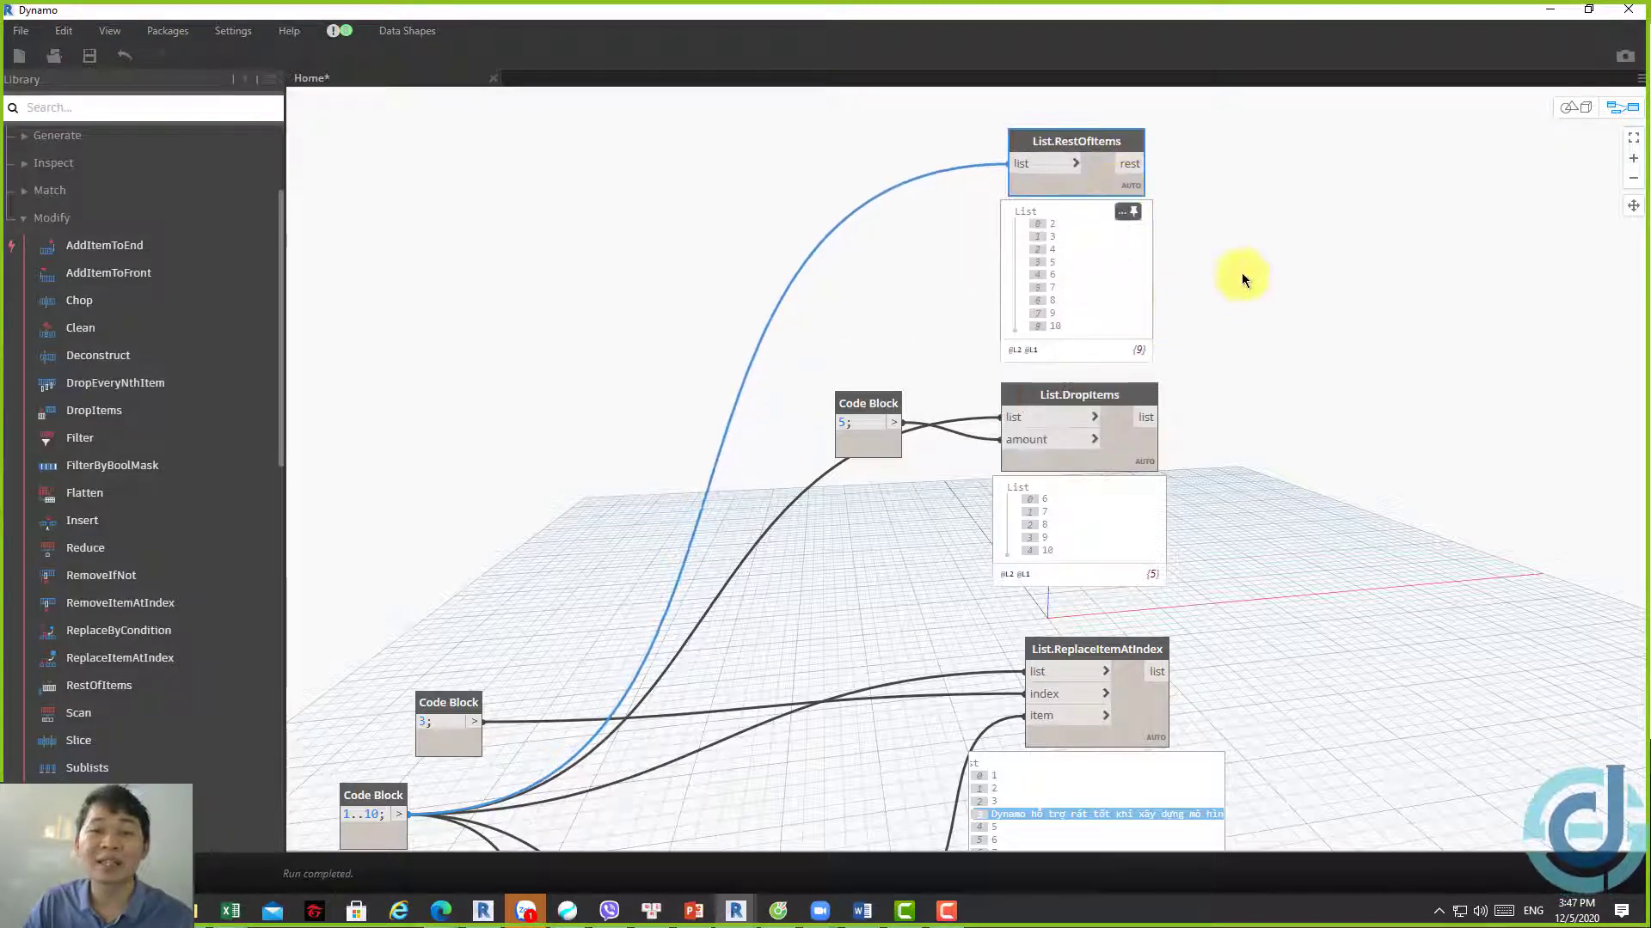
pyautogui.click(1109, 262)
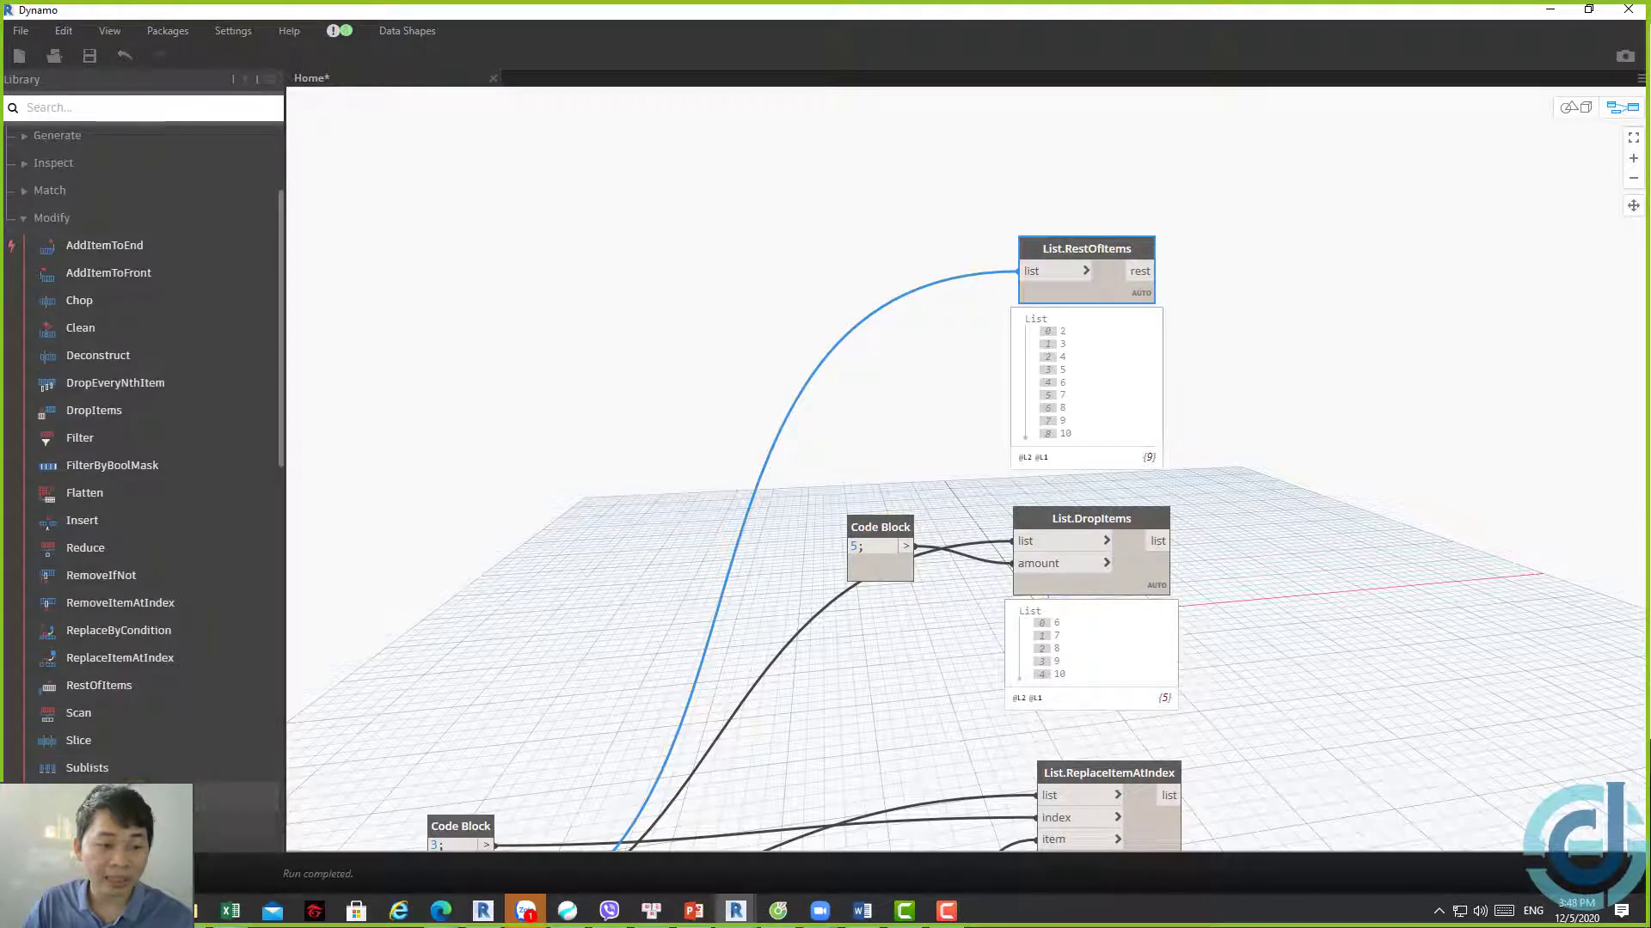
# Place List.TakeItems at the top and feed the 1..10 list into its list input
pyautogui.moveTo(95, 795); pyautogui.dragTo(1163, 512)
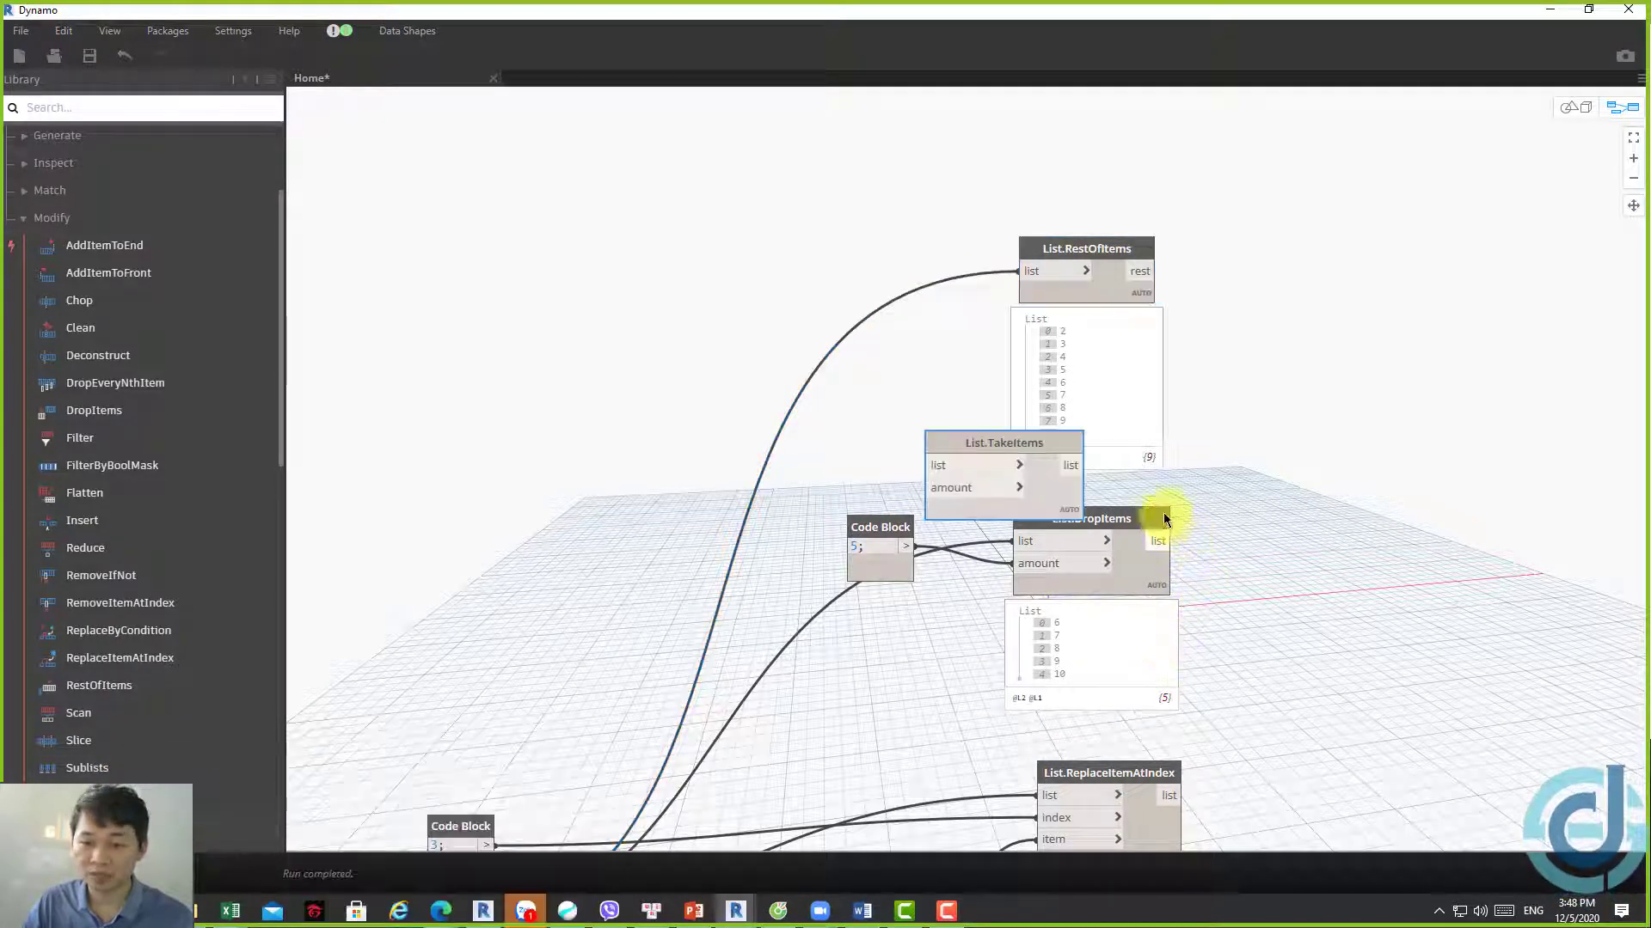
pyautogui.moveTo(1006, 440); pyautogui.dragTo(1088, 129)
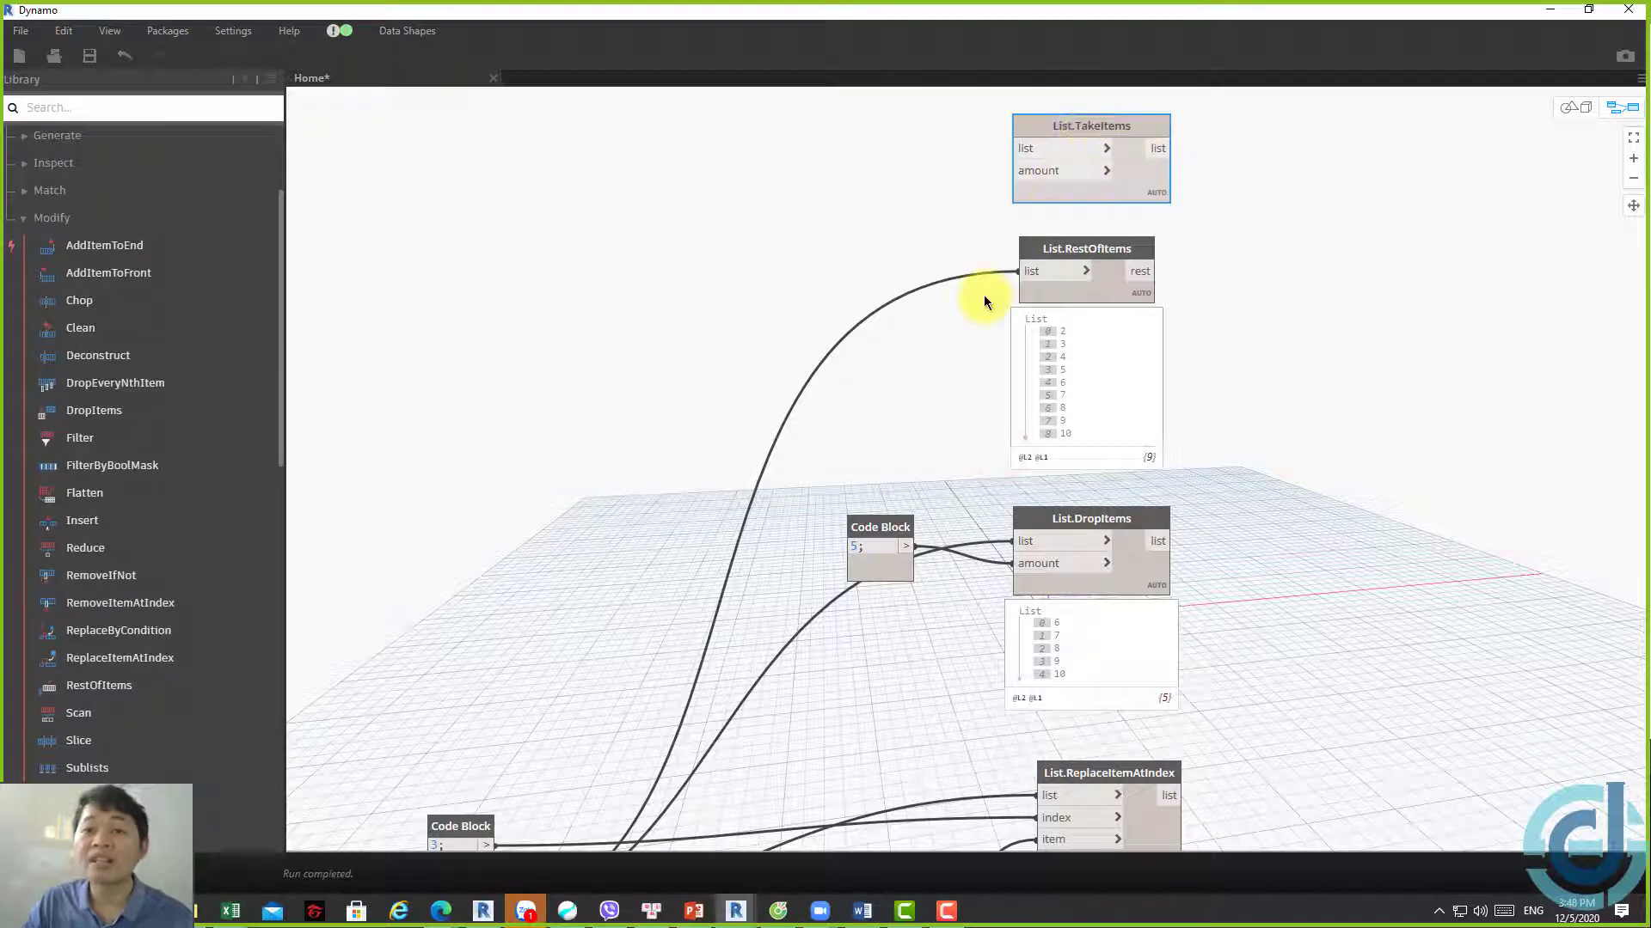
pyautogui.click(1025, 147)
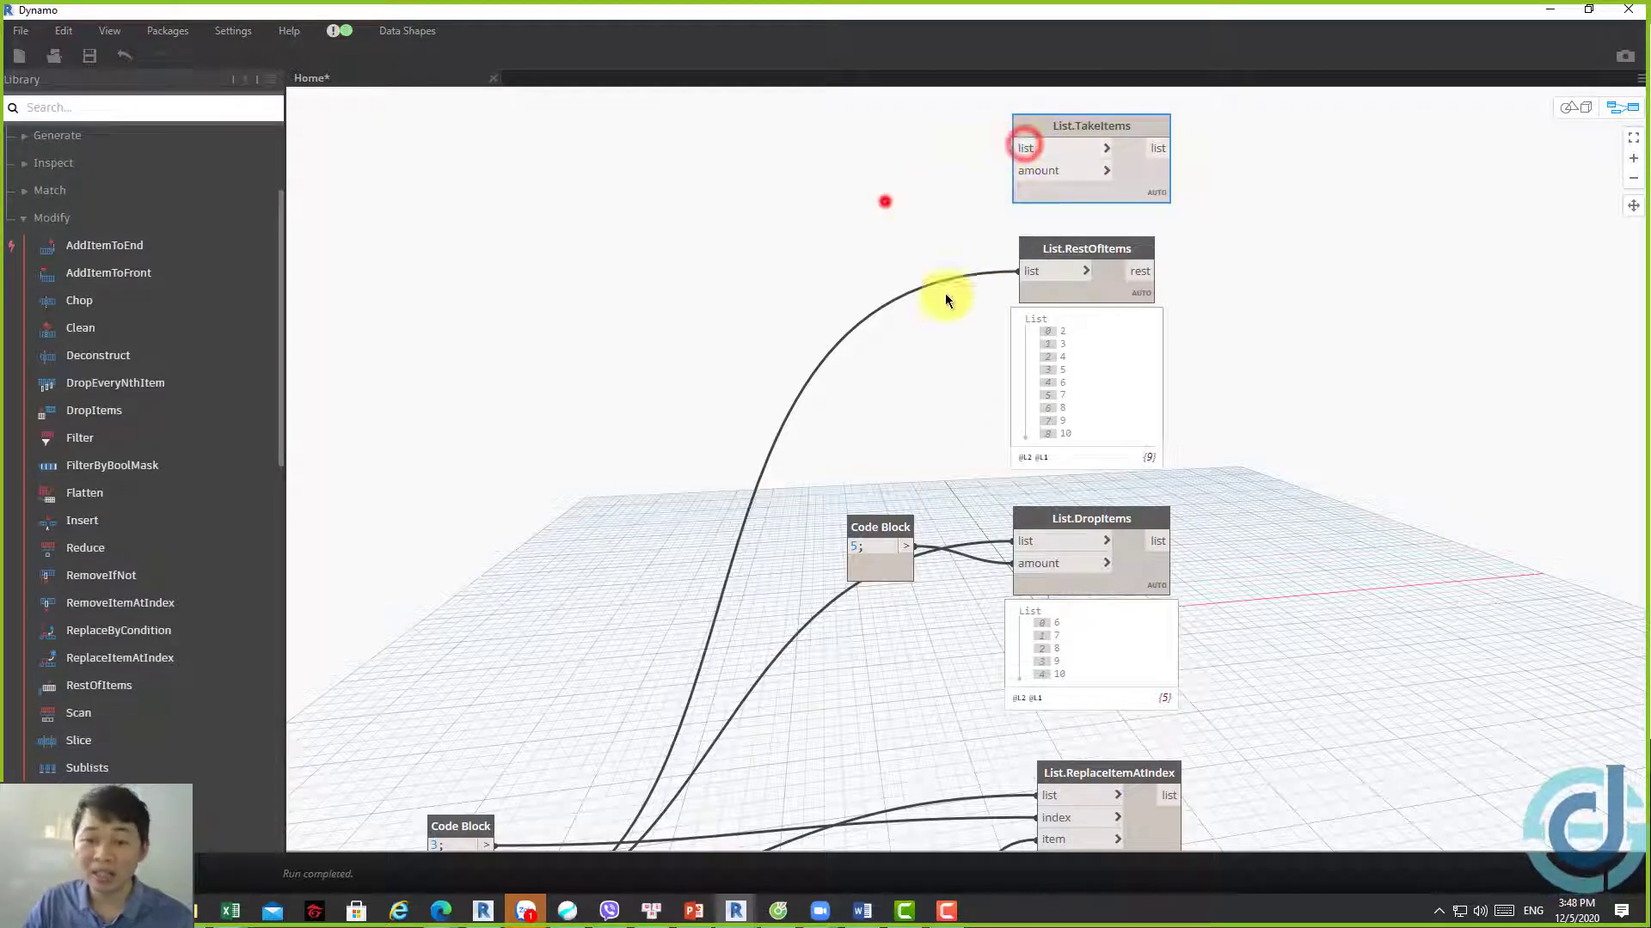
pyautogui.moveTo(1112, 523); pyautogui.dragTo(1123, 508)
pyautogui.moveTo(1118, 127)
pyautogui.mouseDown()
pyautogui.moveTo(1345, 368)
pyautogui.moveTo(1092, 138)
pyautogui.mouseUp()
pyautogui.click(1003, 161)
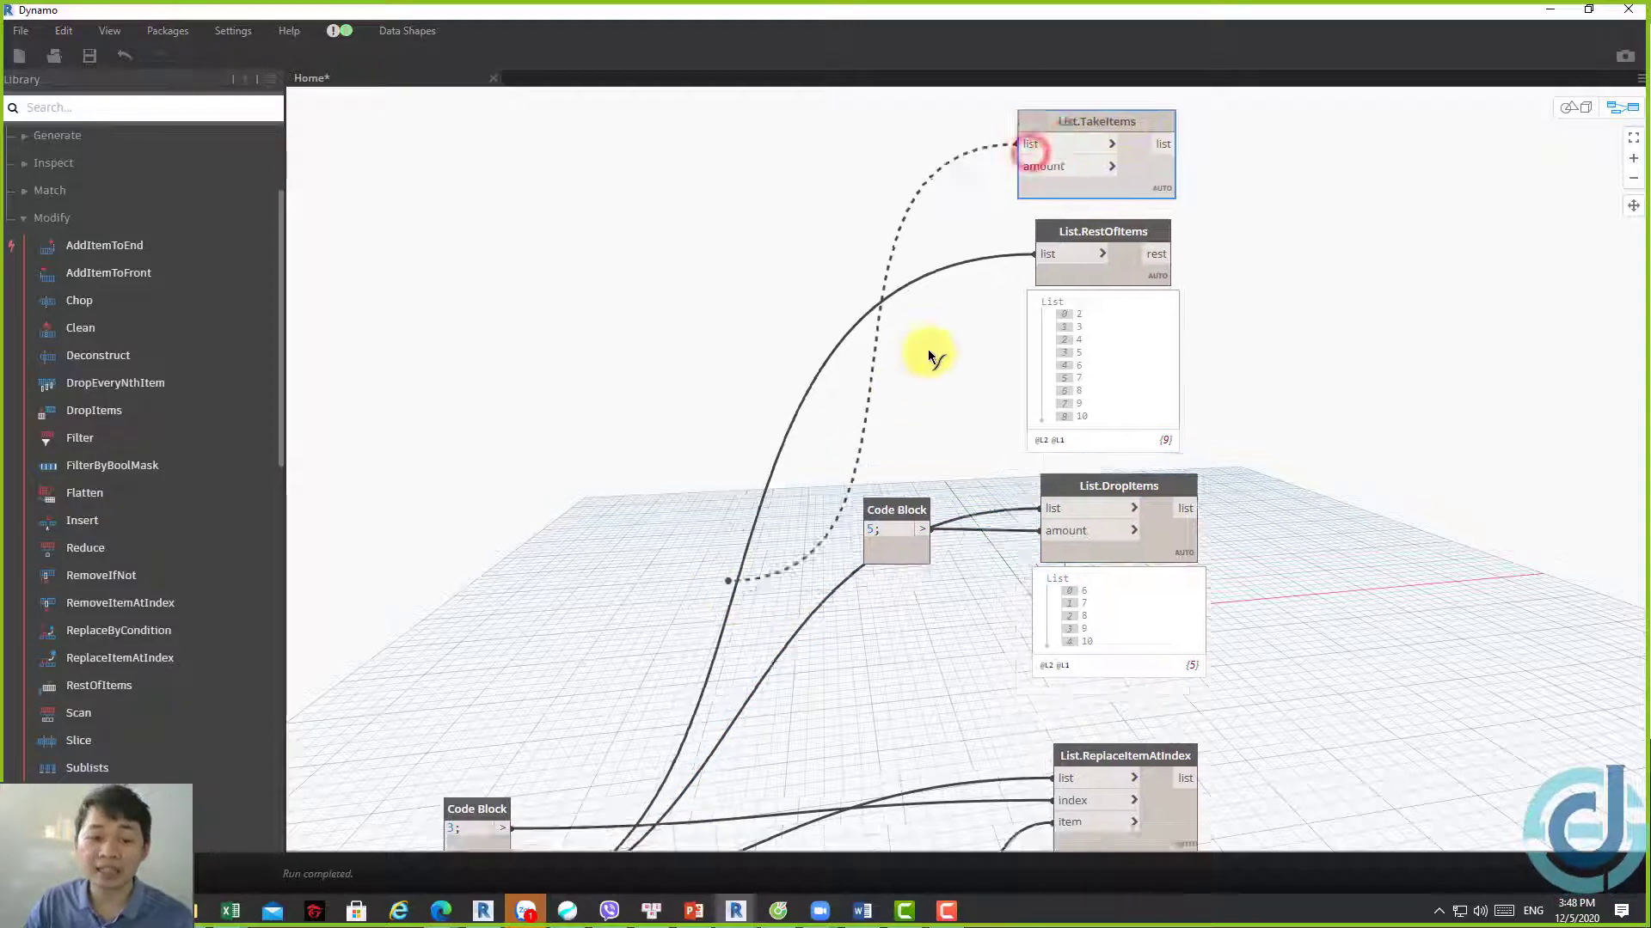
pyautogui.moveTo(547, 809); pyautogui.dragTo(748, 579, button='middle')
pyautogui.click(632, 690)
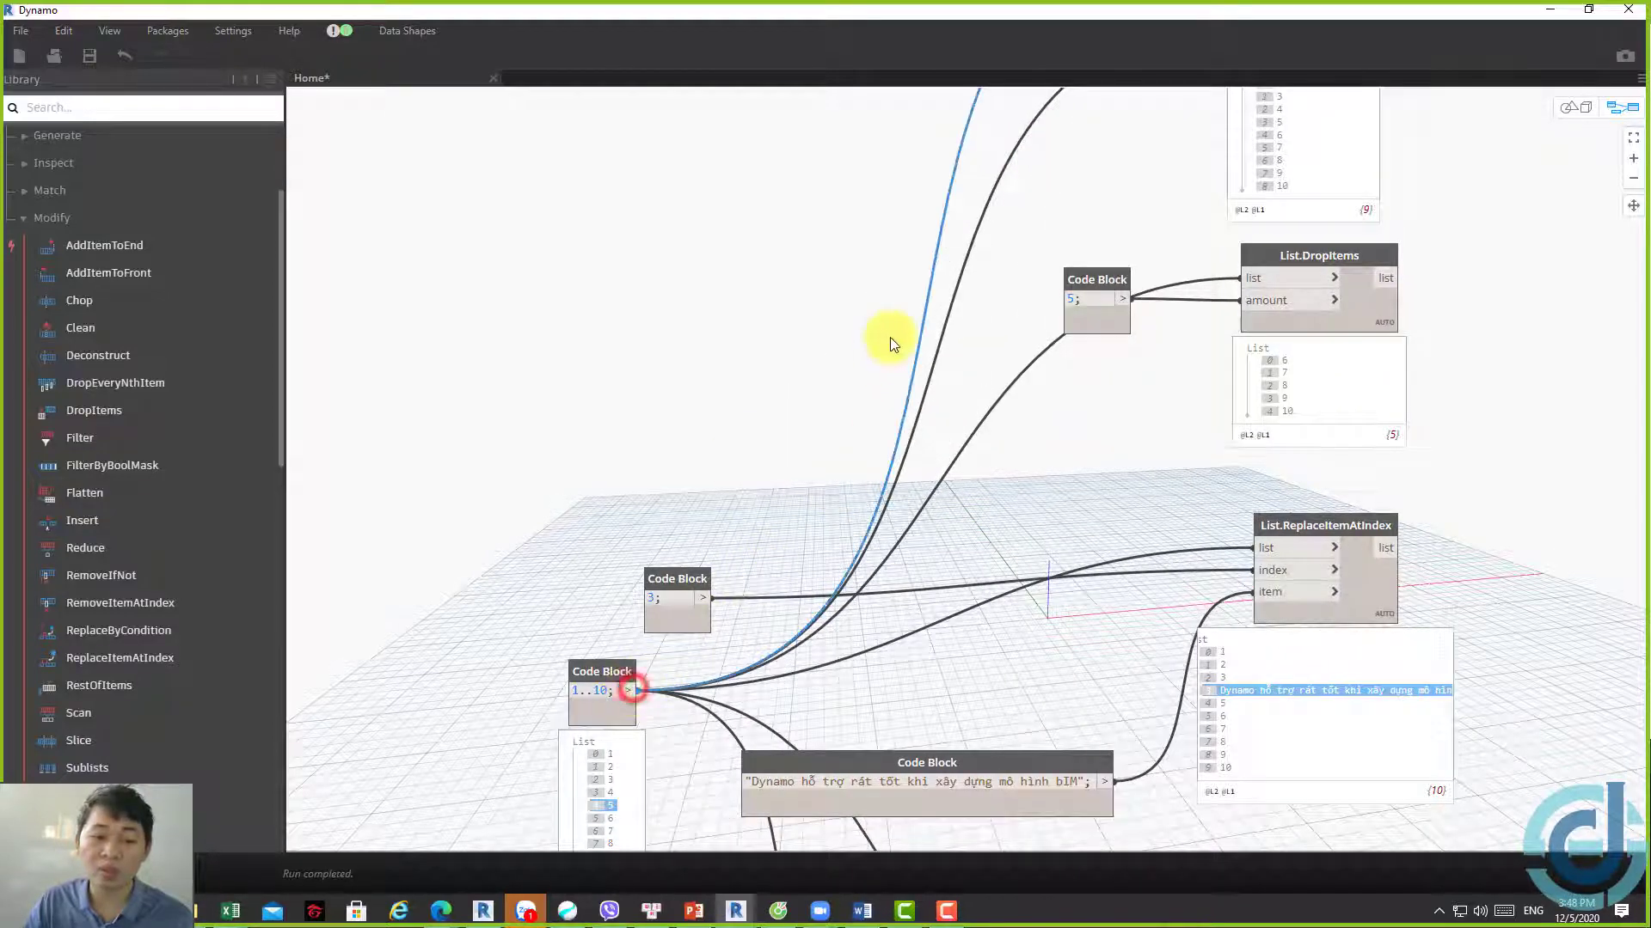
pyautogui.moveTo(889, 337); pyautogui.dragTo(763, 641, button='middle')
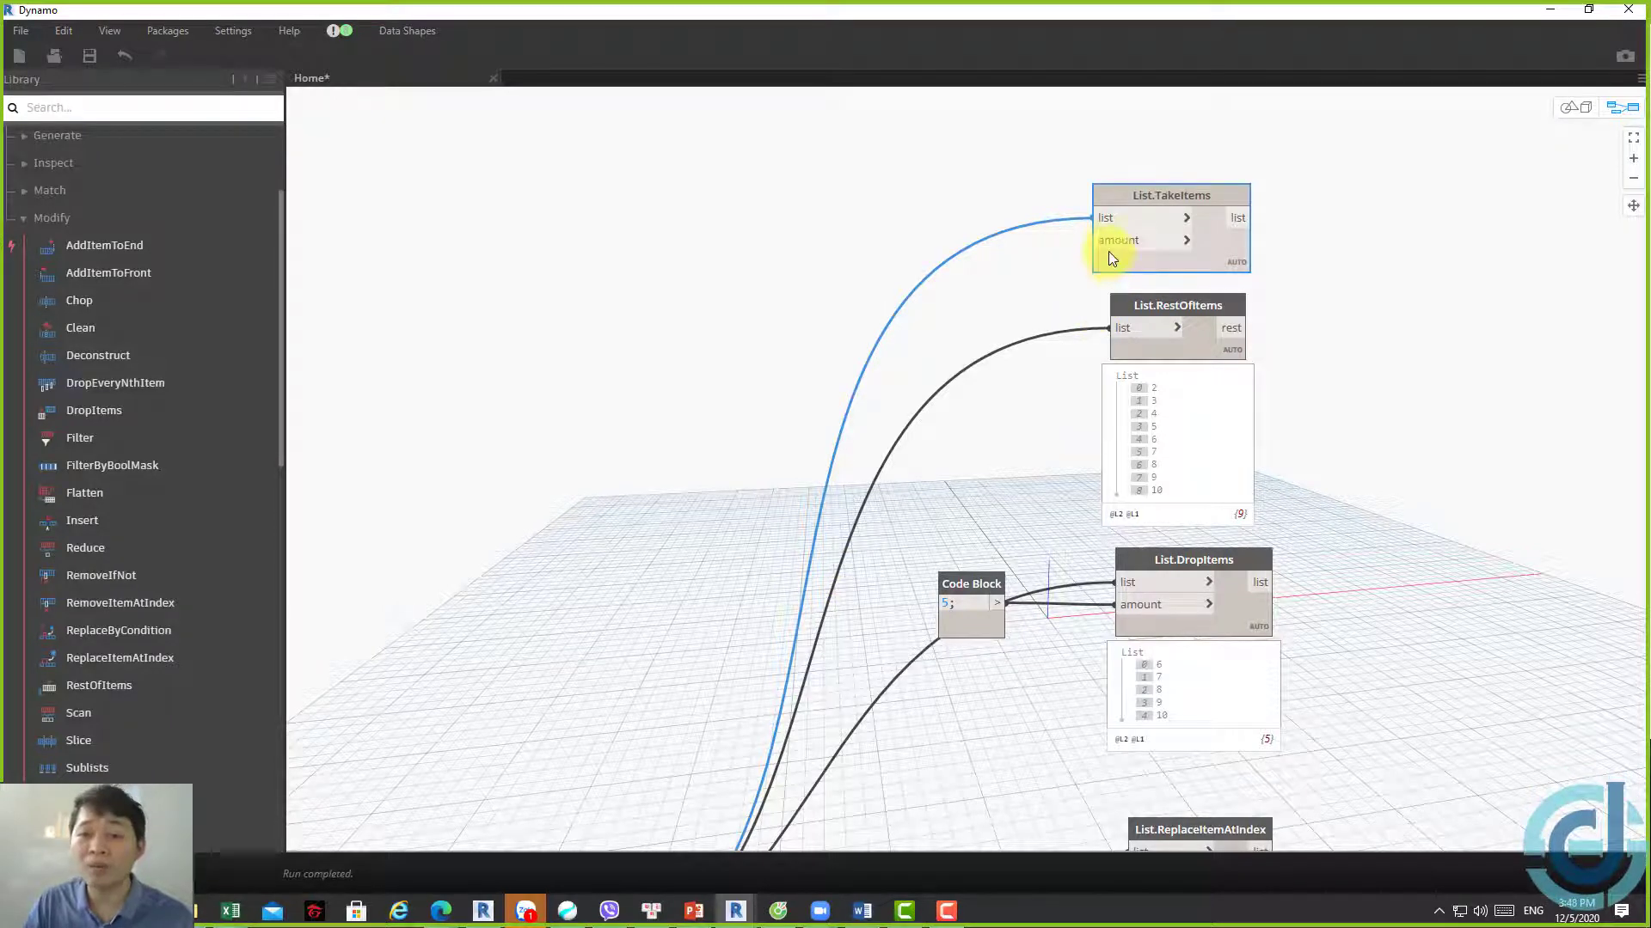
# Wire the '5' Code Block into TakeItems' amount, giving 1–5
pyautogui.click(1094, 241)
pyautogui.click(909, 477)
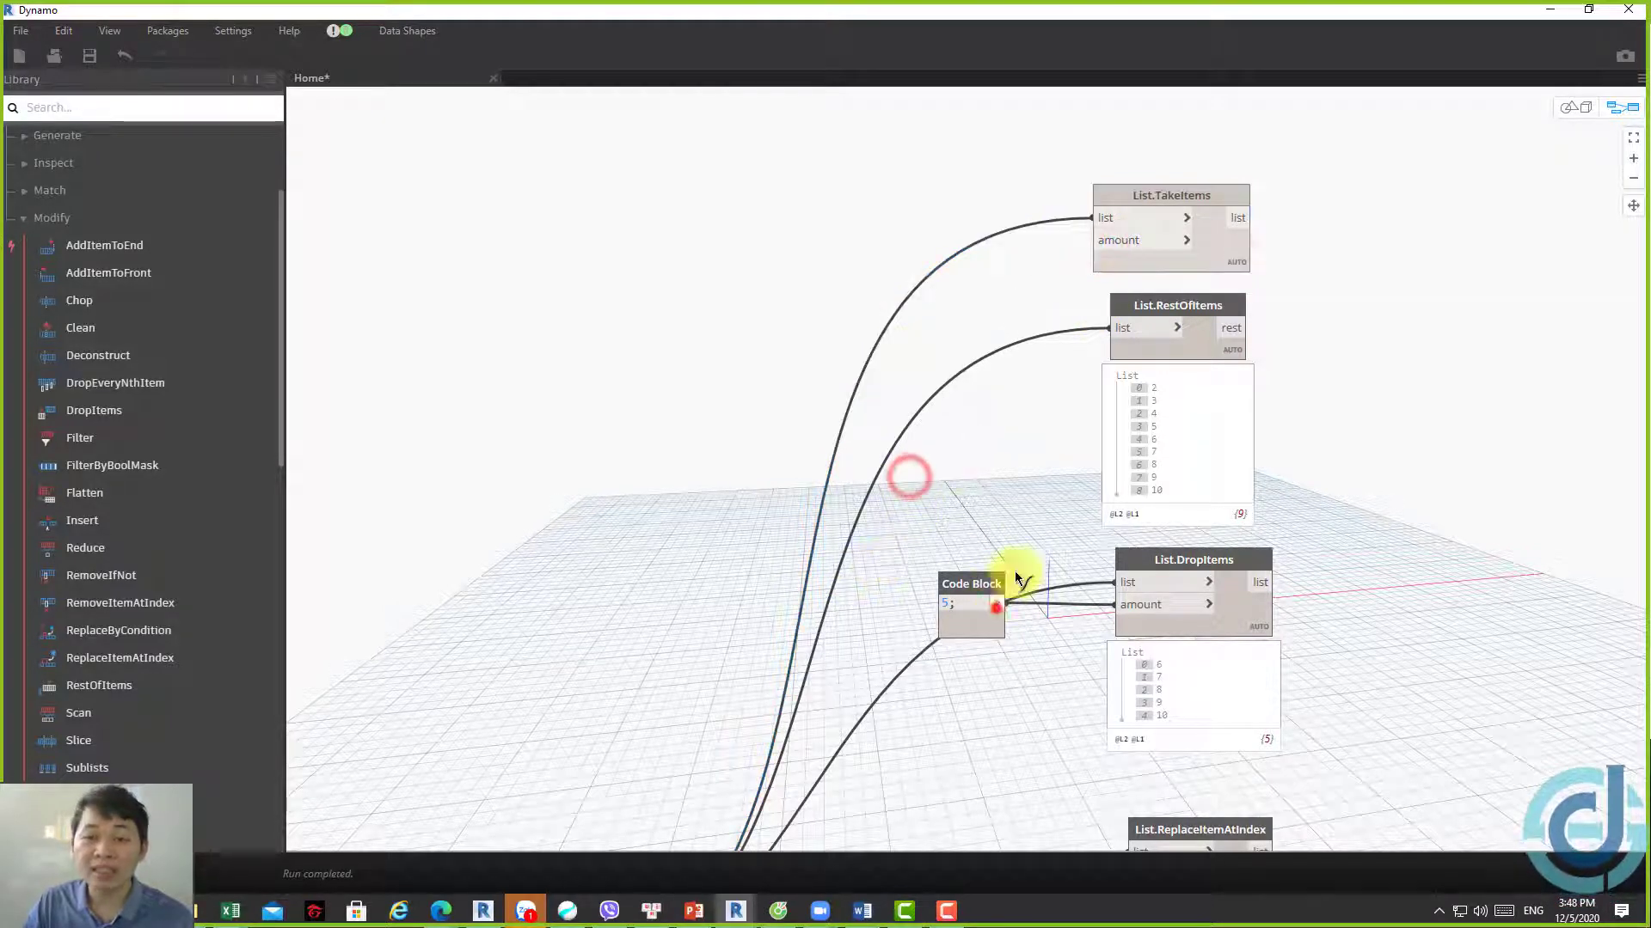
pyautogui.click(997, 603)
pyautogui.click(1091, 245)
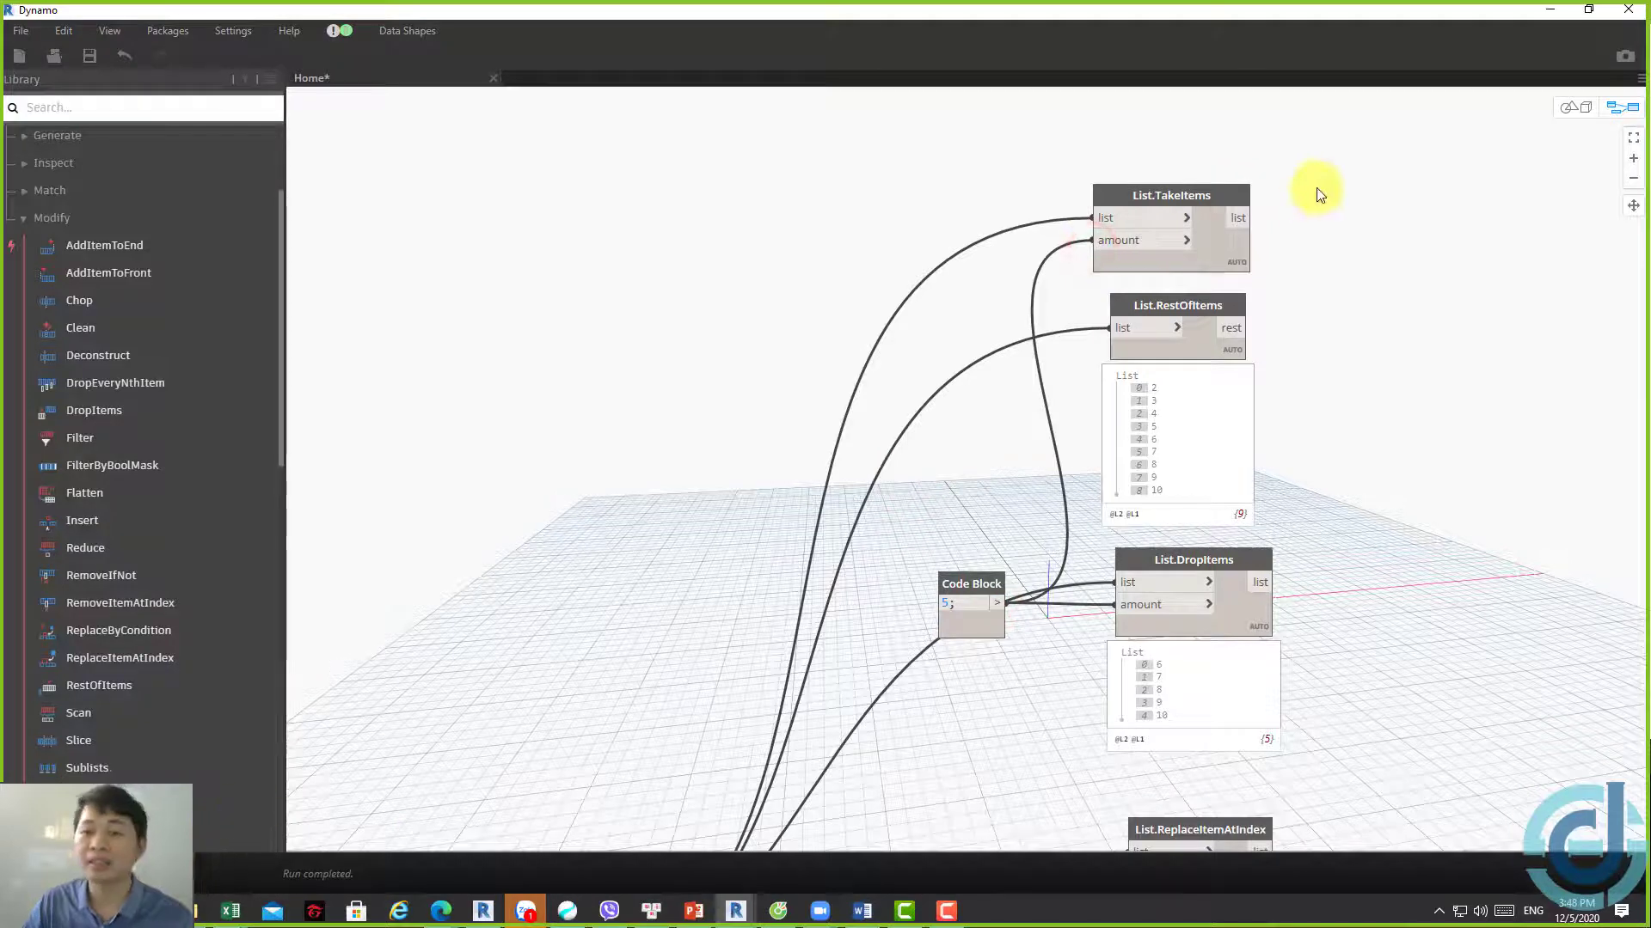
pyautogui.click(1238, 258)
pyautogui.moveTo(1235, 257); pyautogui.dragTo(1243, 177)
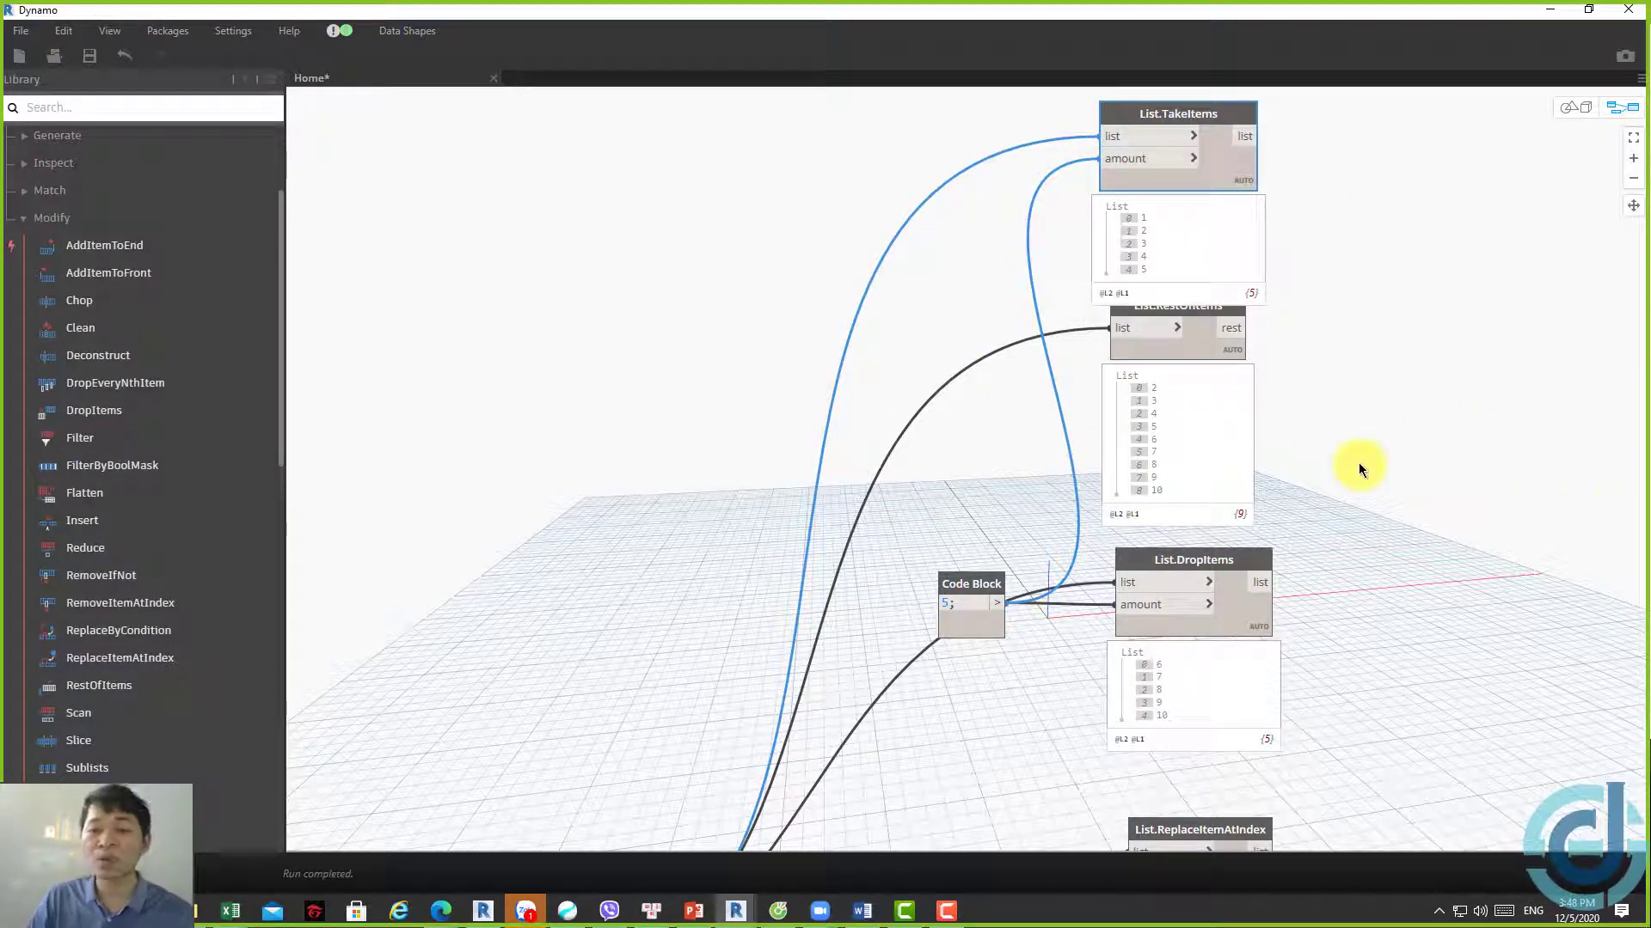
# Zoom out to view the whole list-node graph
pyautogui.moveTo(1338, 396); pyautogui.dragTo(1121, 375, button='middle')
pyautogui.scroll(-3, 1100, 422)
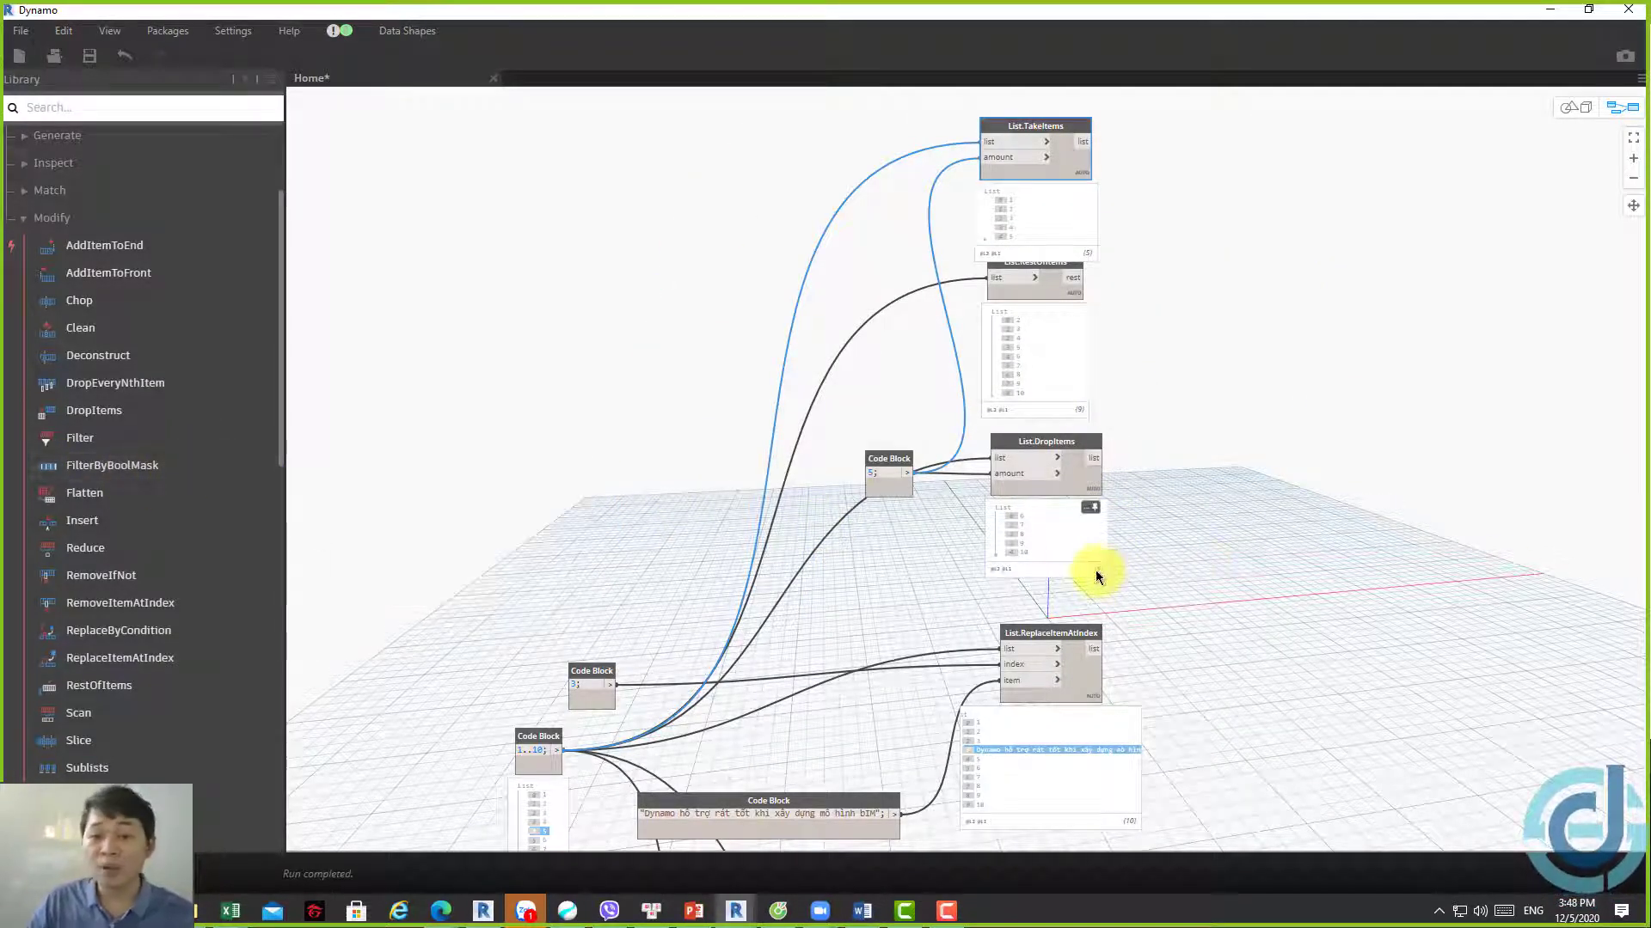
pyautogui.moveTo(1062, 441); pyautogui.dragTo(1503, 275, button='middle')
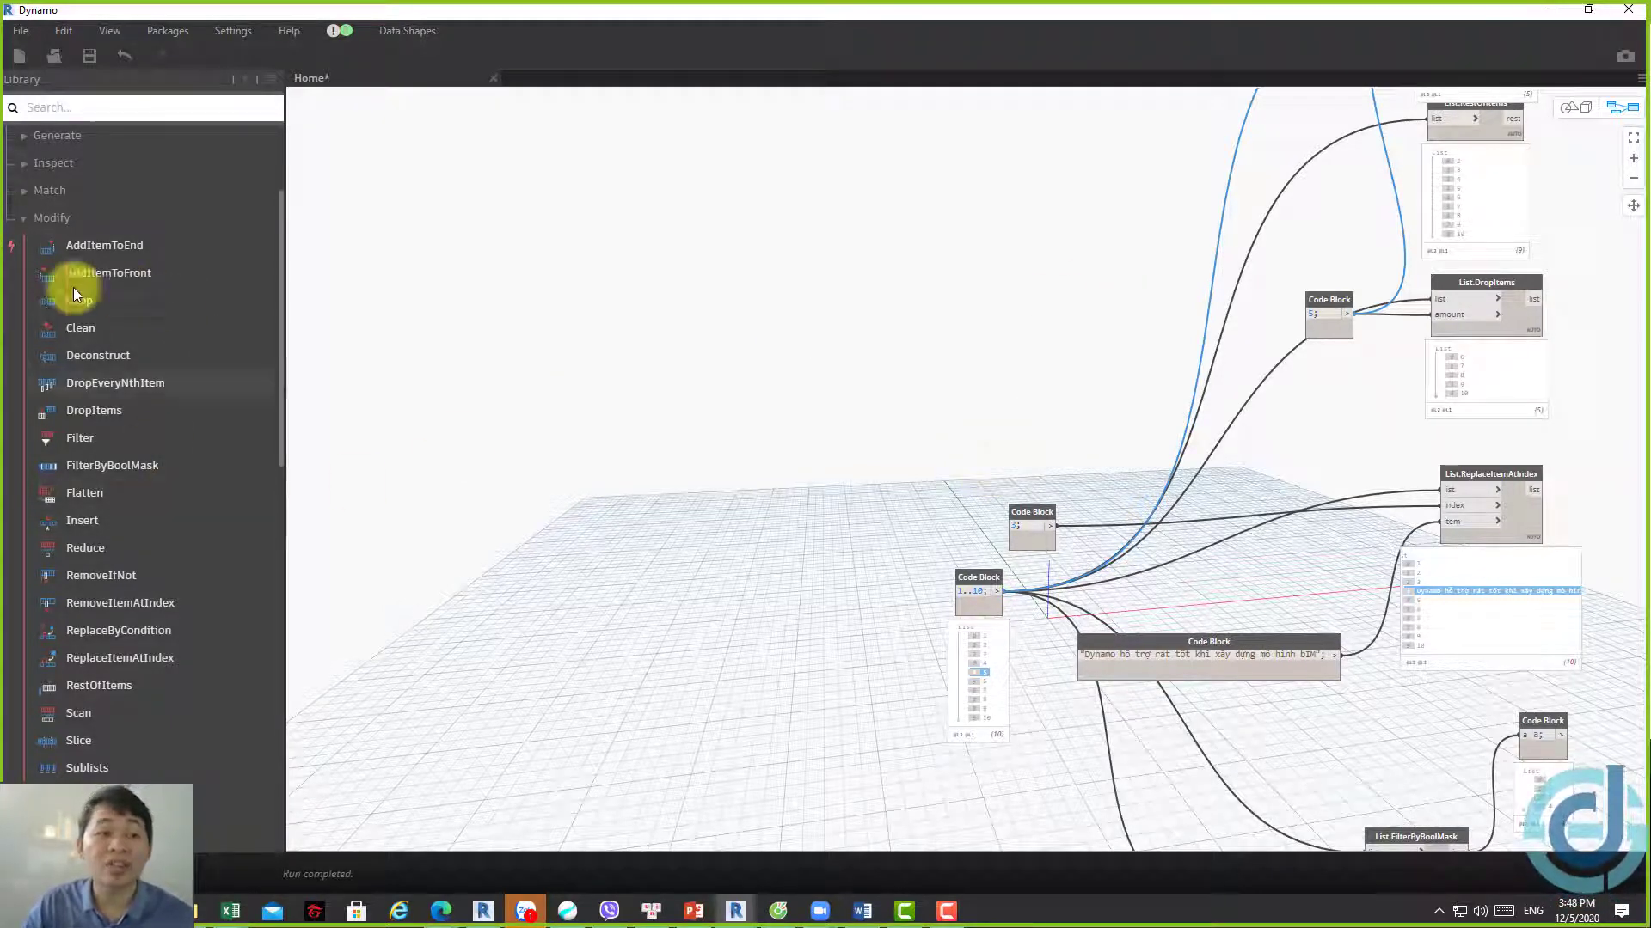
pyautogui.click(45, 217)
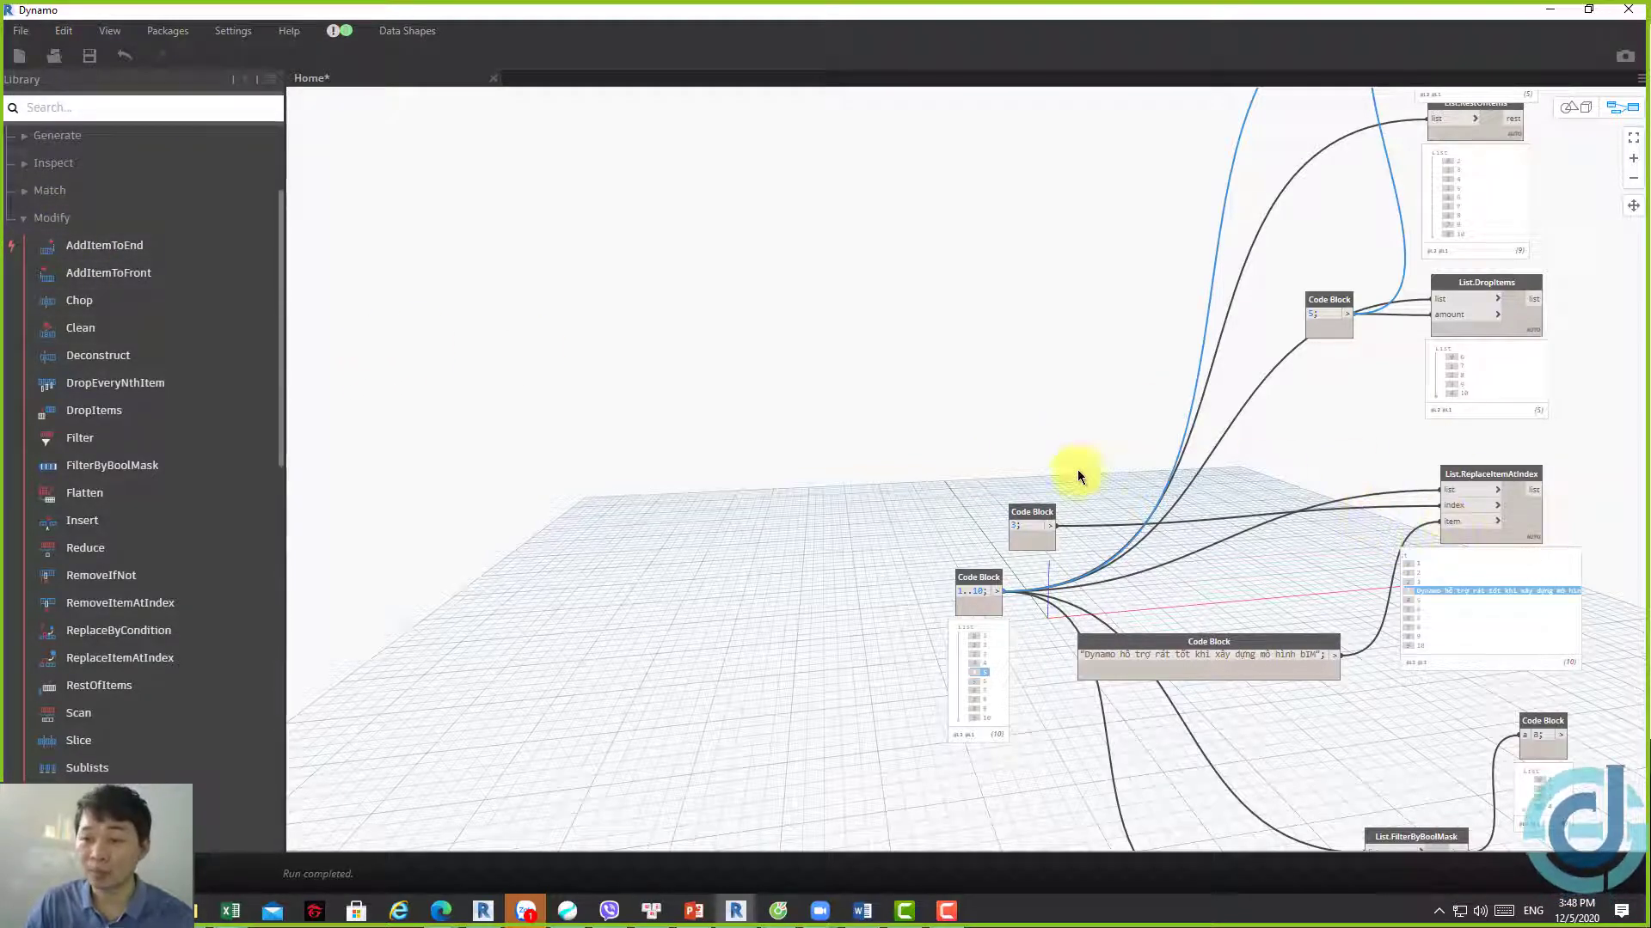
pyautogui.moveTo(1427, 477)
pyautogui.mouseDown(button='middle')
pyautogui.moveTo(894, 524)
pyautogui.moveTo(870, 554)
pyautogui.mouseUp(button='middle')
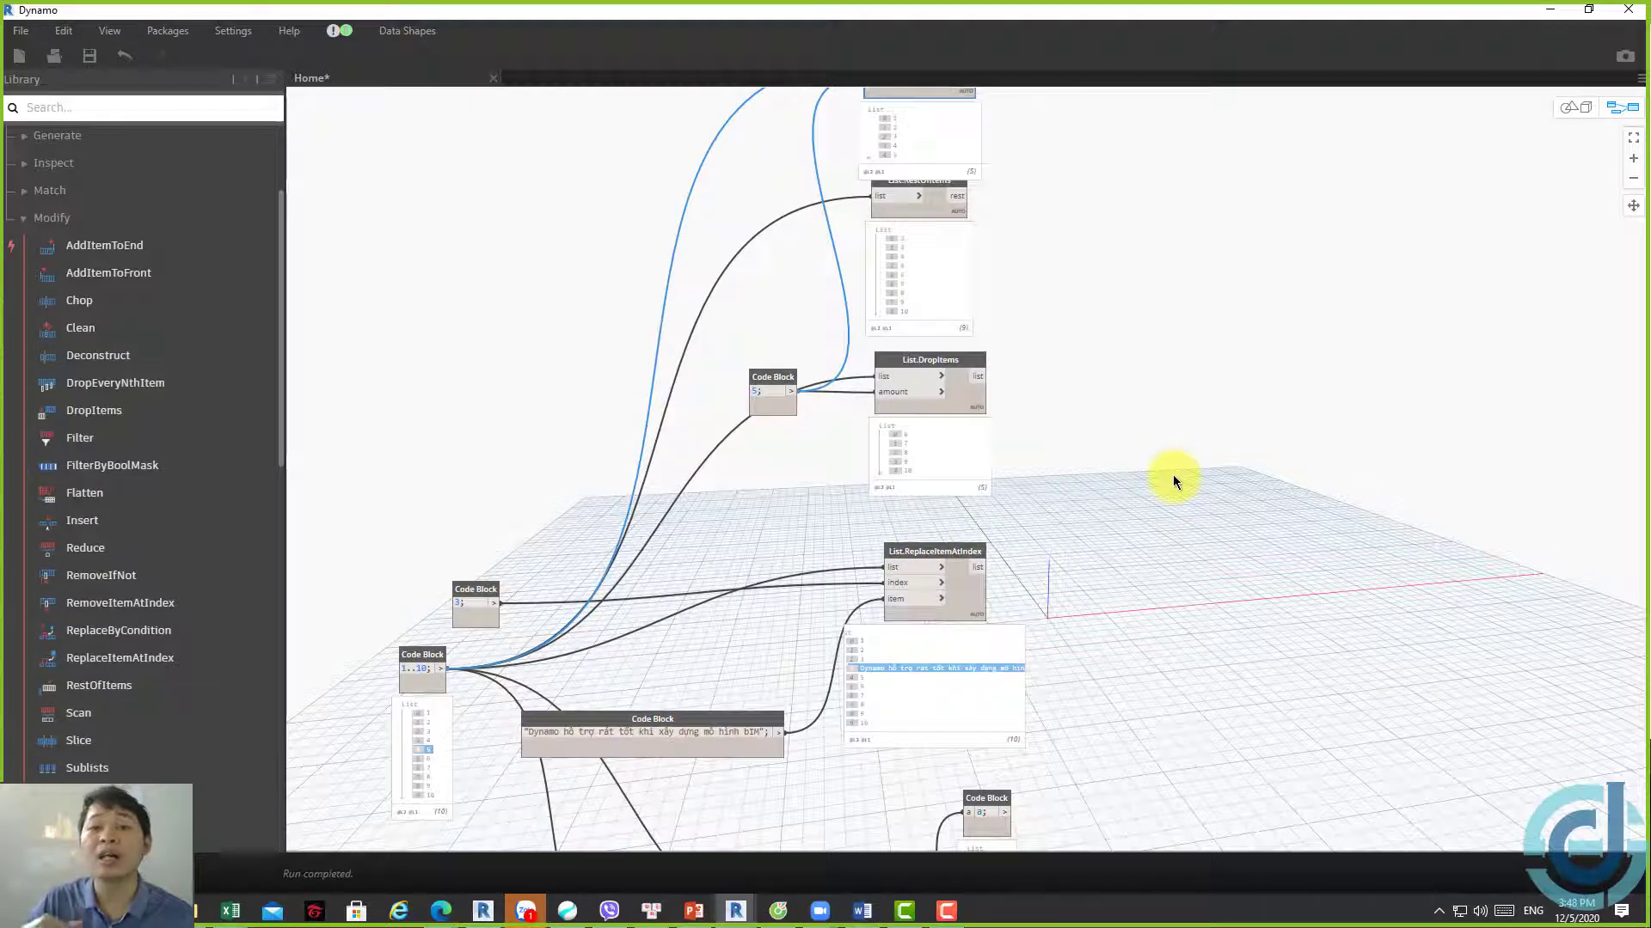